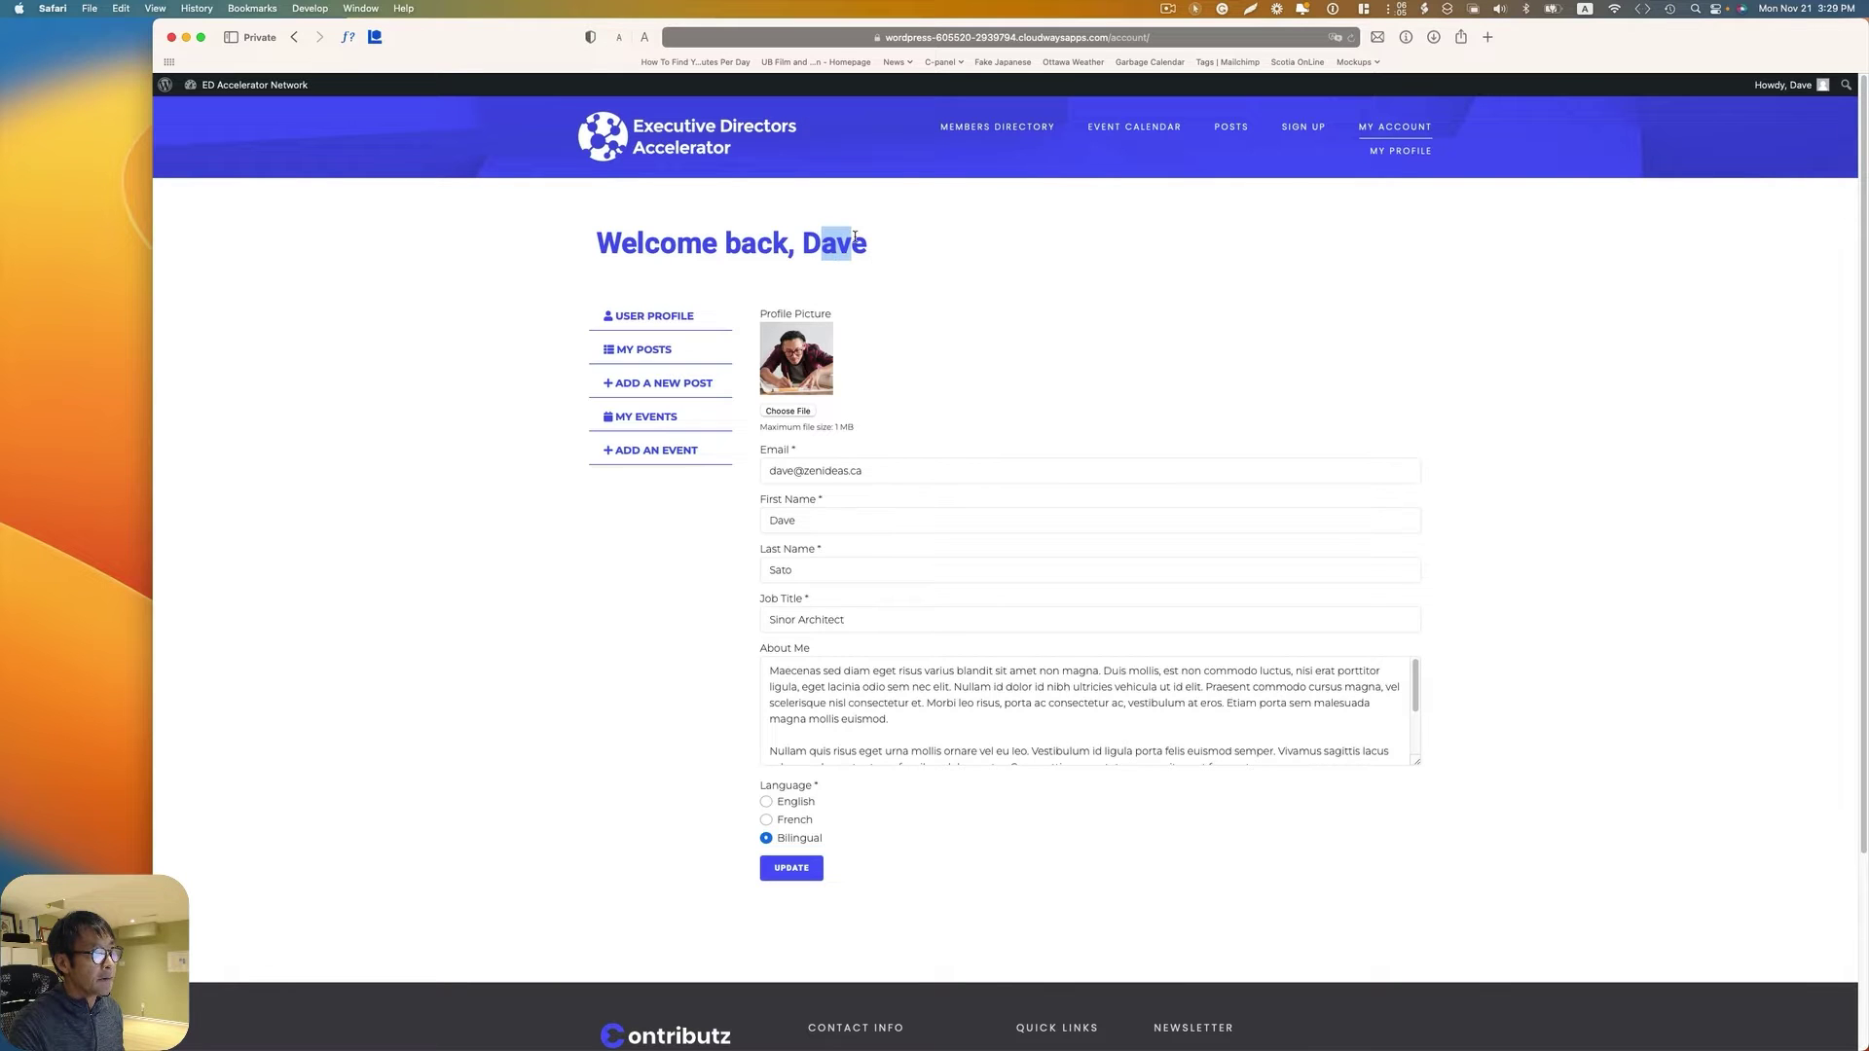
Step: Open the member profile, then the Posts page listing 'New workshop' and 'Another post'
left_click(1396, 152)
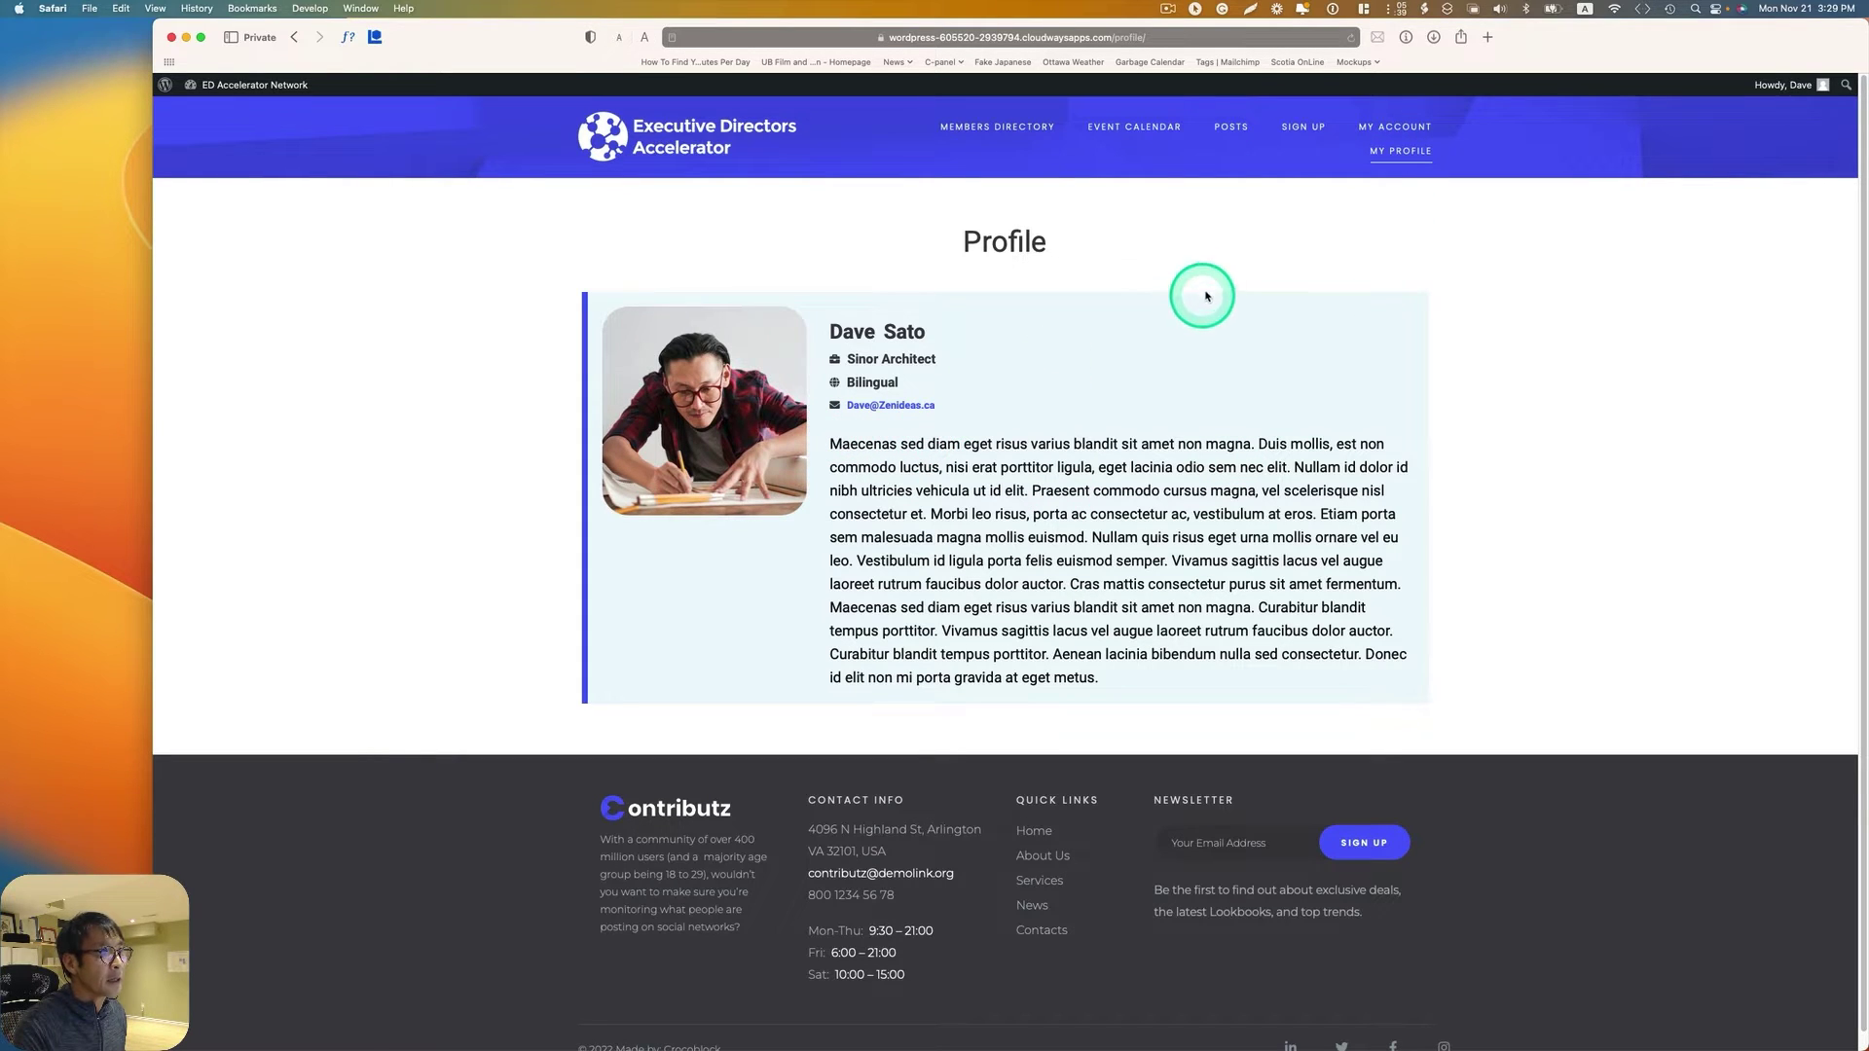
left_click(1229, 138)
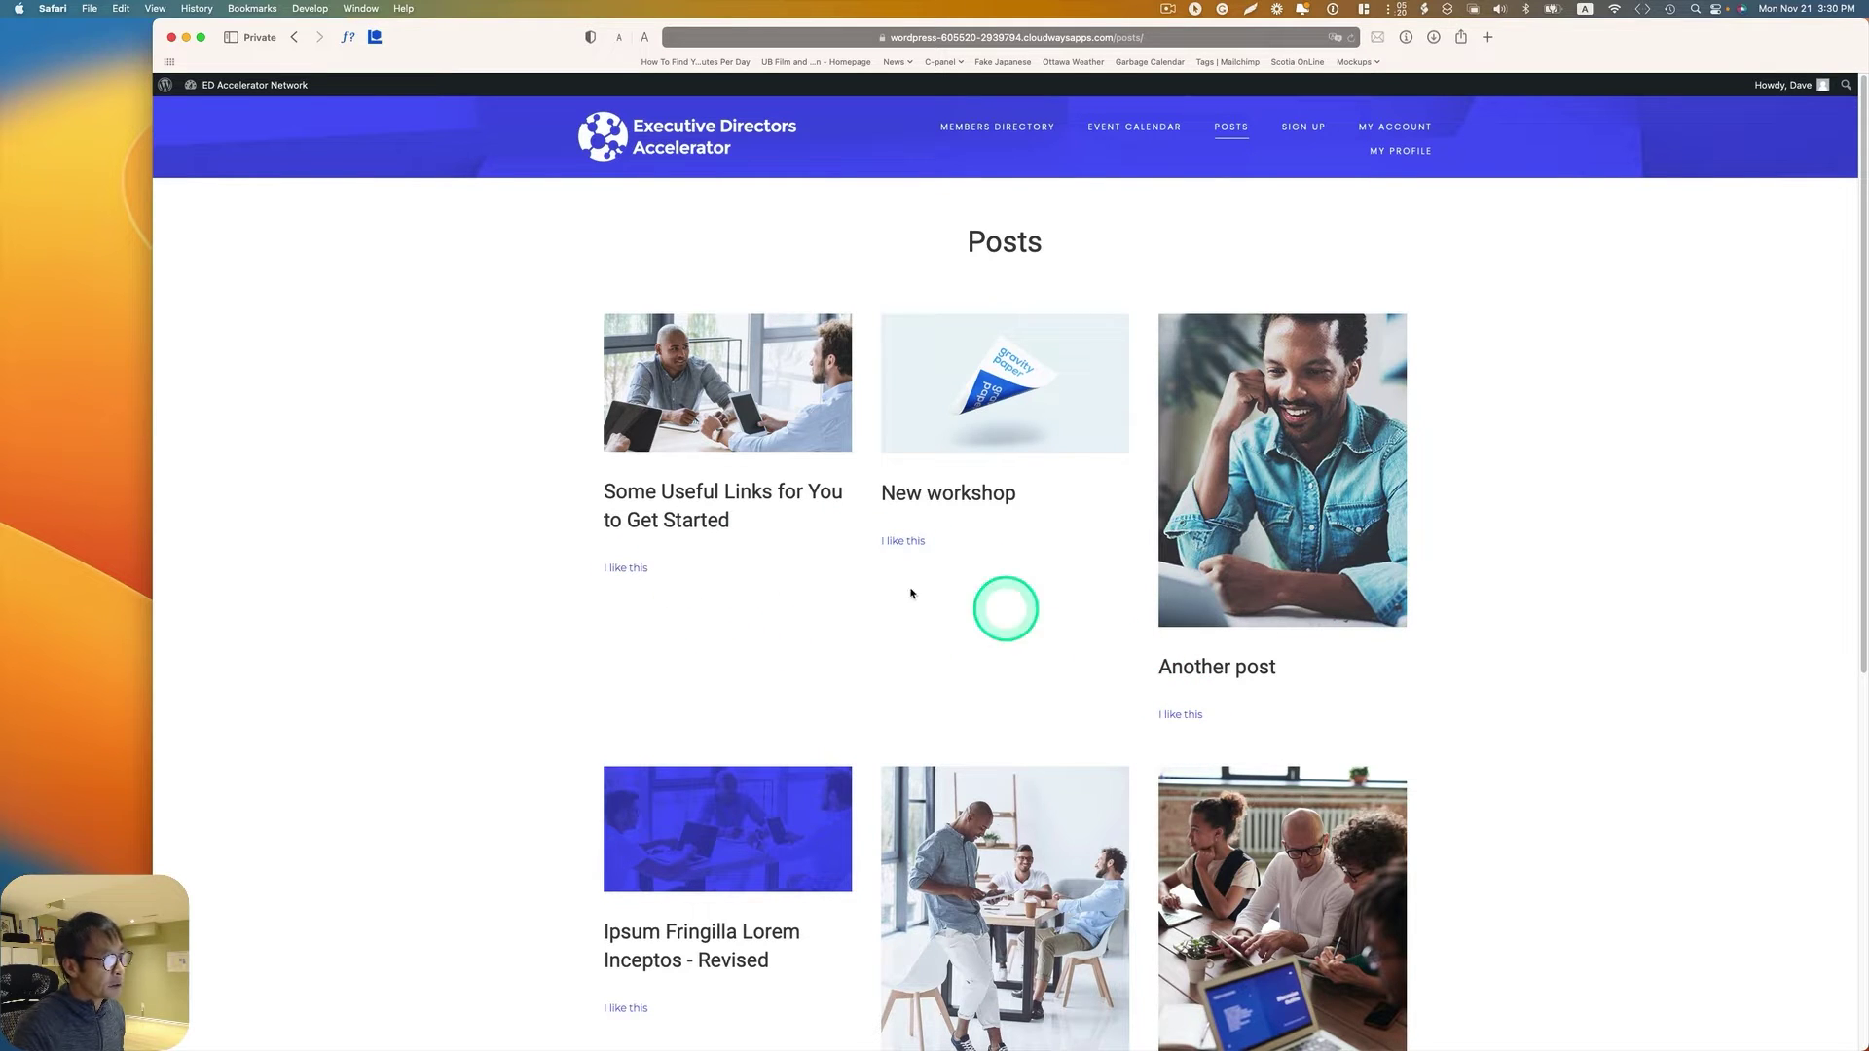
Step: Like 'Some Useful Links for You to Get Started' and 'New workshop', then check the profile for a badge
left_click(643, 569)
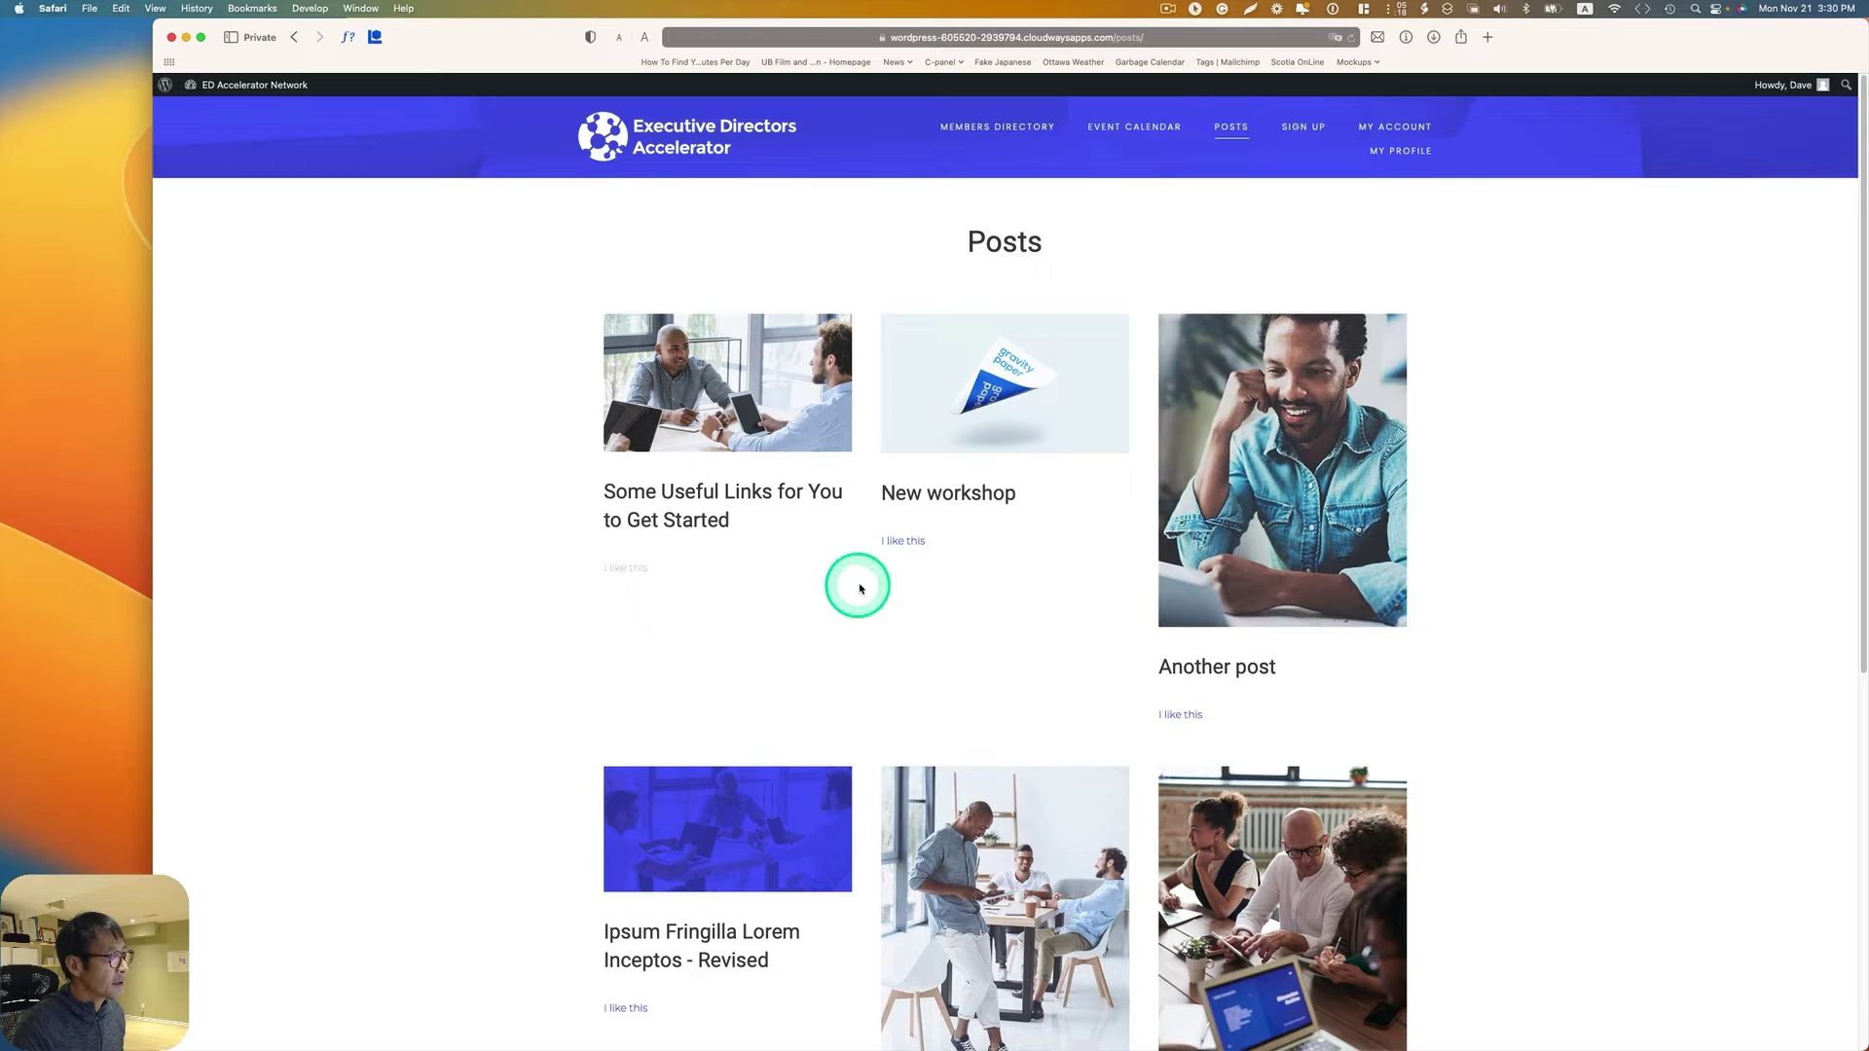
left_click(903, 541)
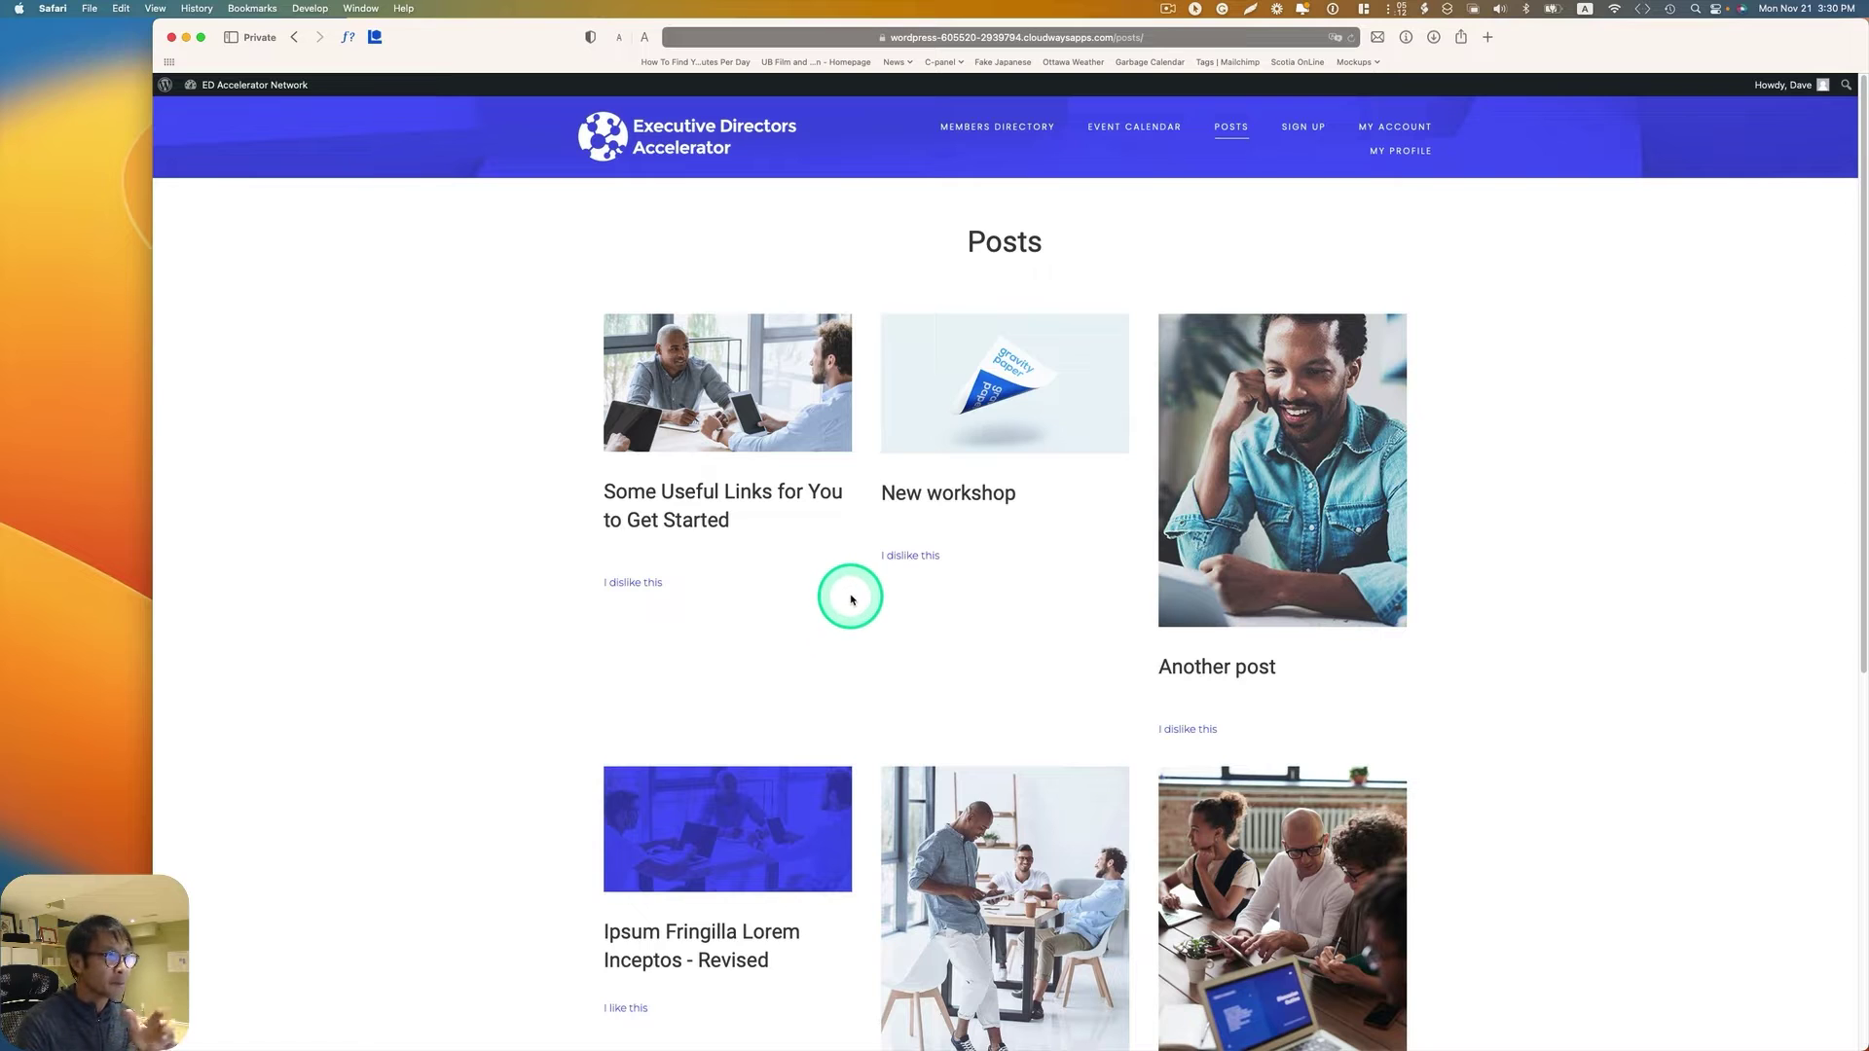
left_click(1387, 158)
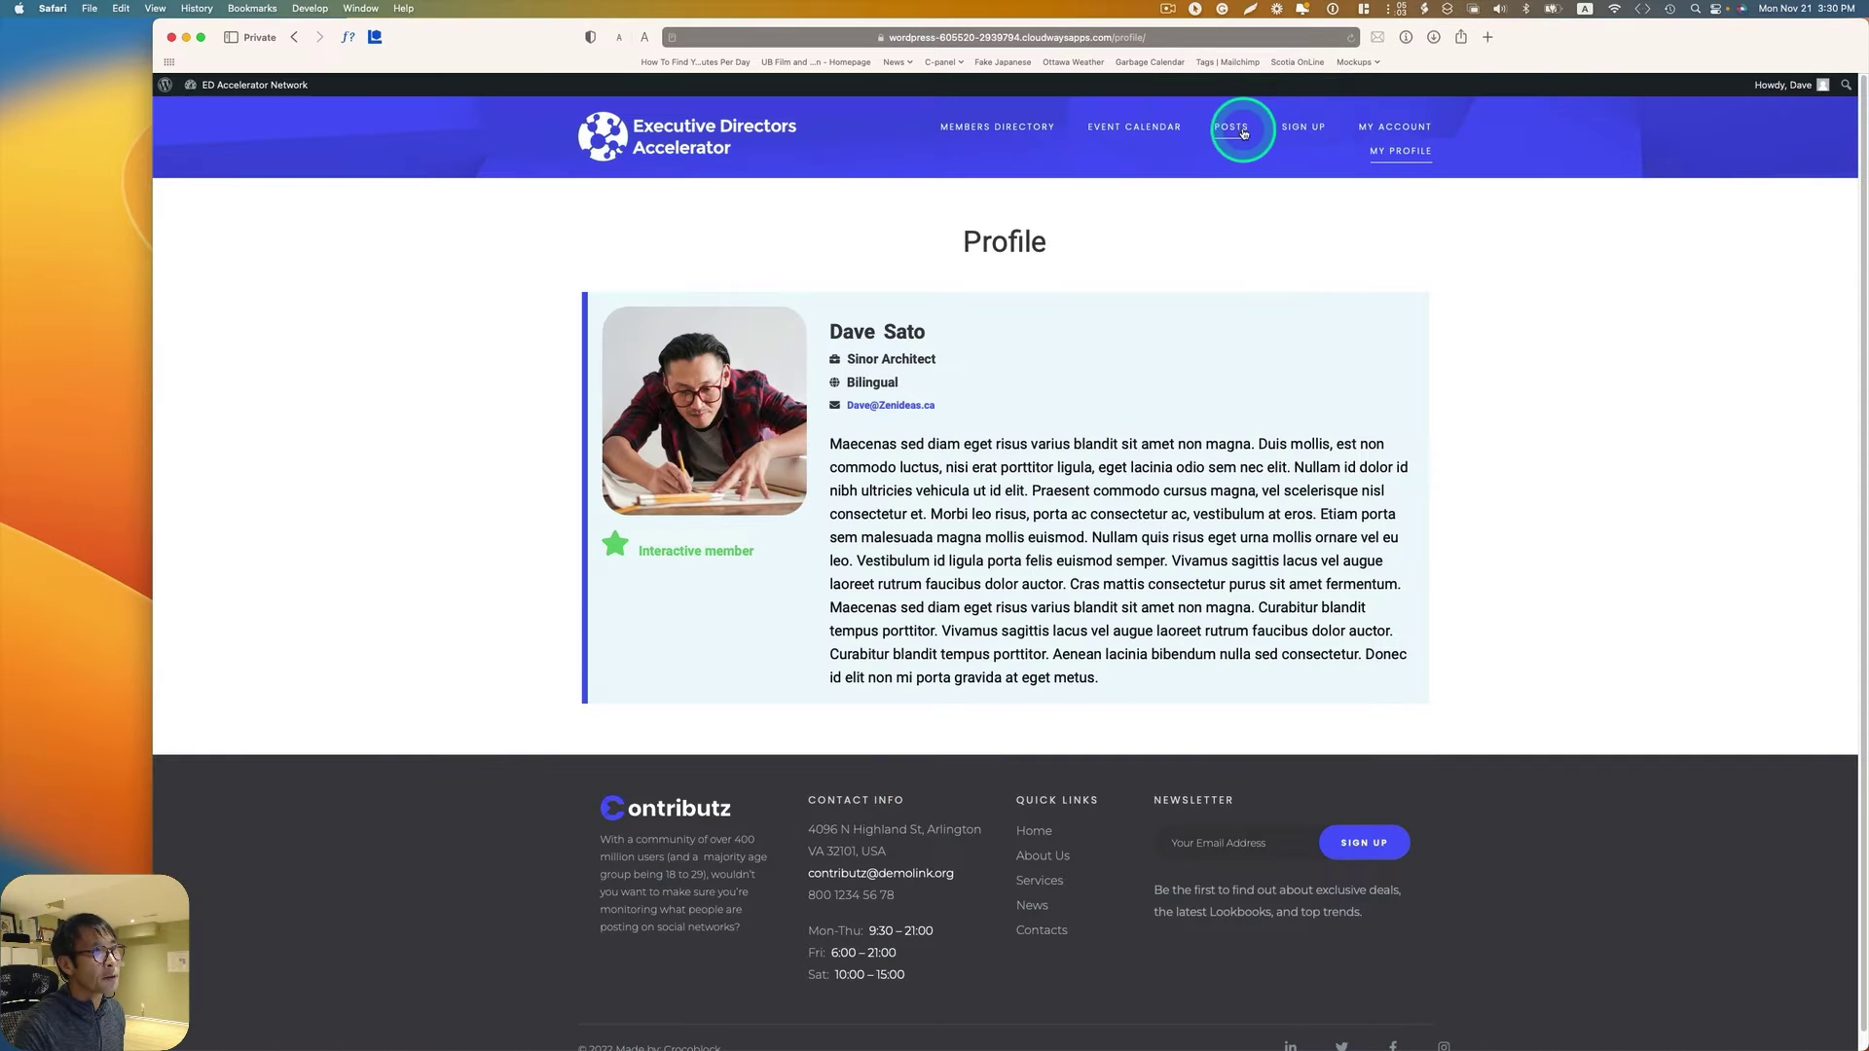
Step: Like 'Ipsum Fringilla Lorem Inceptos - Revised' and 'Commodo Malesuada Condimentum', then view the profile badge
left_click(1243, 133)
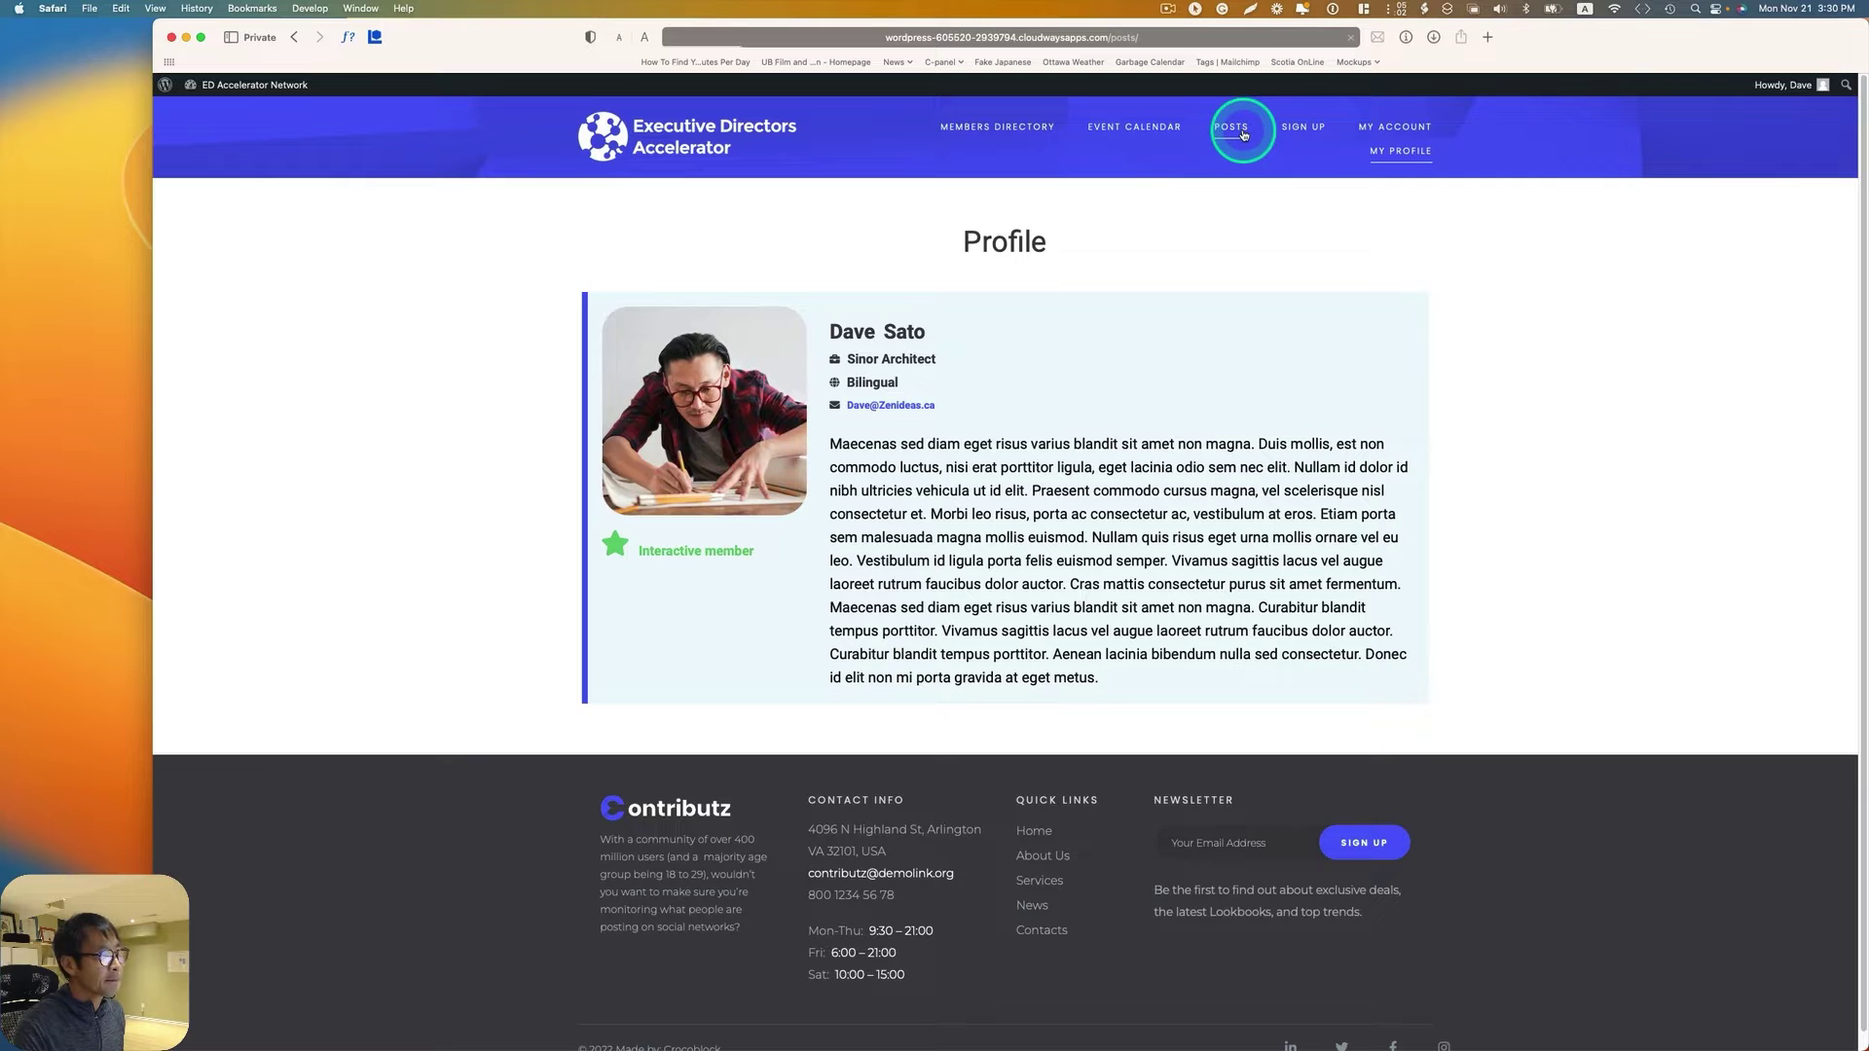
scroll(1243, 292, "down", 5)
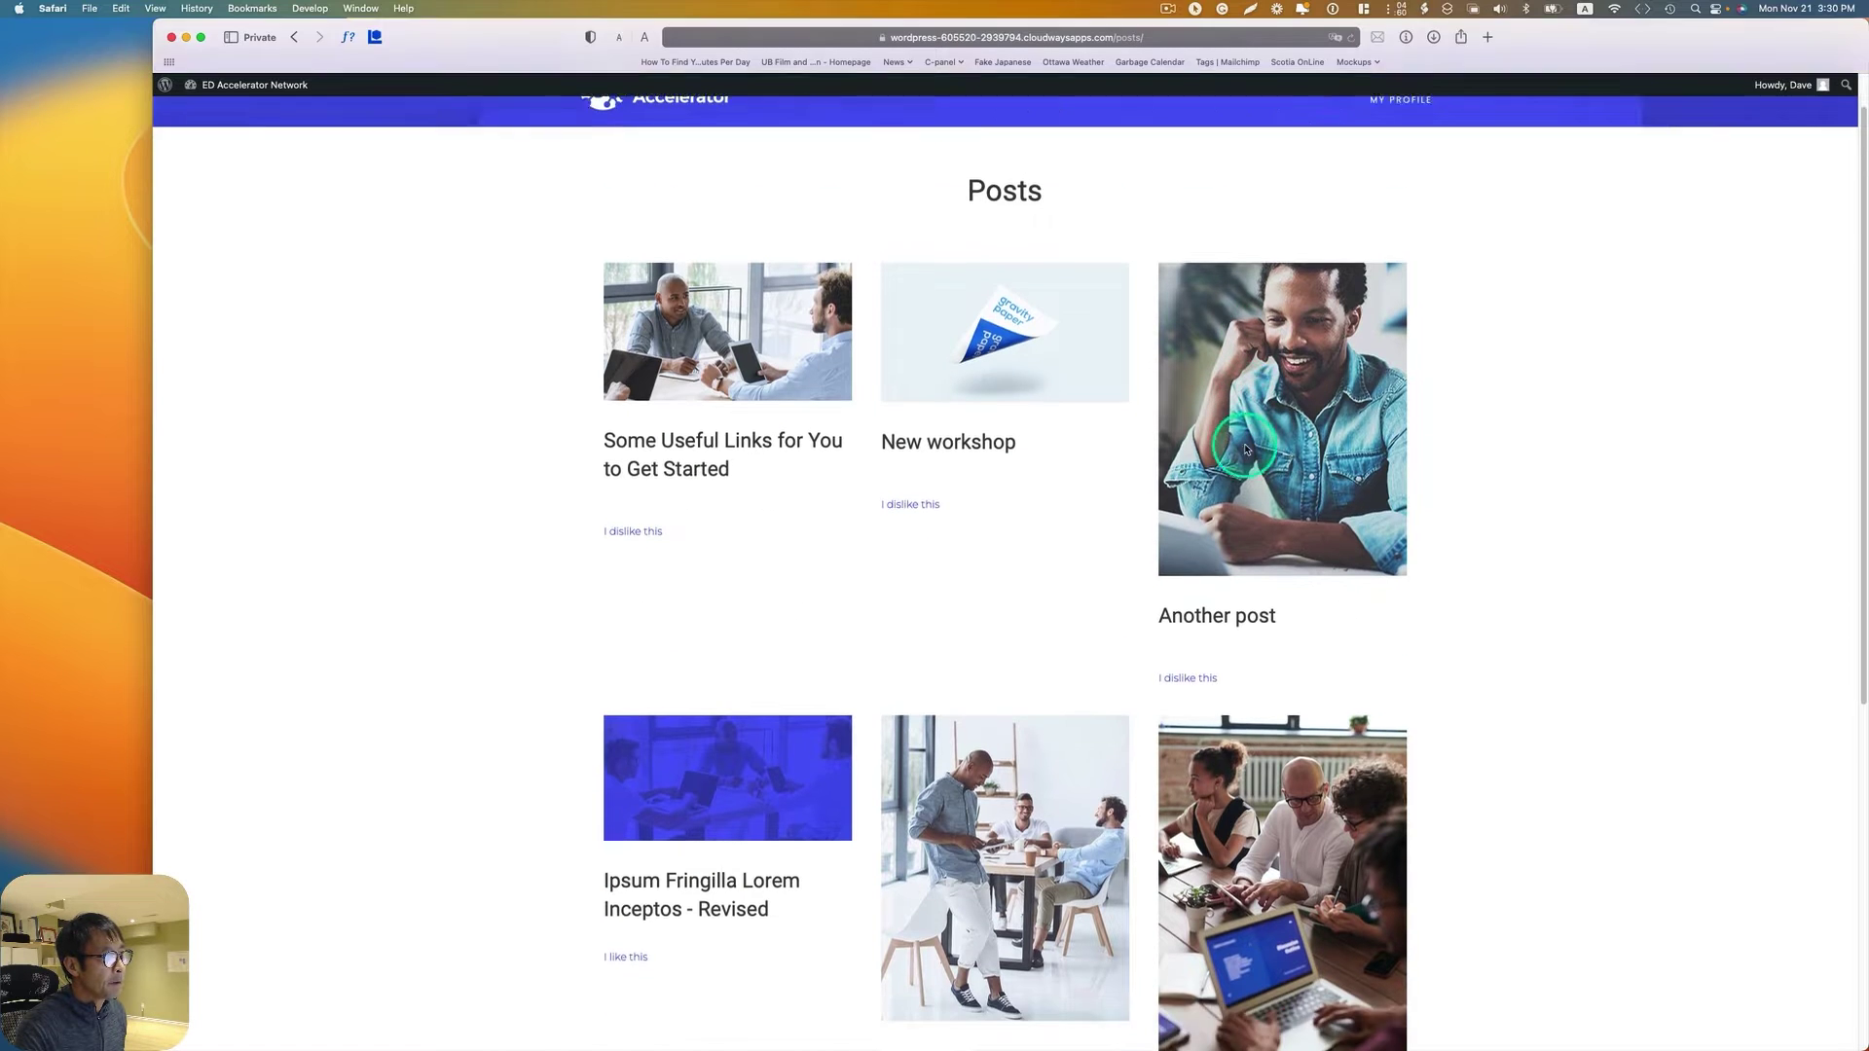
left_click(630, 705)
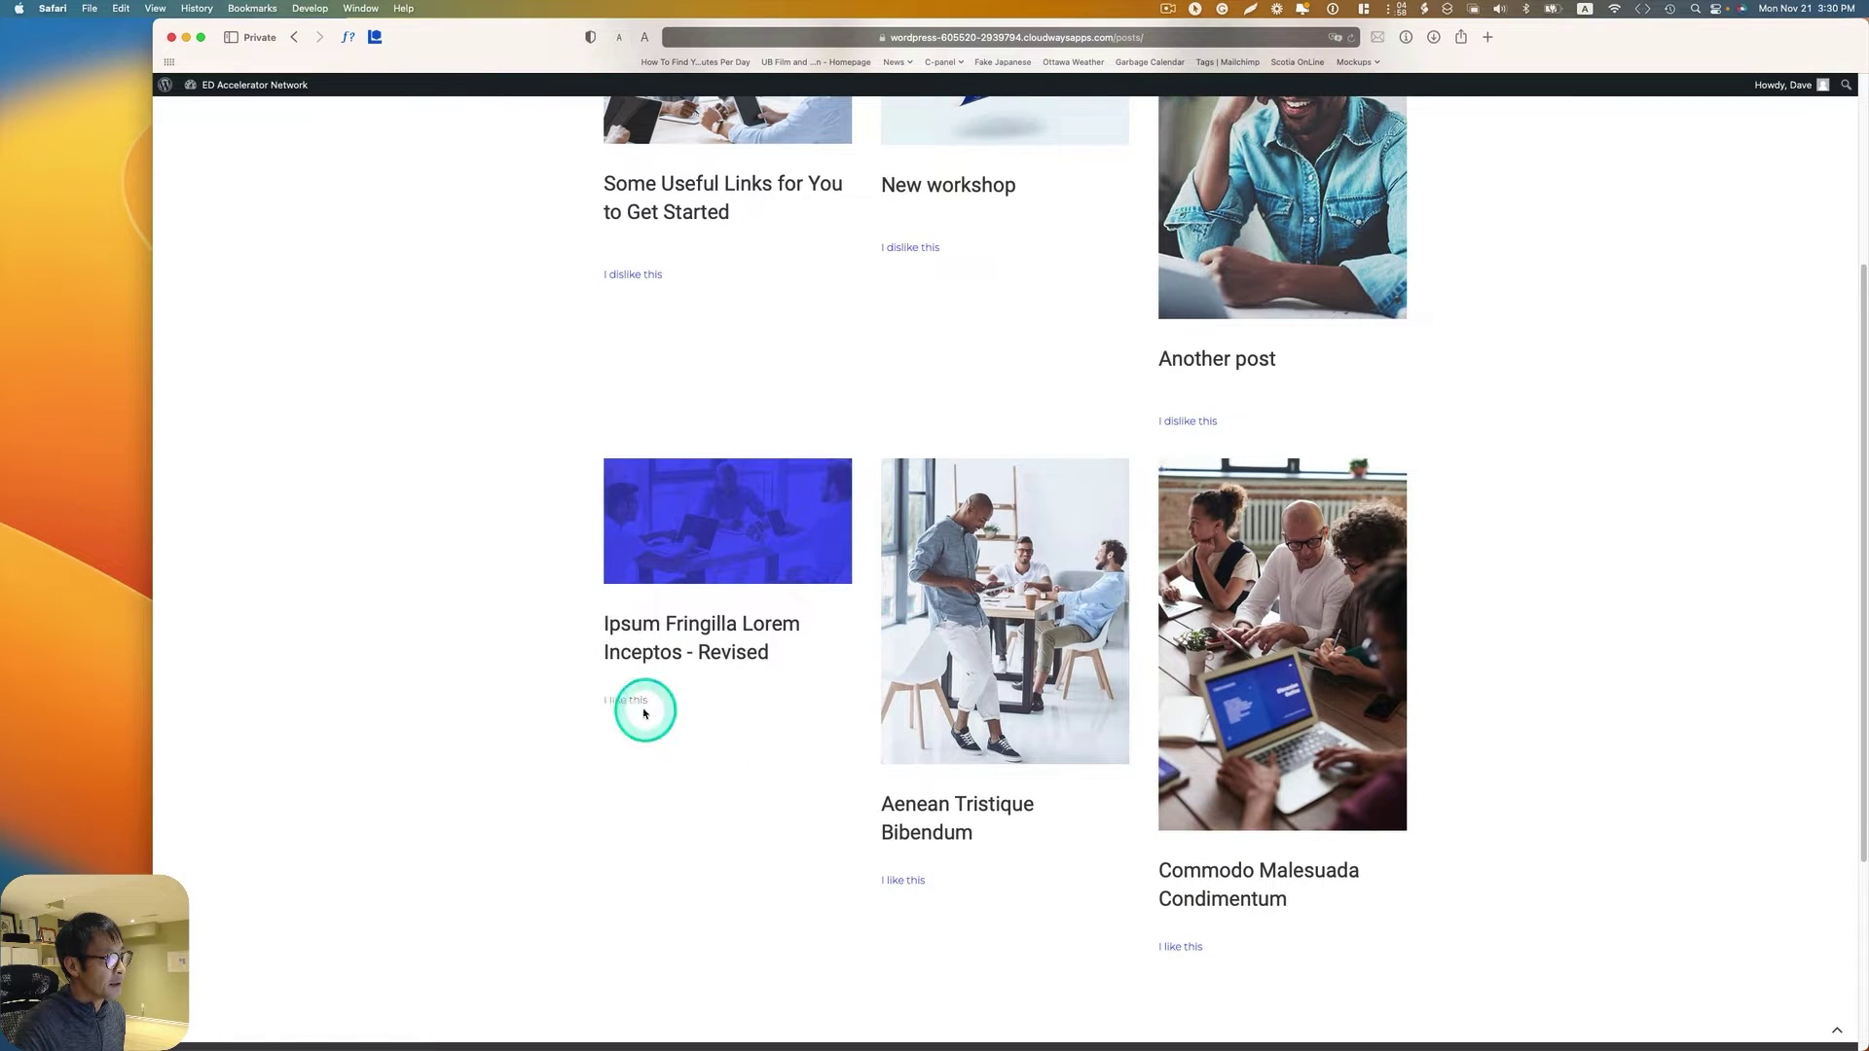
left_click(1181, 945)
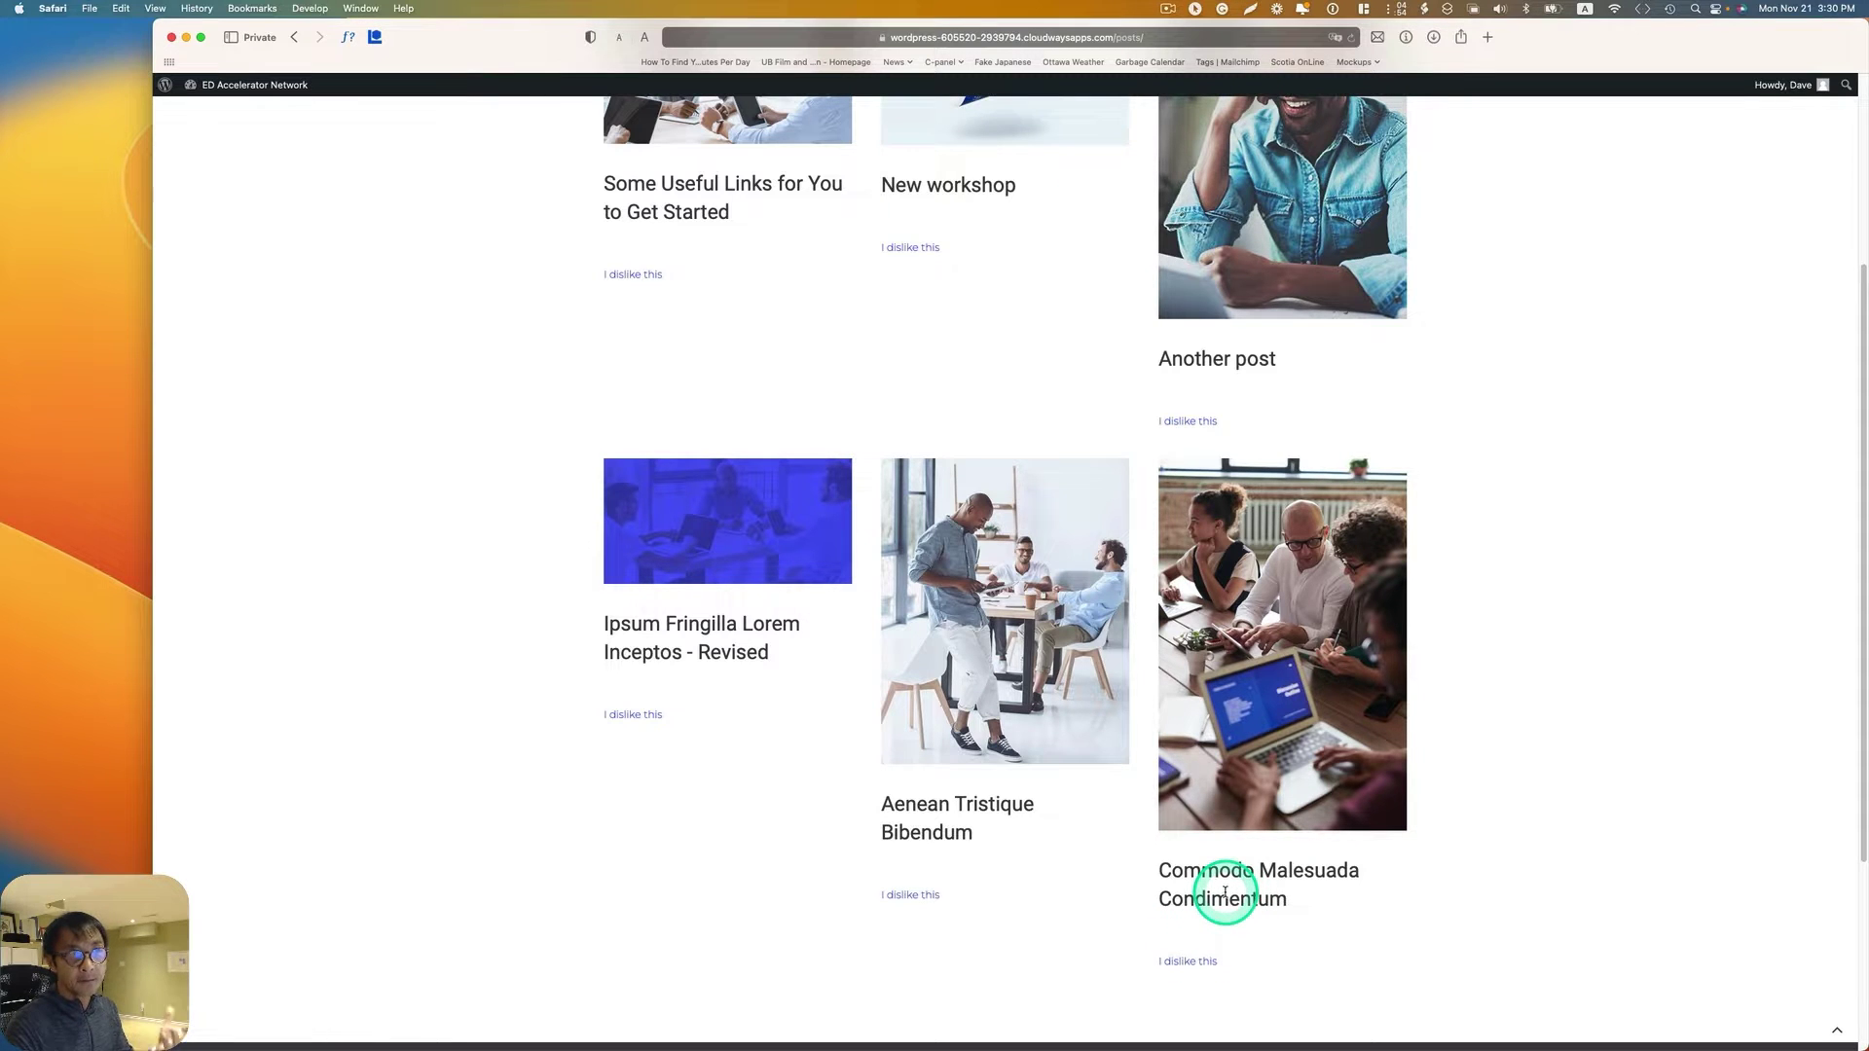
scroll(1558, 297, "up", 5)
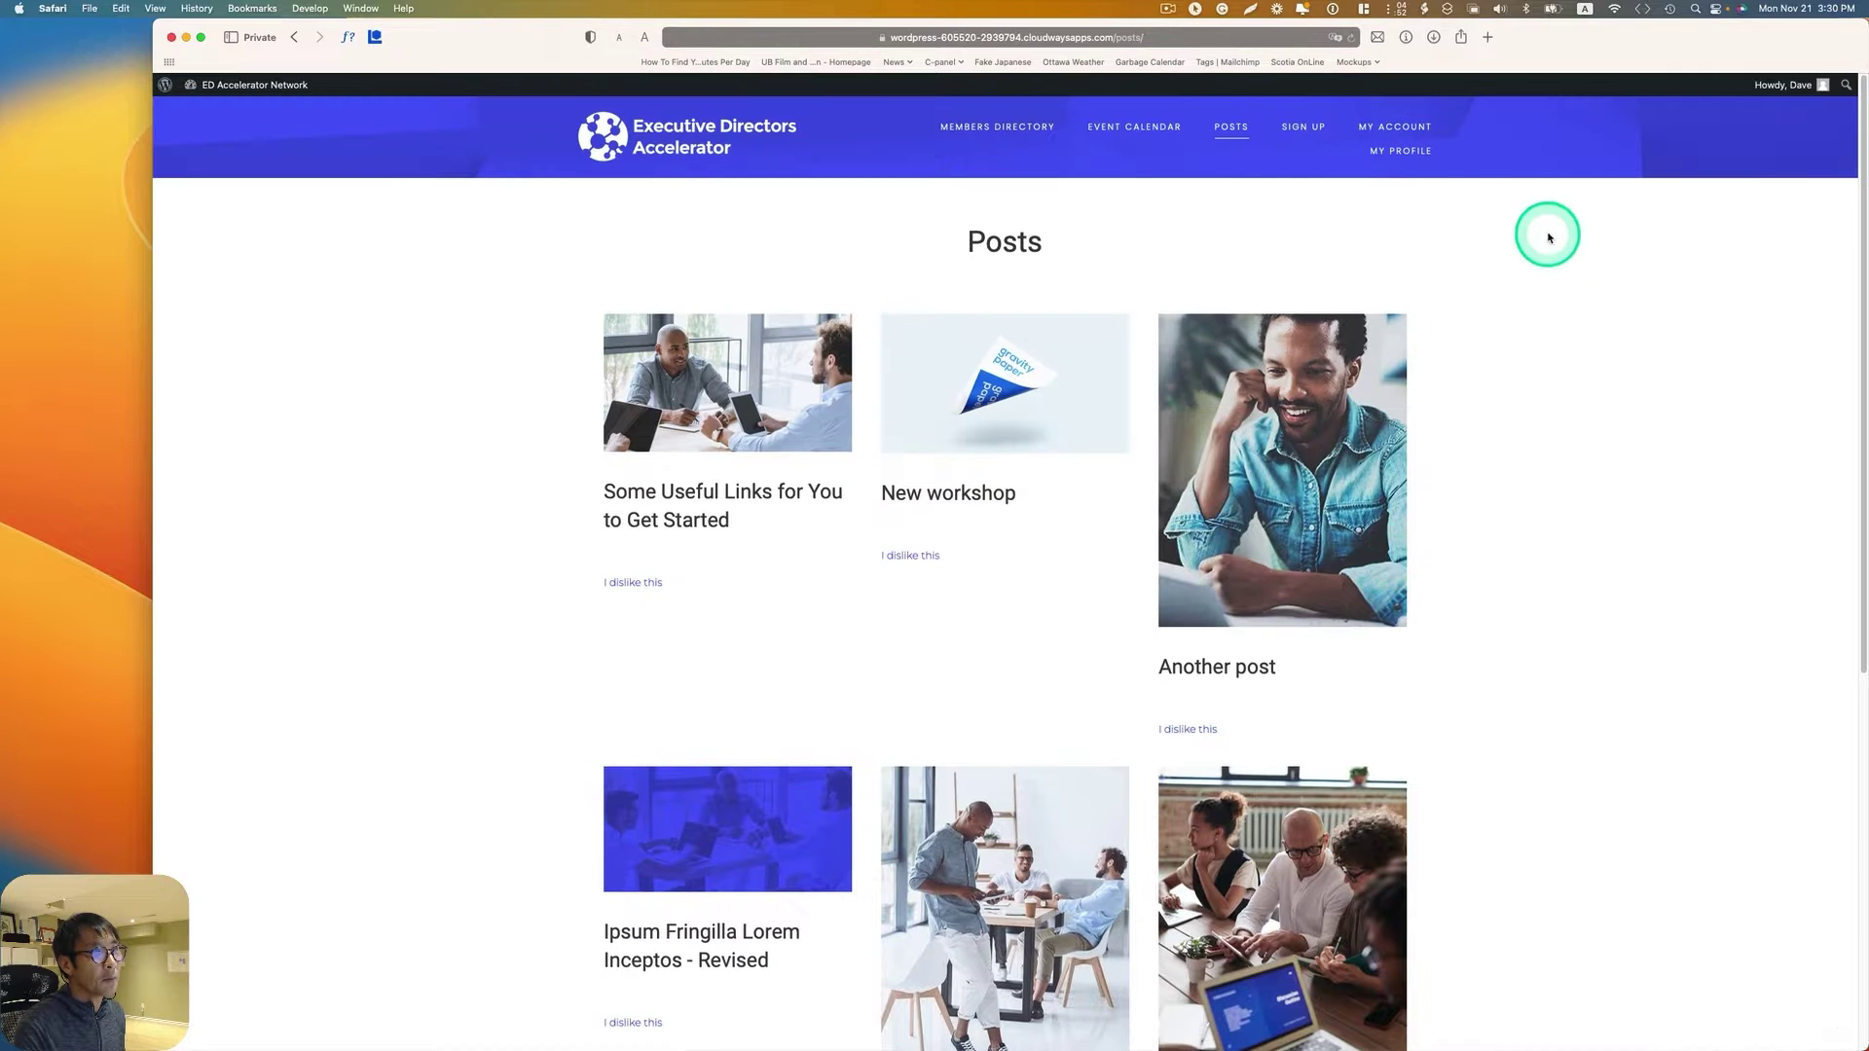
left_click(1407, 156)
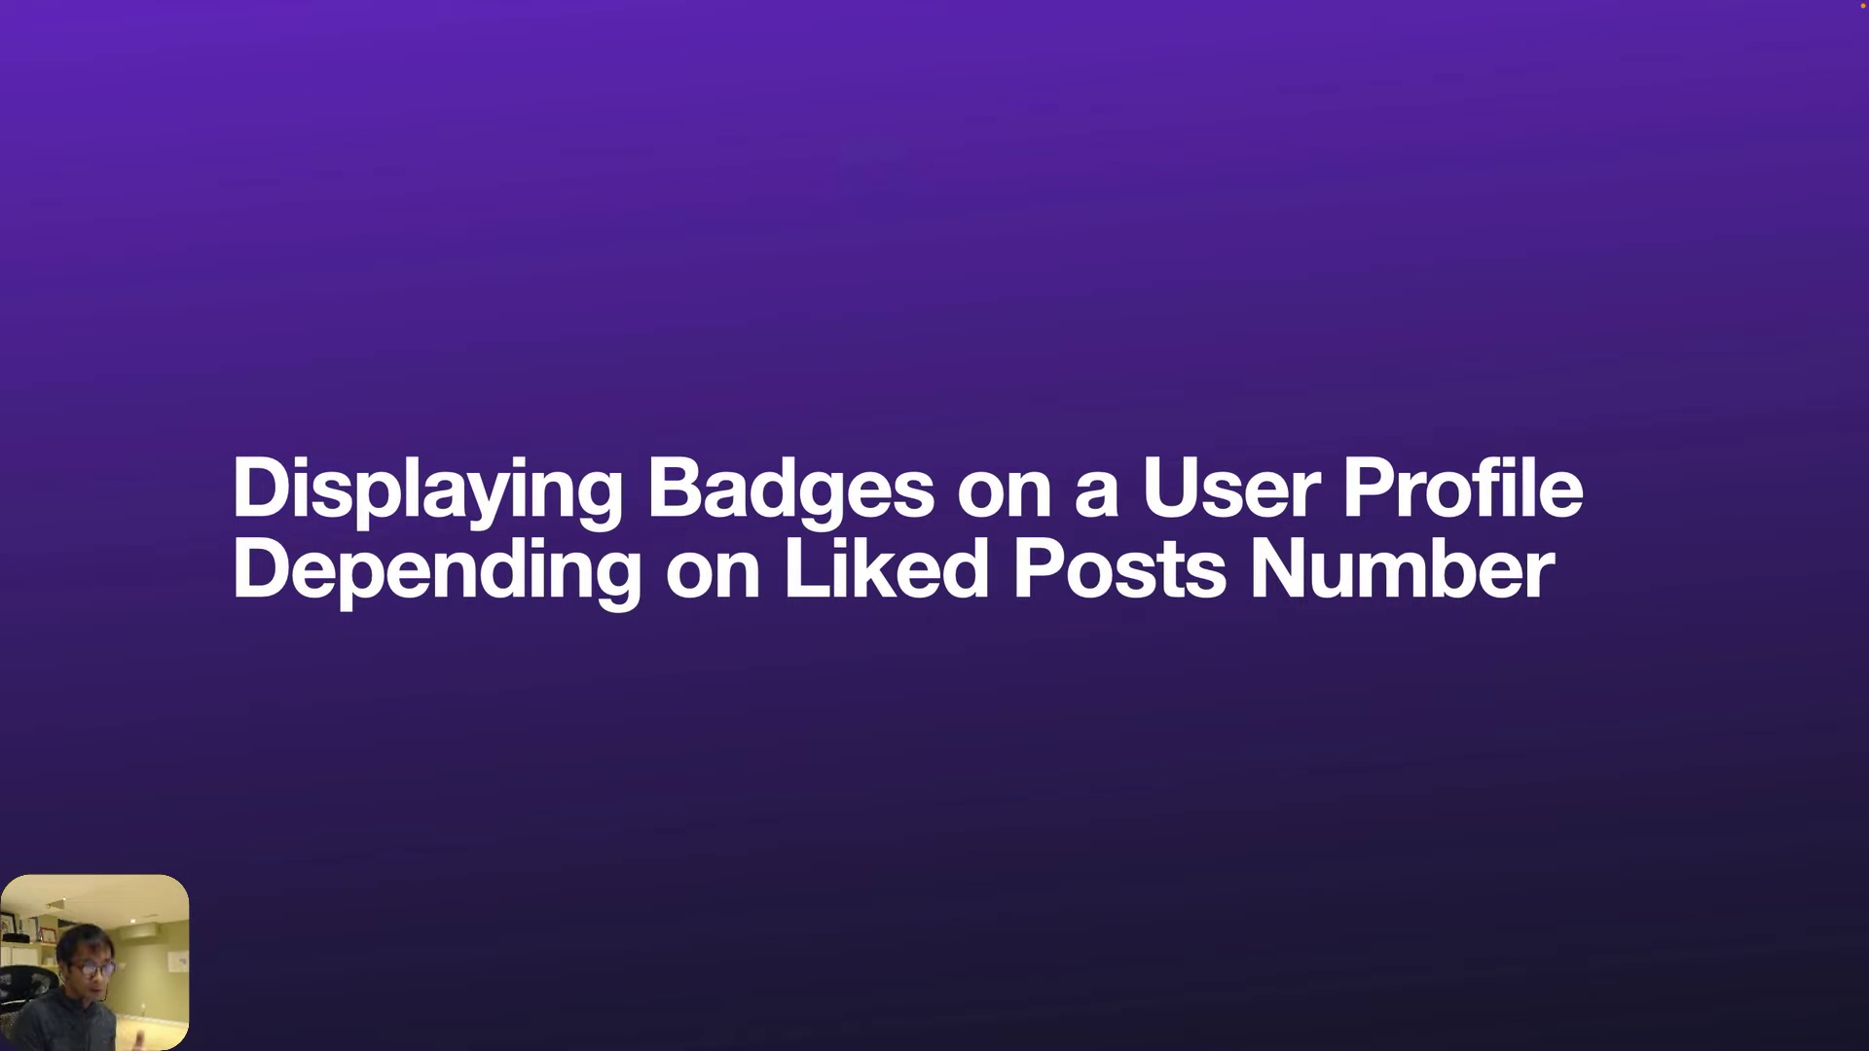
Step: Advance past the title slide to the requirements slide
key("Right")
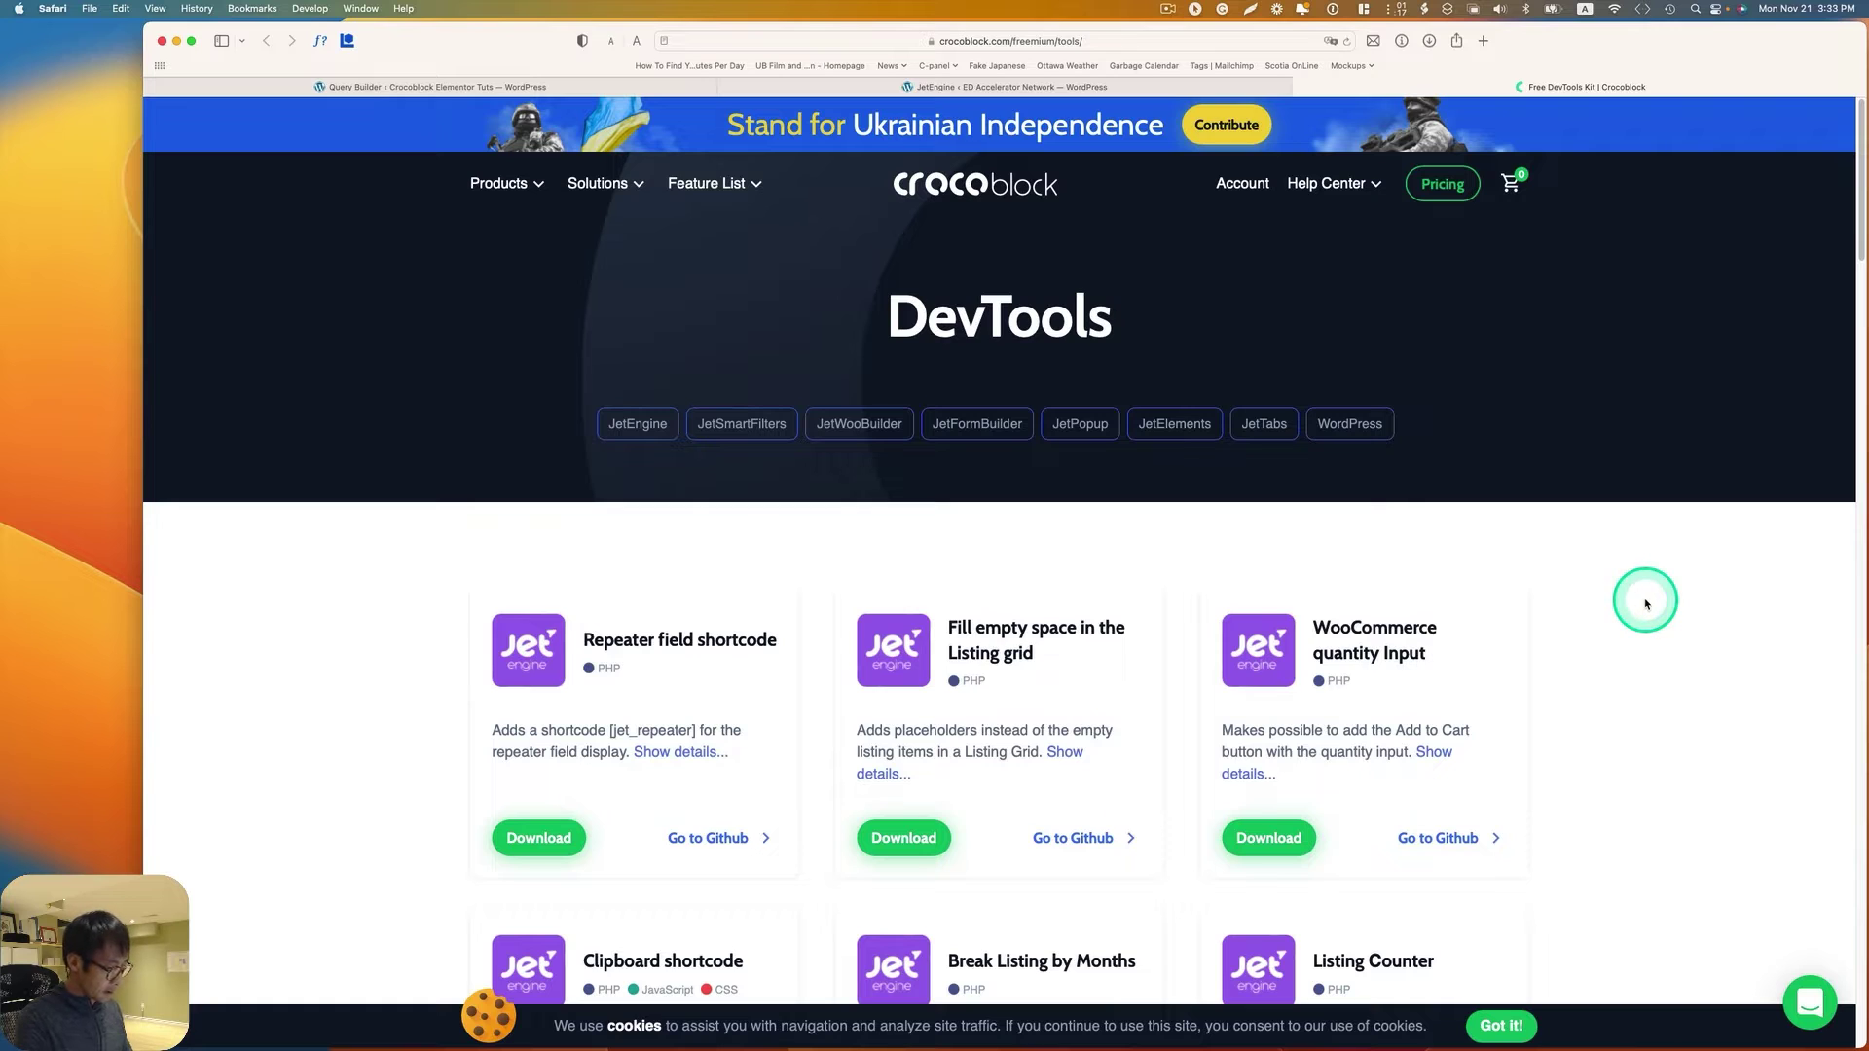
Step: Search the DevTools page for 'public' and download the Public User Meta Stores add-on
key("super+f")
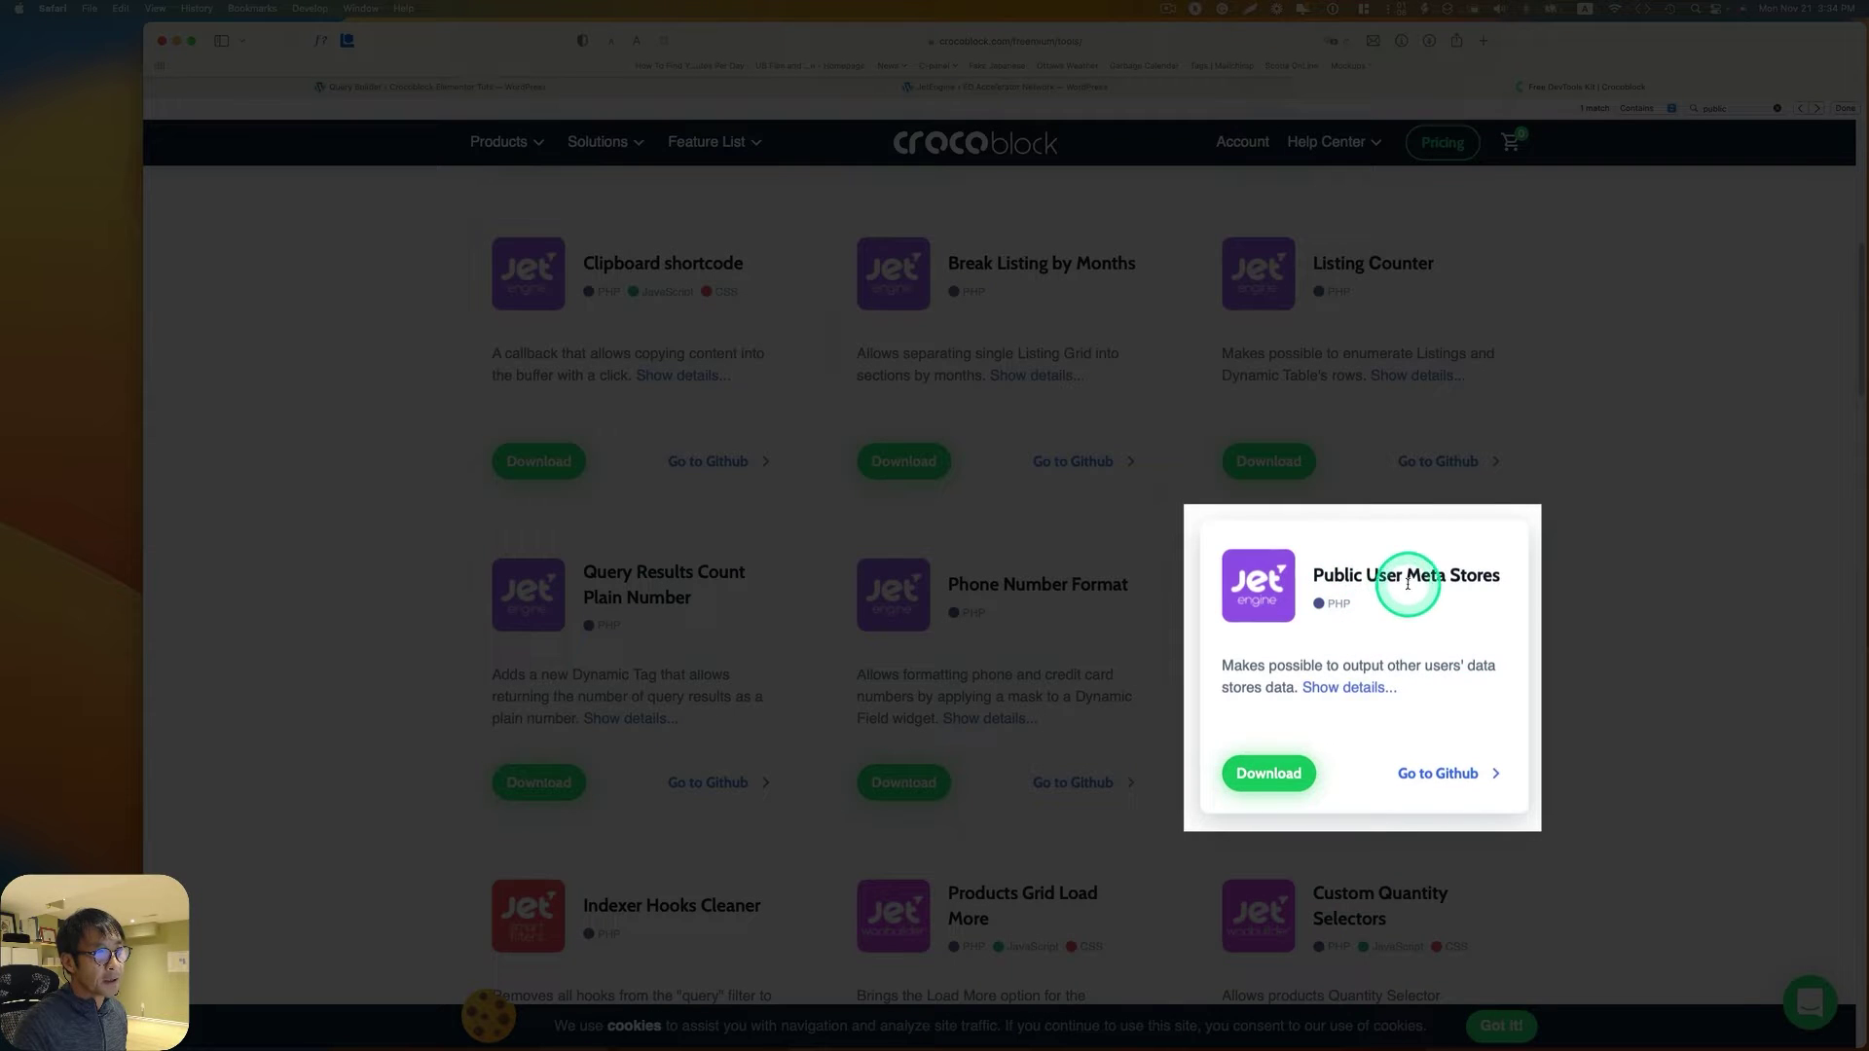
left_click(1284, 776)
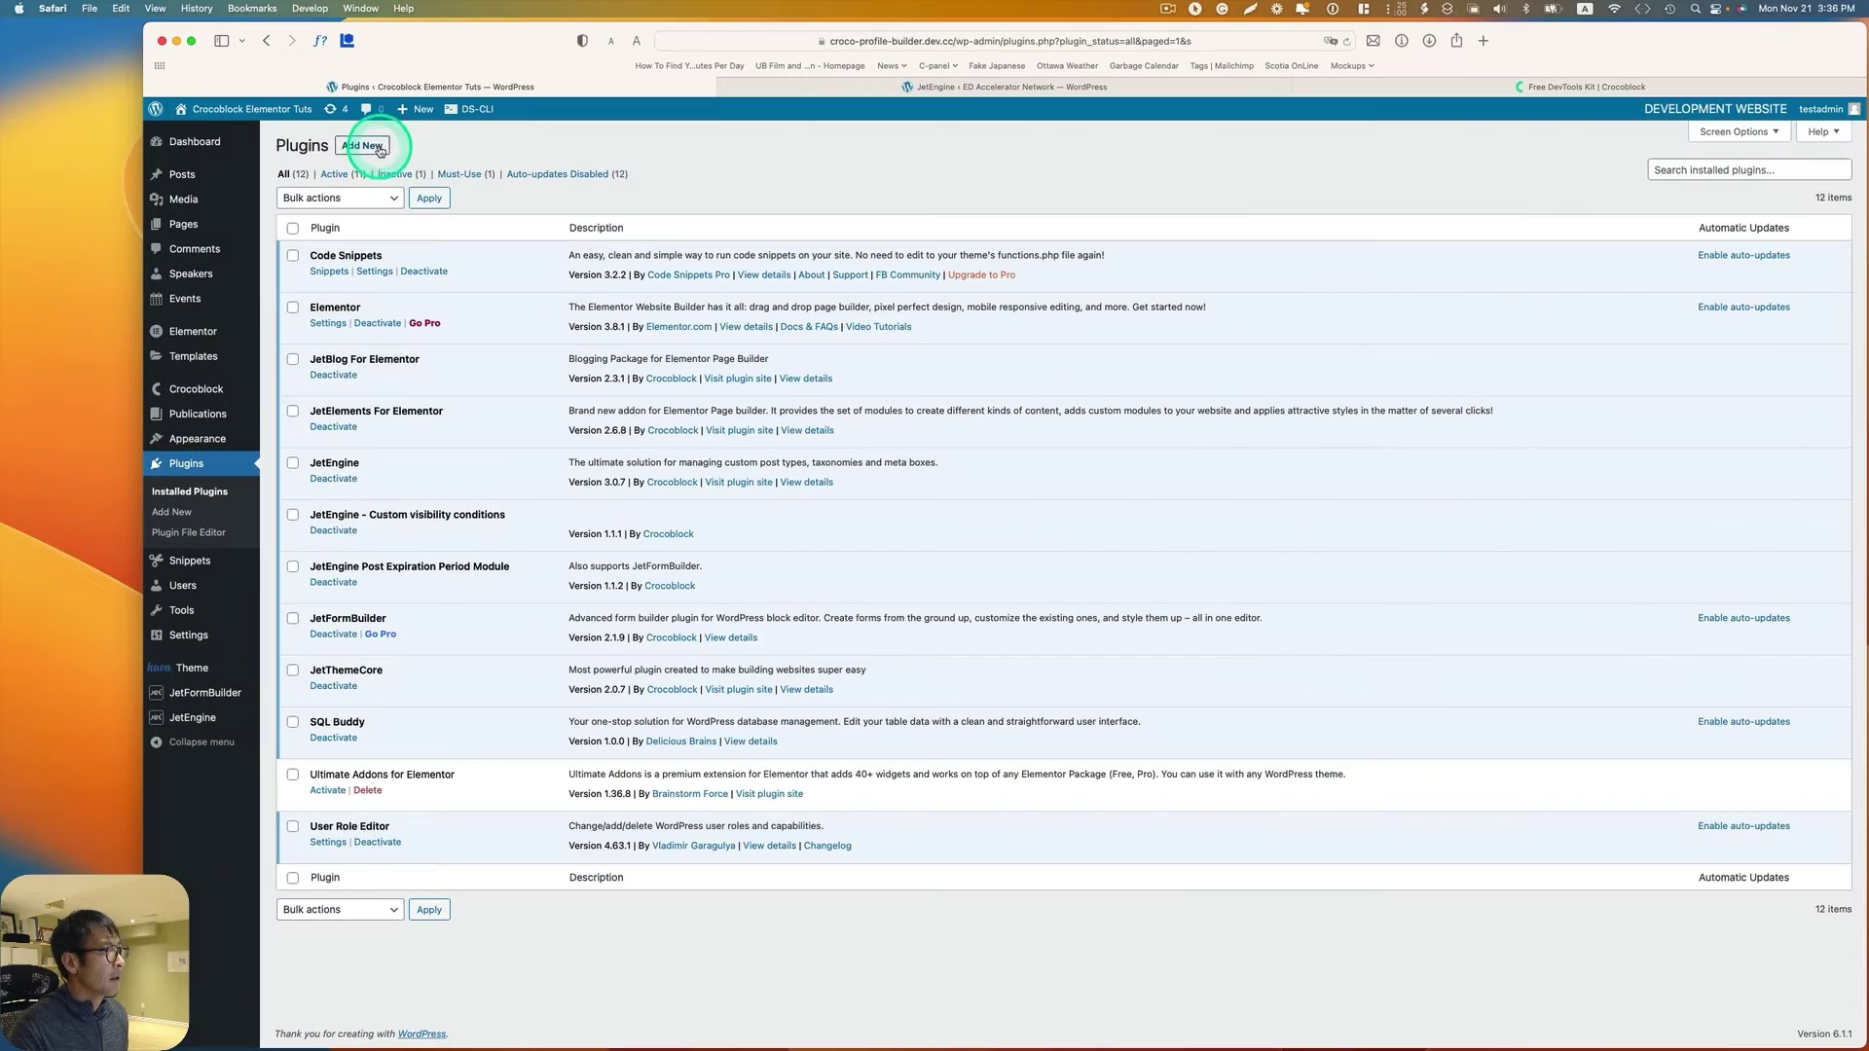
Step: Upload the jet-engine public user meta stores zip as a new plugin, install it and activate it
left_click(377, 148)
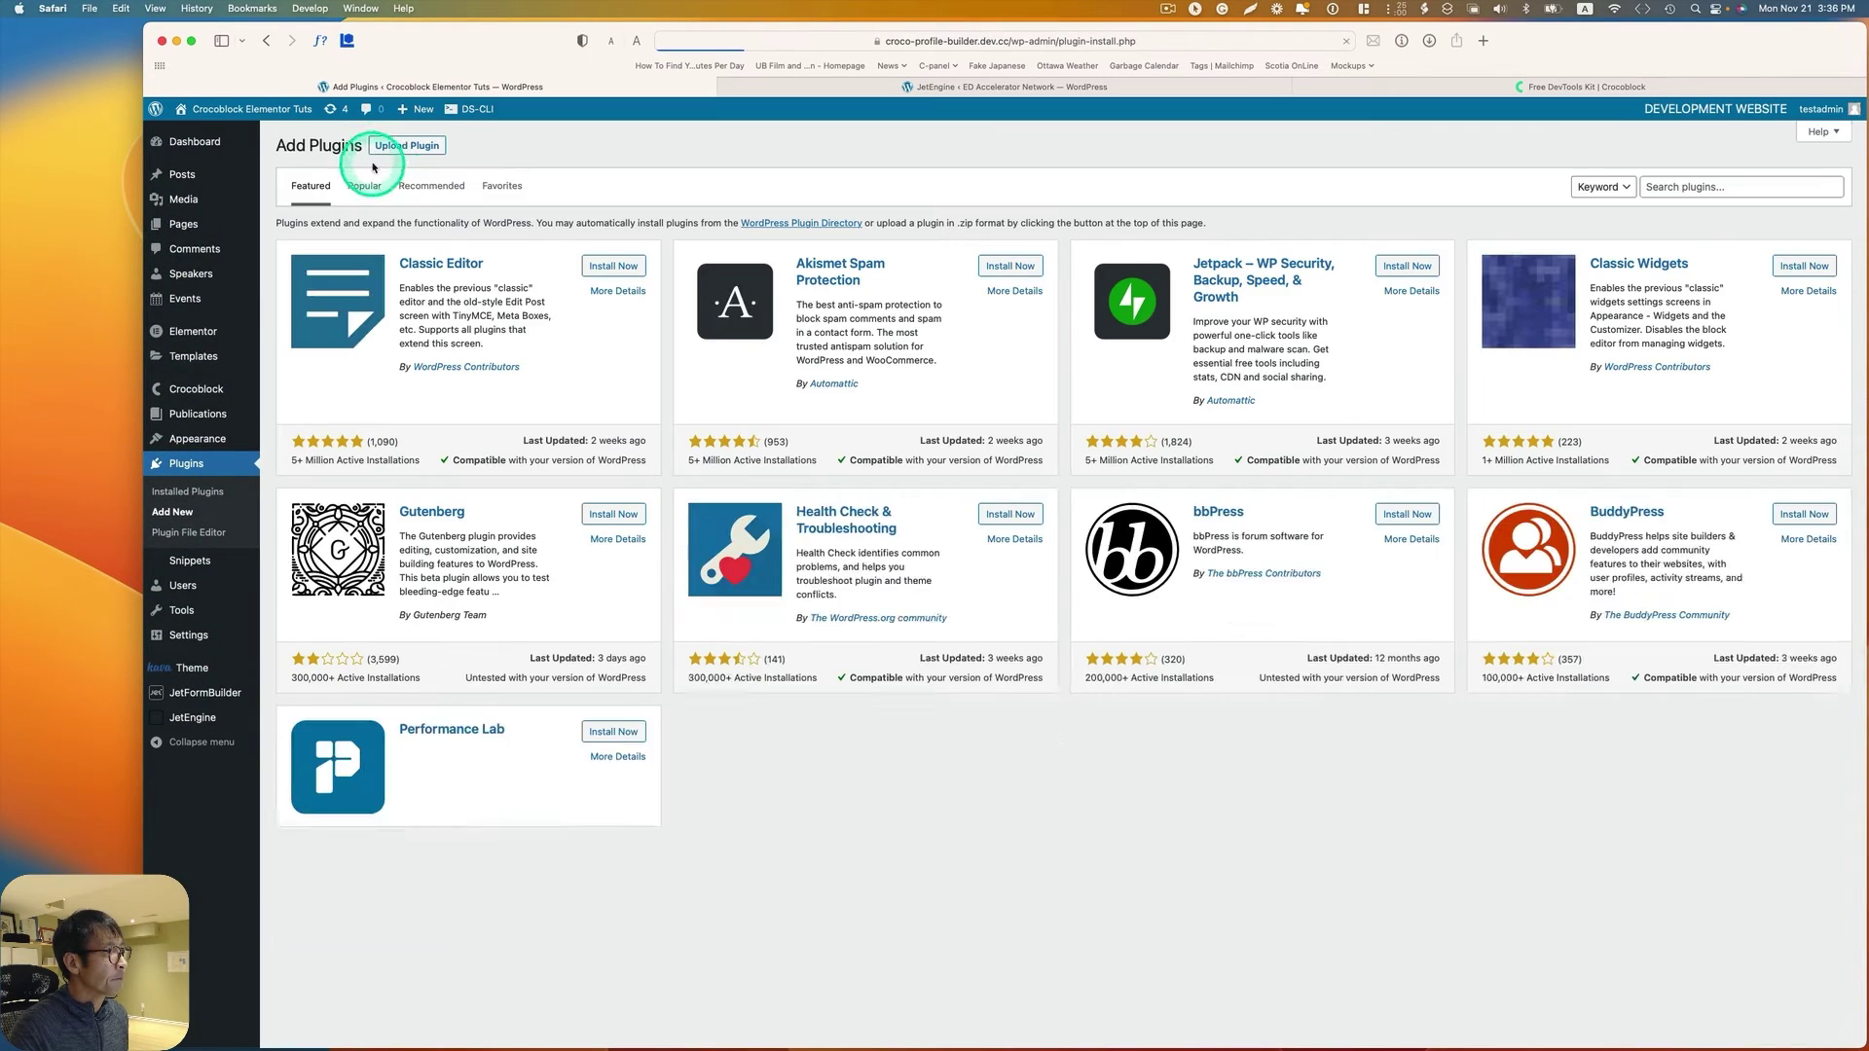
left_click(409, 148)
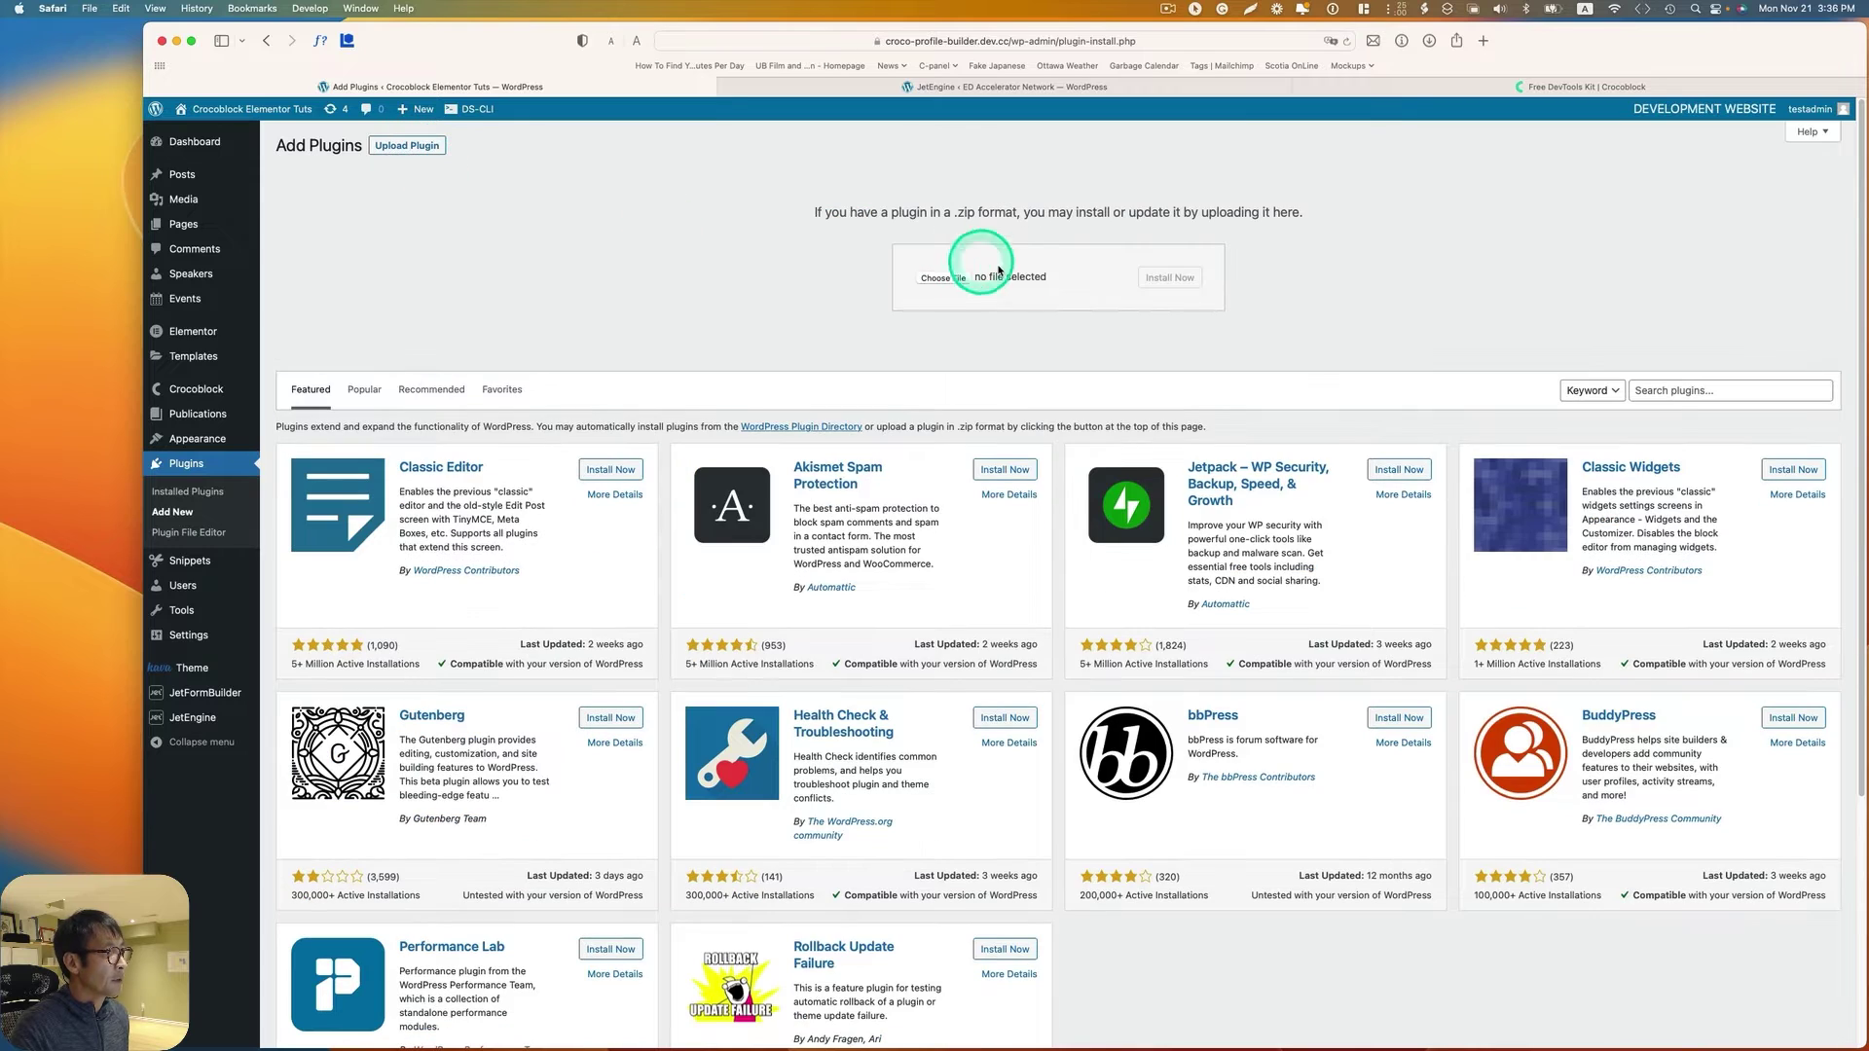
left_click(954, 295)
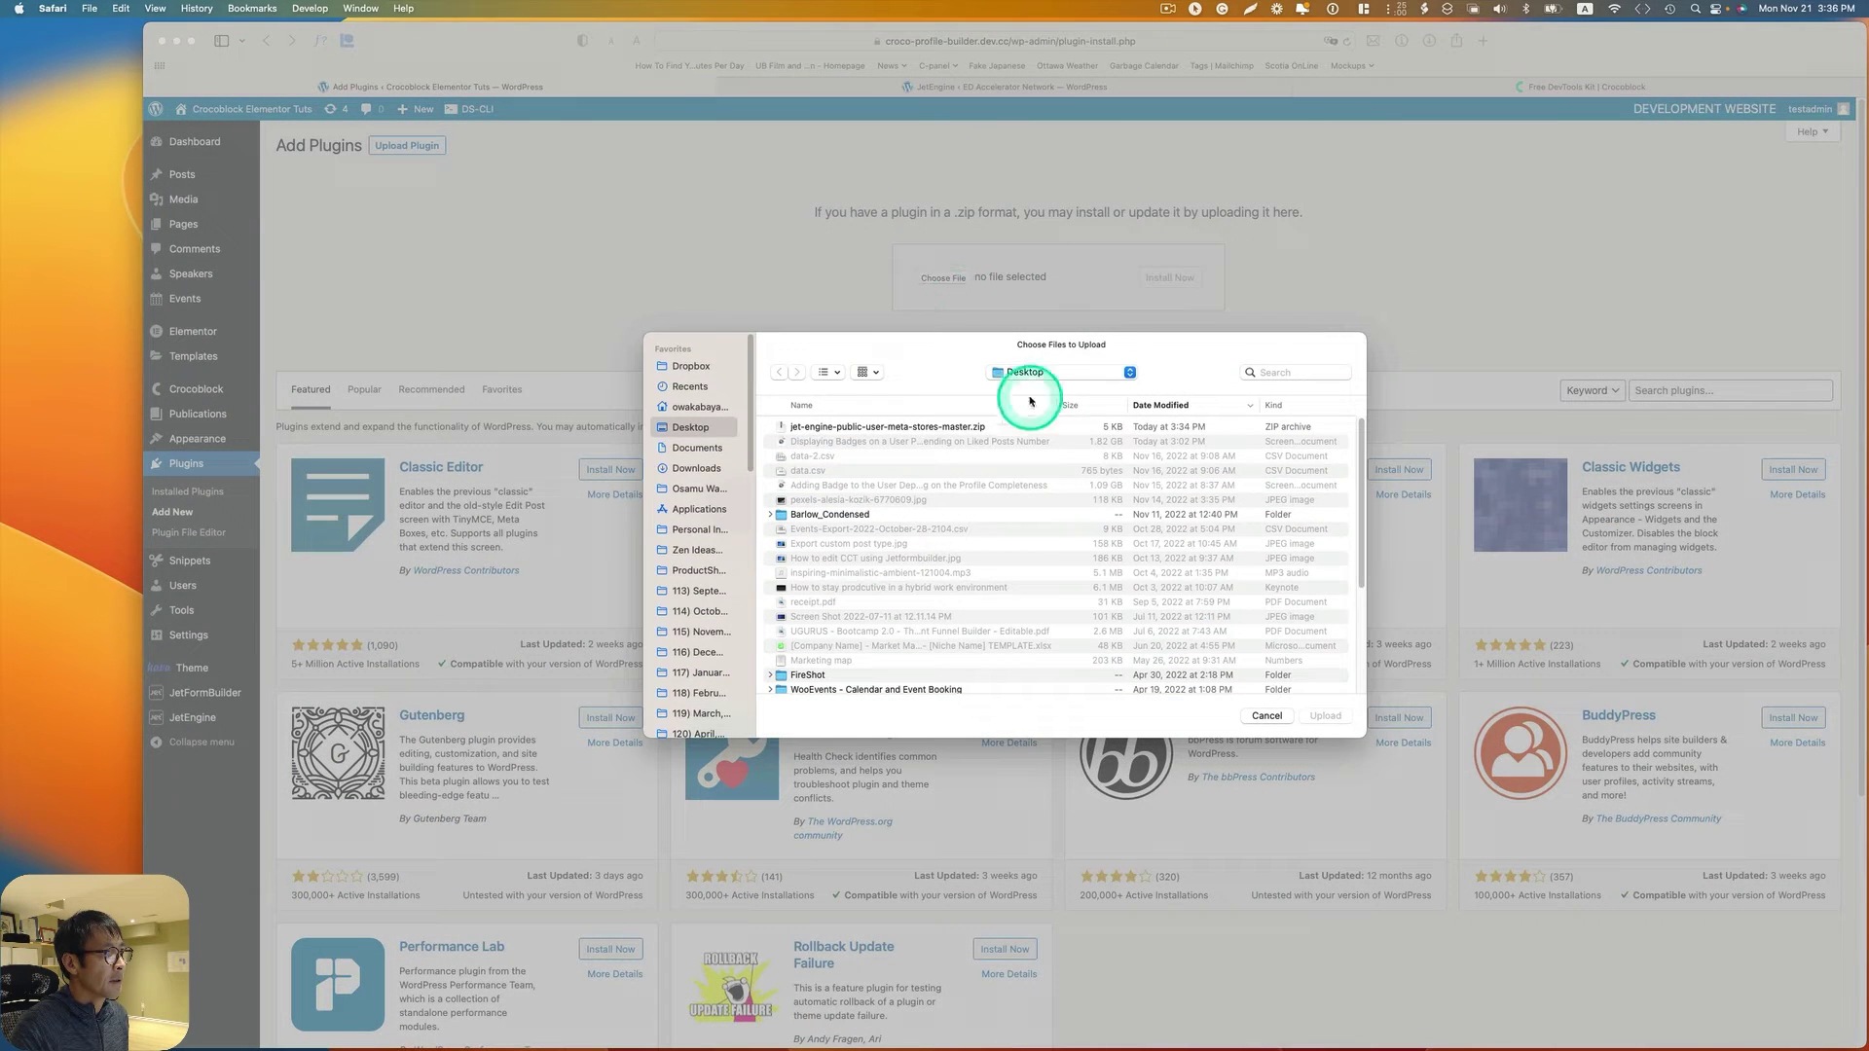
left_click(830, 424)
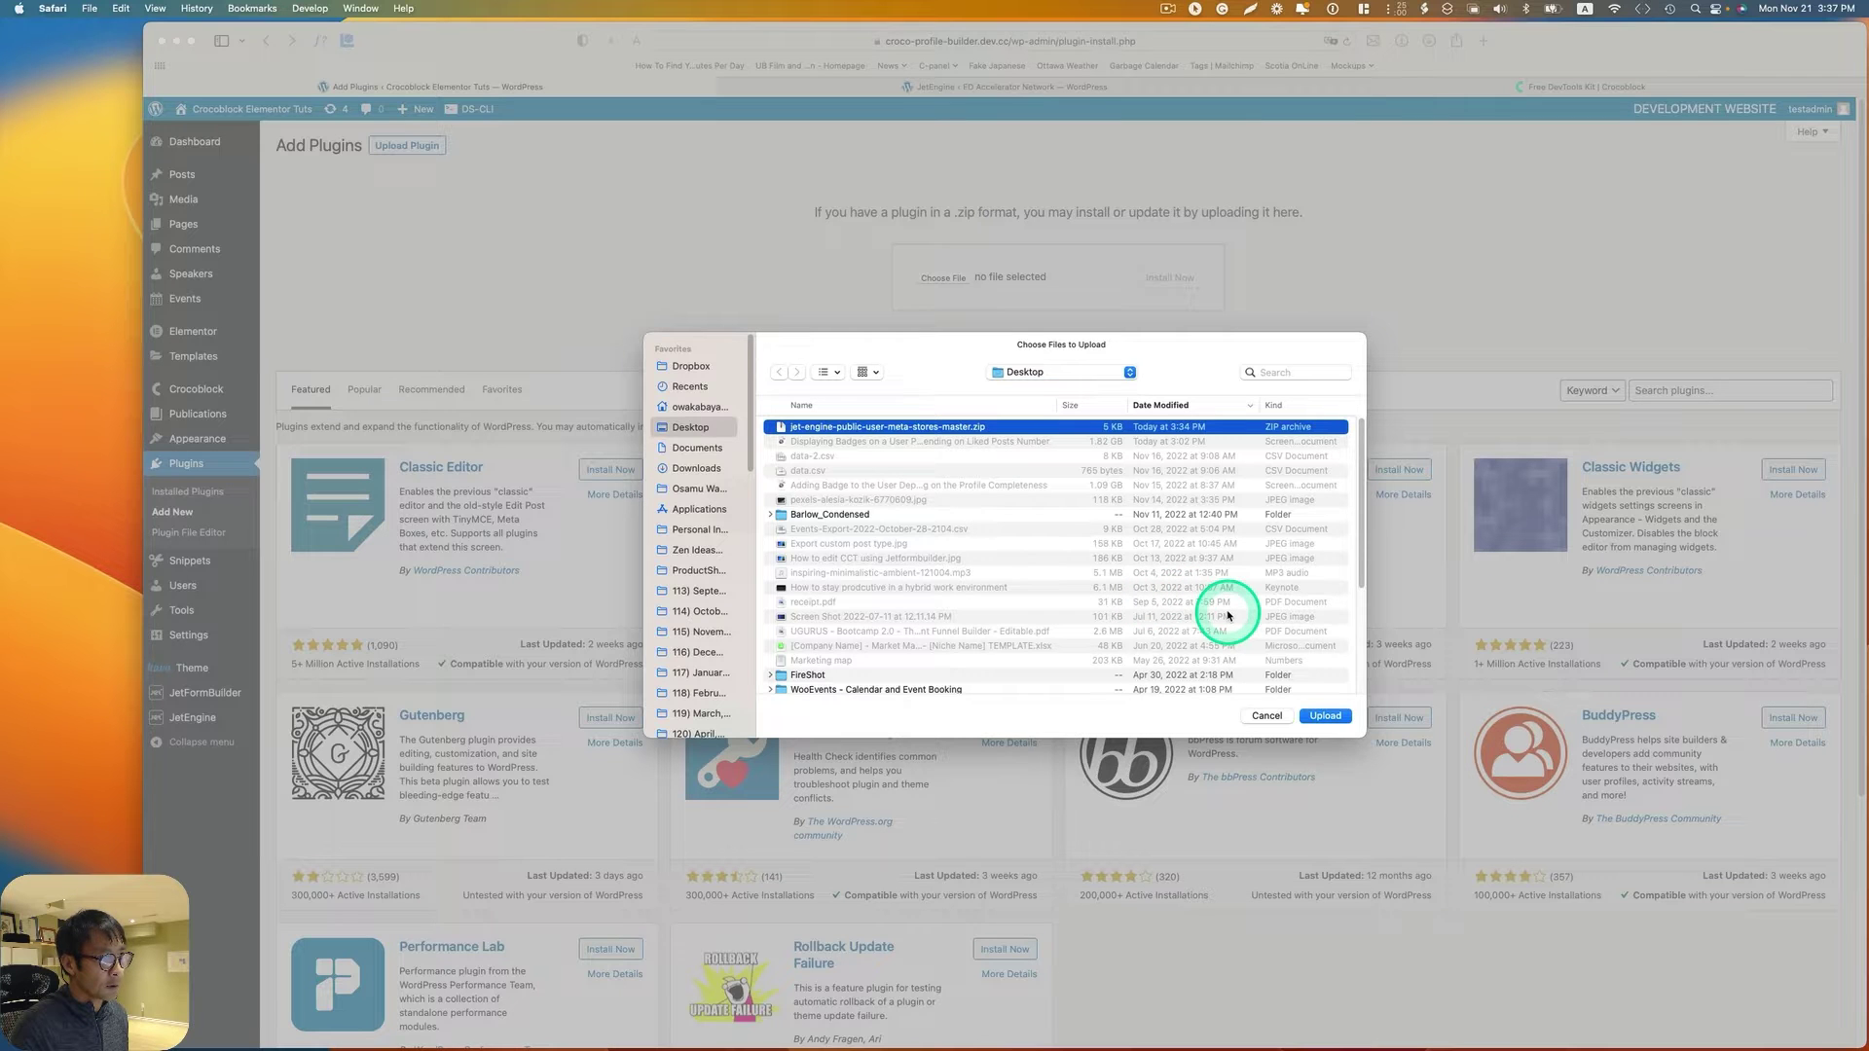
left_click(1325, 717)
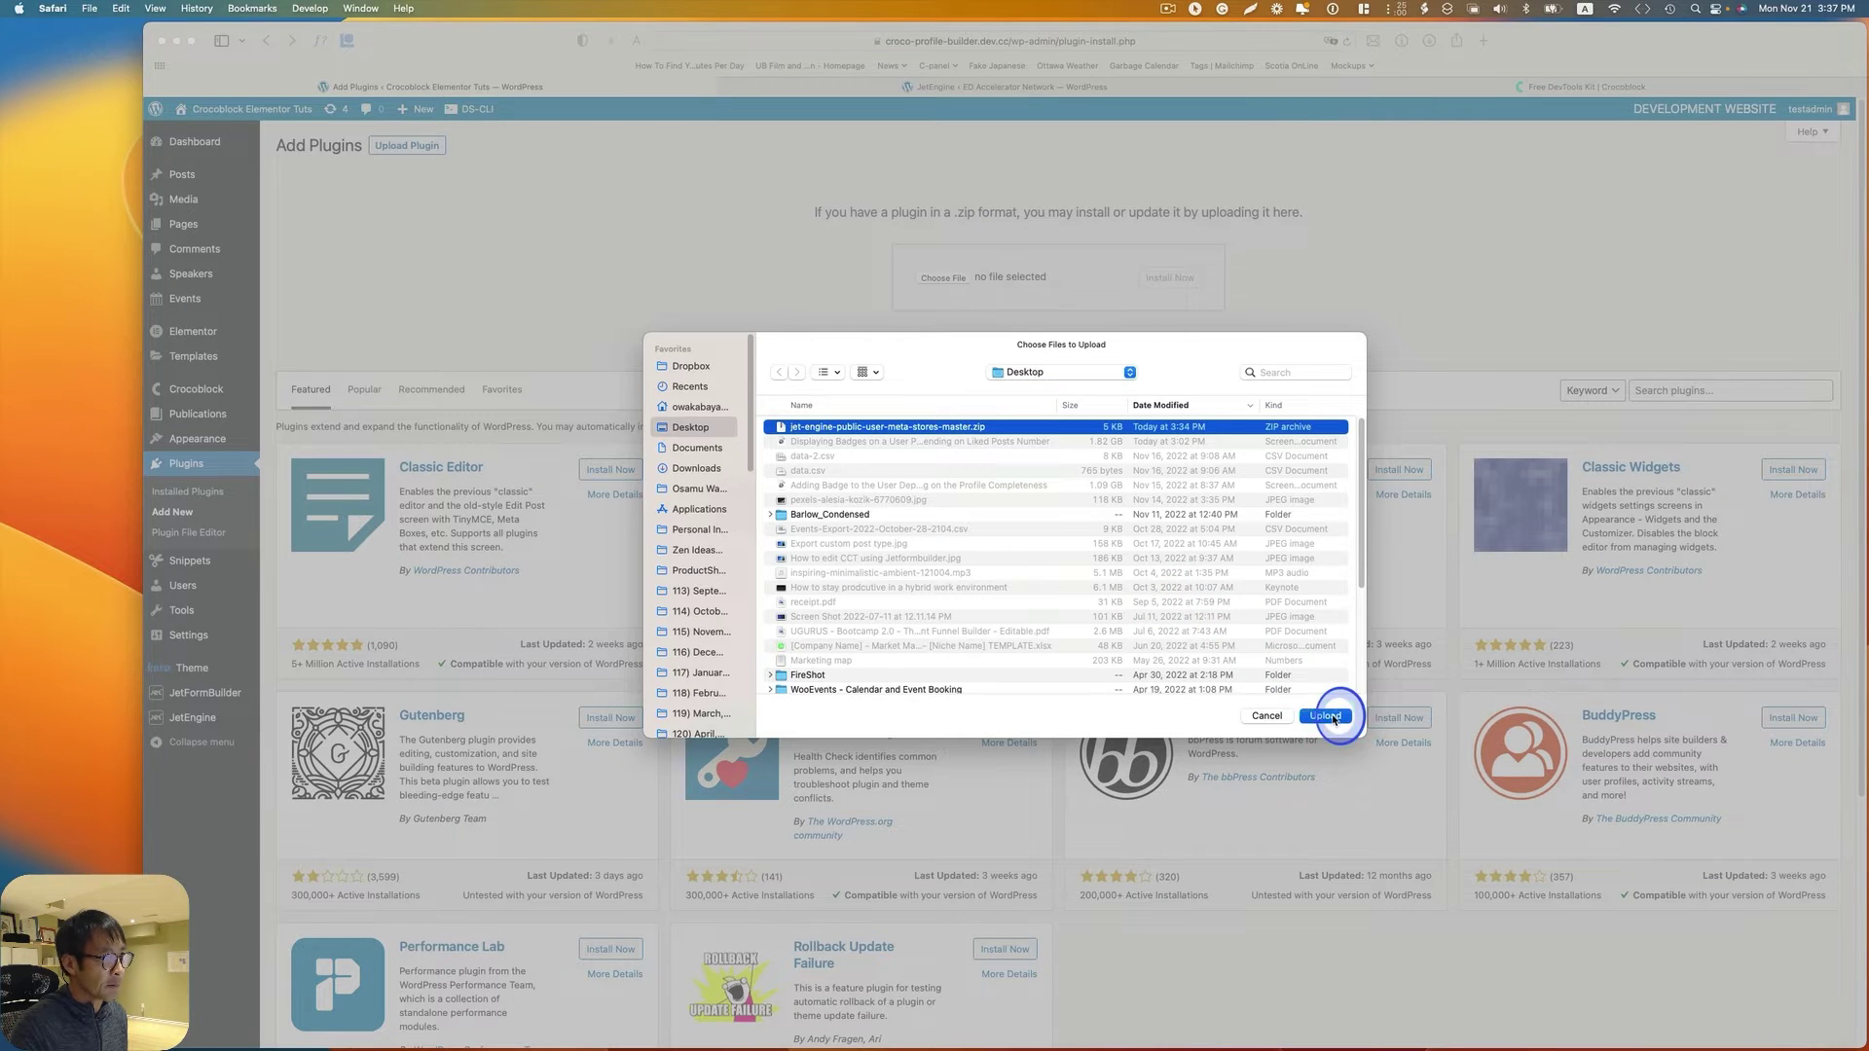
left_click(1180, 279)
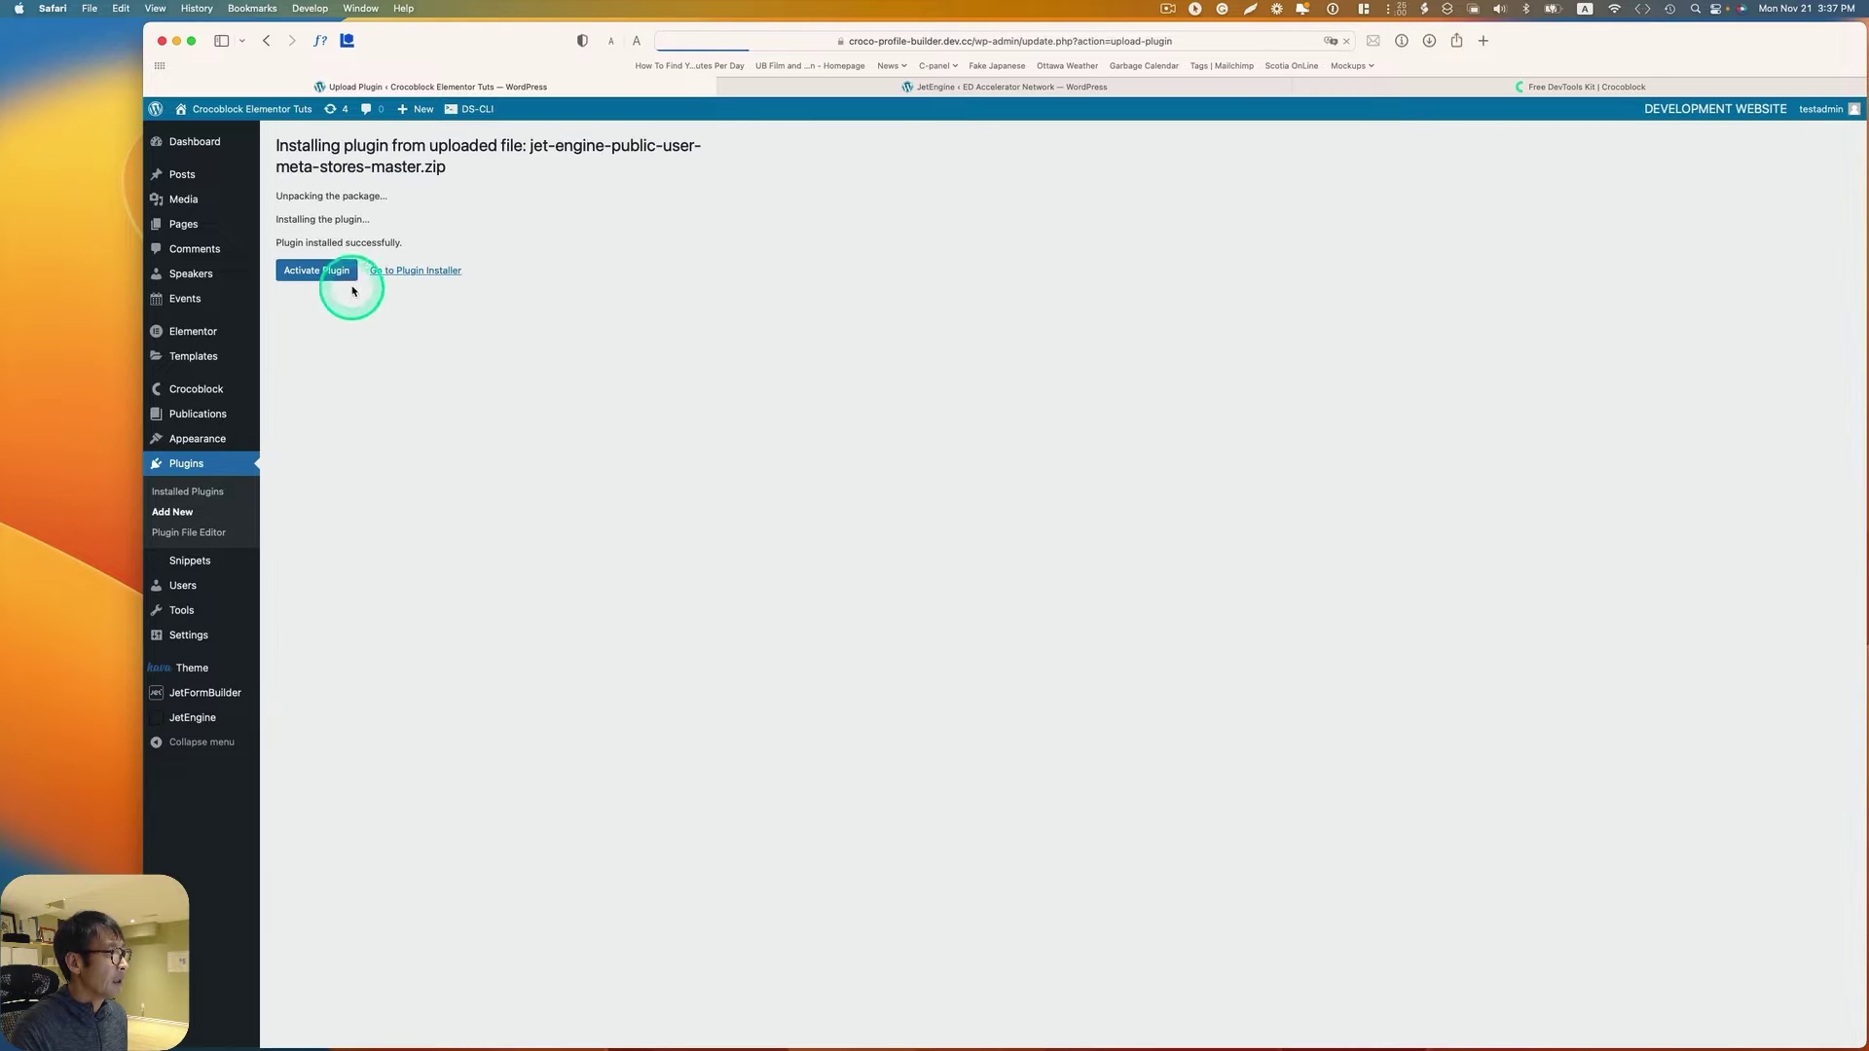
left_click(336, 277)
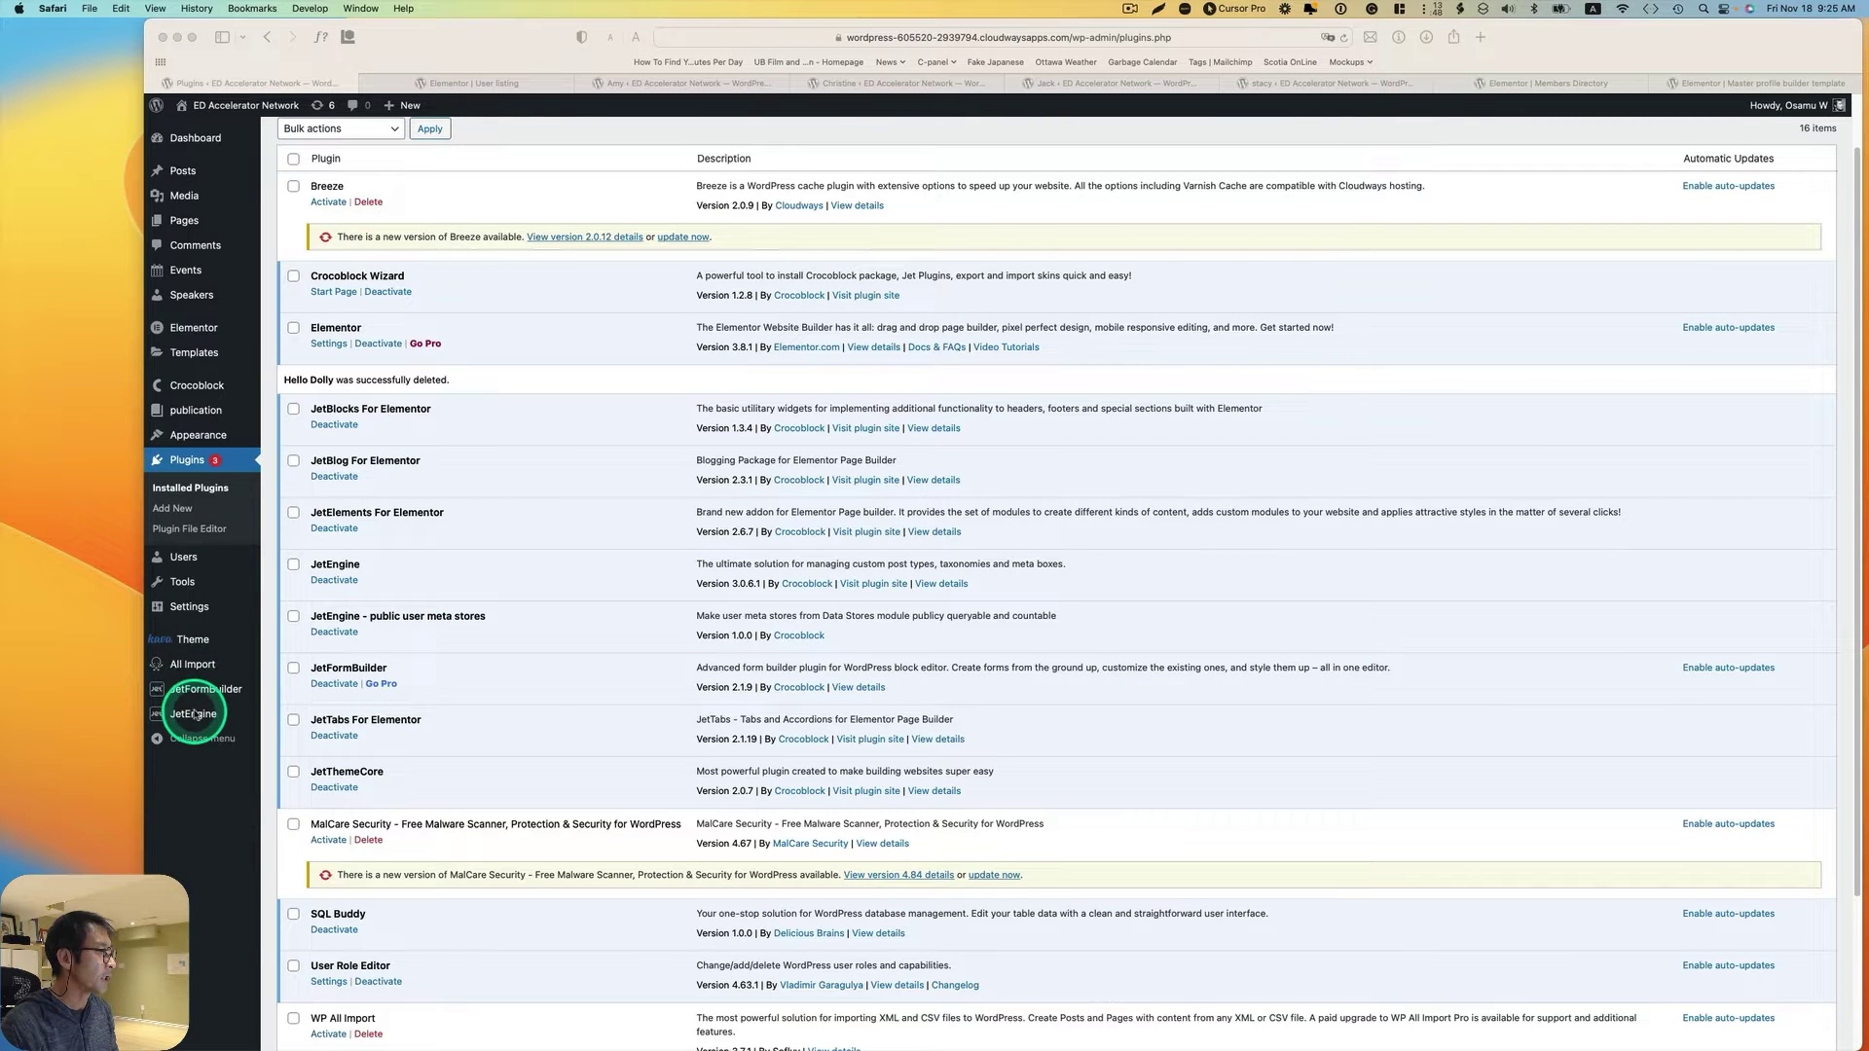
Step: Switch on Data Stores under Default Modules in the JetEngine dashboard, save, and go to its settings
mouse_move(185, 712)
left_click(295, 717)
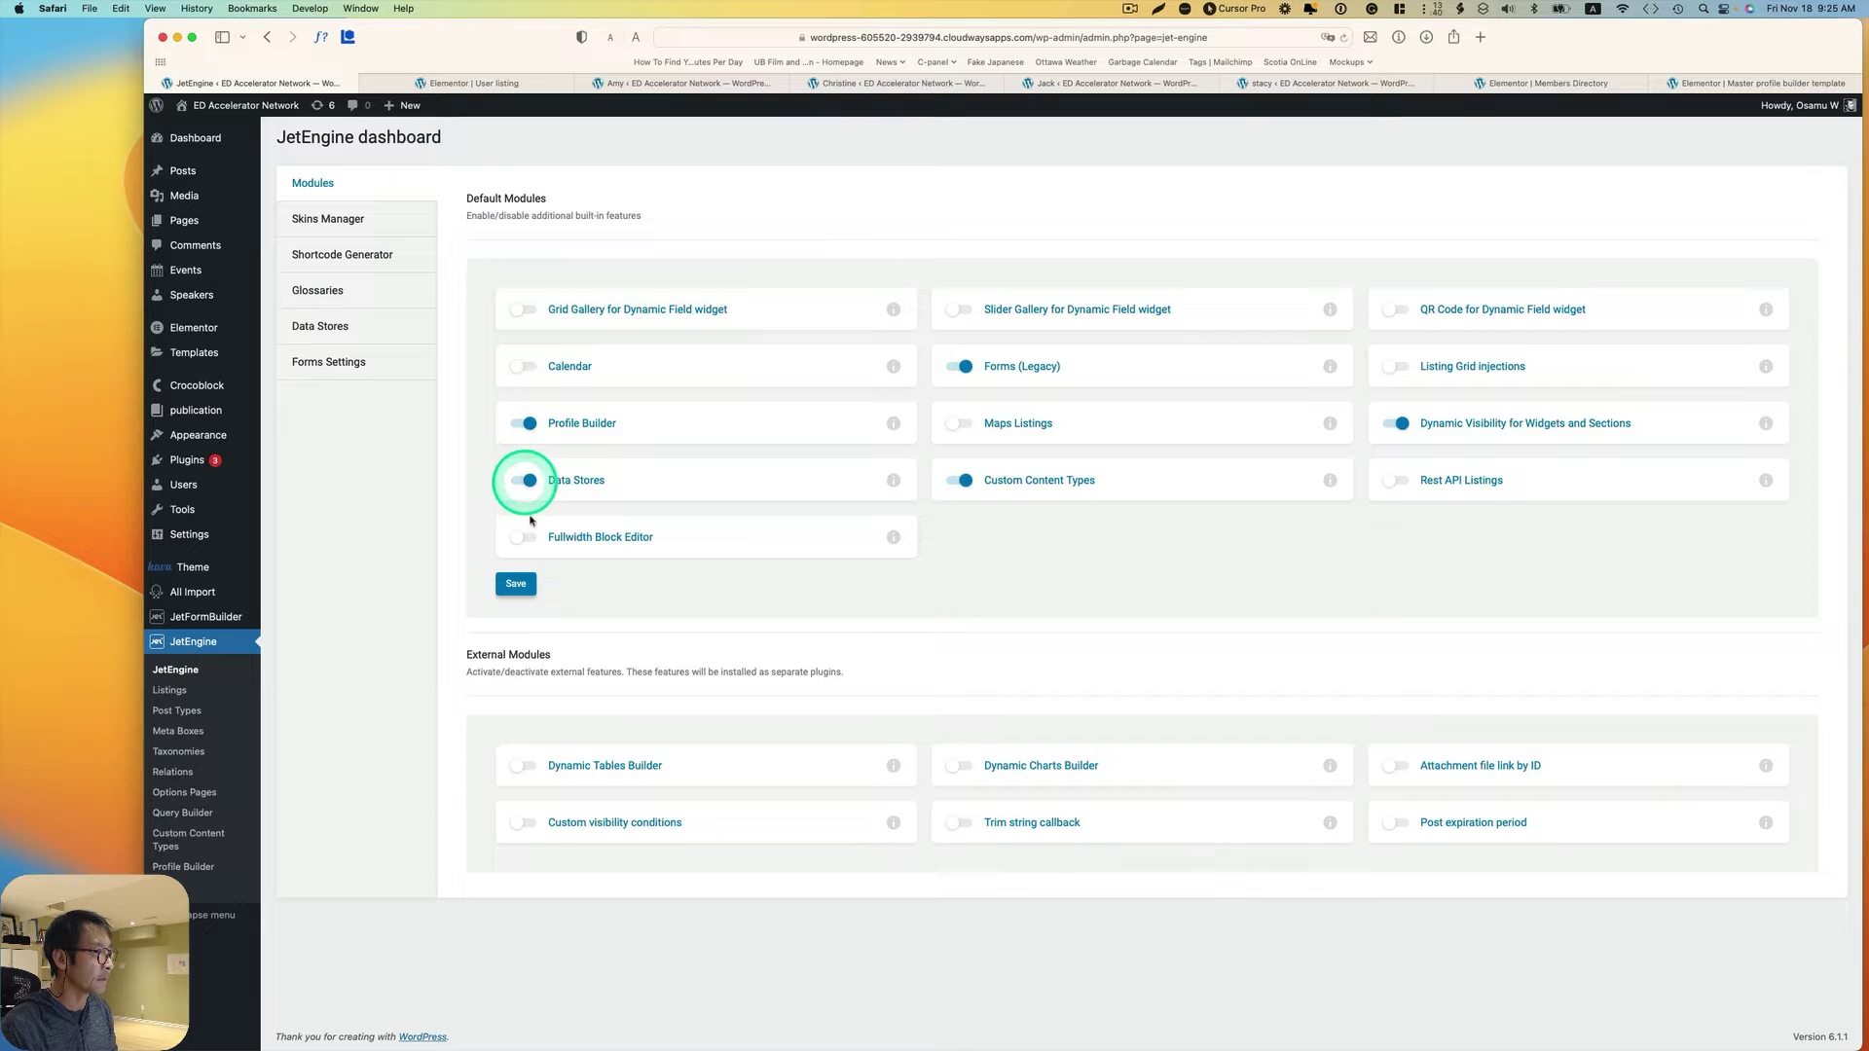
left_click(518, 584)
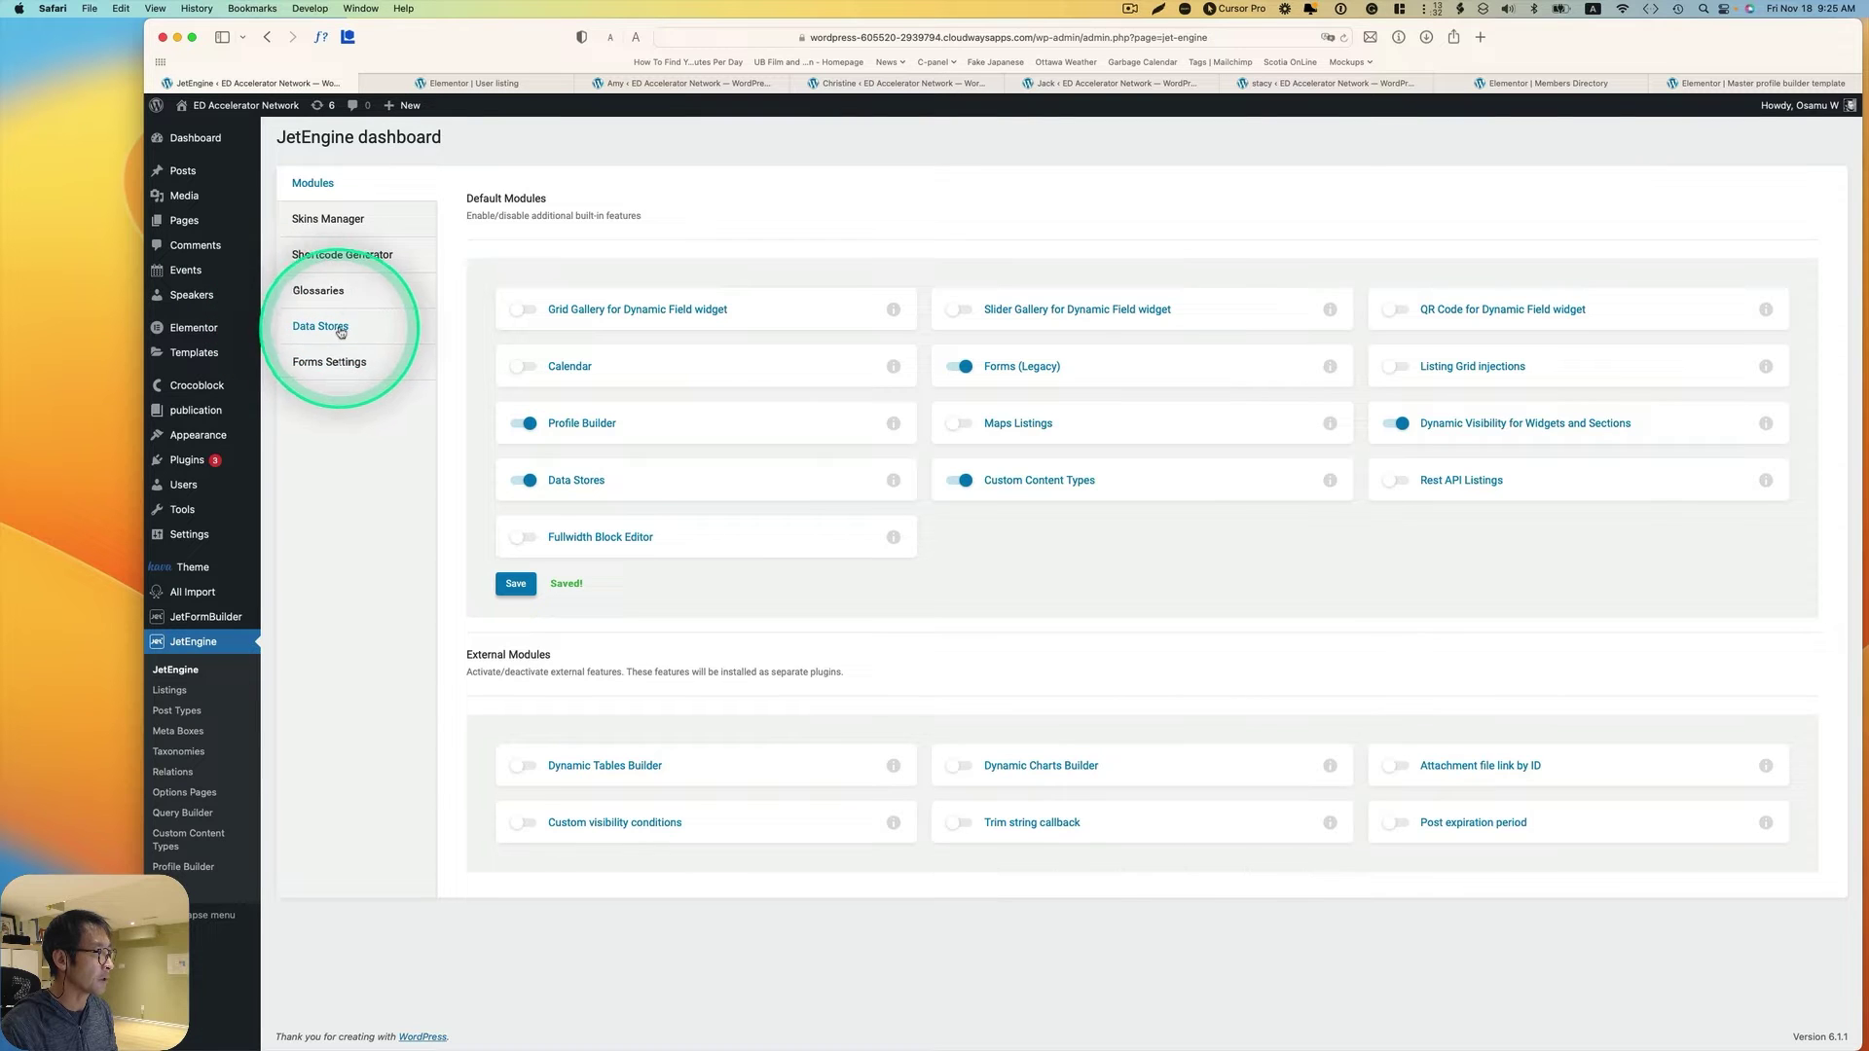
left_click(335, 334)
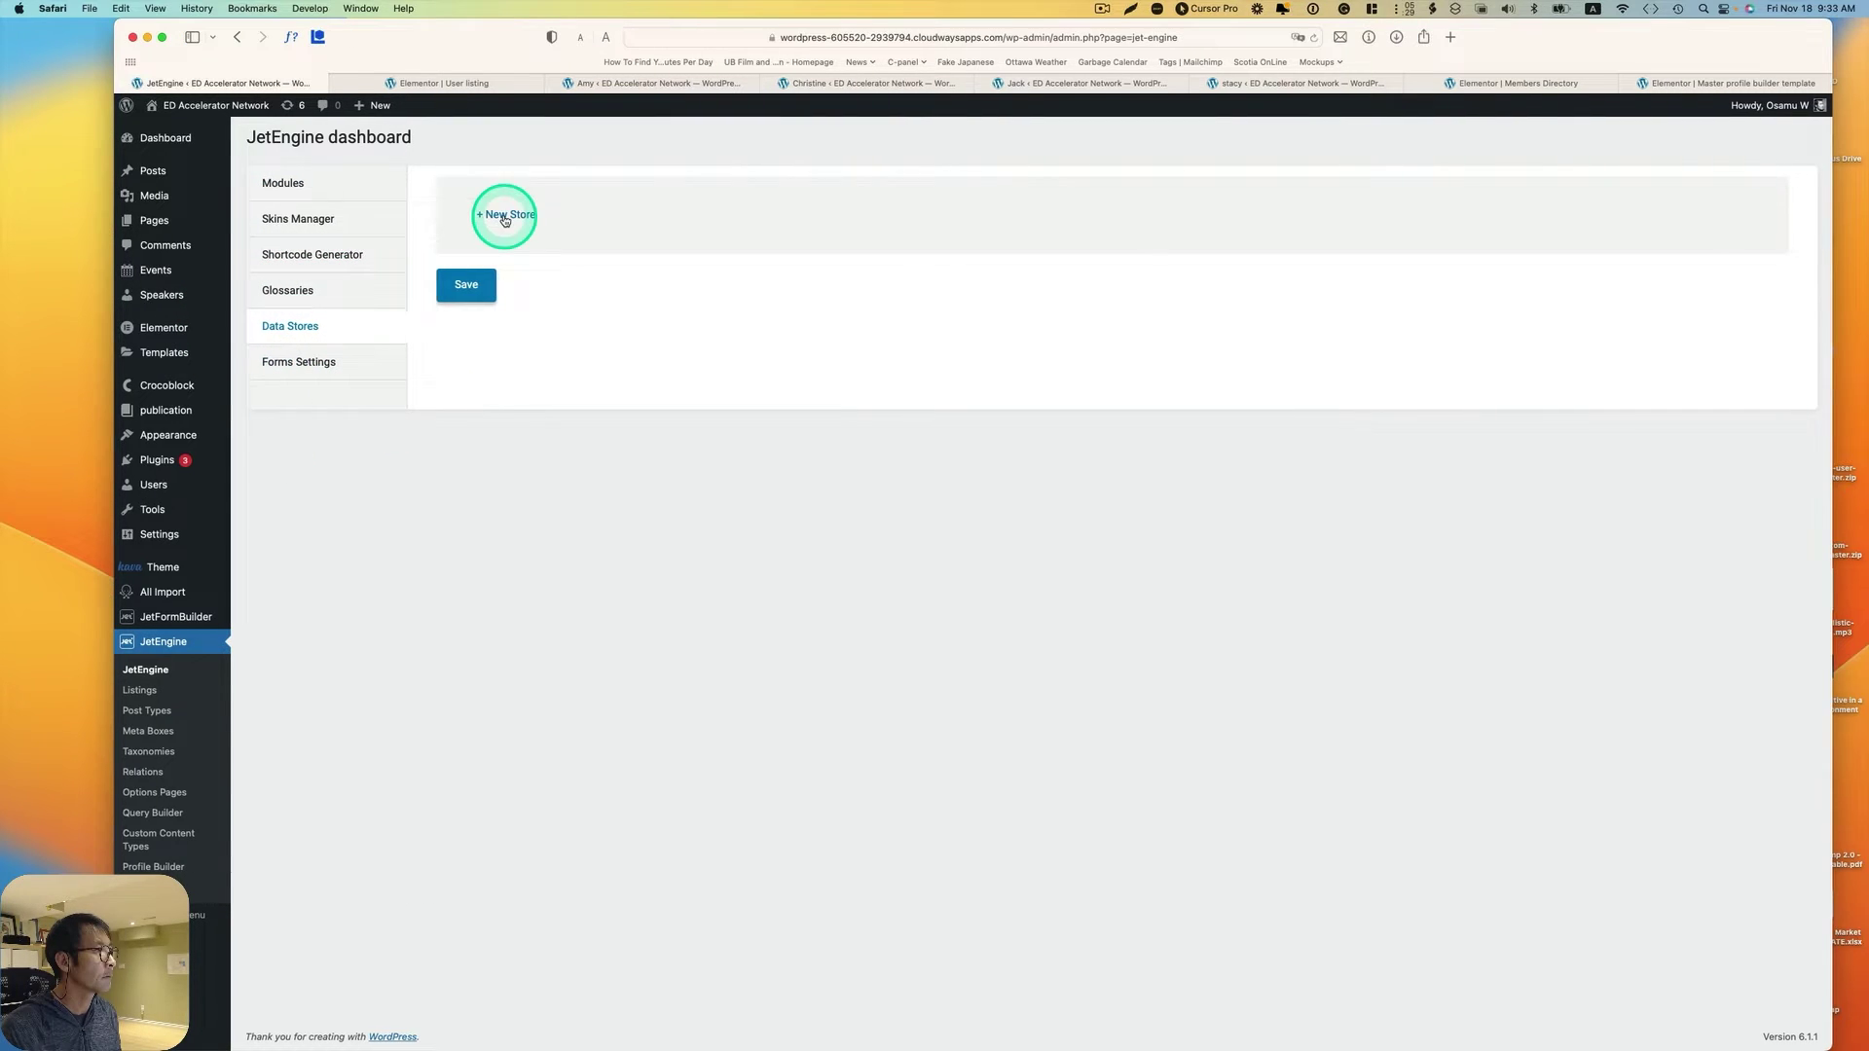
Step: Add a new data store named 'favorite postz' with store type User Metadata
left_click(505, 218)
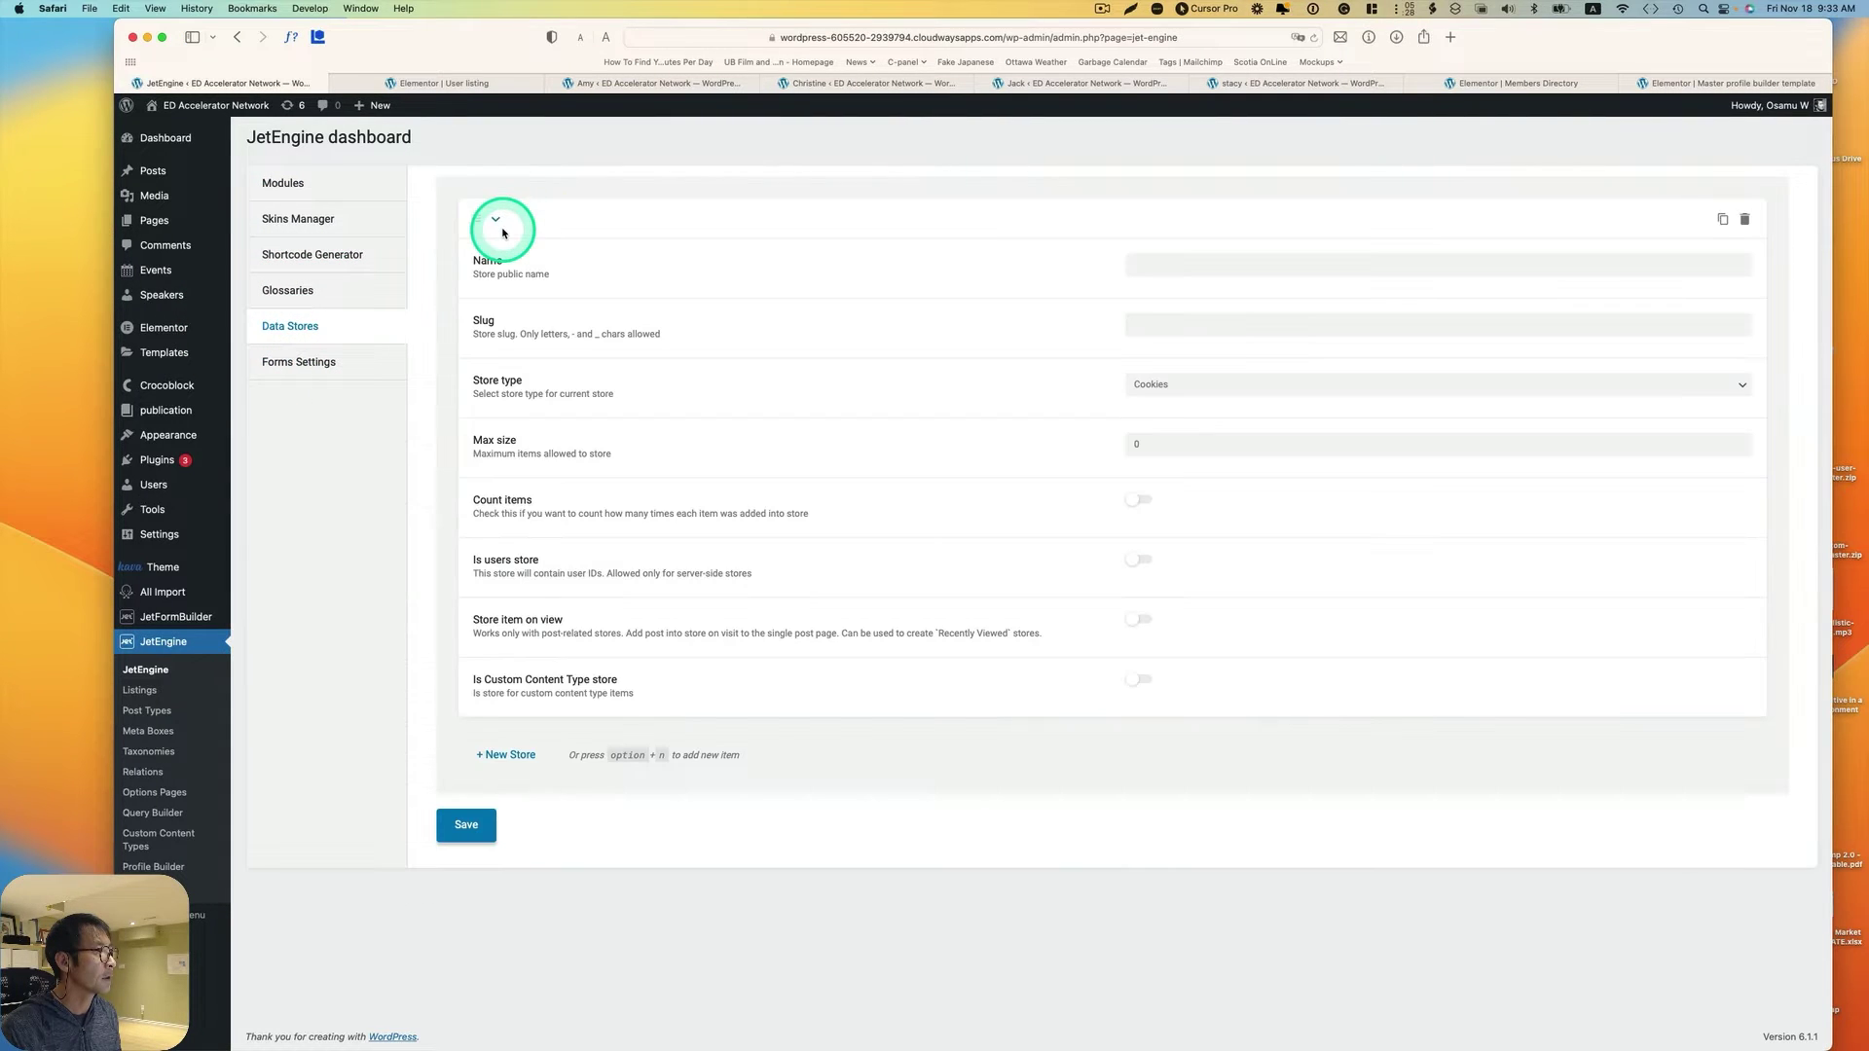
left_click(1141, 266)
type("favorite")
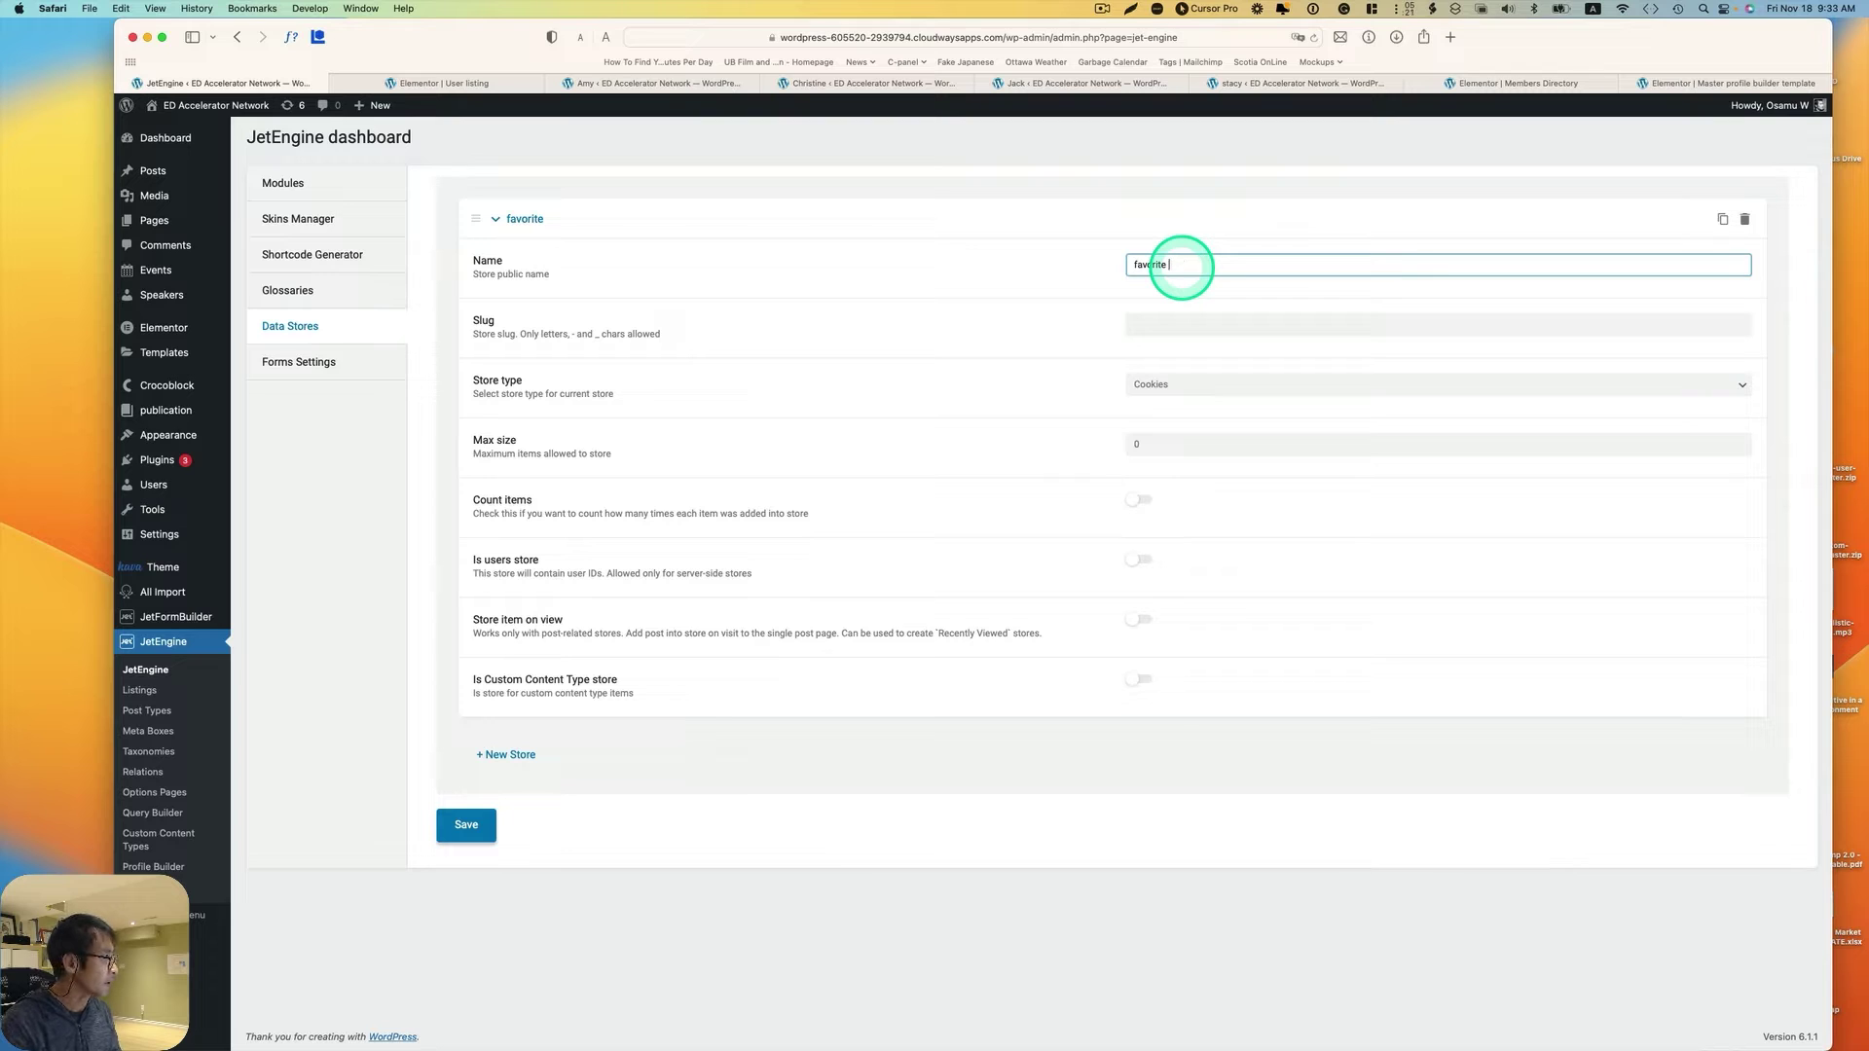
type(" postz")
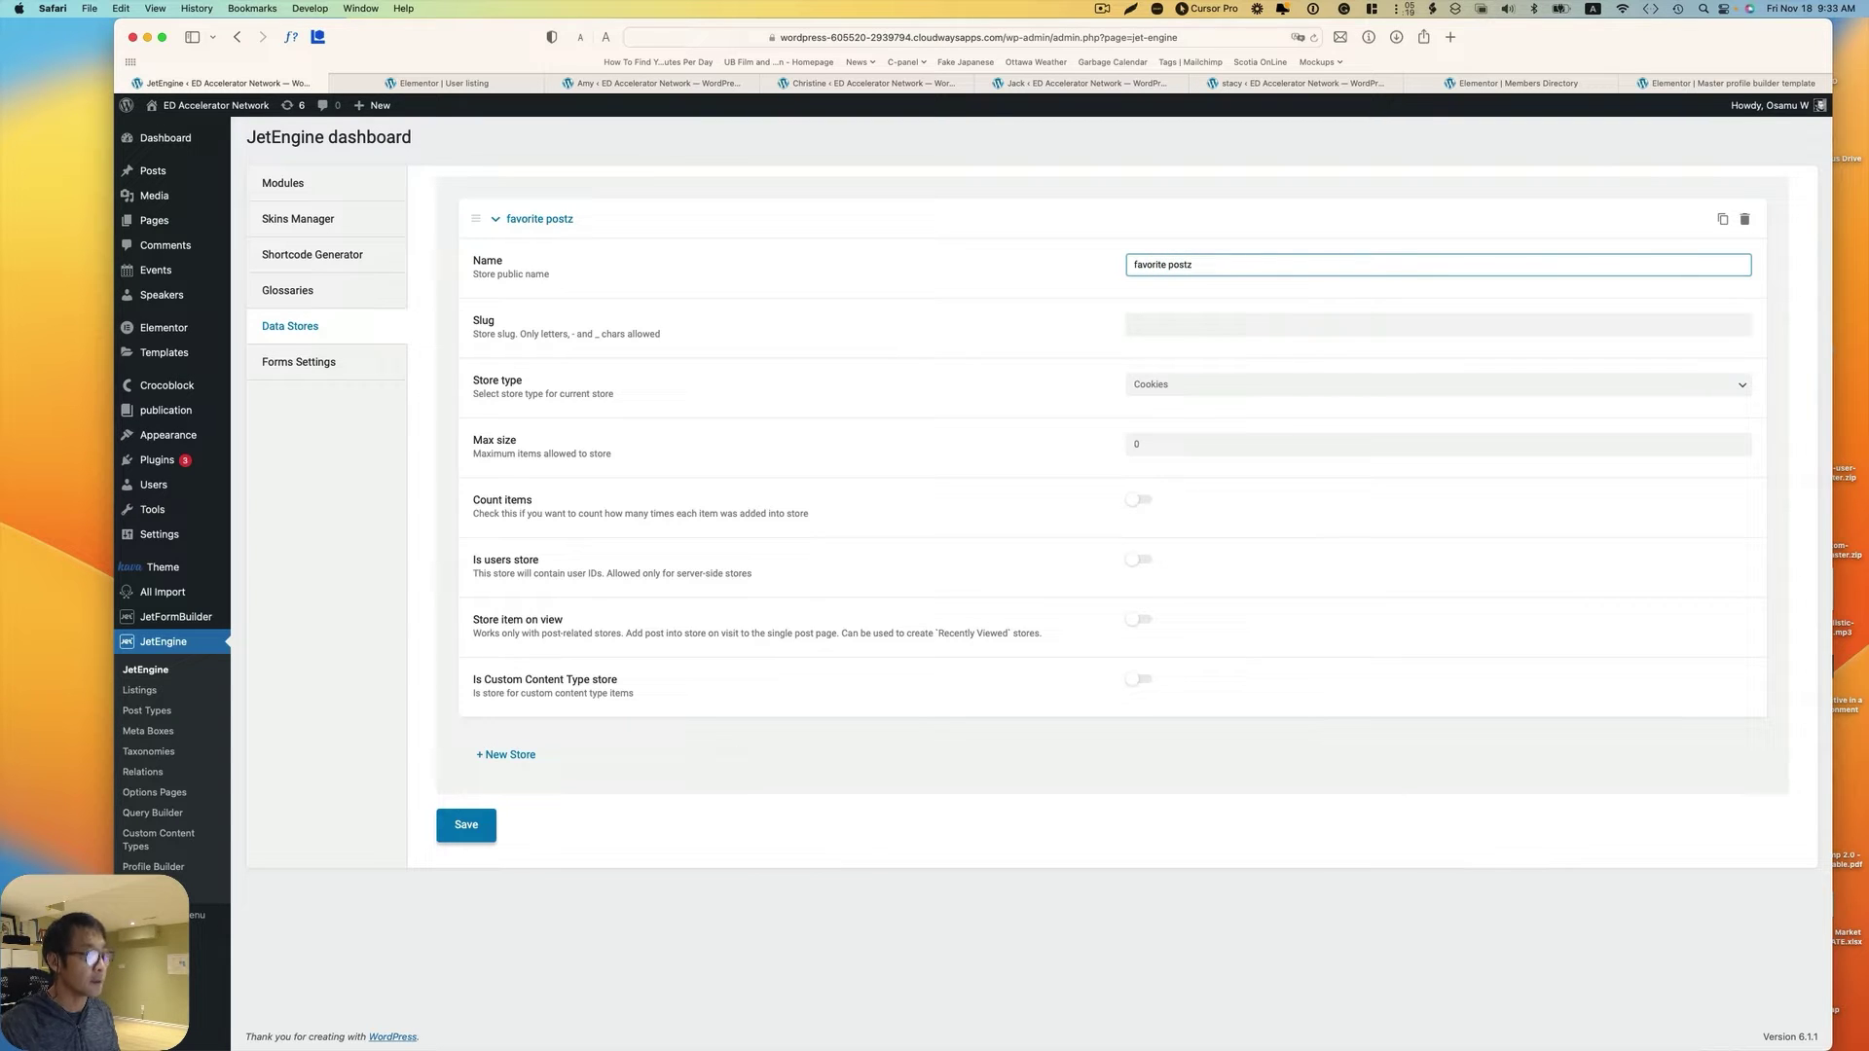
left_click(1232, 322)
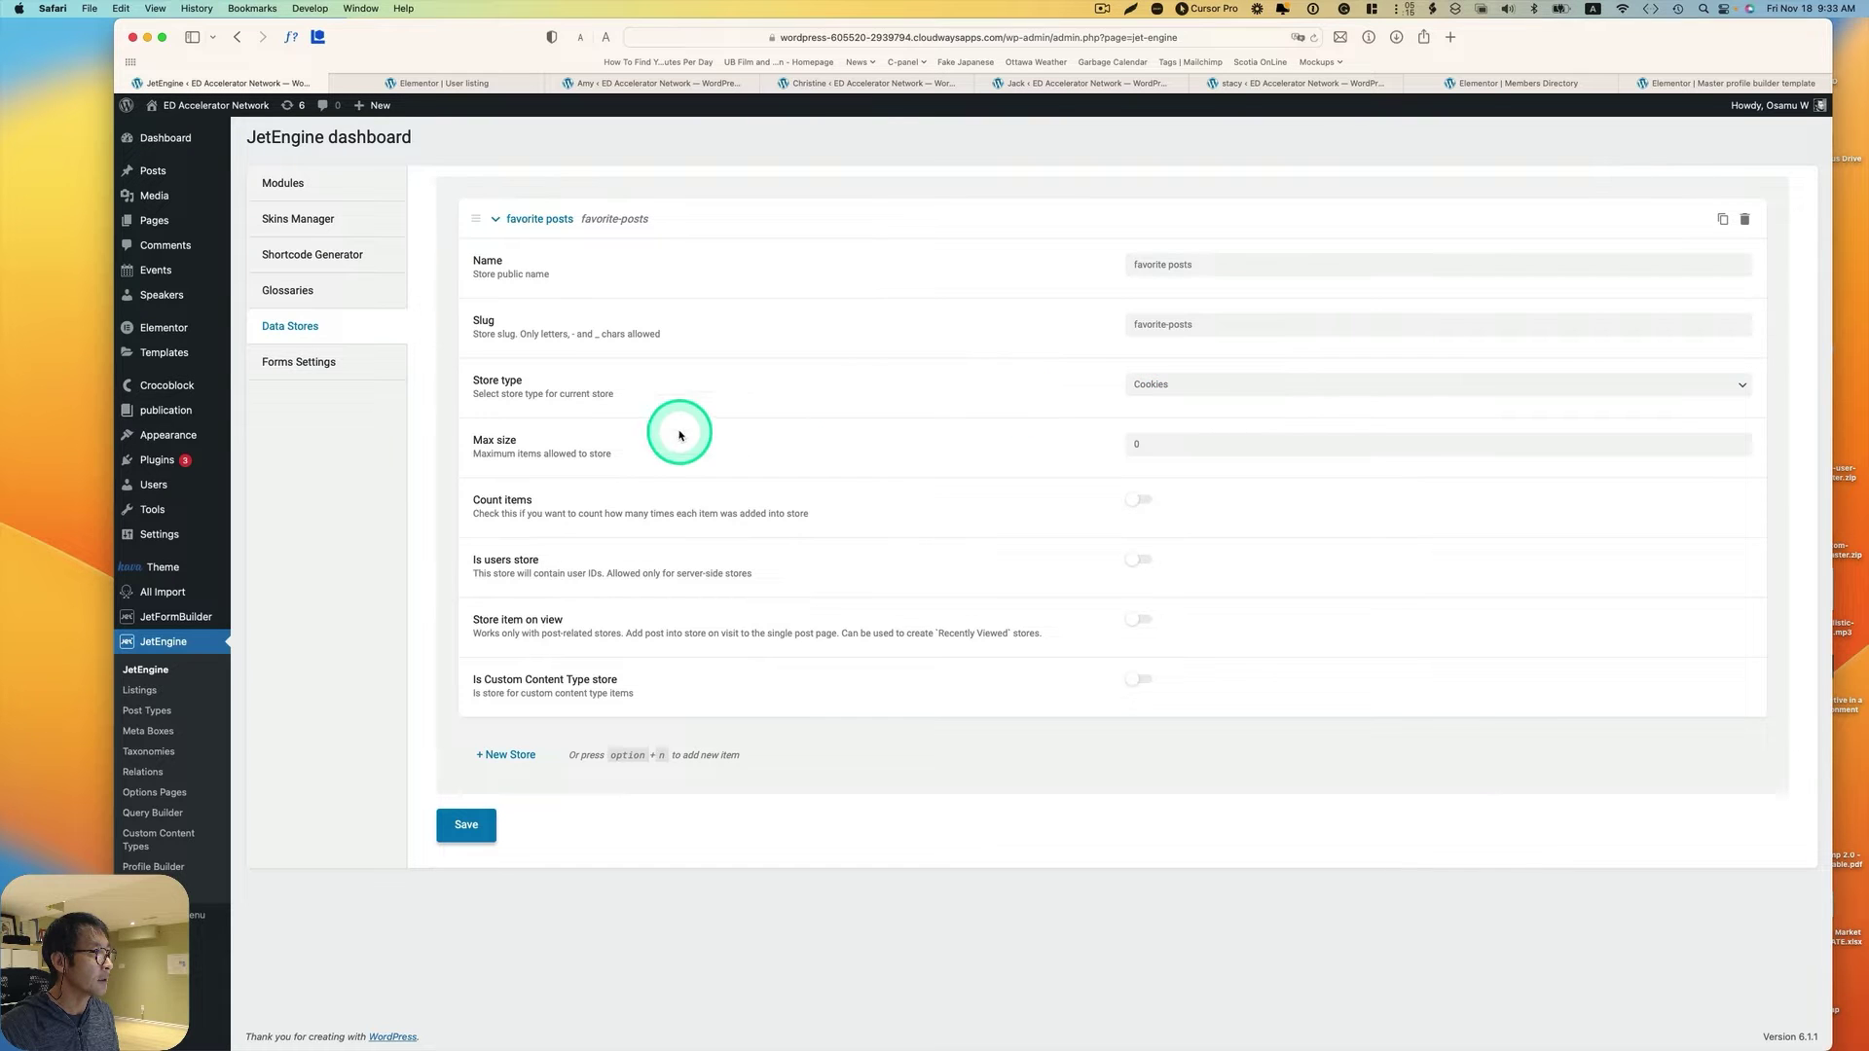
left_click(1223, 386)
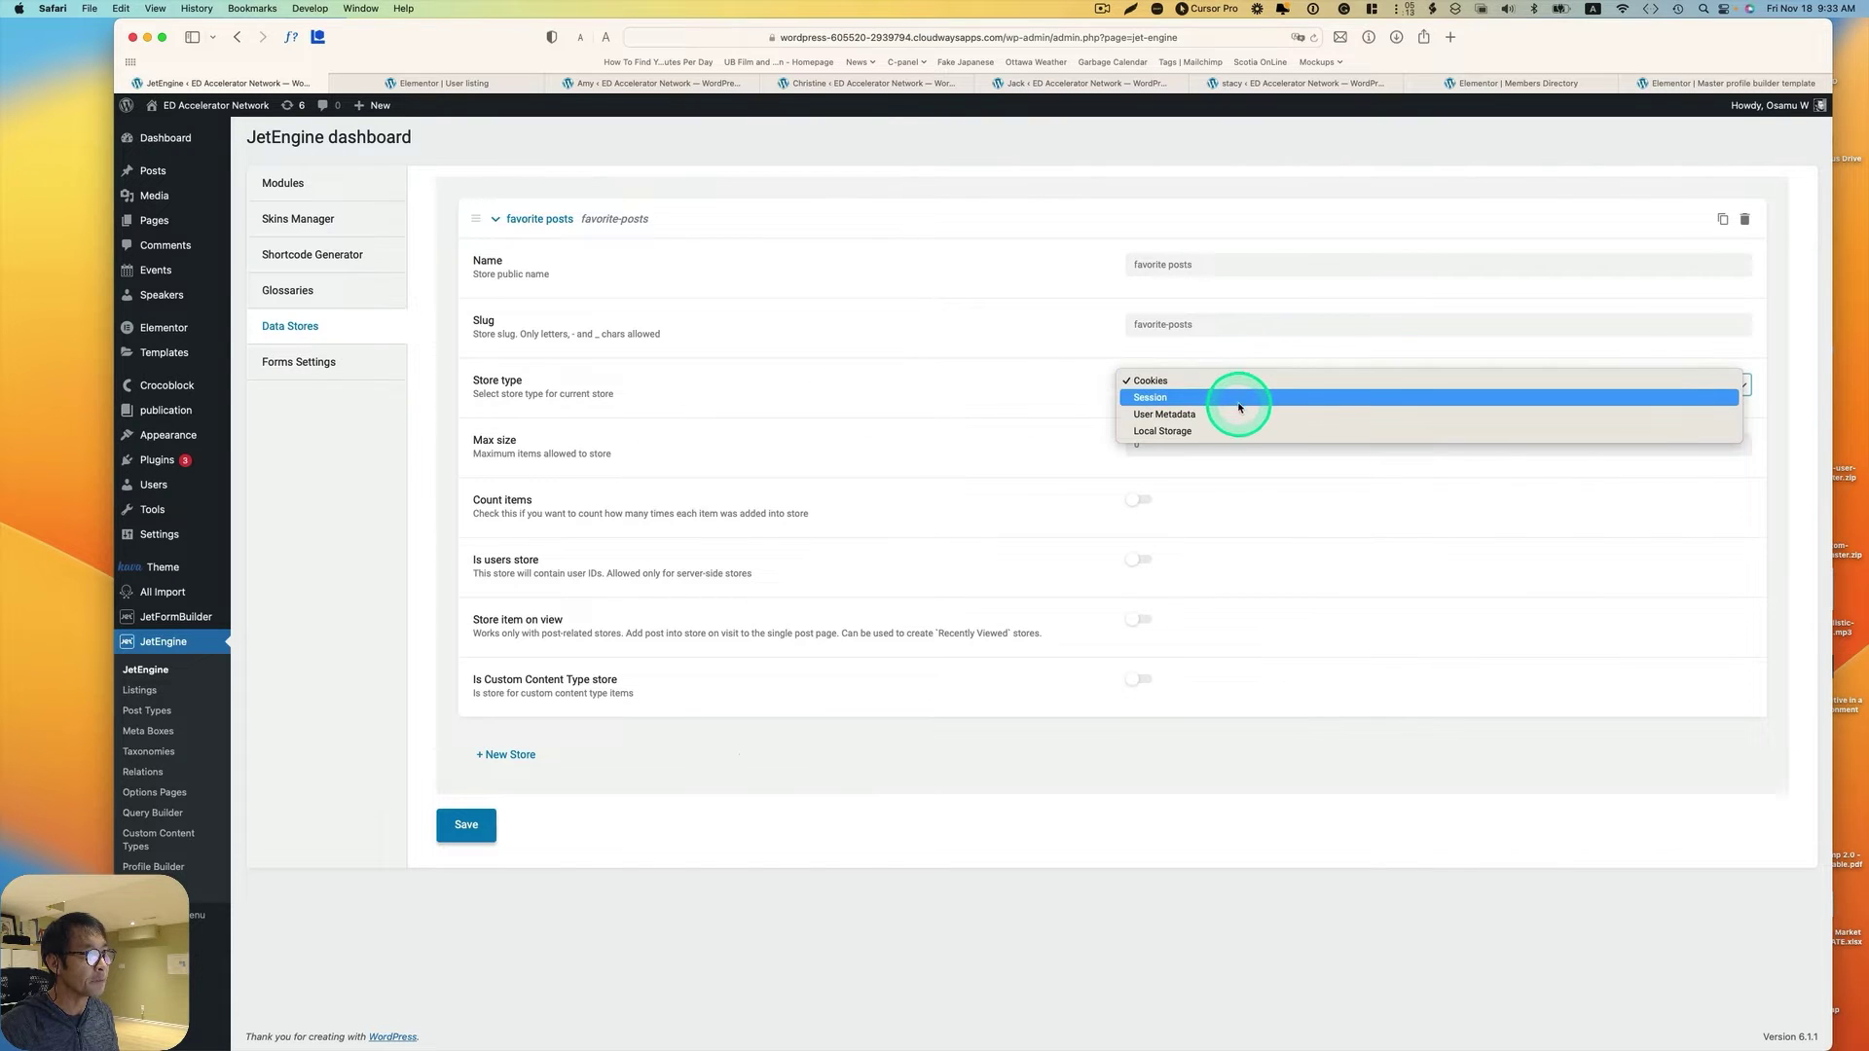
left_click(1242, 413)
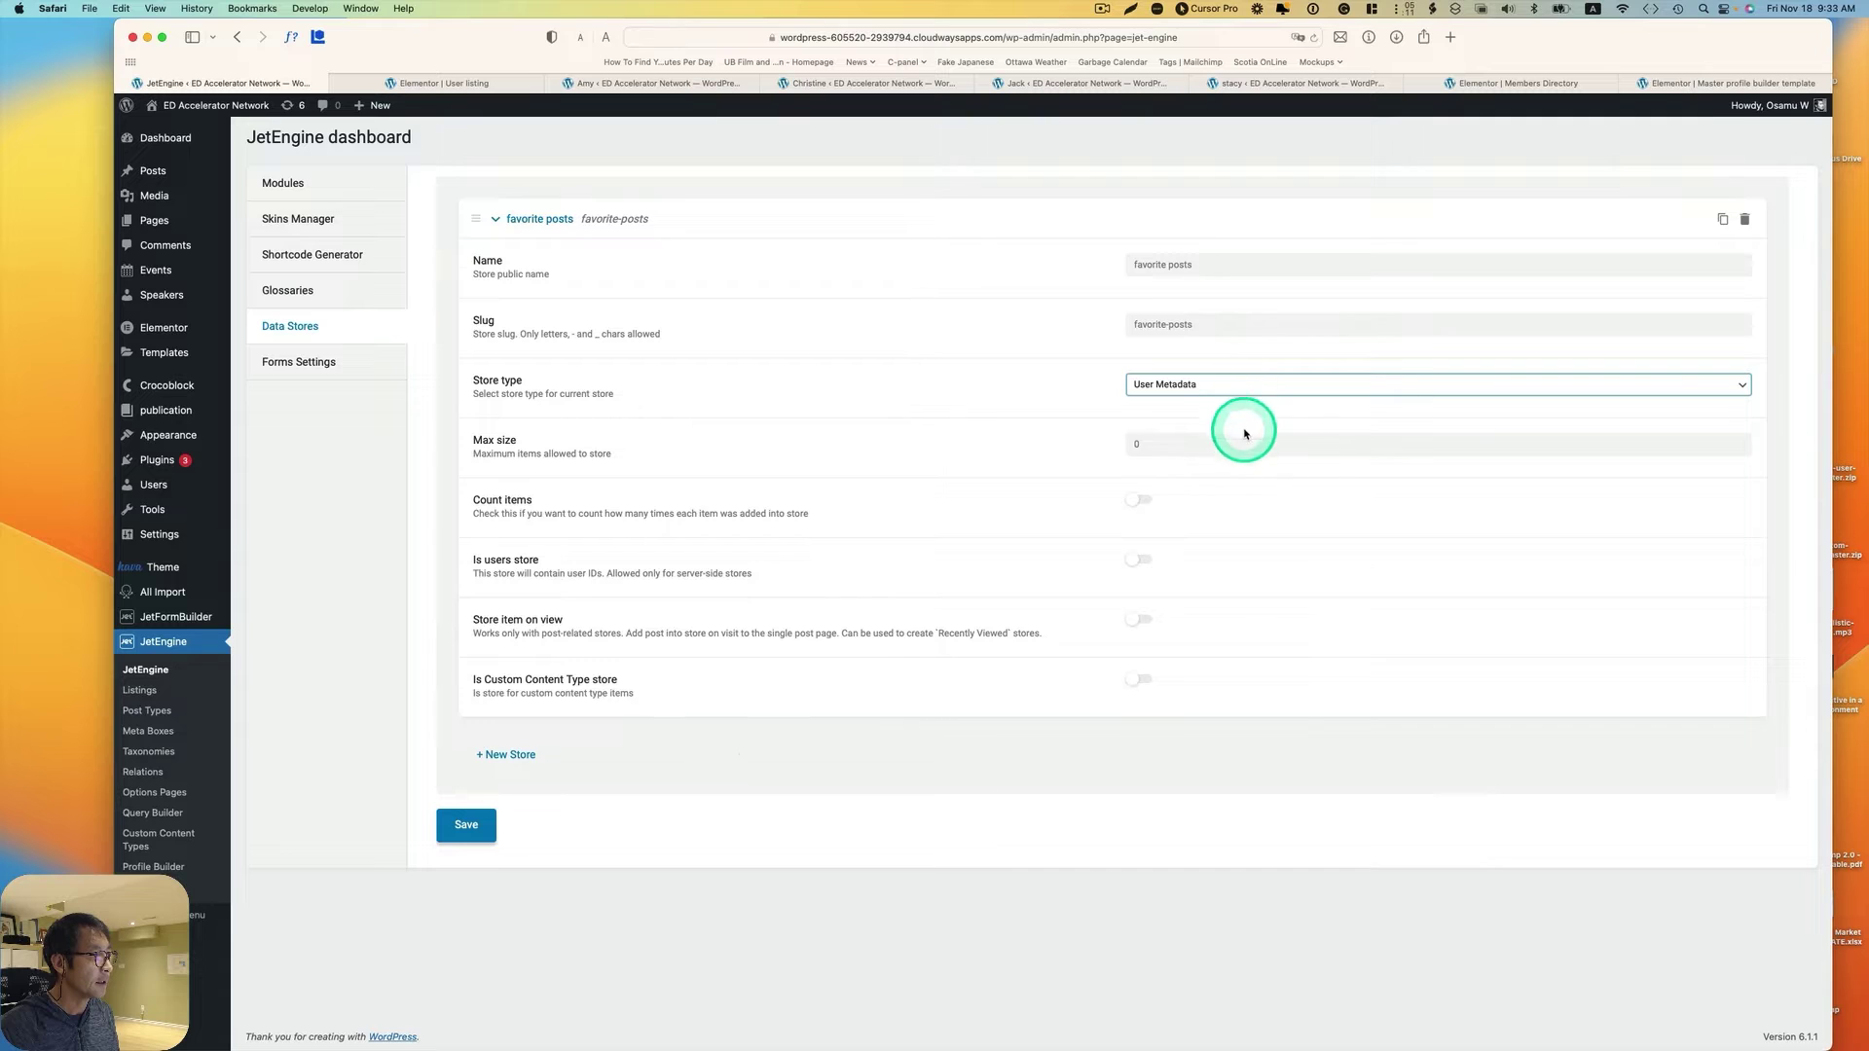
Step: Turn on Count items for the favorite posts store and save the data store settings
left_click(1151, 445)
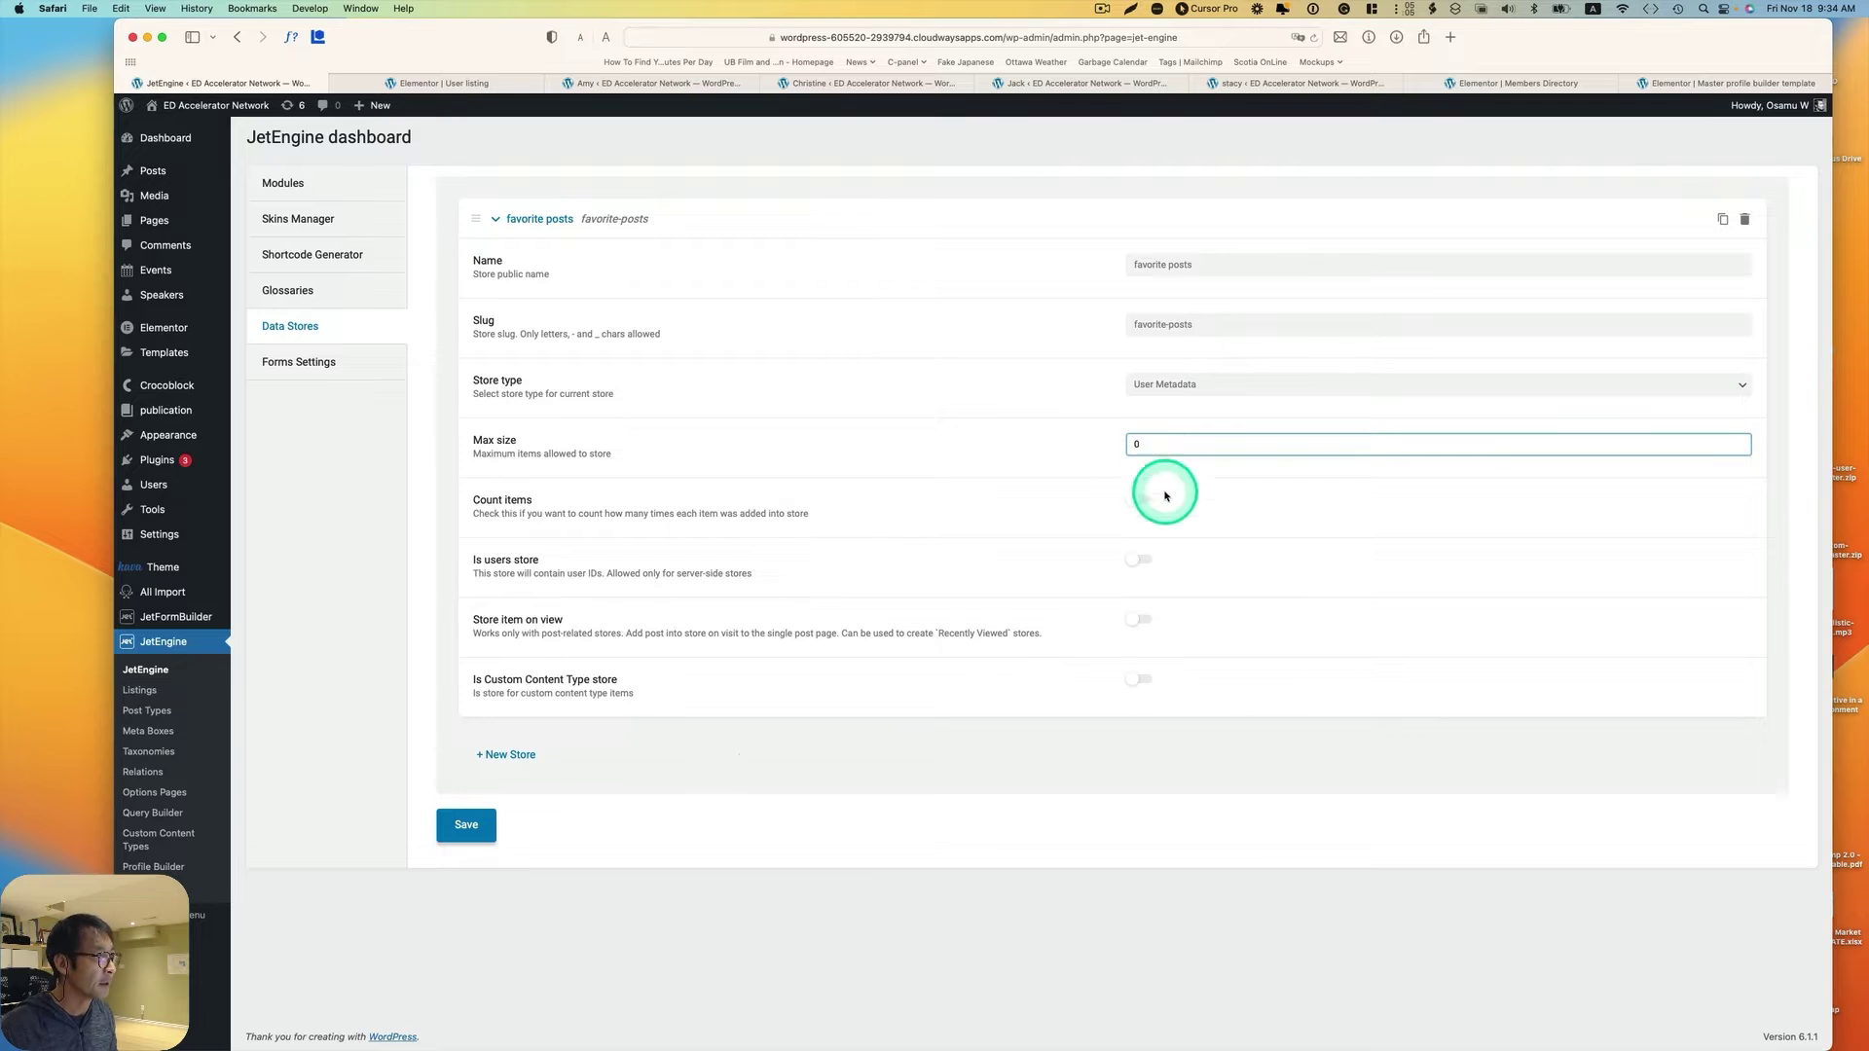
left_click(1134, 499)
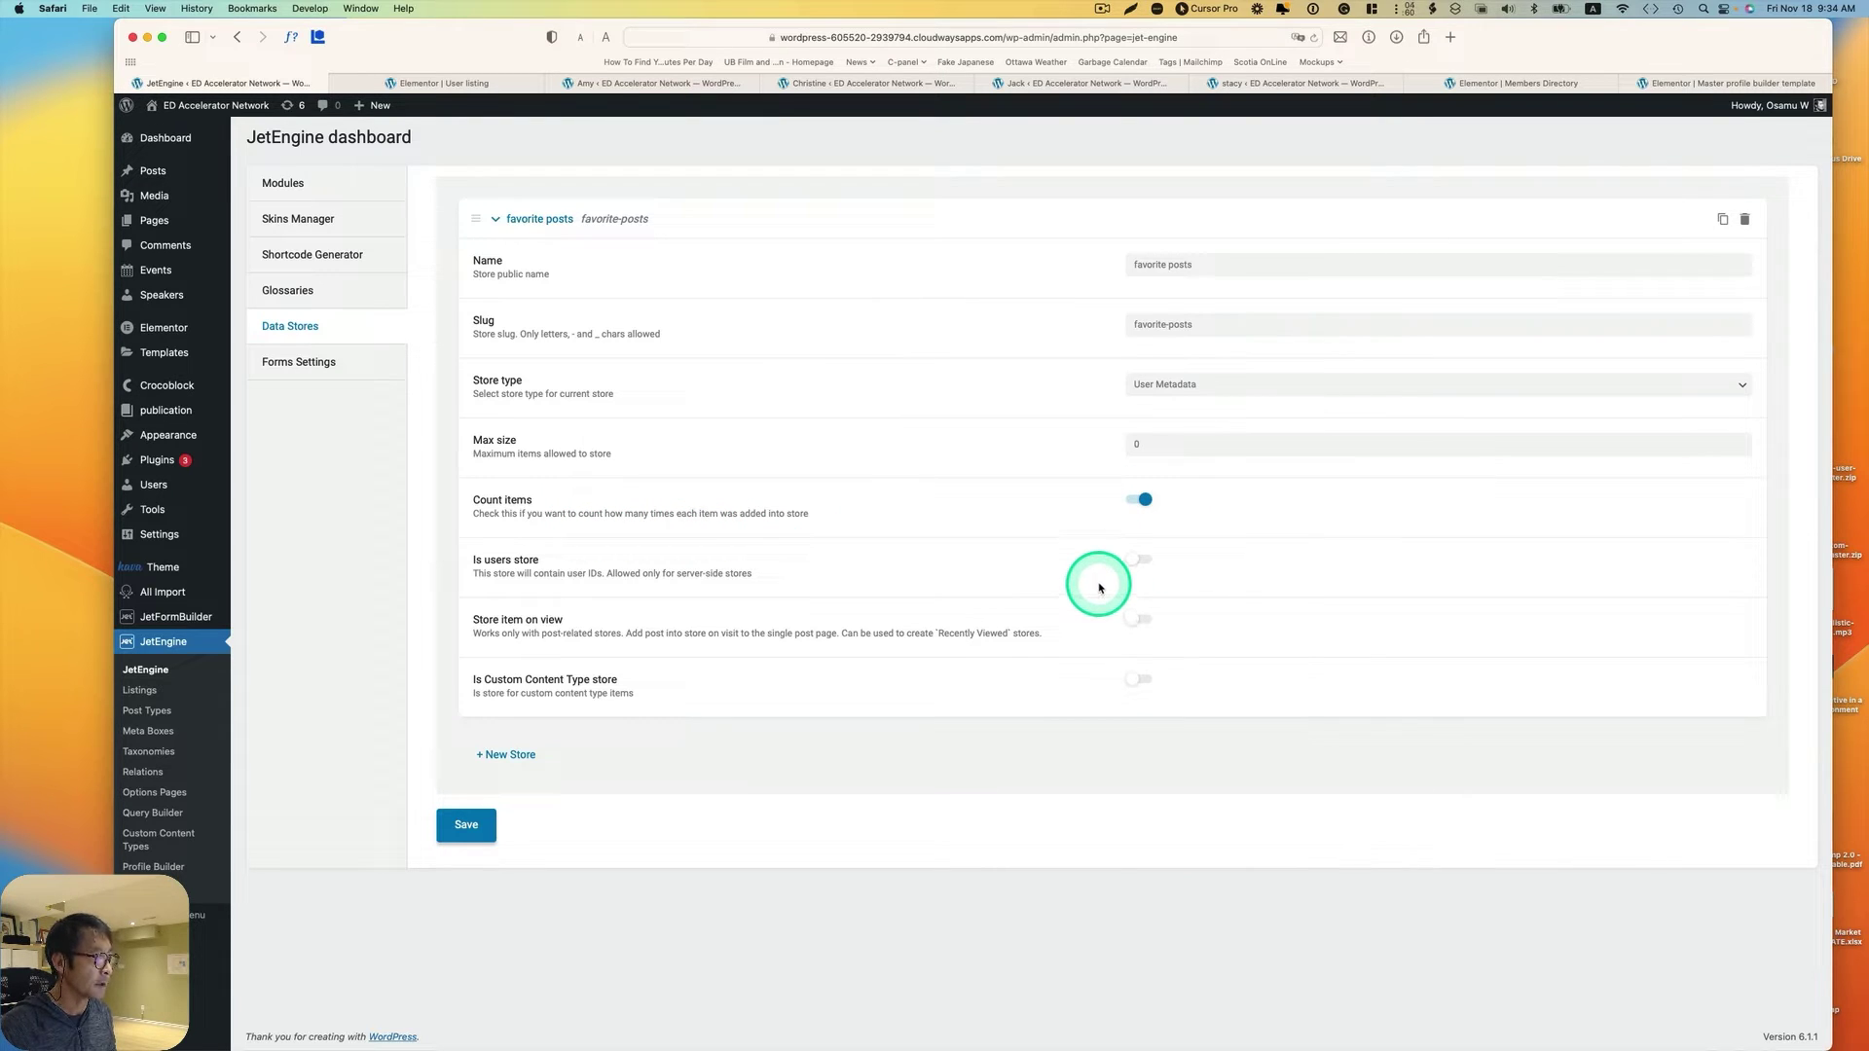
left_click(489, 835)
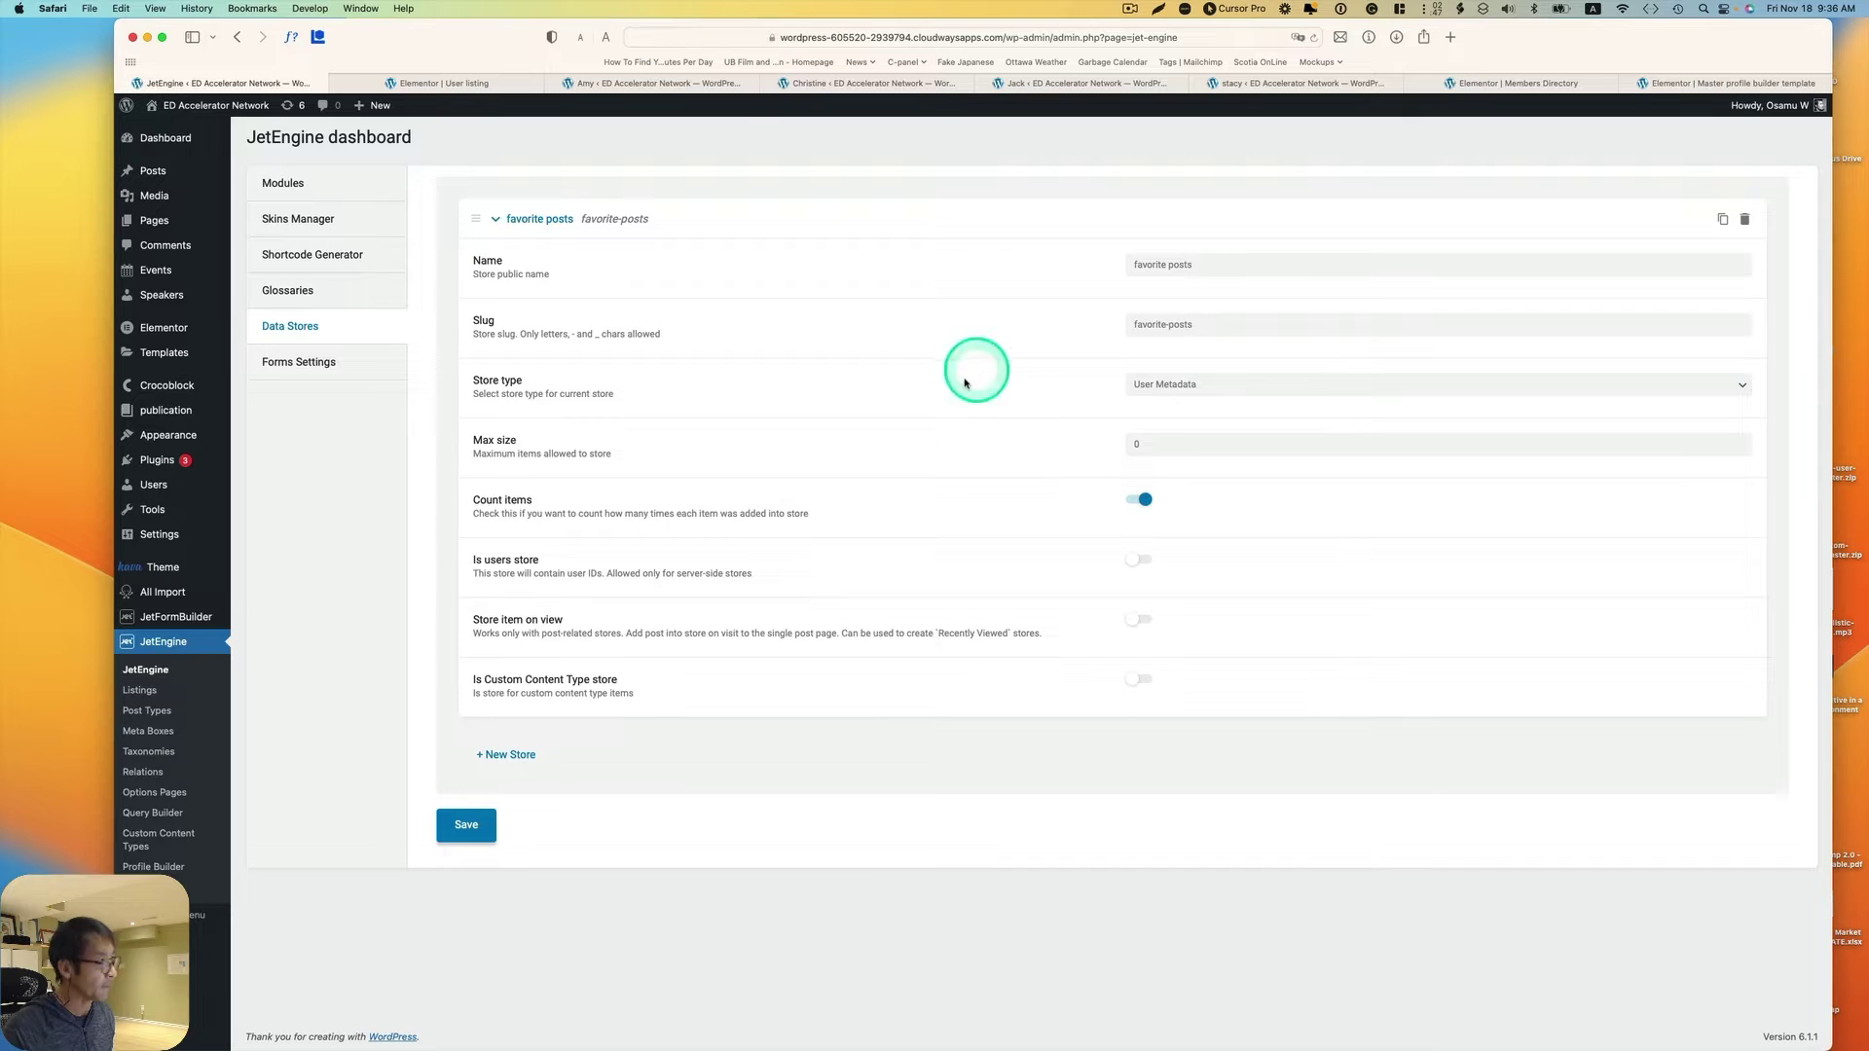
left_click(152, 693)
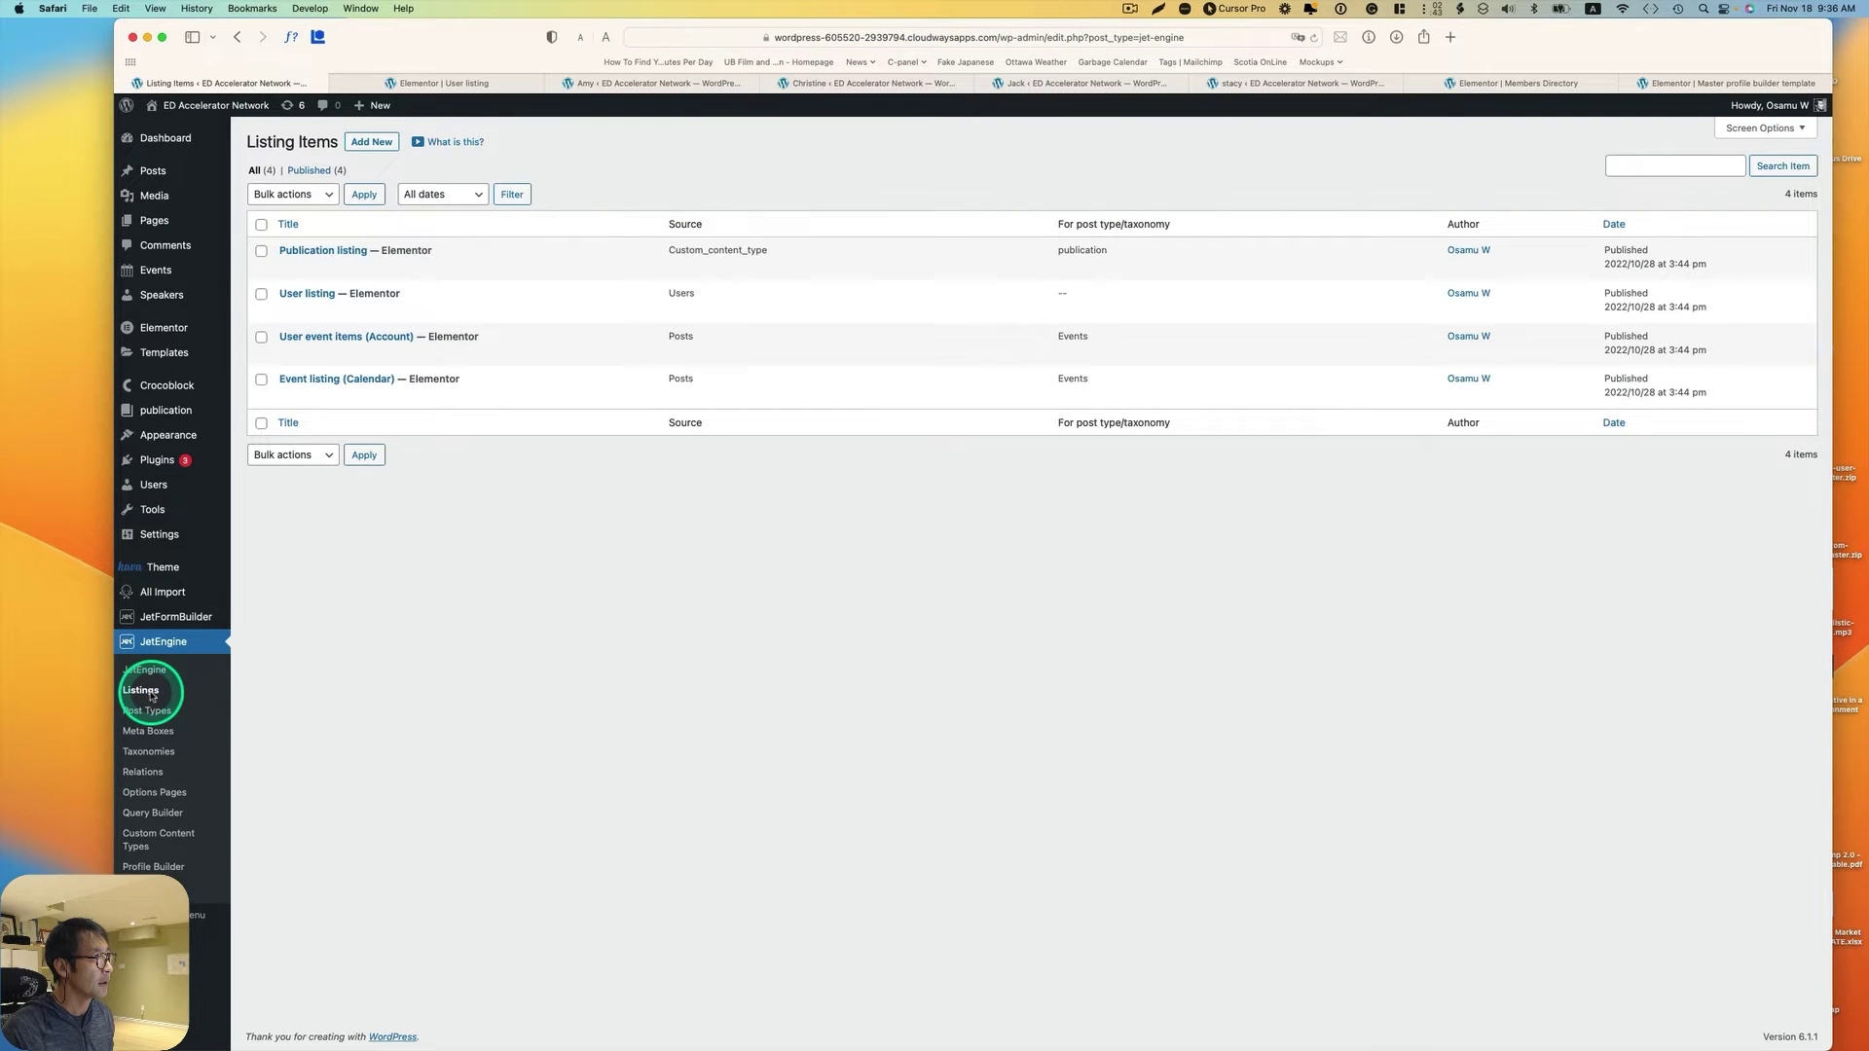
Step: Create a listing item named 'Post listing' with source Posts and post type Posts
left_click(371, 142)
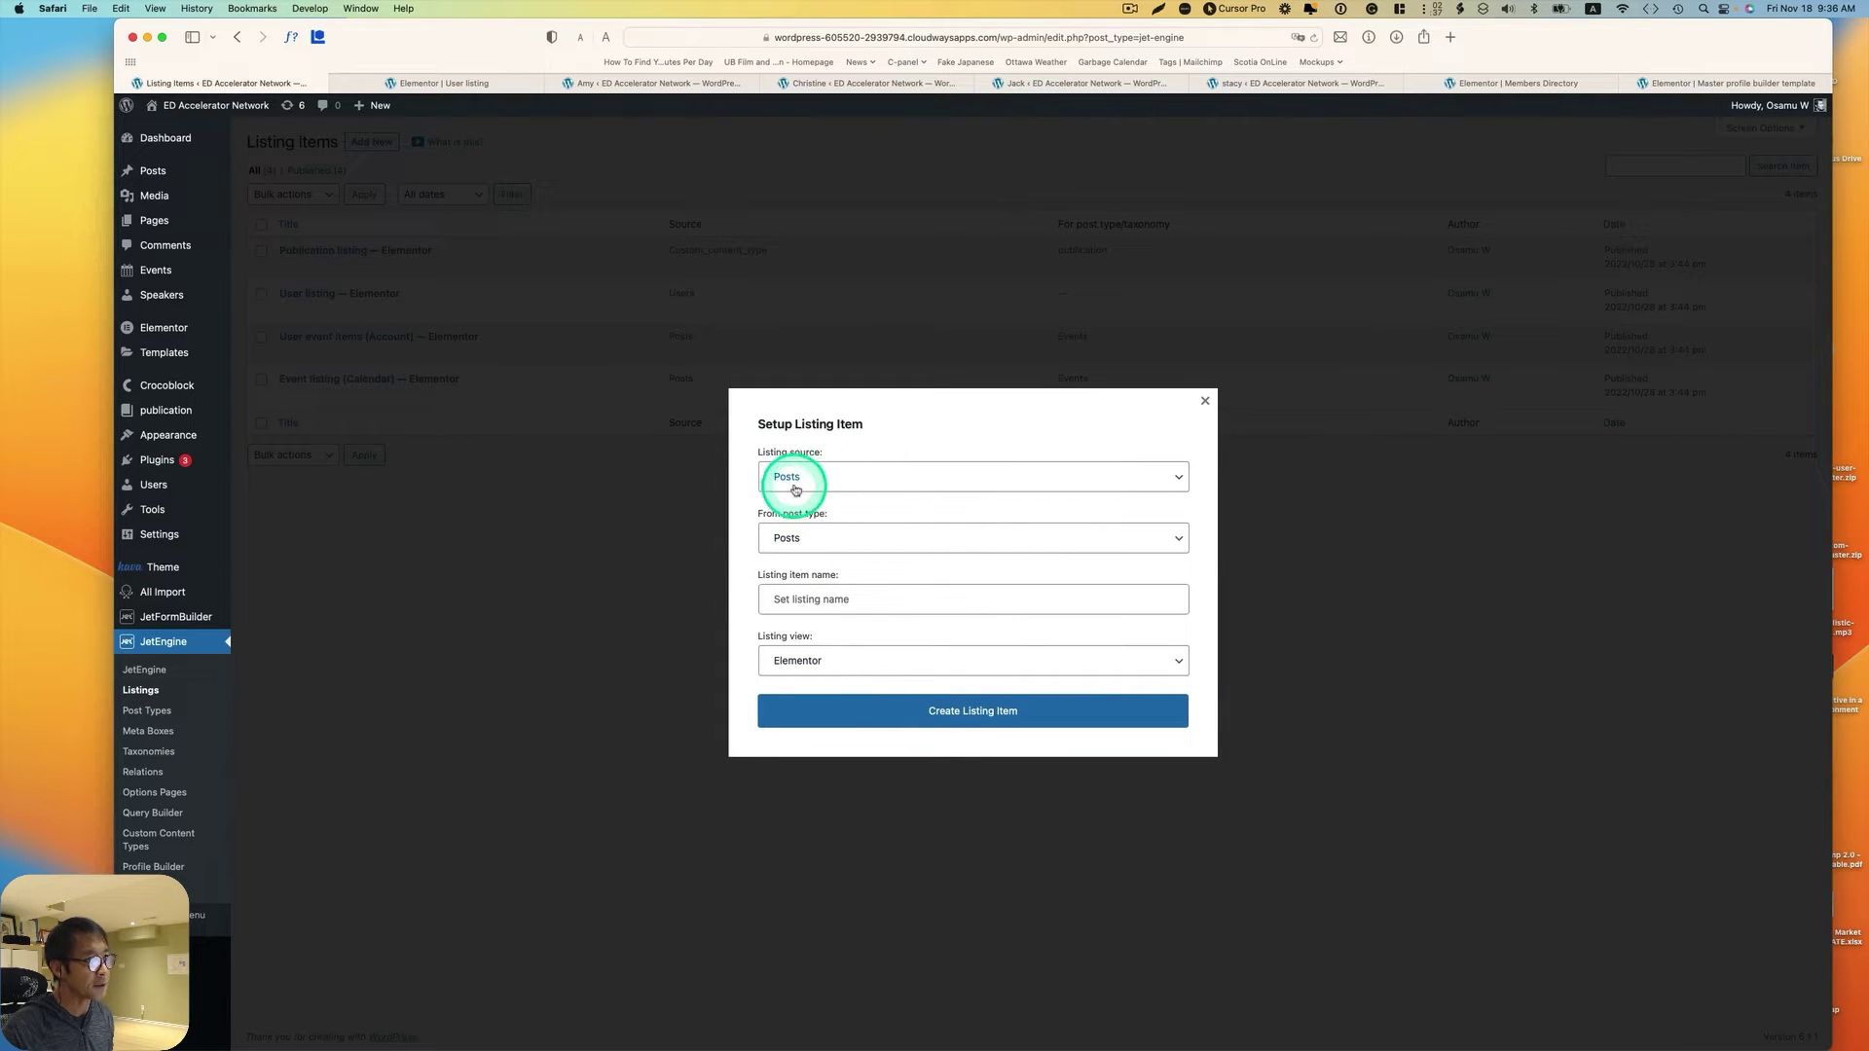
left_click(830, 534)
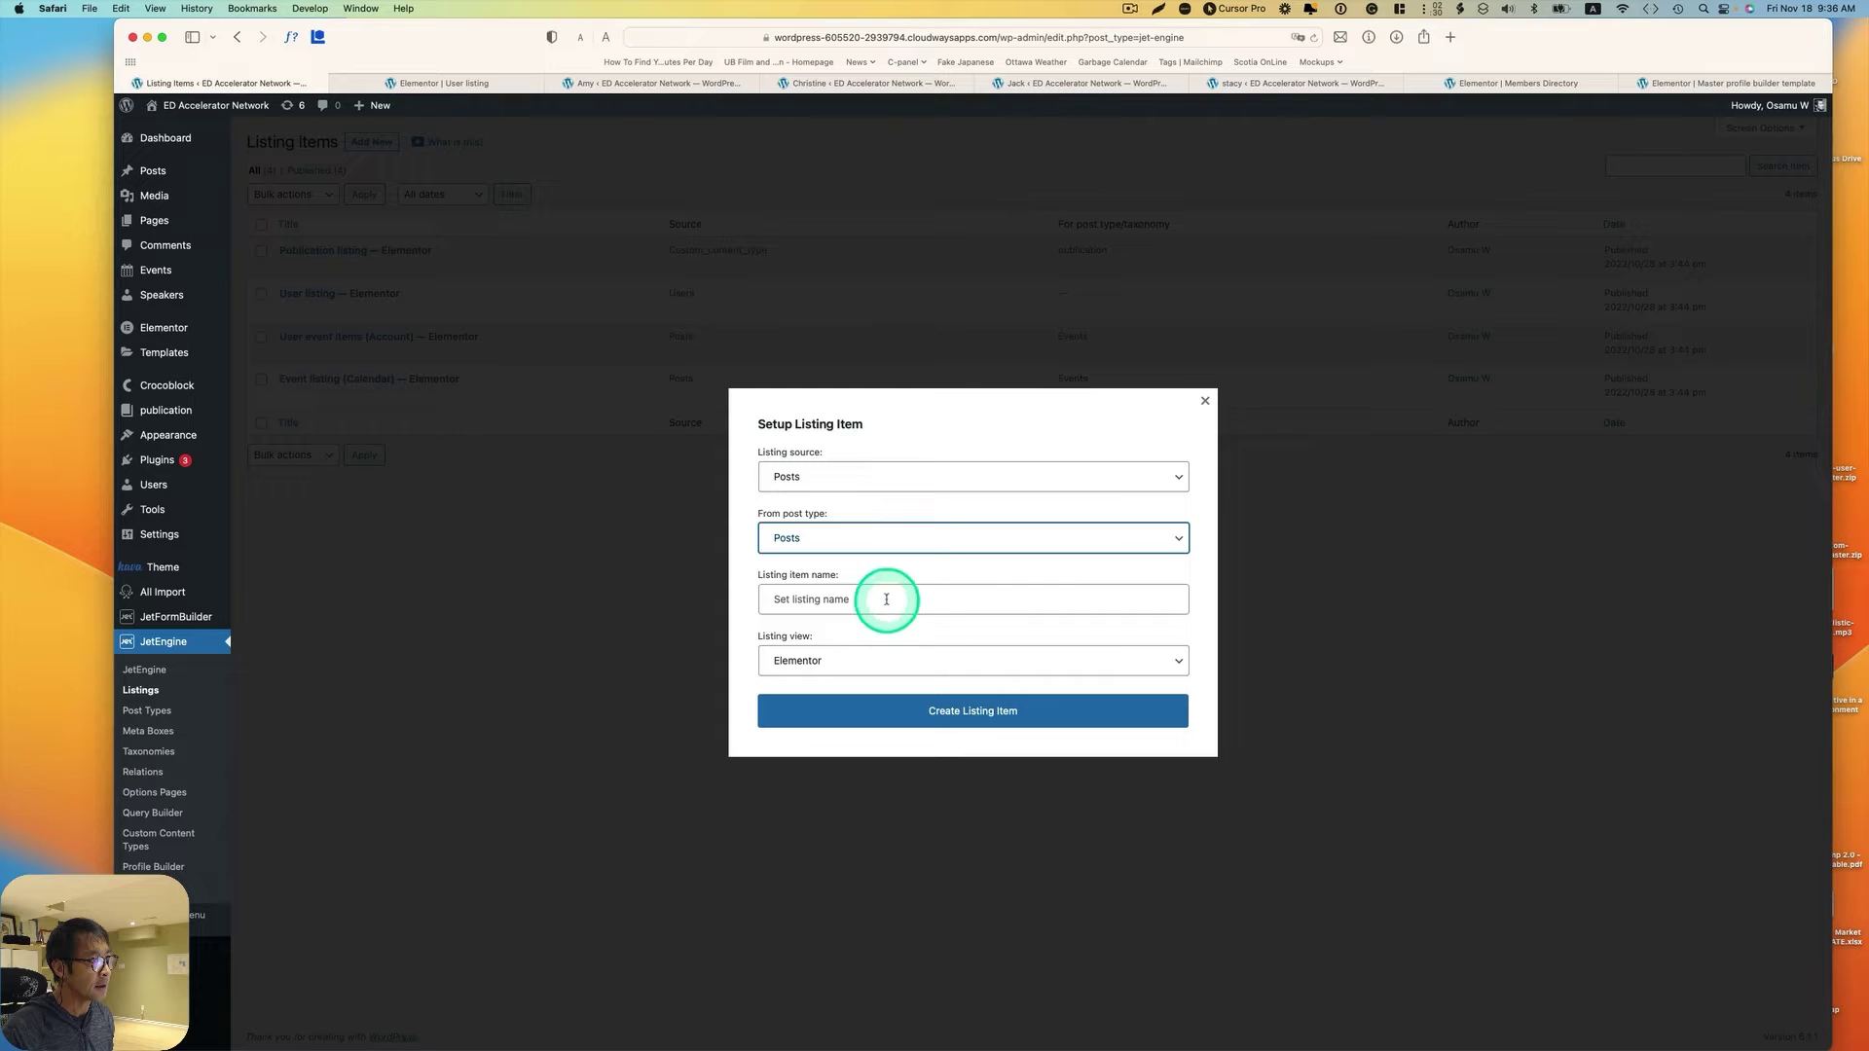
left_click(901, 599)
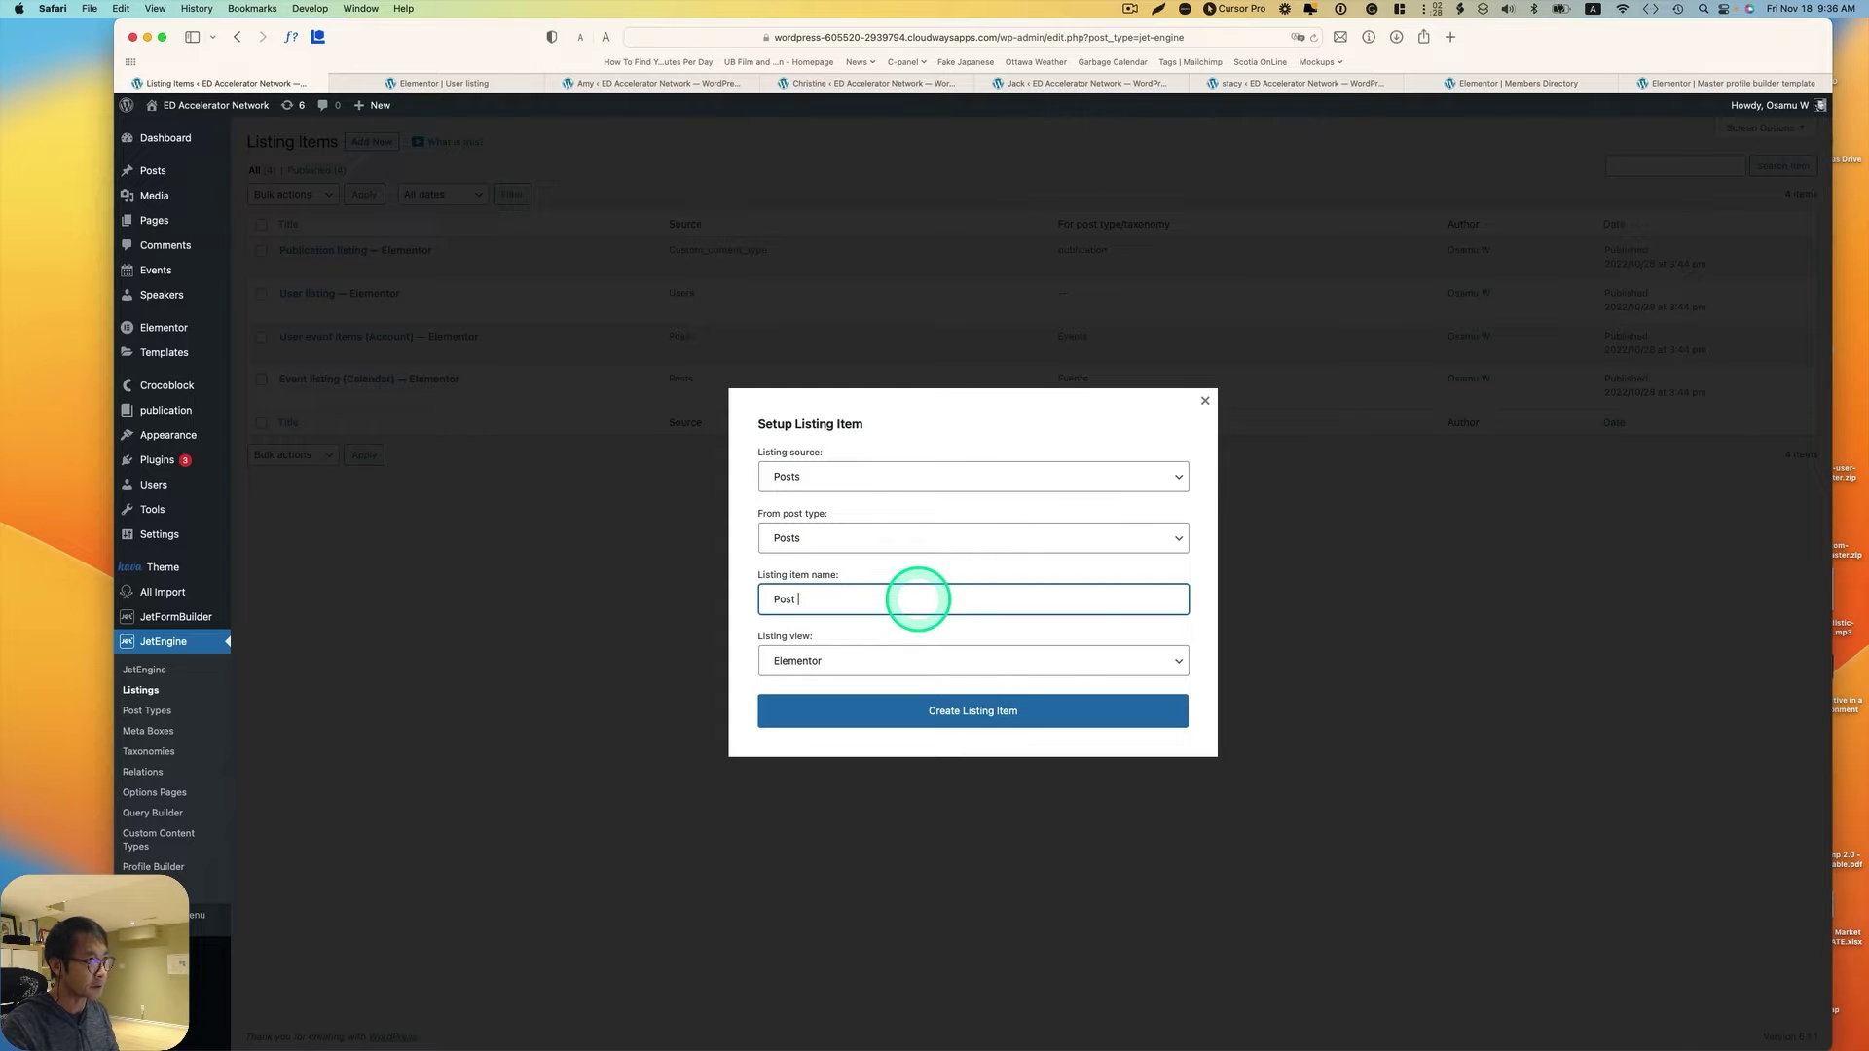
type("Post listing")
left_click(968, 707)
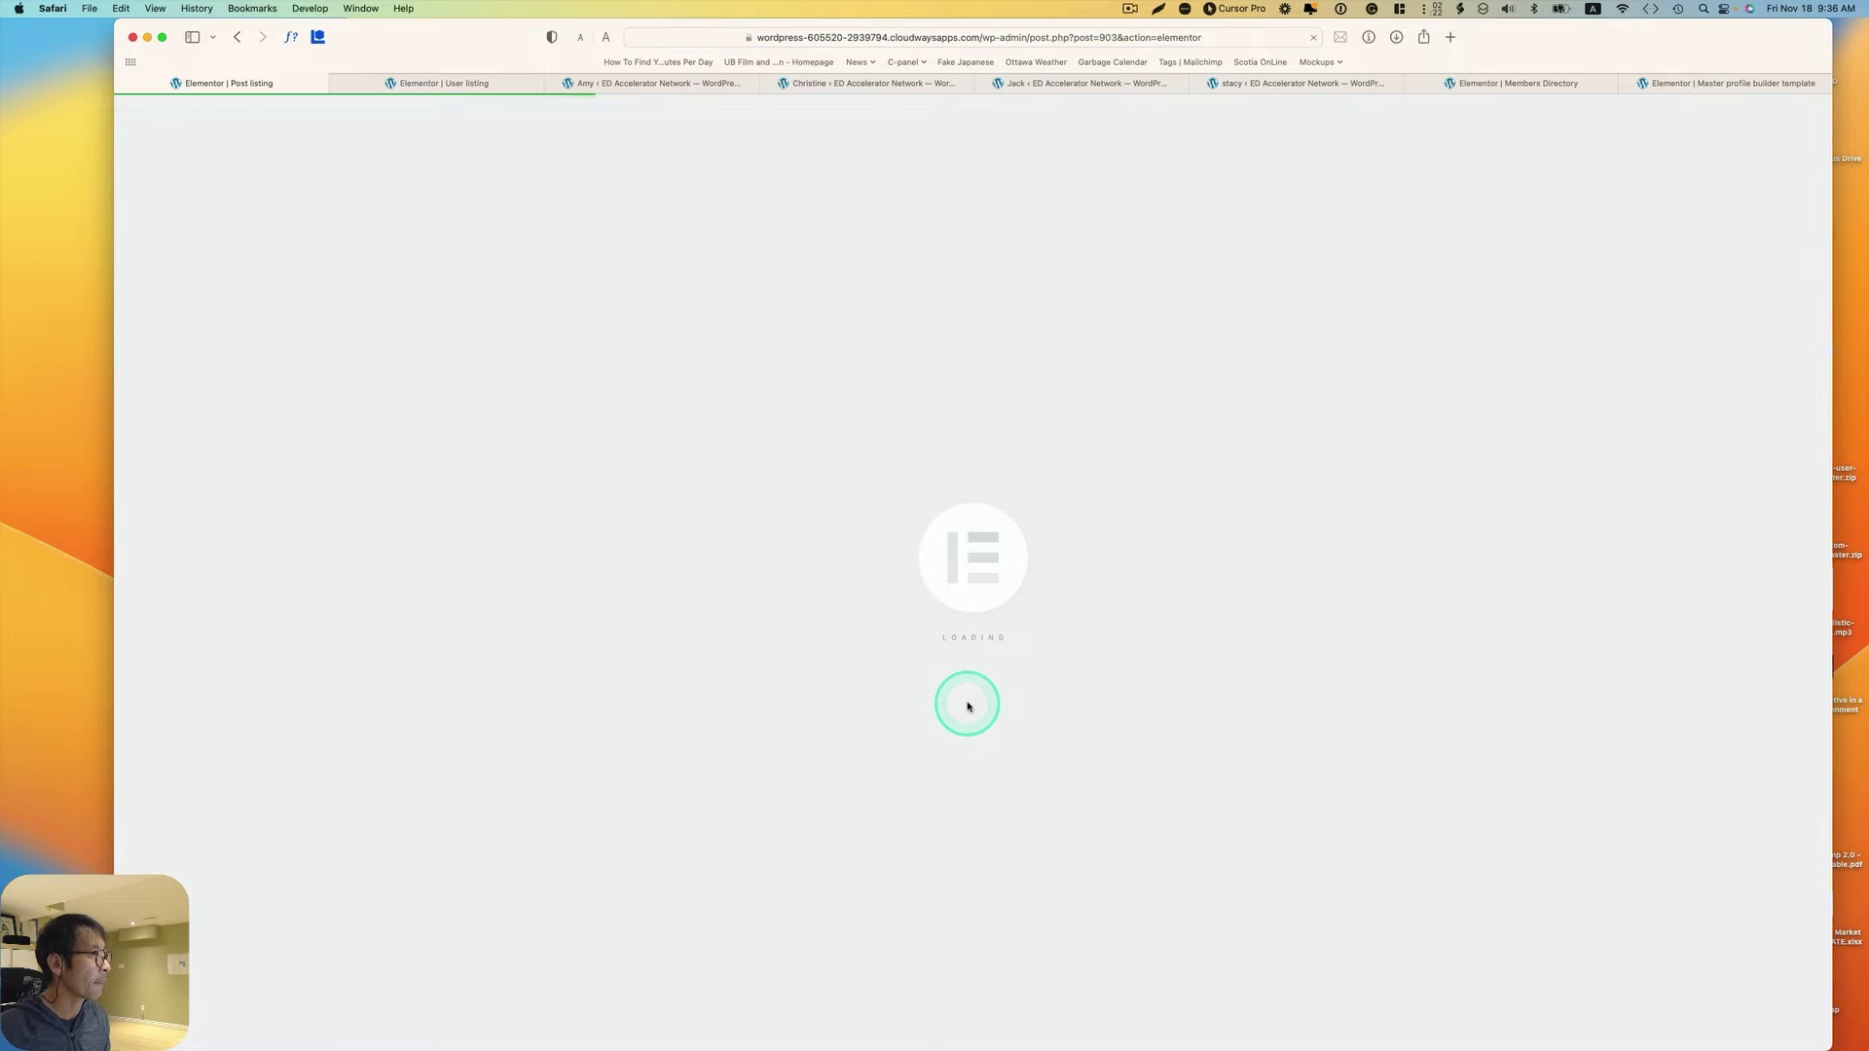
Step: Add a one-column section 500 wide and place a Dynamic Image in it
left_click(1090, 222)
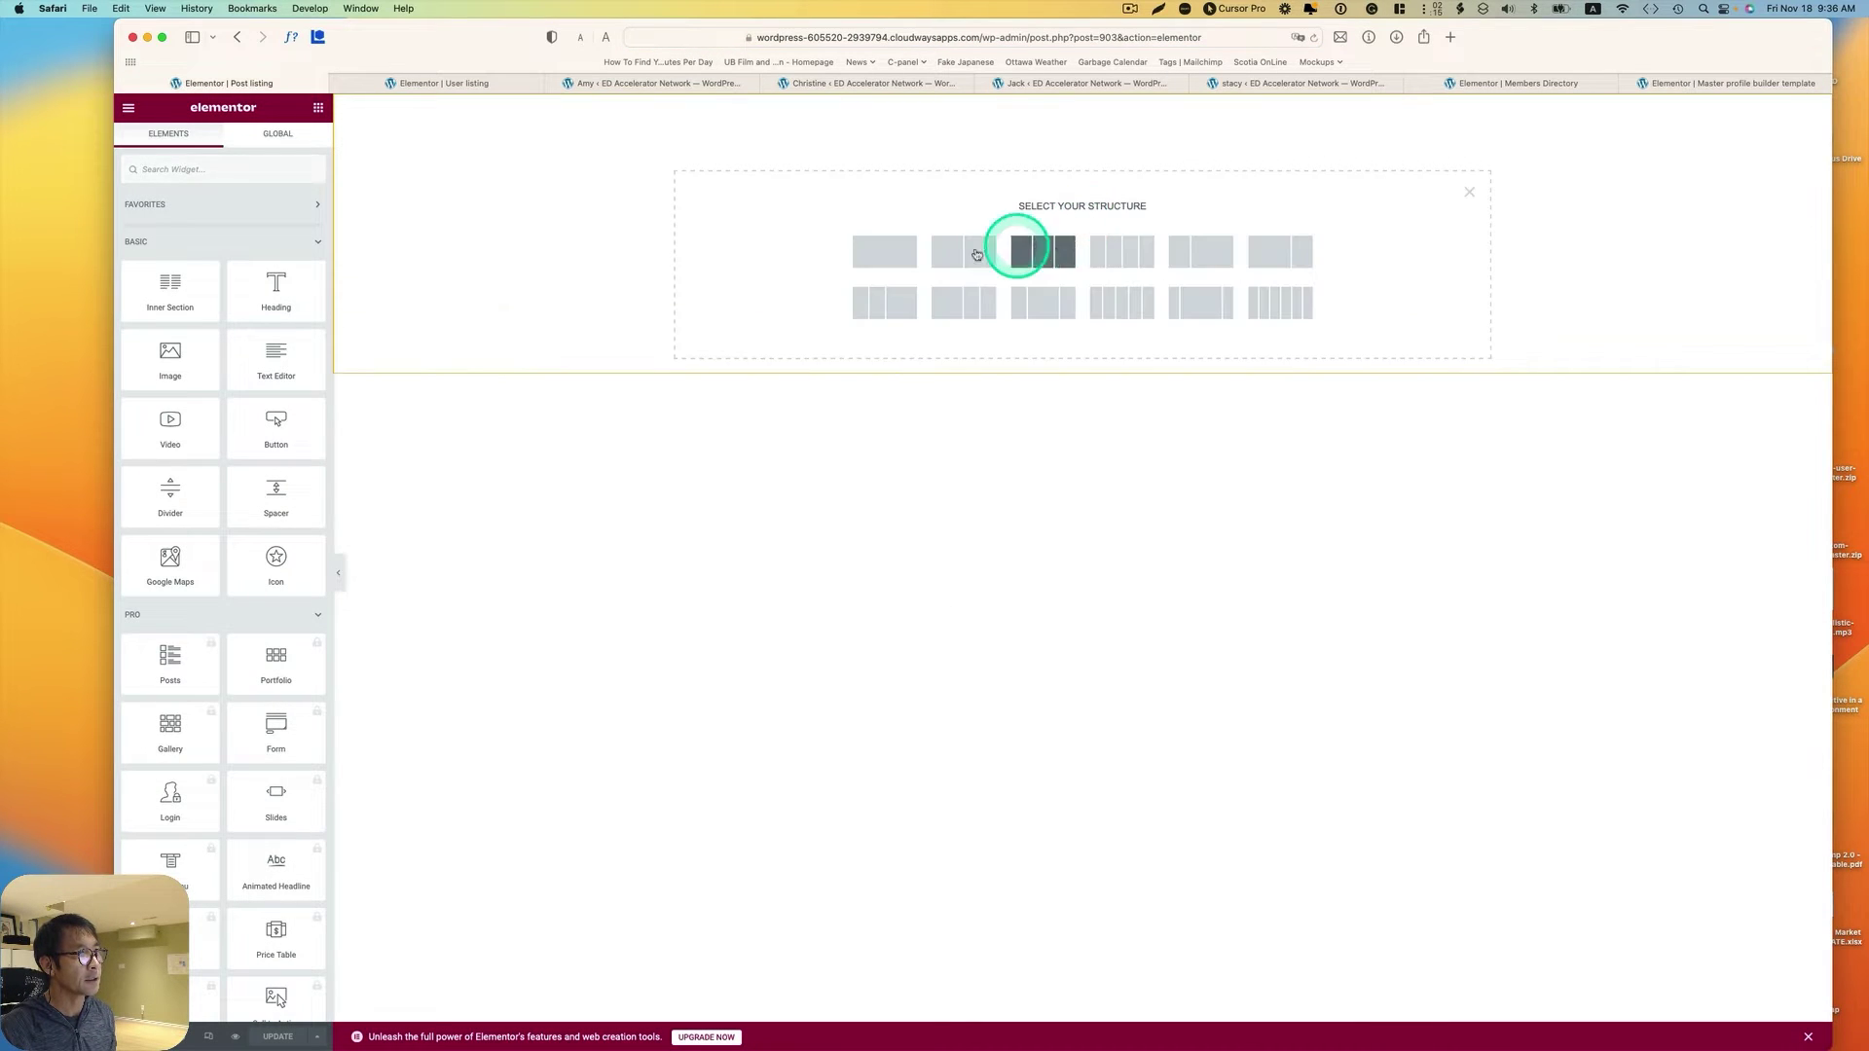
left_click(909, 243)
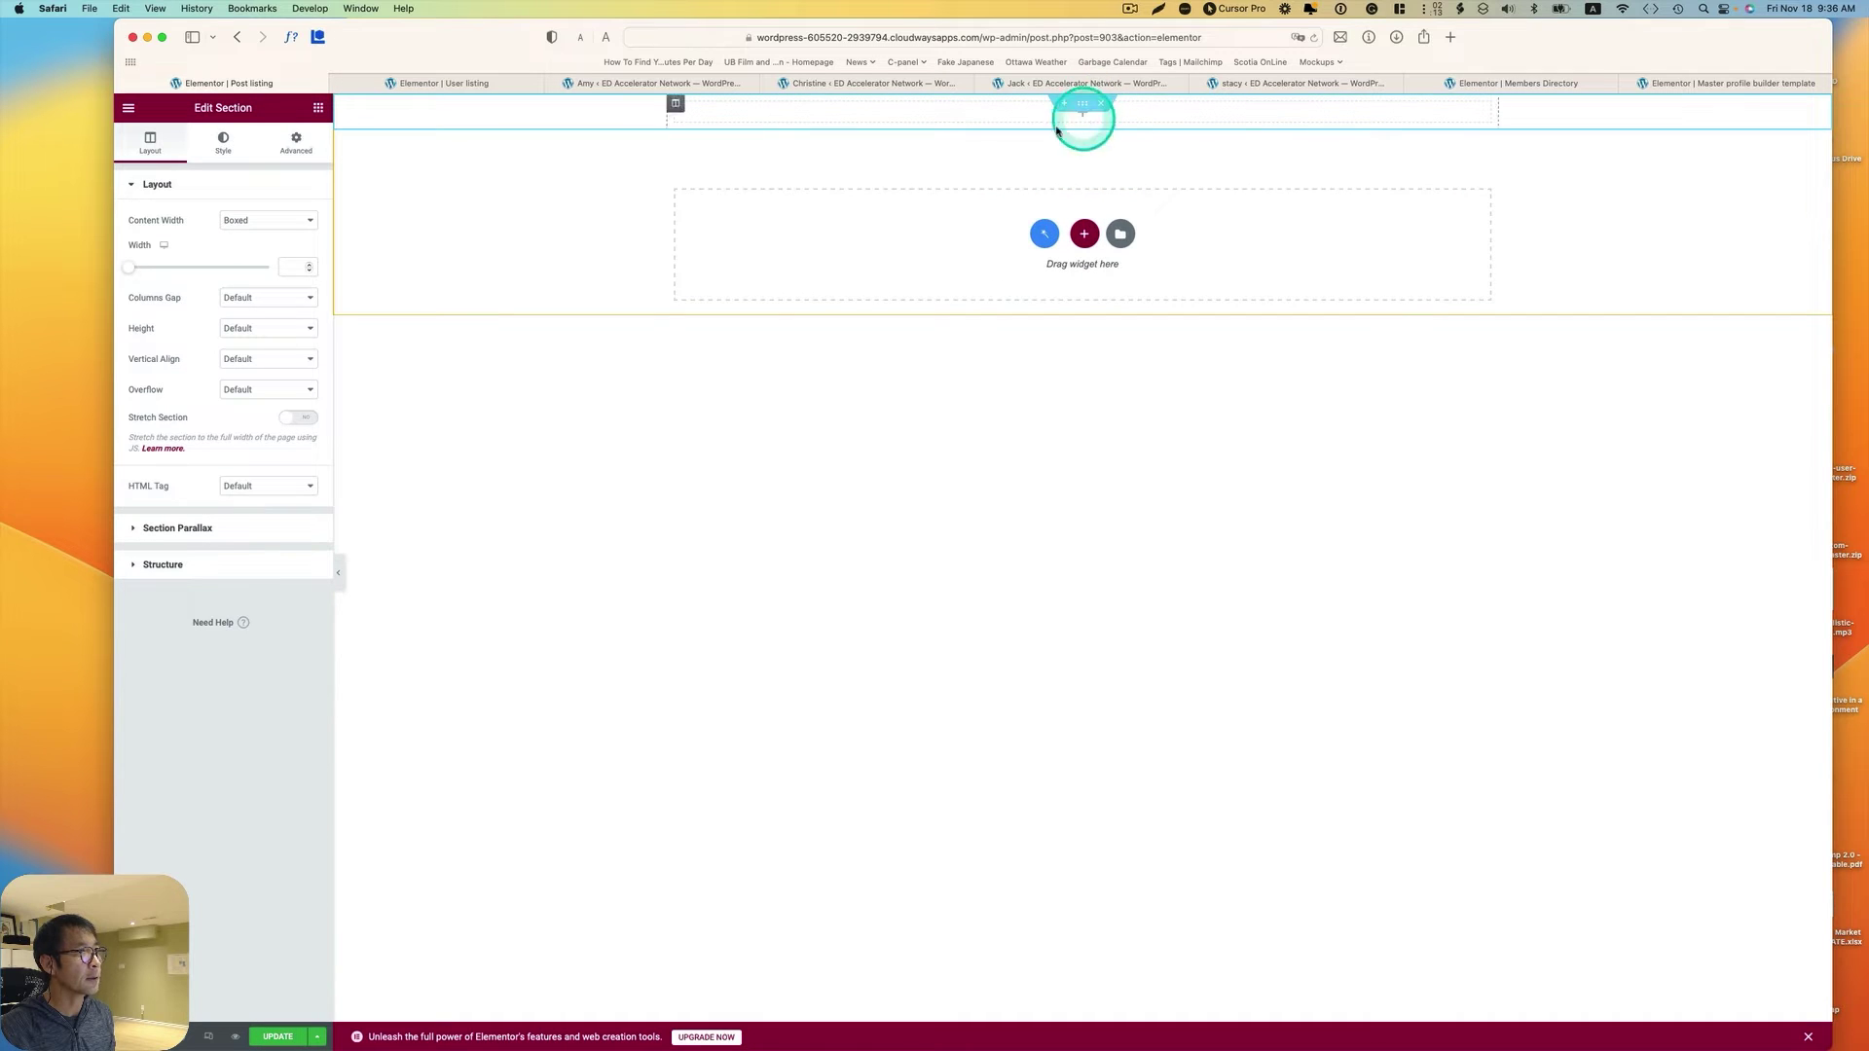
left_click_drag(142, 265, 130, 266)
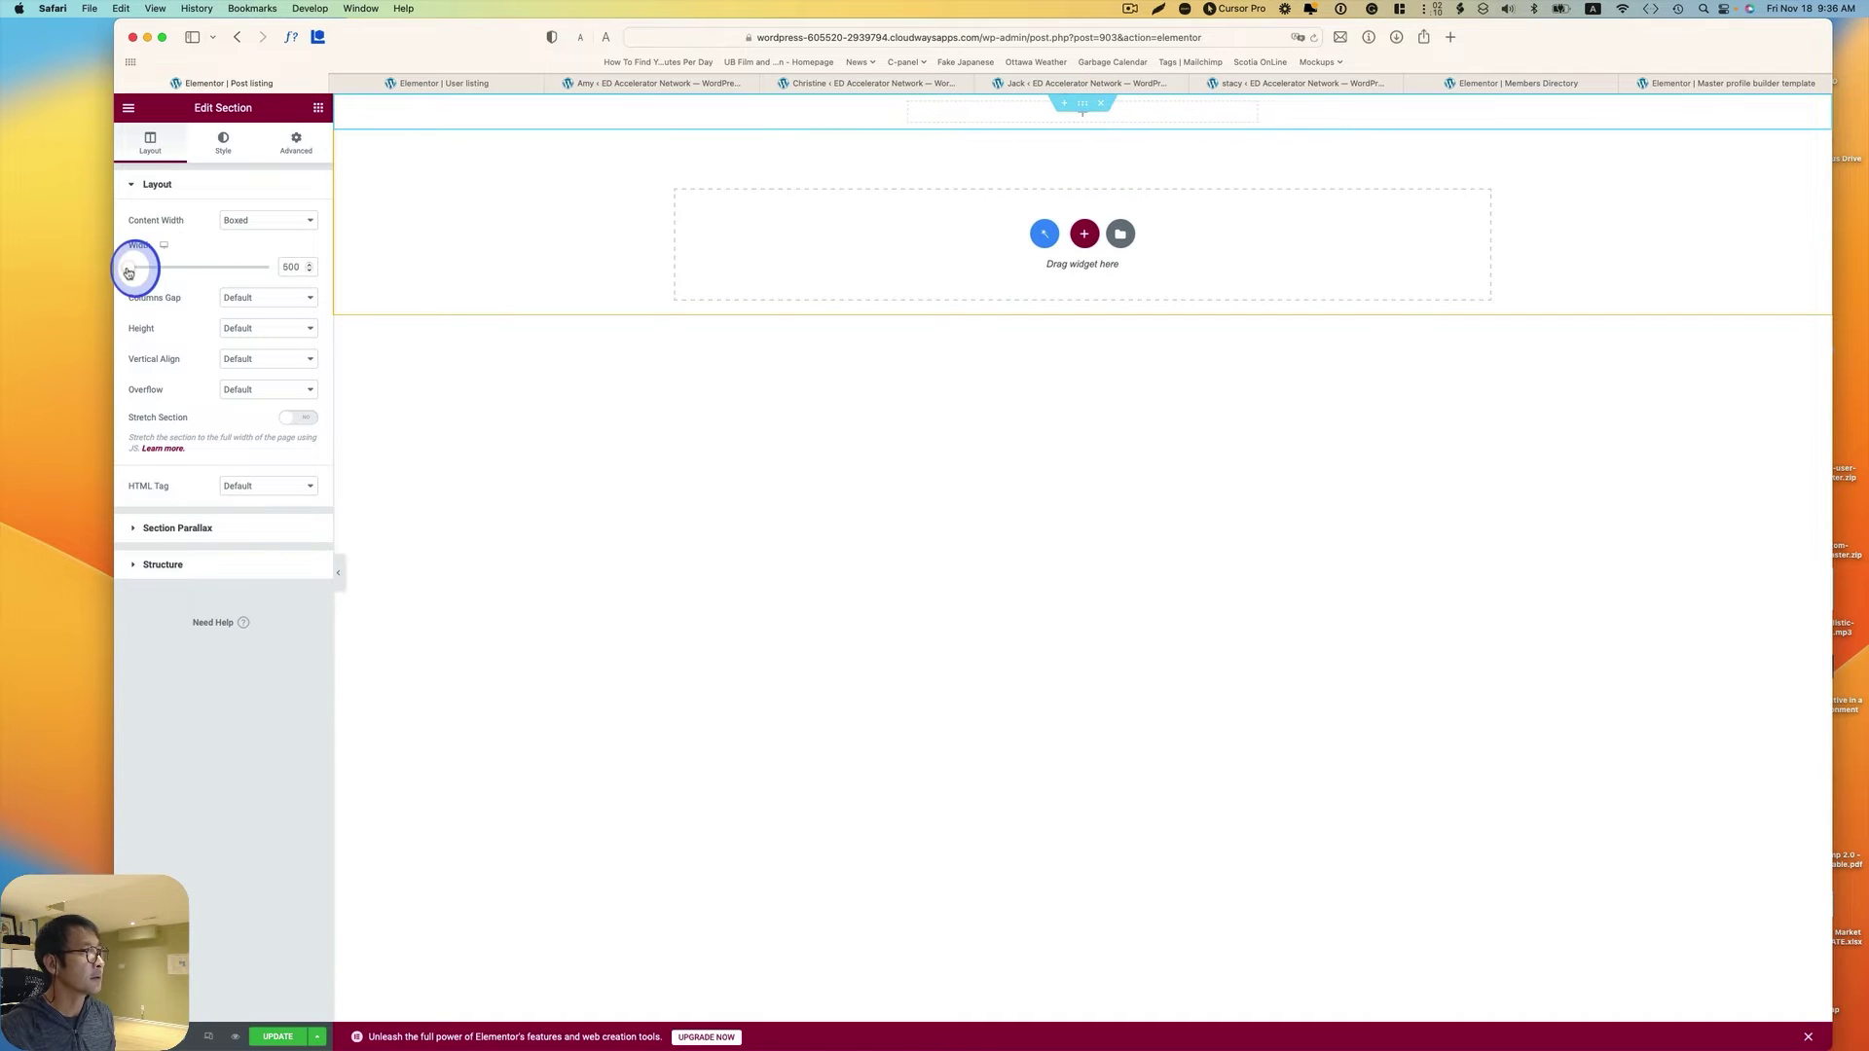
left_click(318, 107)
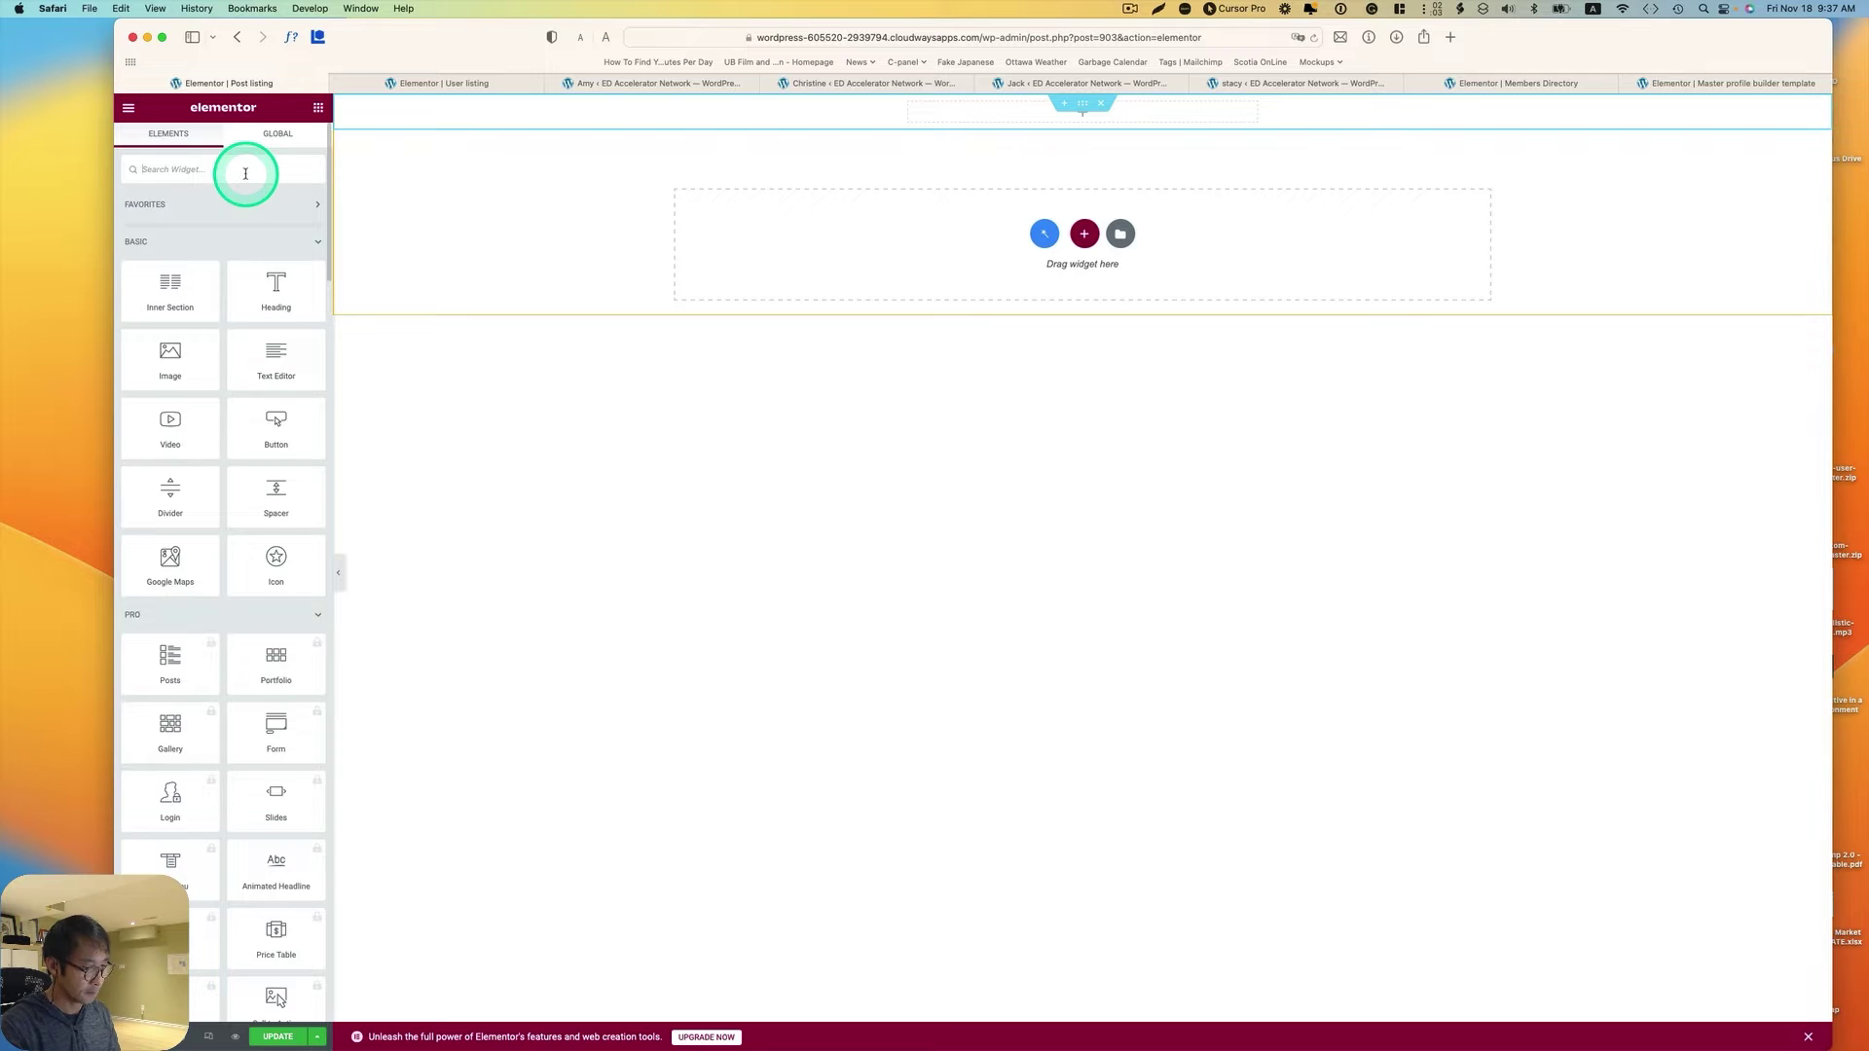
type("dyna")
left_click_drag(275, 221, 993, 111)
Step: Add a Dynamic Field showing the post title as an H3 heading
left_click(365, 360)
left_click_drag(276, 287, 878, 219)
type("dynamic")
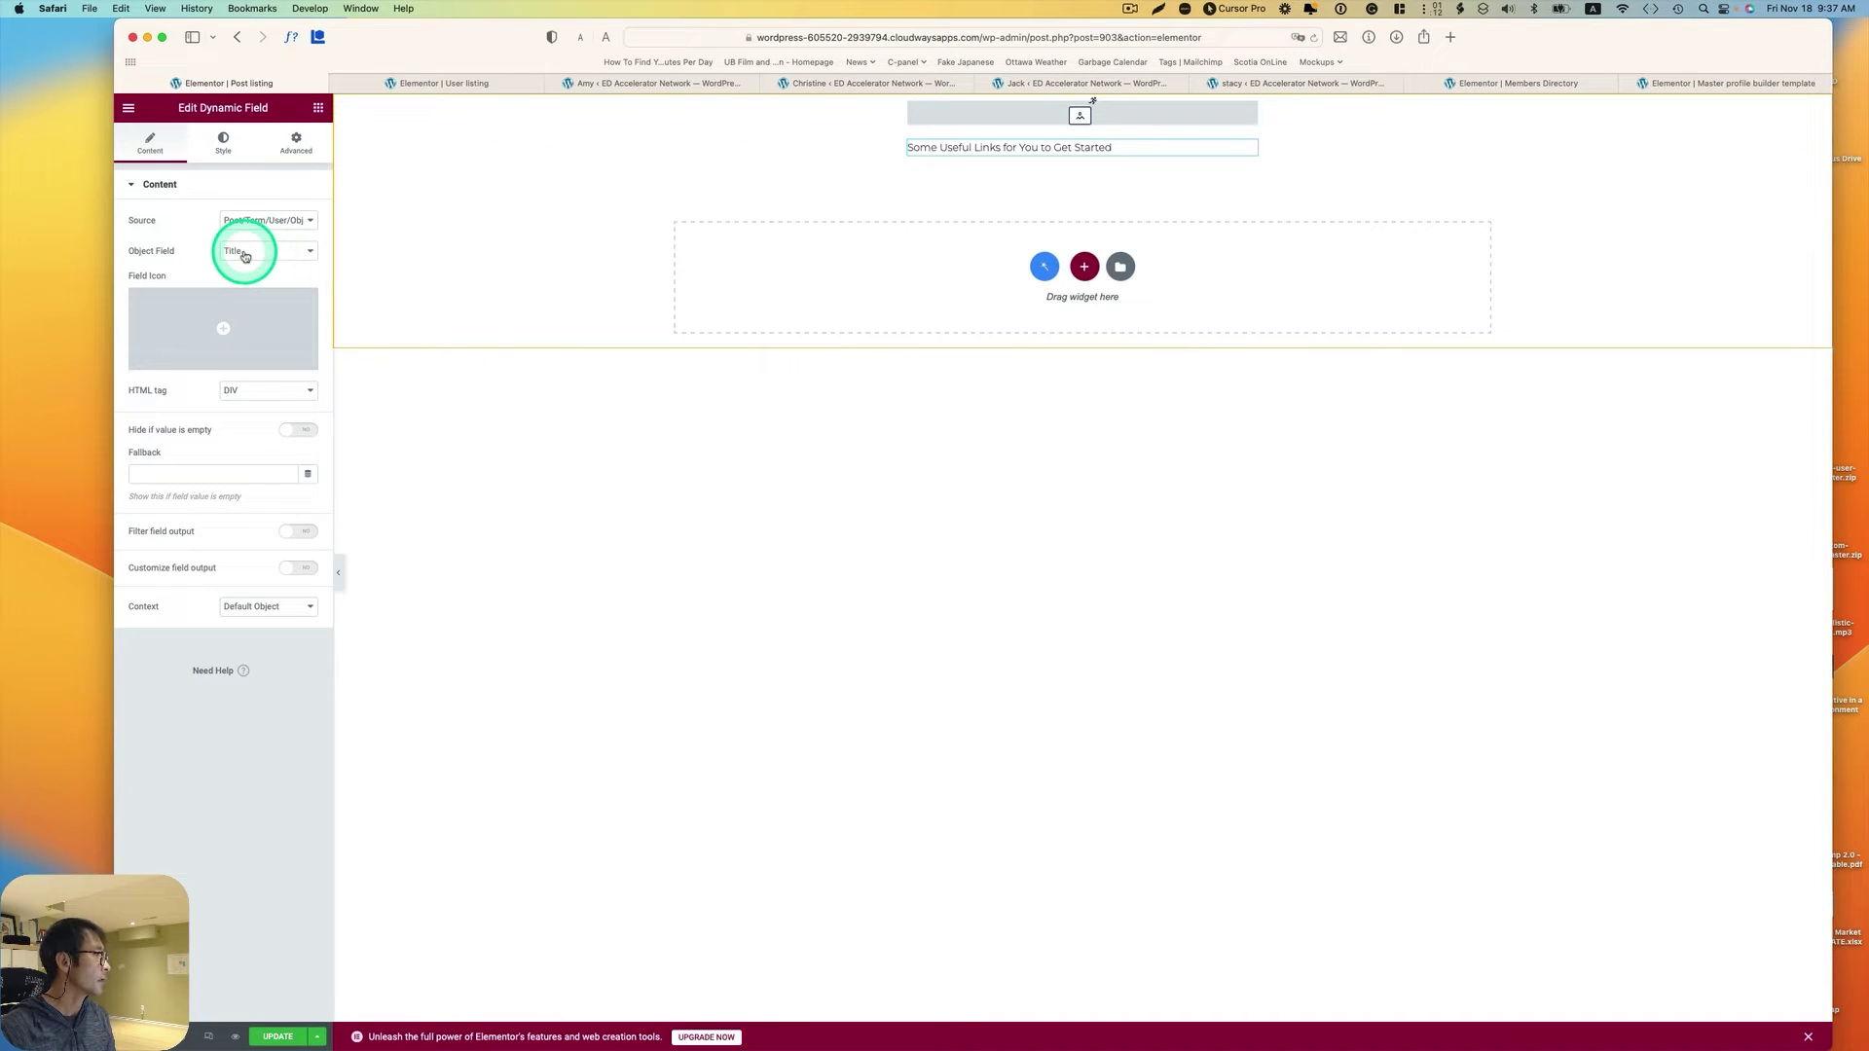
left_click(263, 392)
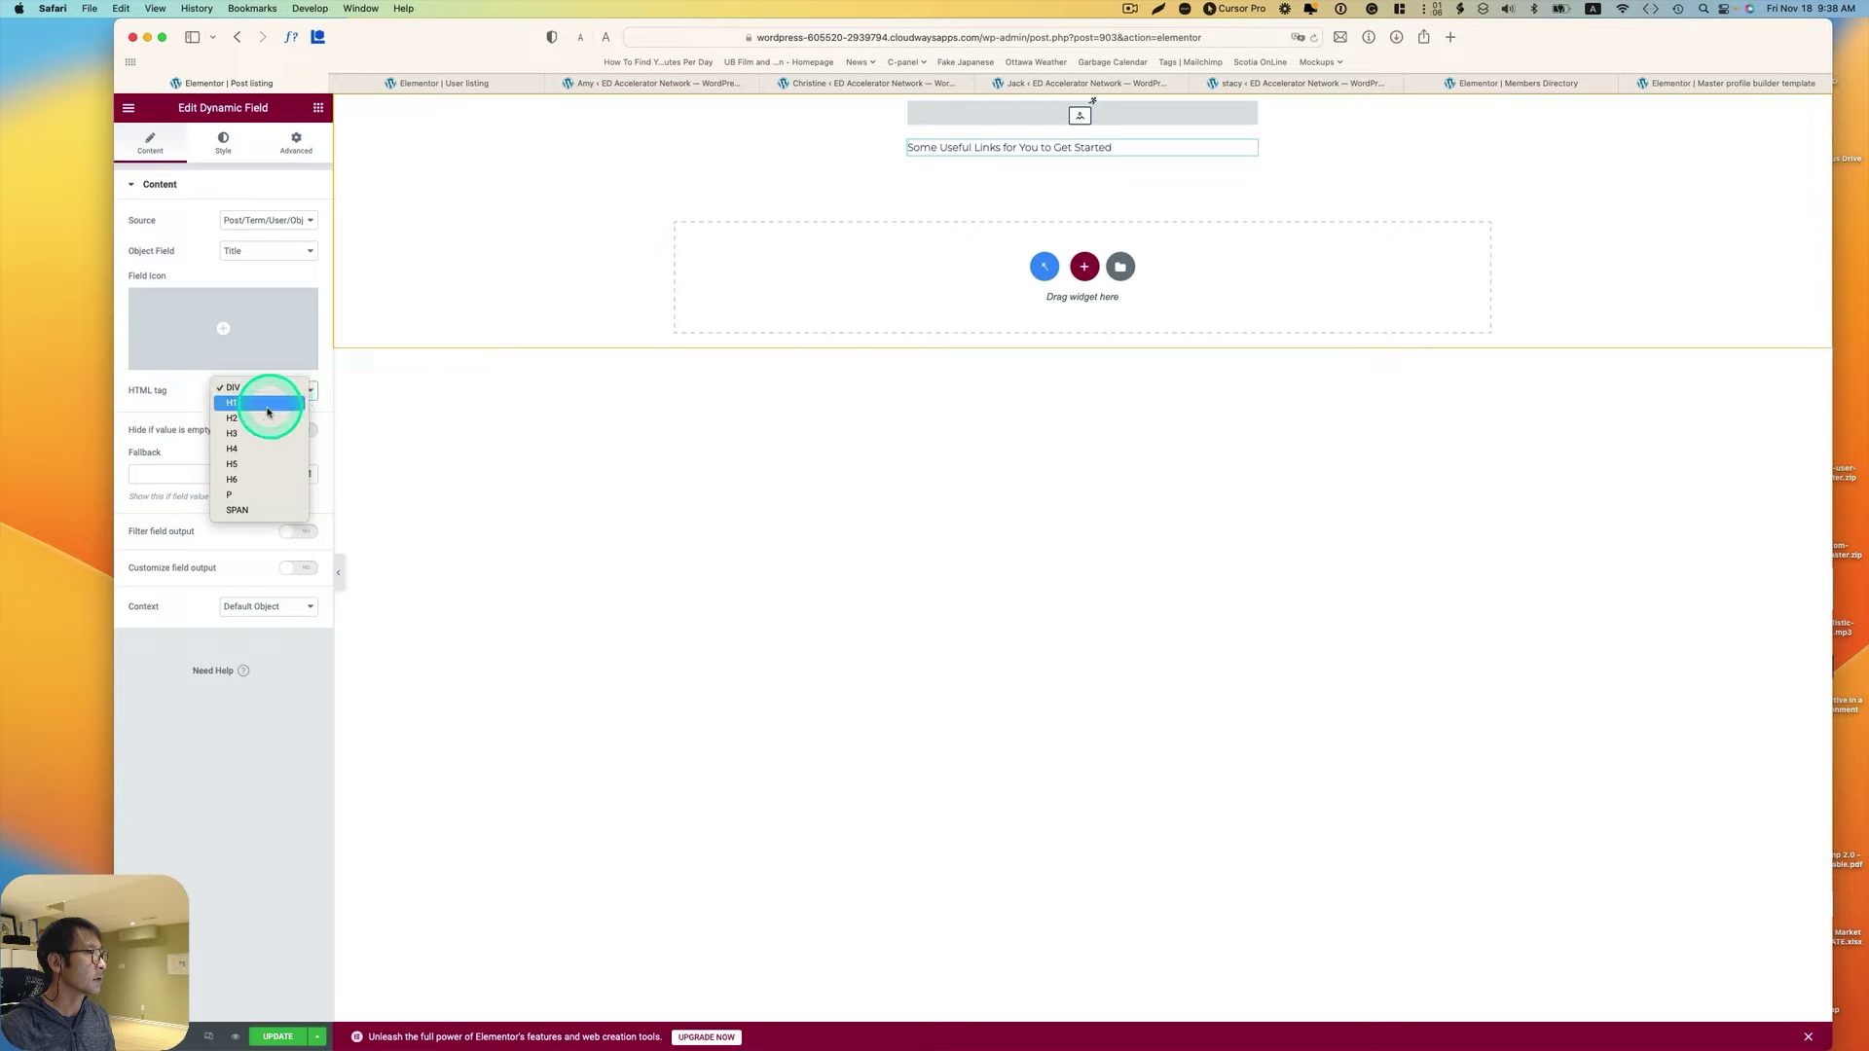
left_click(267, 433)
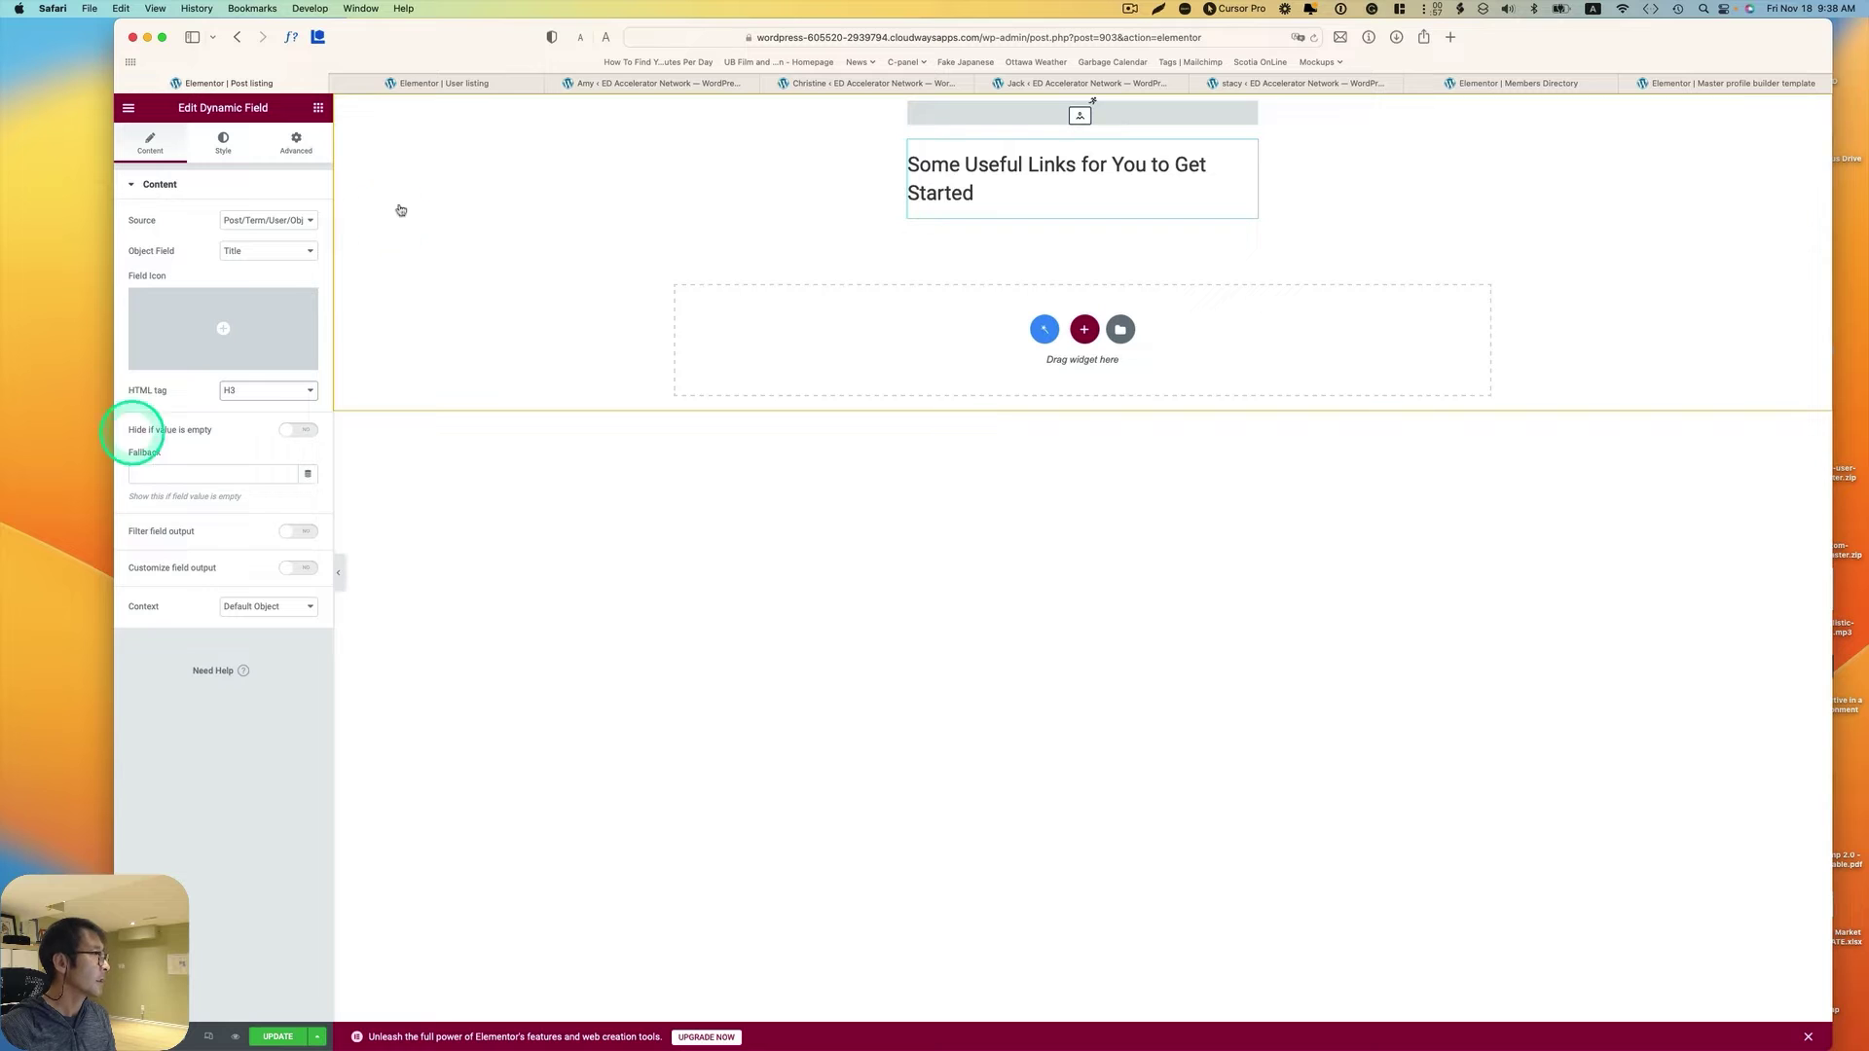
left_click(321, 108)
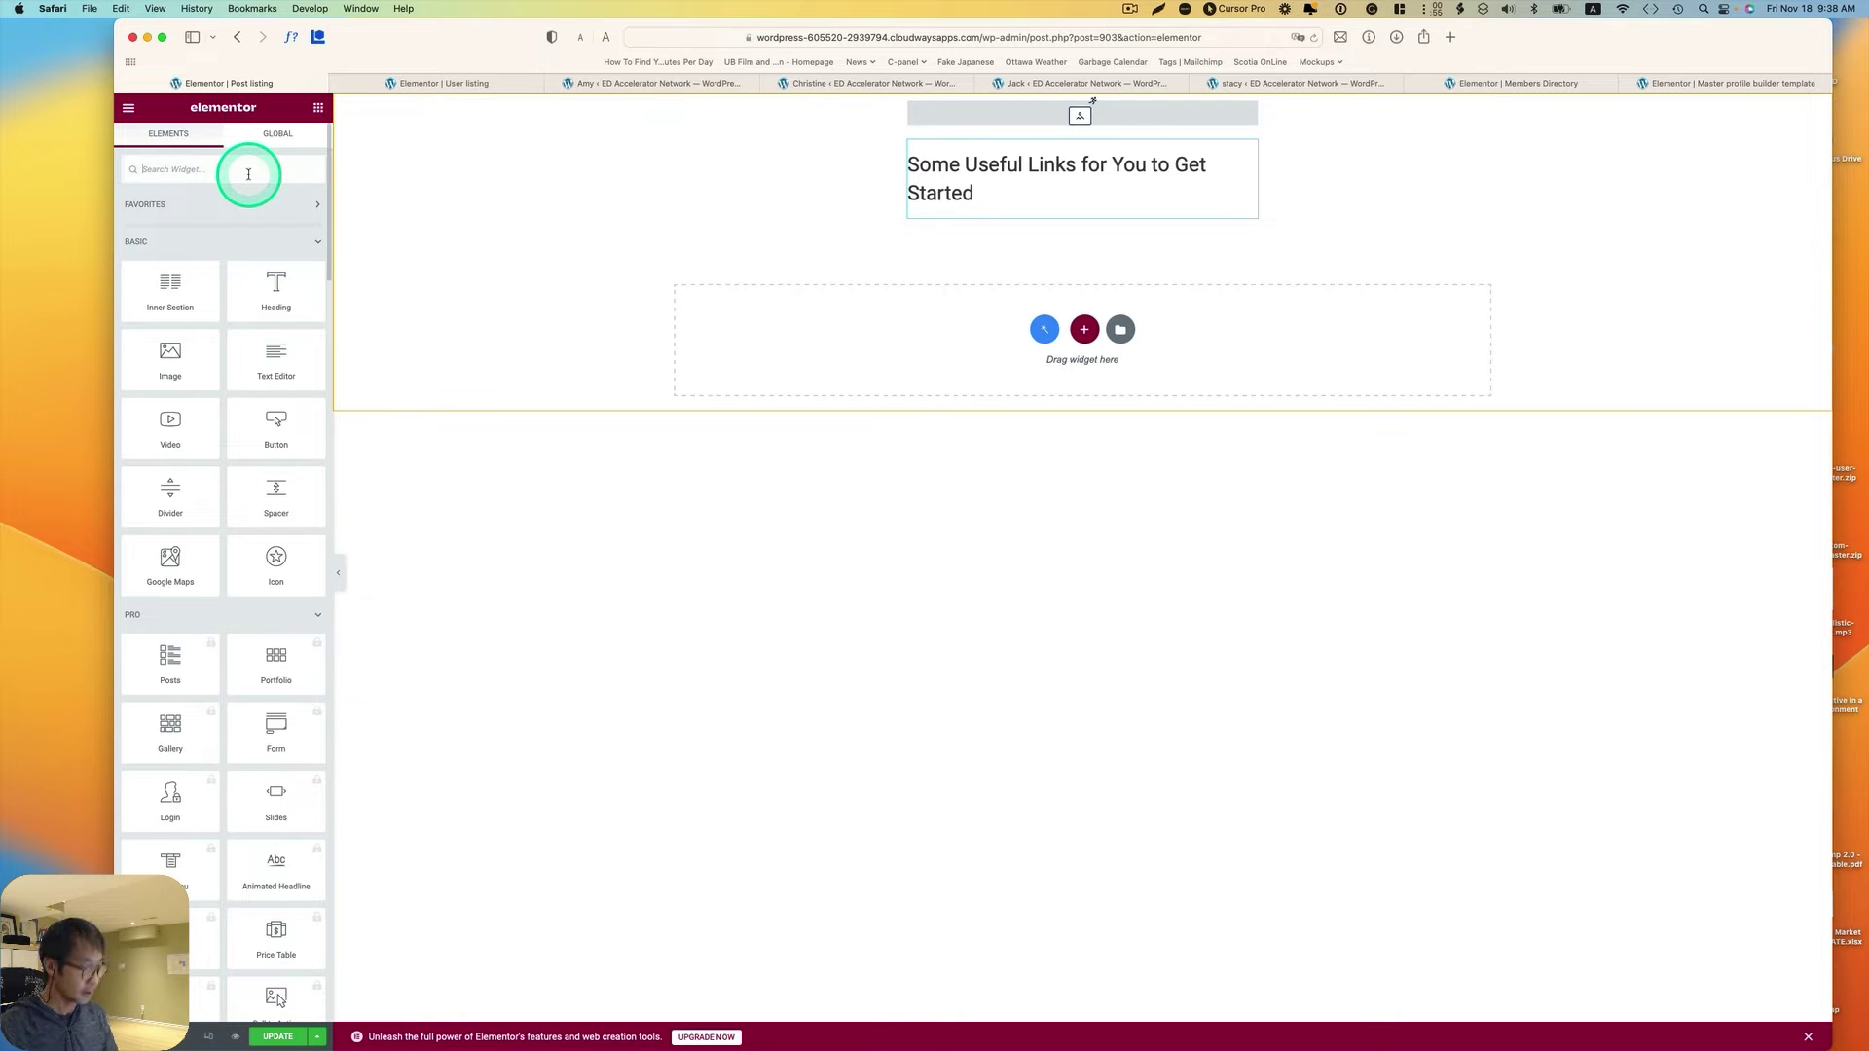
Step: Add a Dynamic Link under the title with source Add to store, store favorite posts, replacing the Read More label
type("dyna")
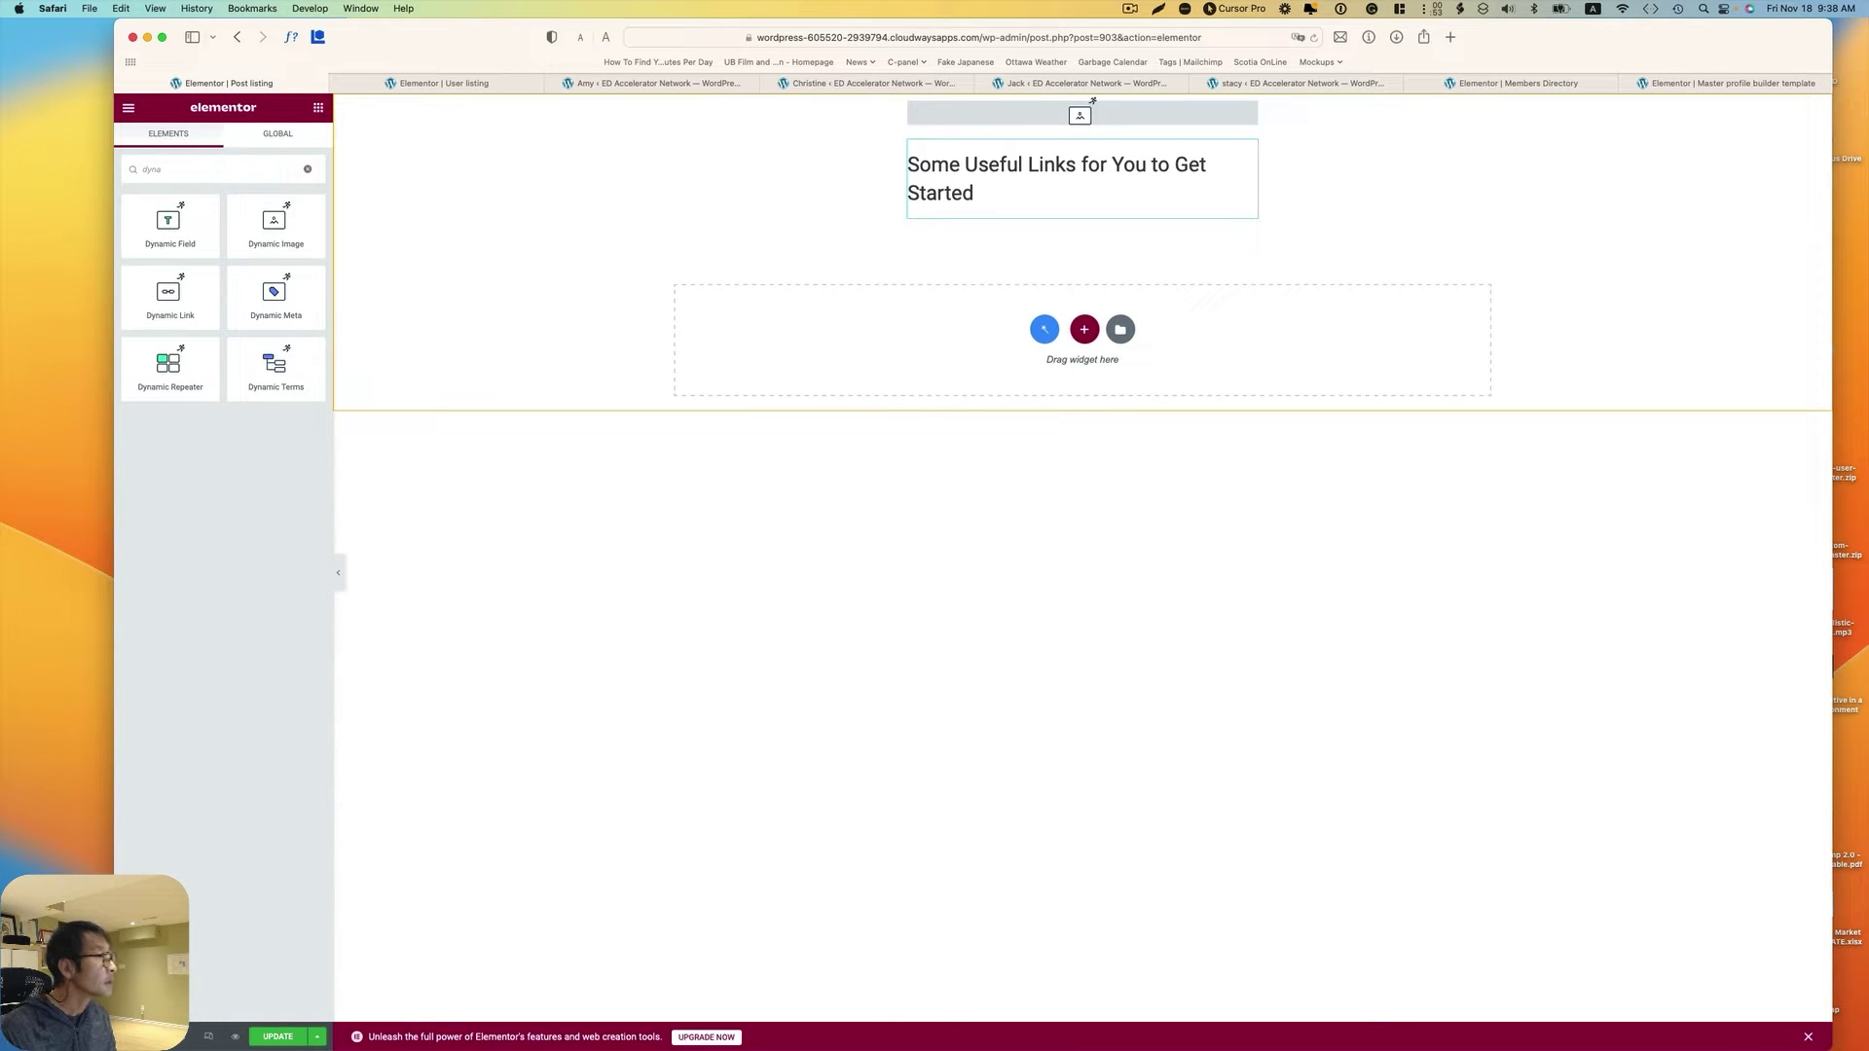
left_click_drag(173, 294, 954, 222)
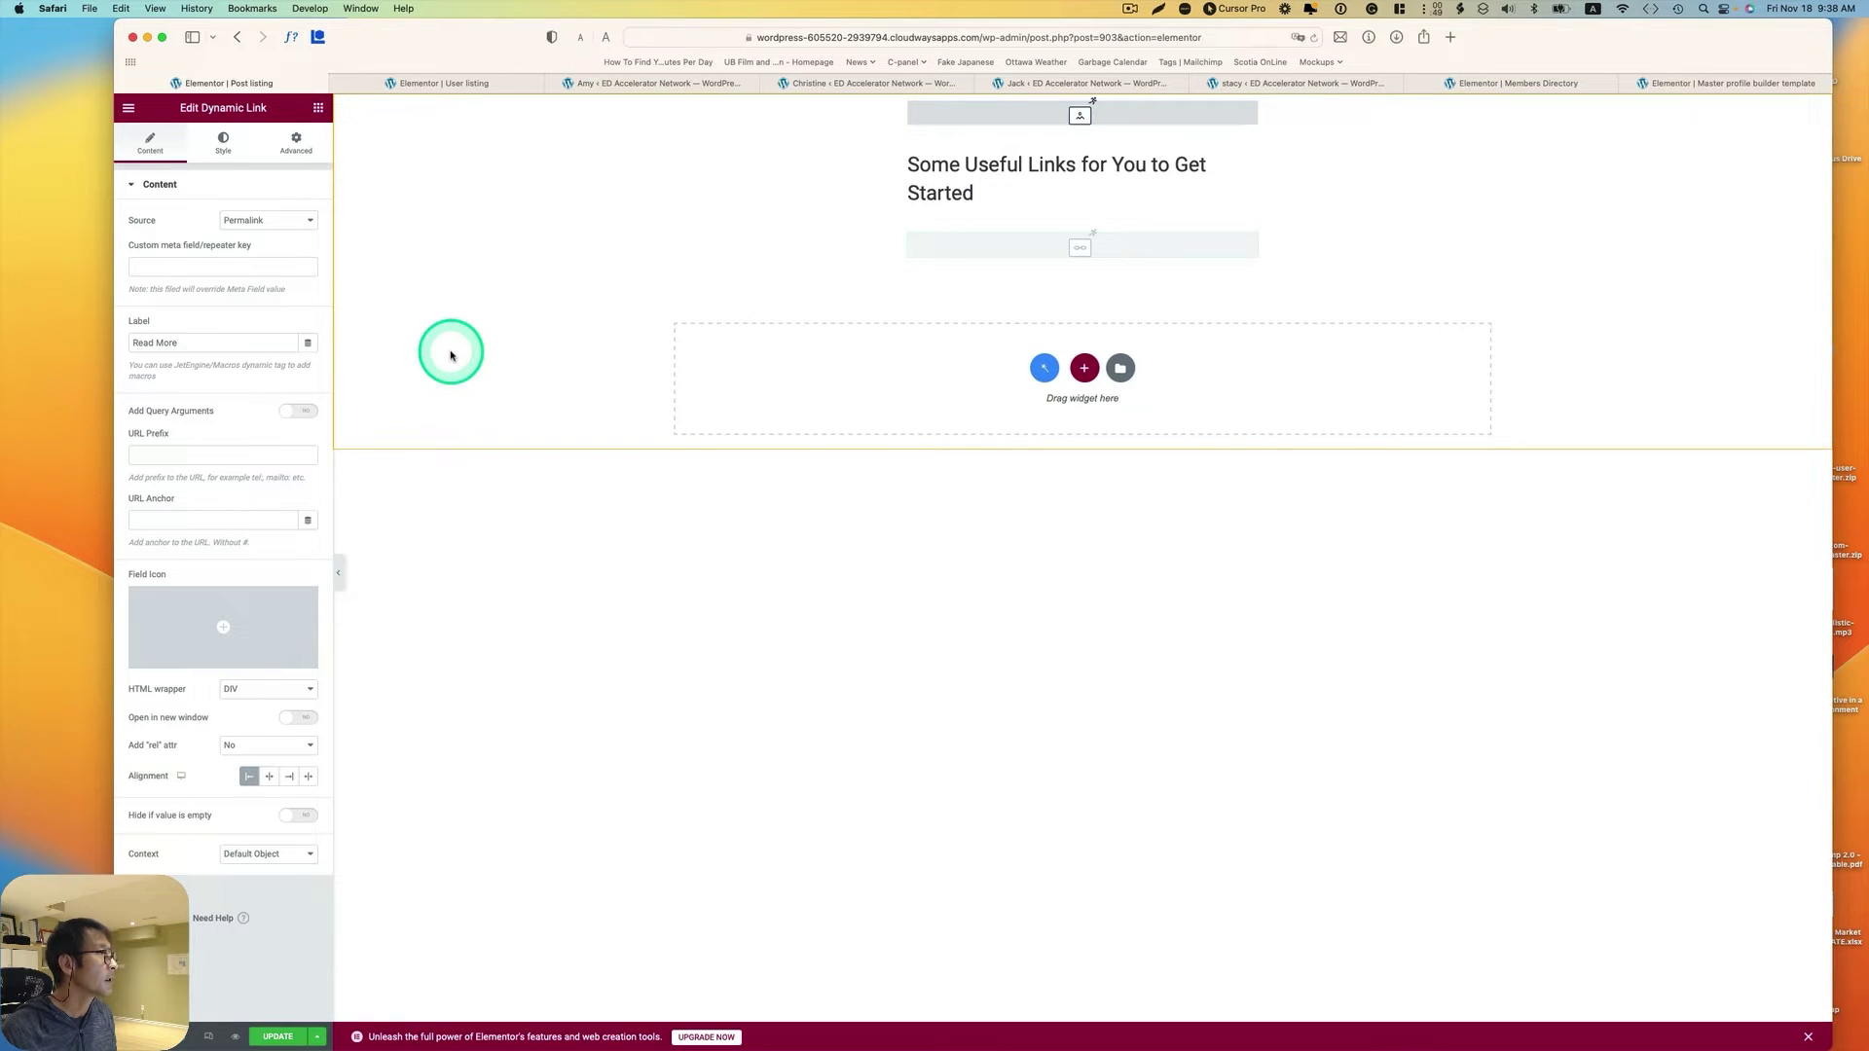
left_click(274, 222)
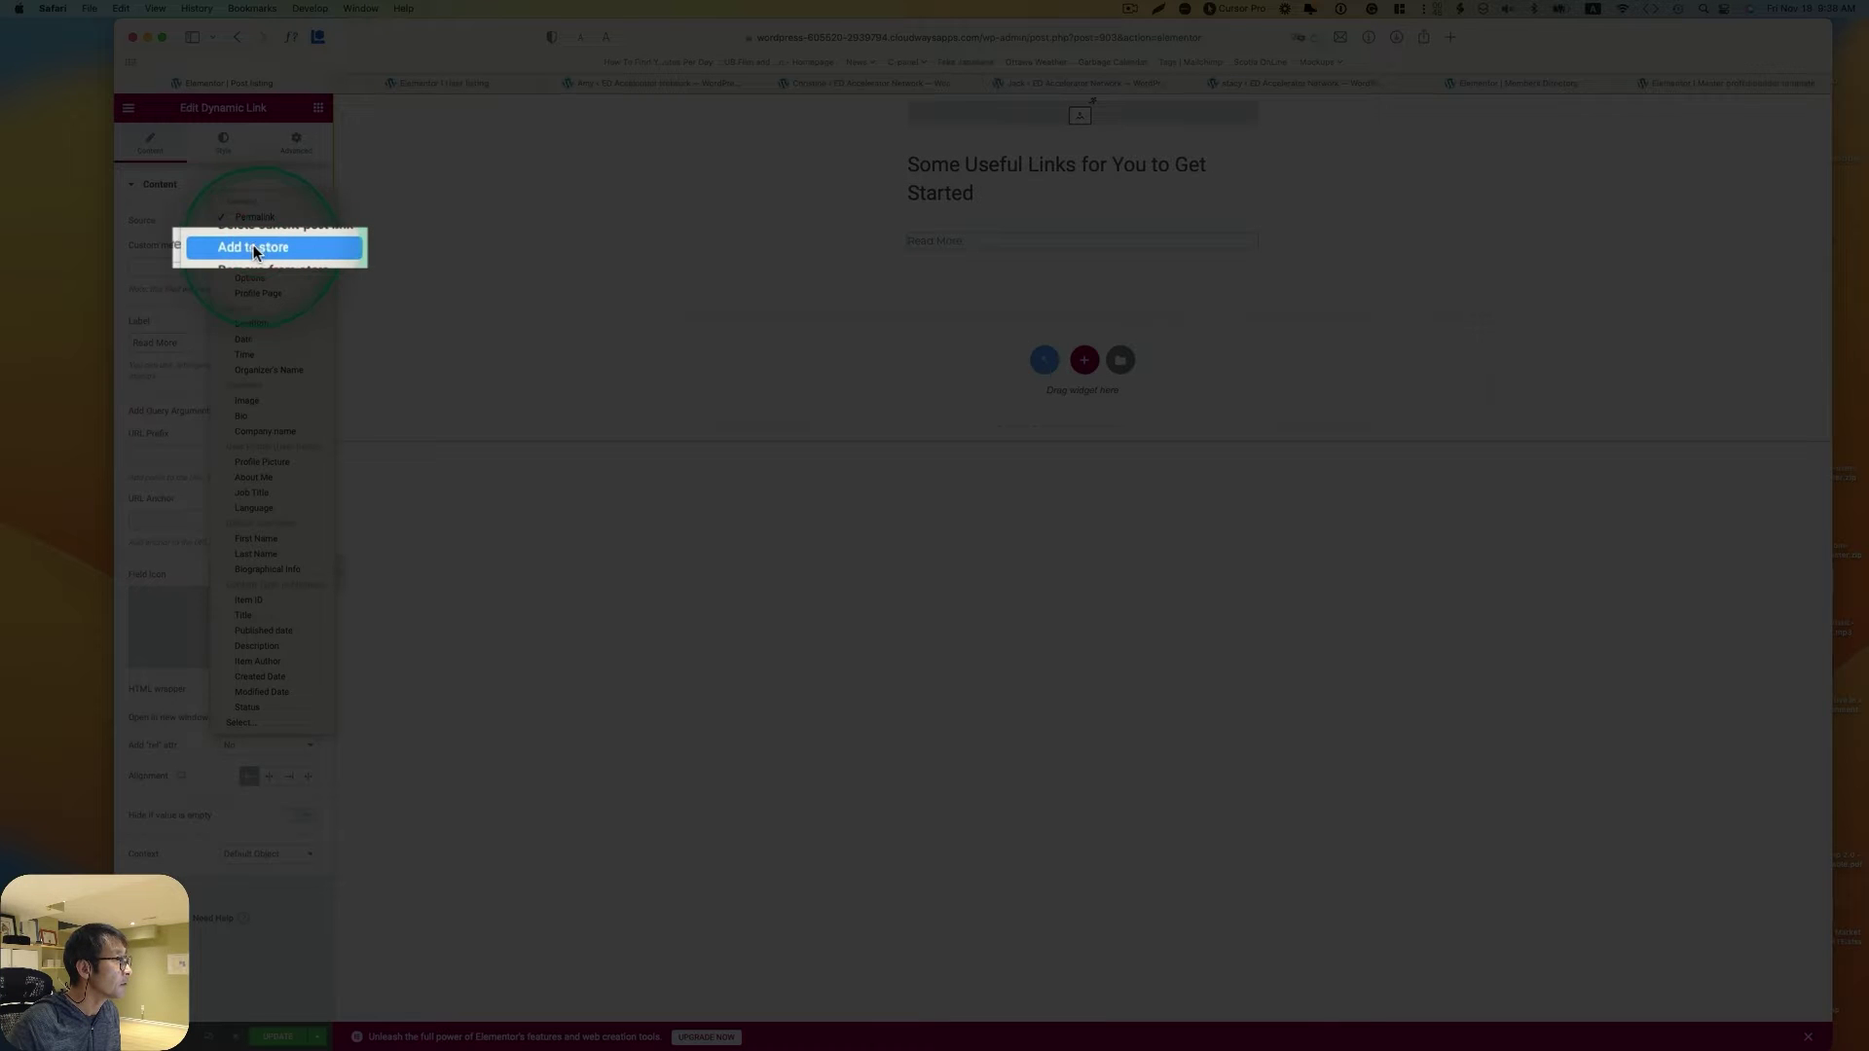
left_click(255, 245)
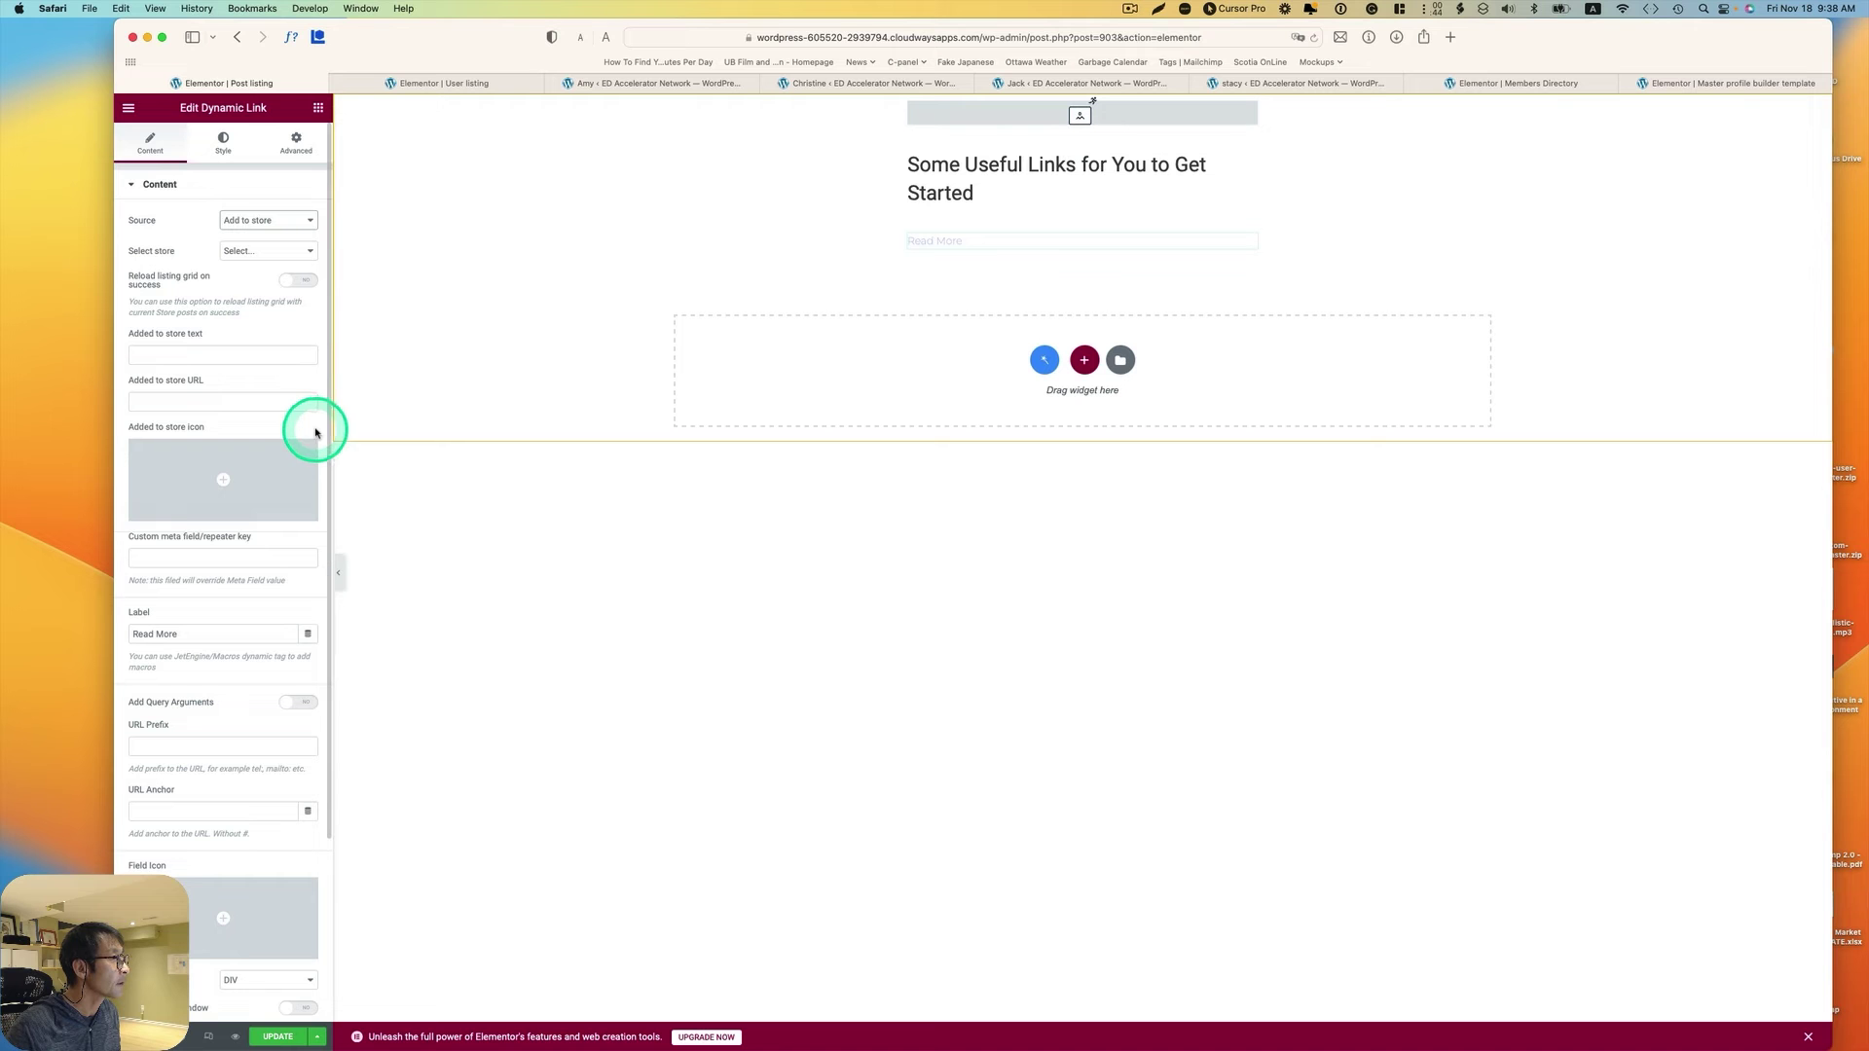
left_click(259, 250)
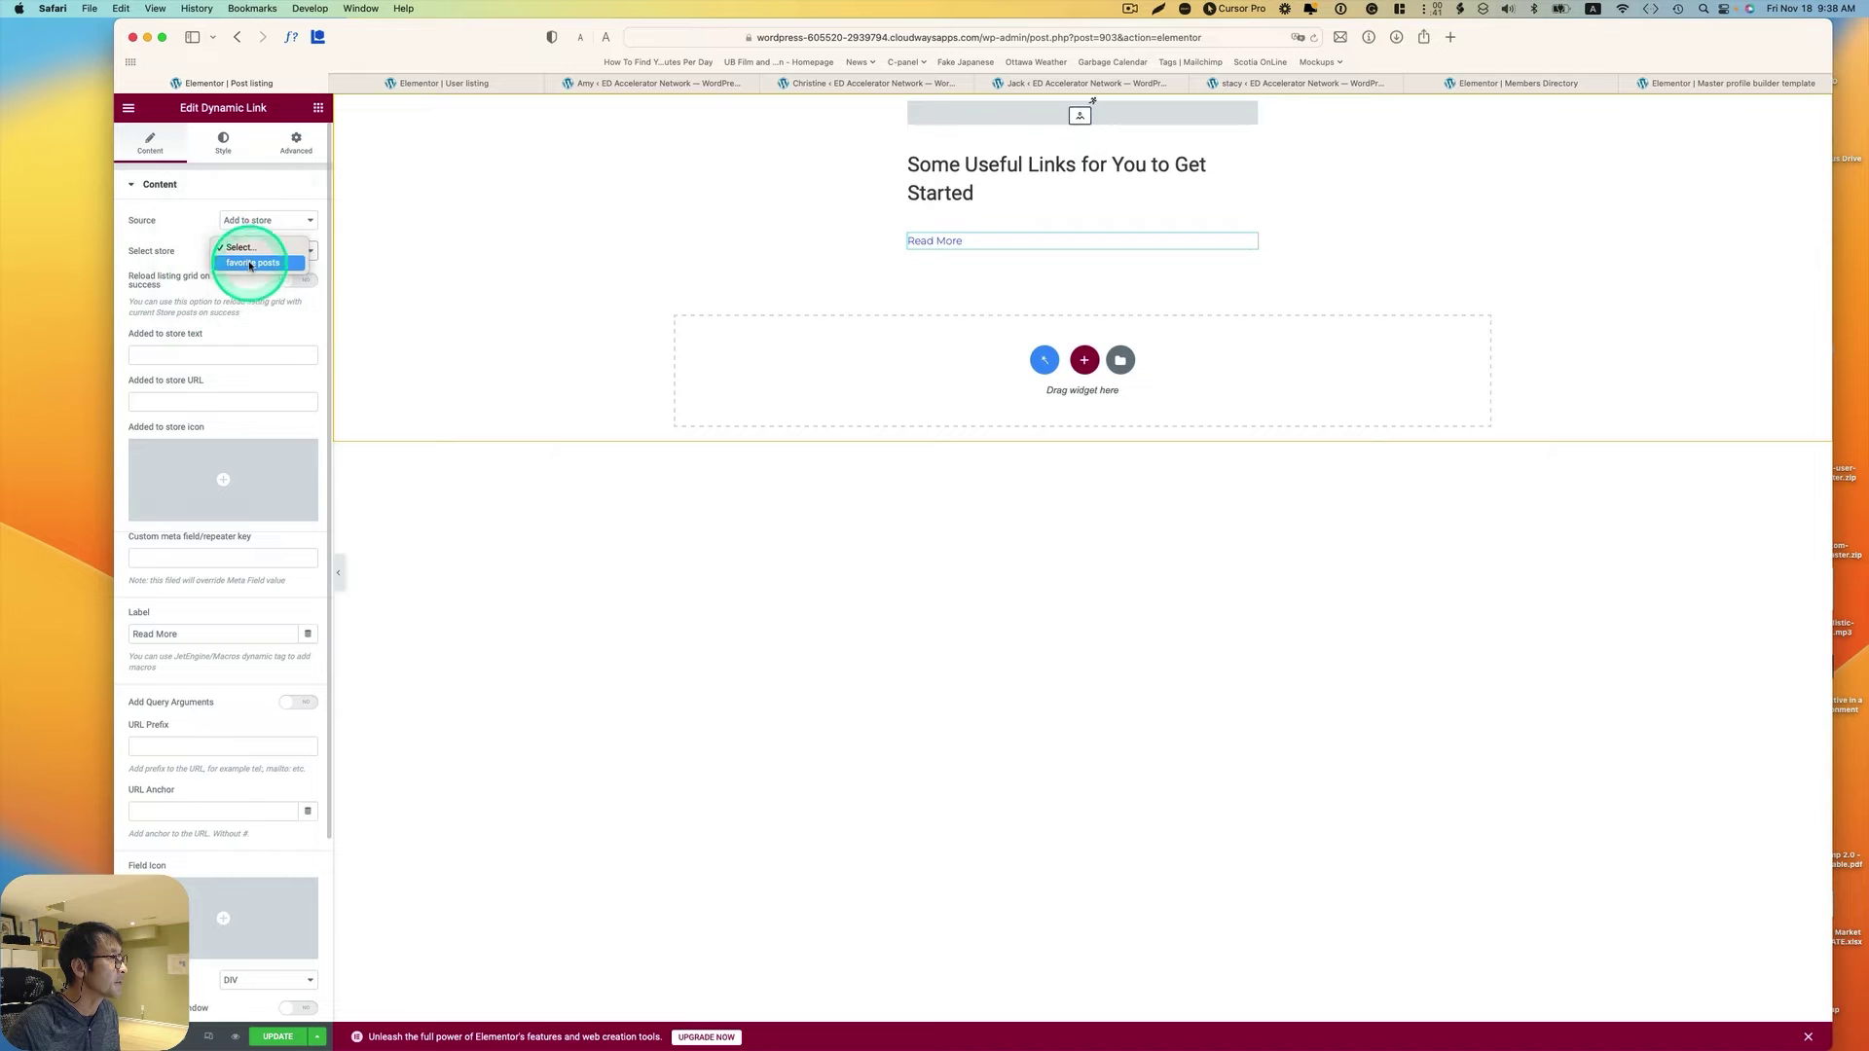
left_click(280, 277)
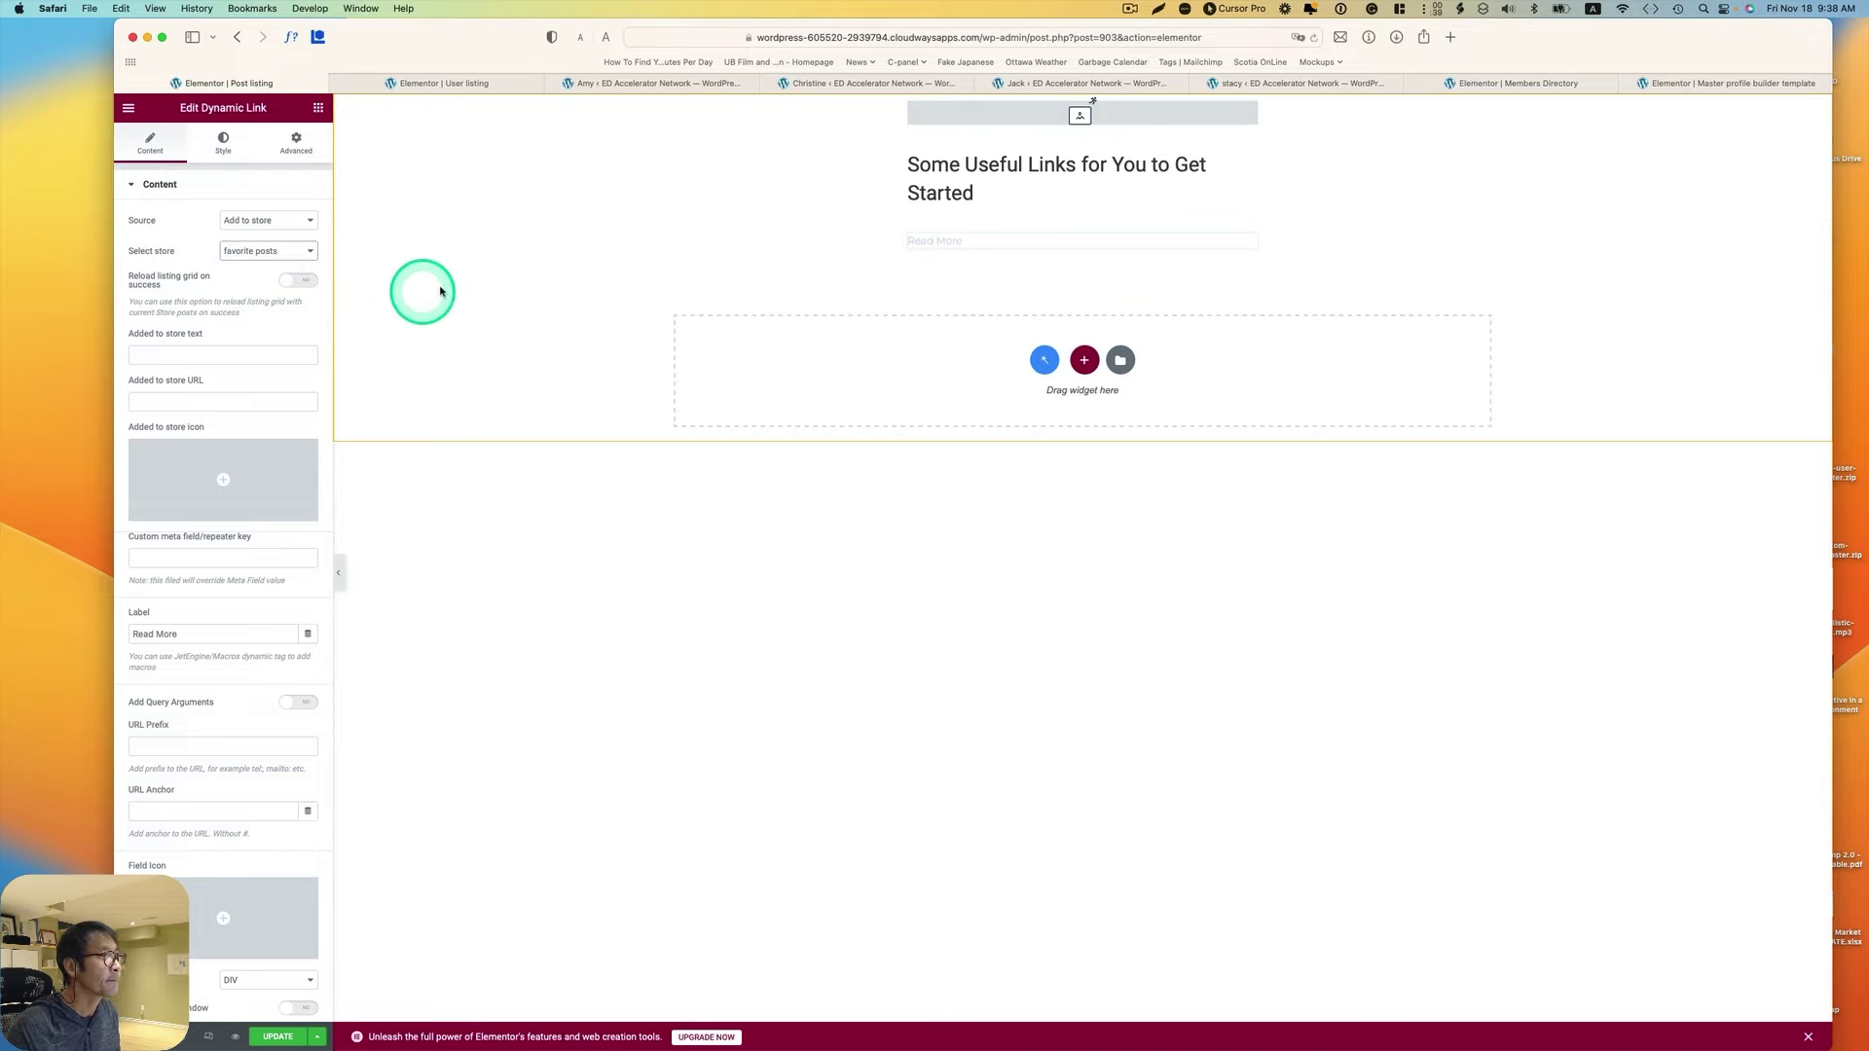
triple_click(196, 634)
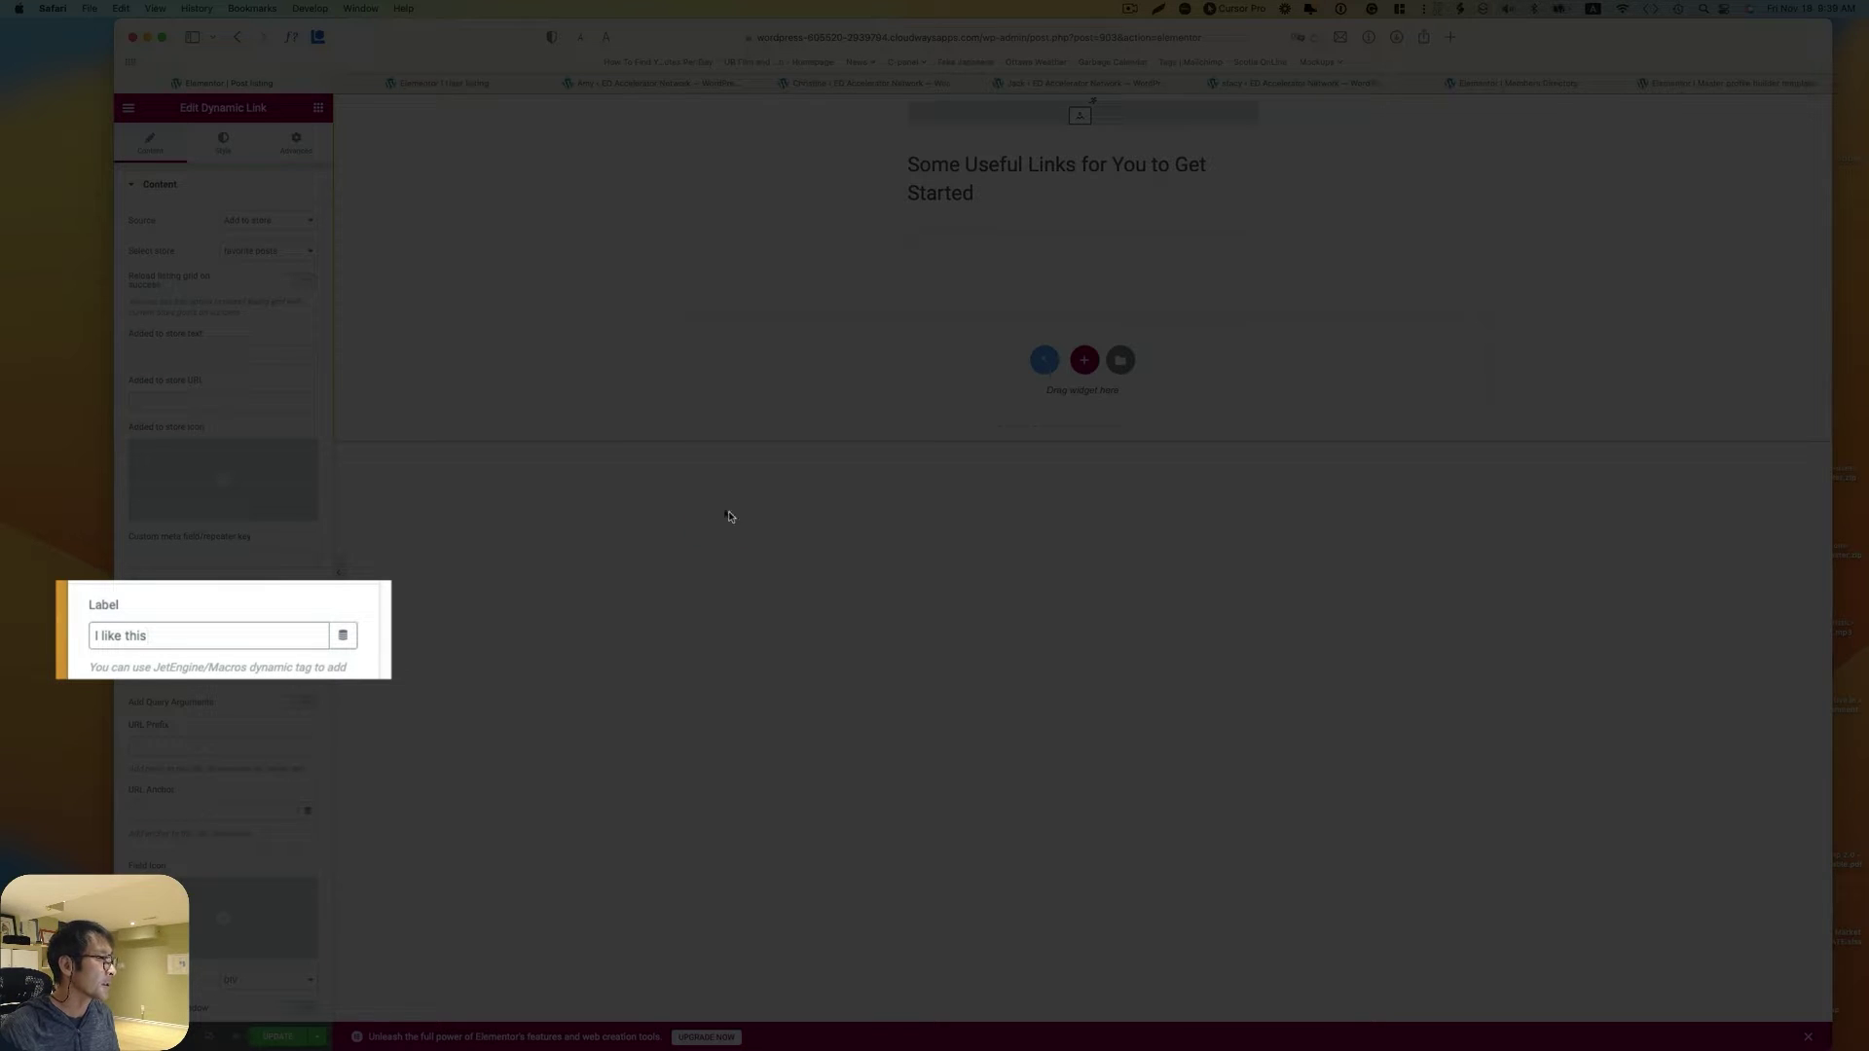
Step: Finish the link label as 'I like this' and duplicate the link widget
type("I like this")
right_click(1249, 241)
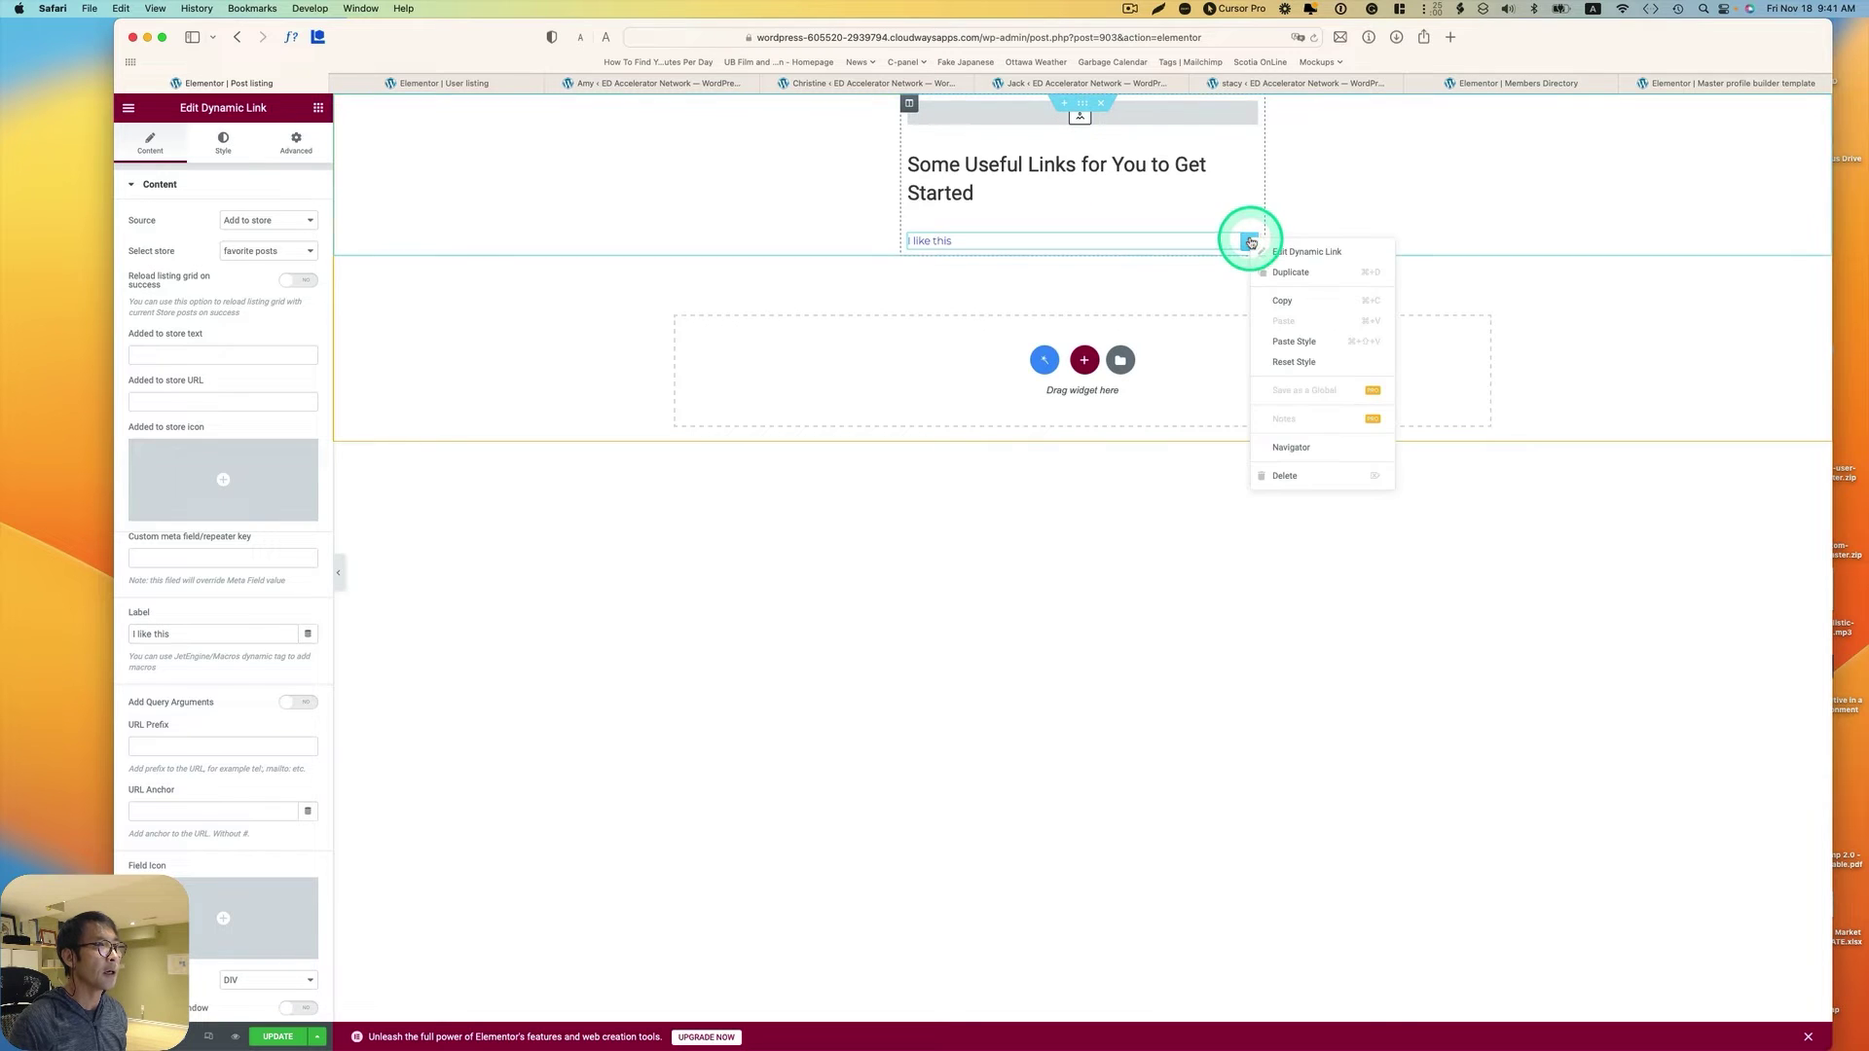
left_click(1294, 275)
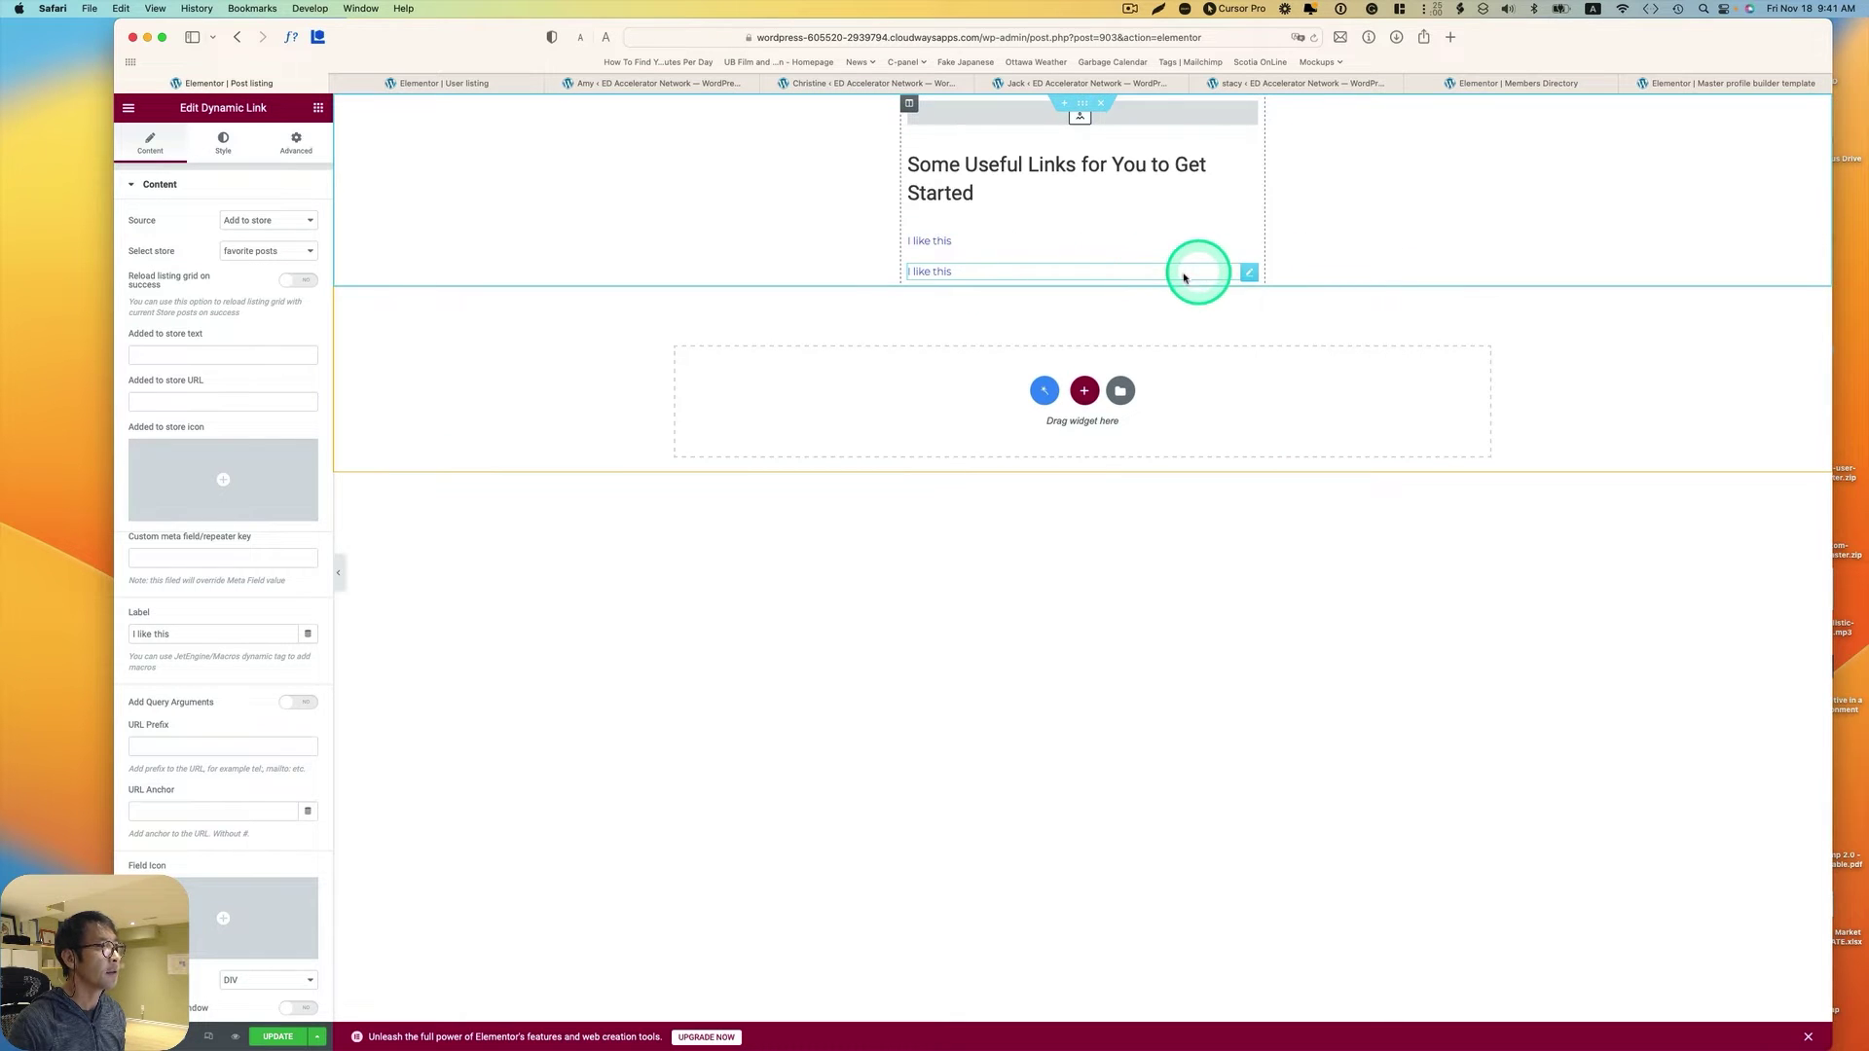
Step: Set the copy's source to Remove from store and select 'like' in its label for rewording
left_click(1245, 273)
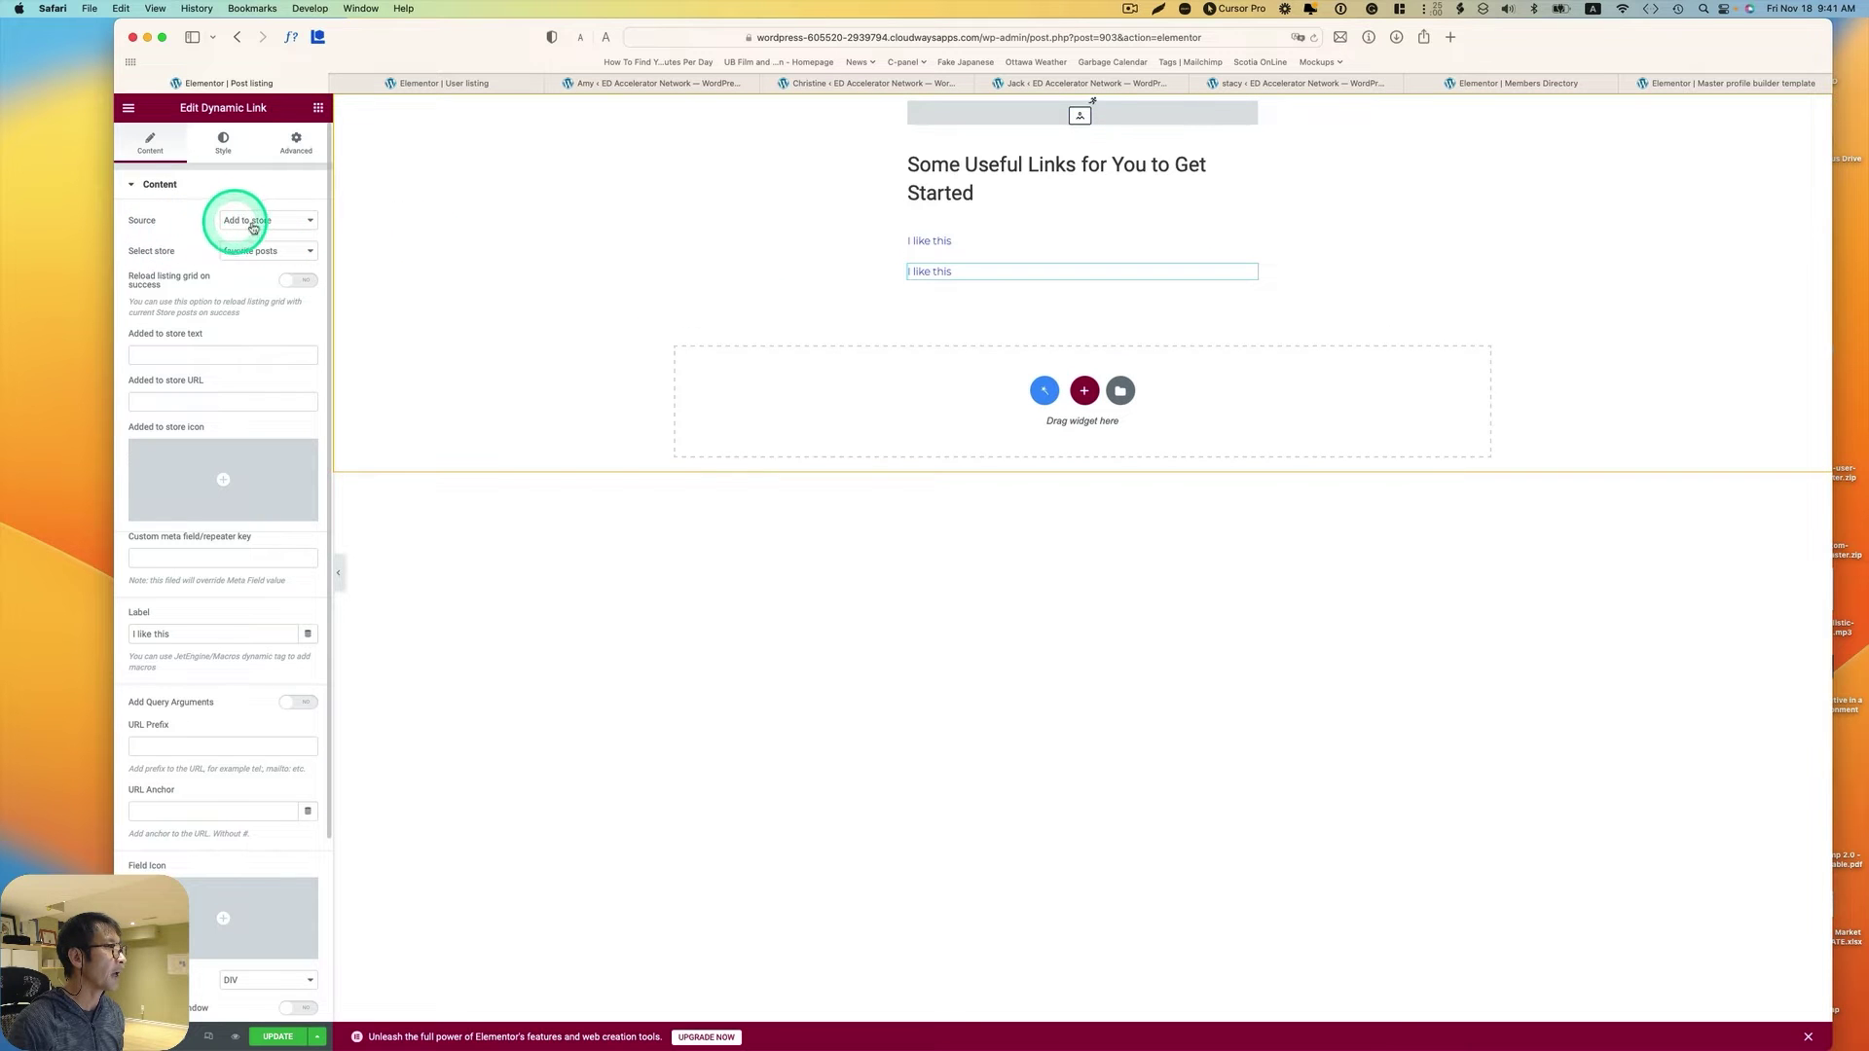
left_click(252, 226)
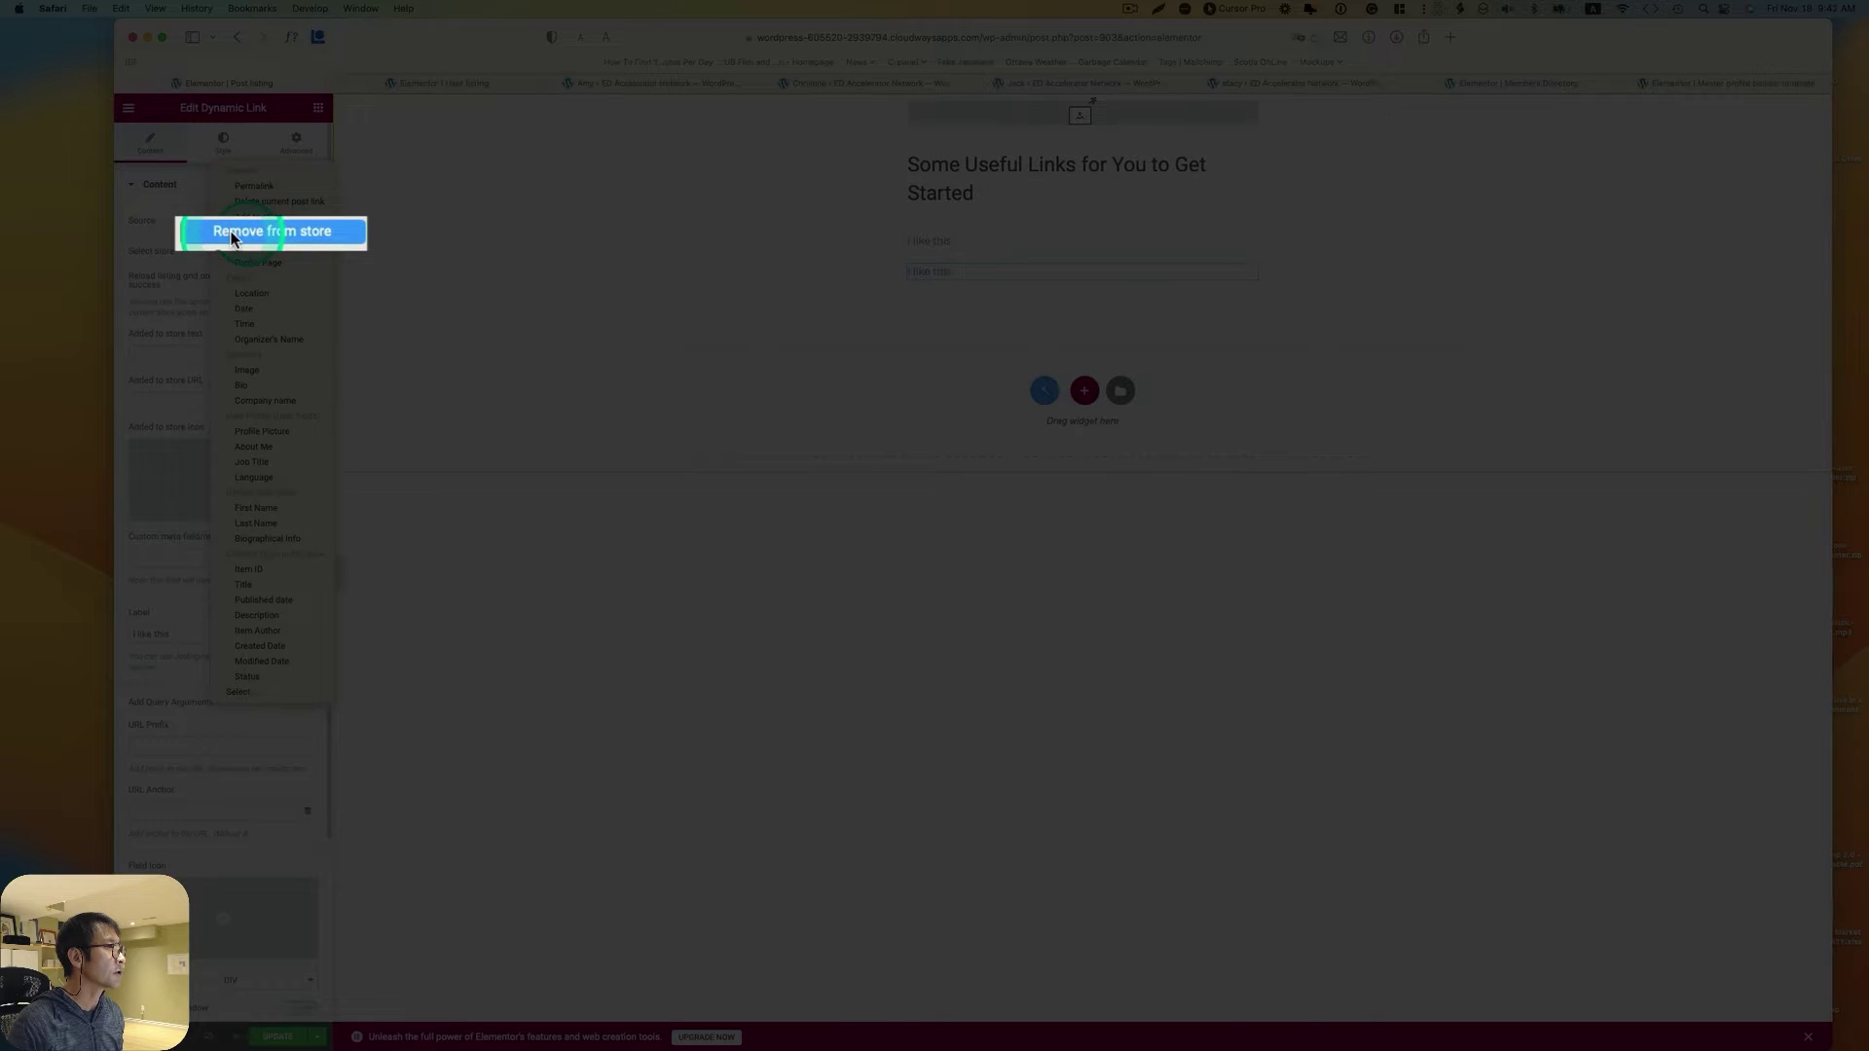
left_click(292, 235)
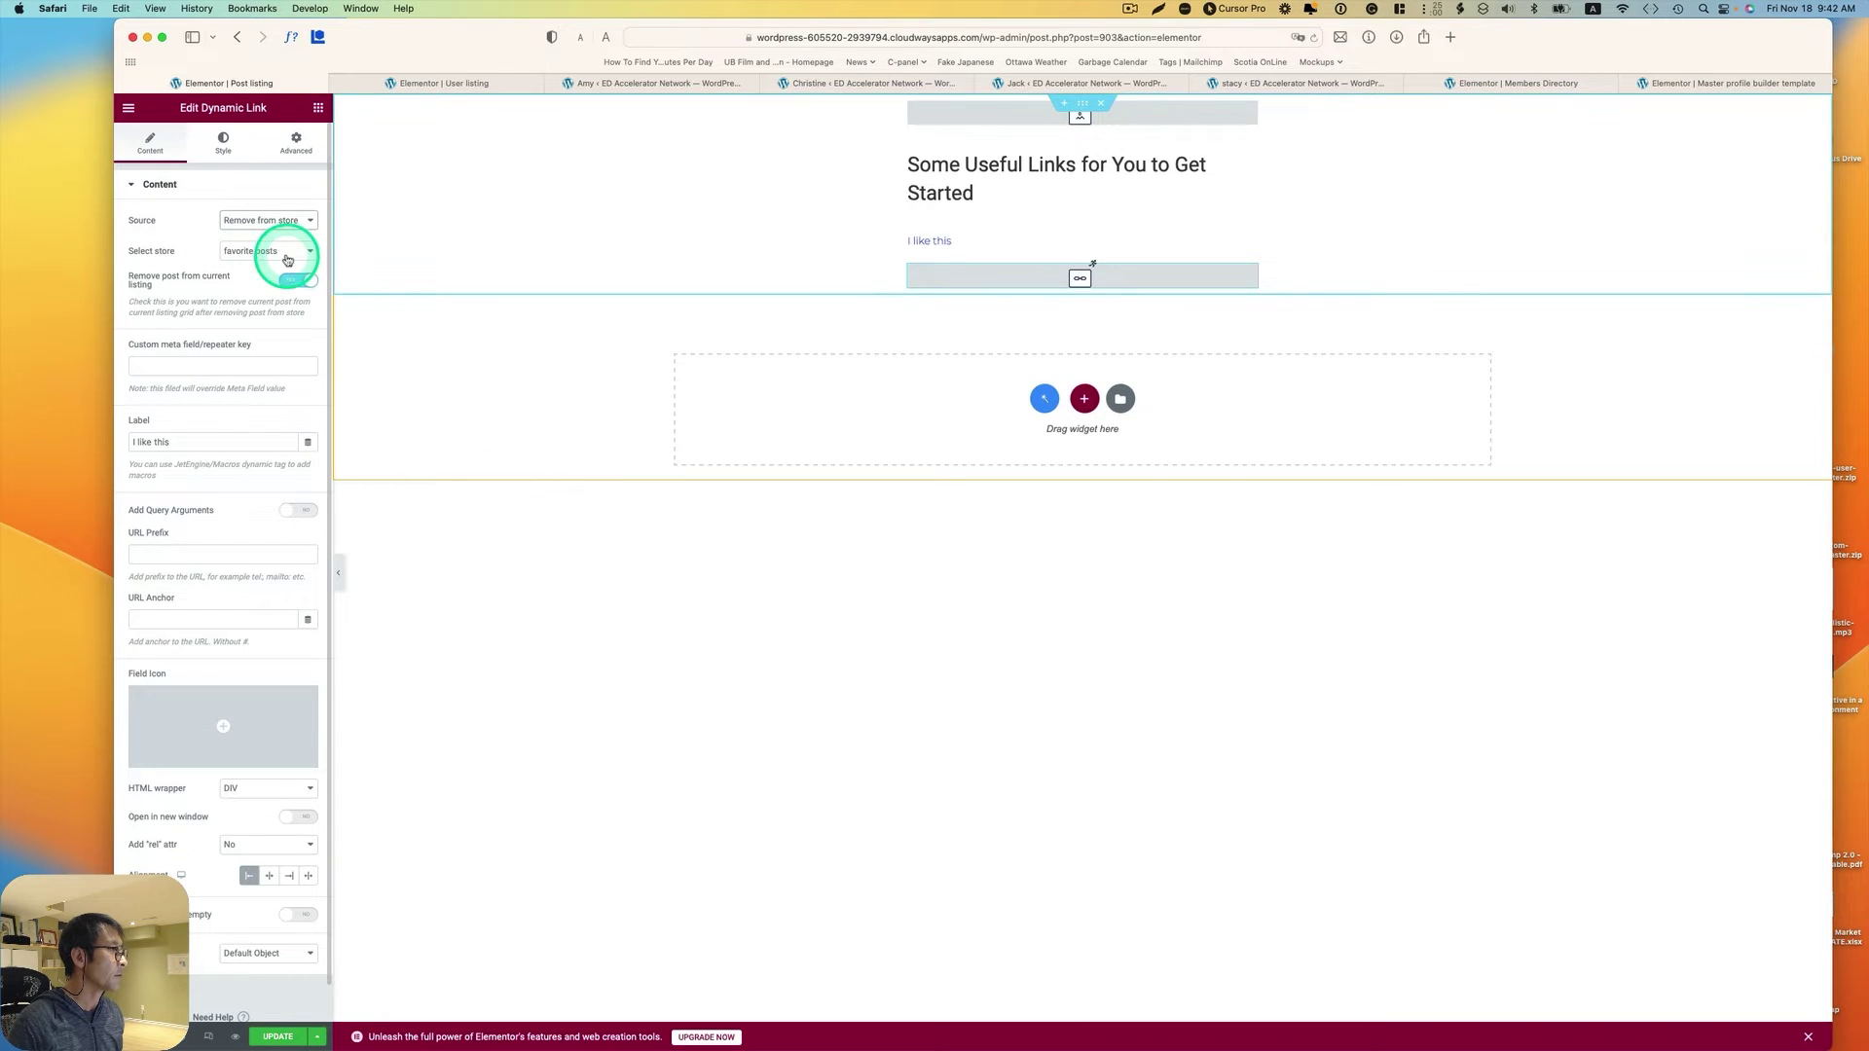
left_click(144, 443)
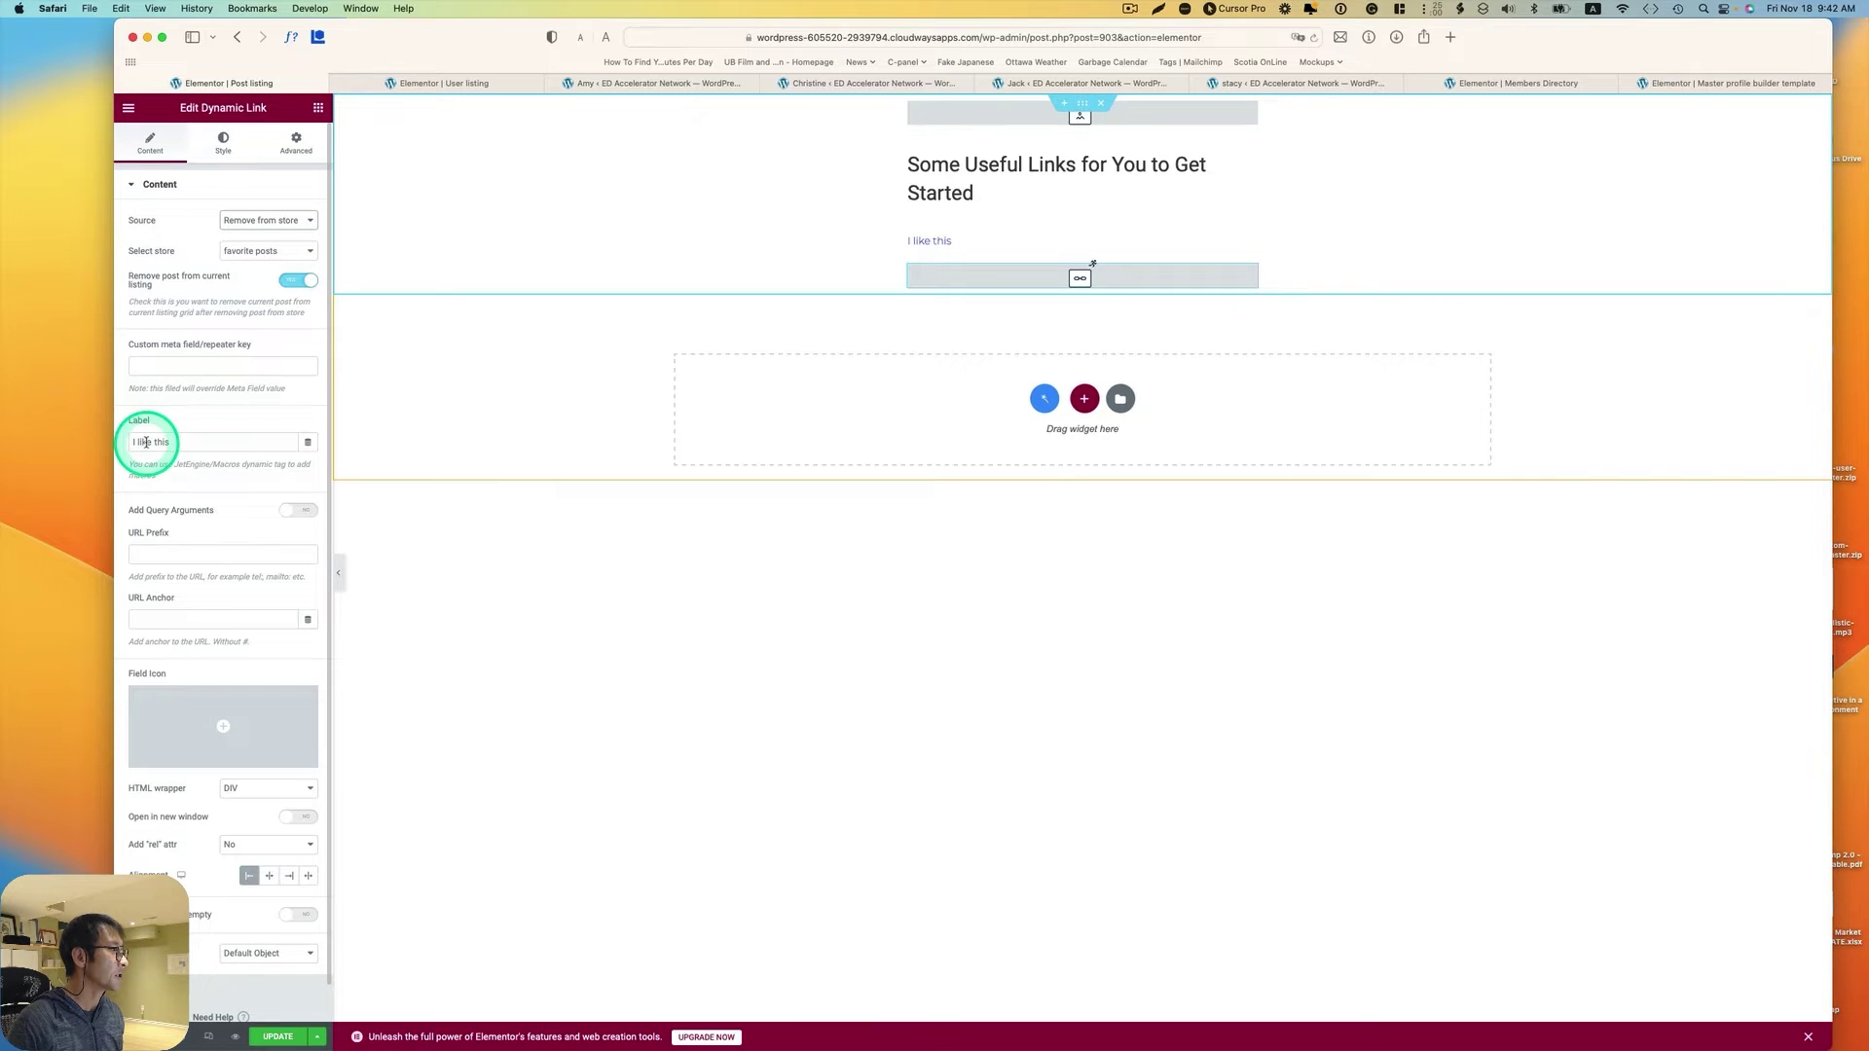
double_click(144, 444)
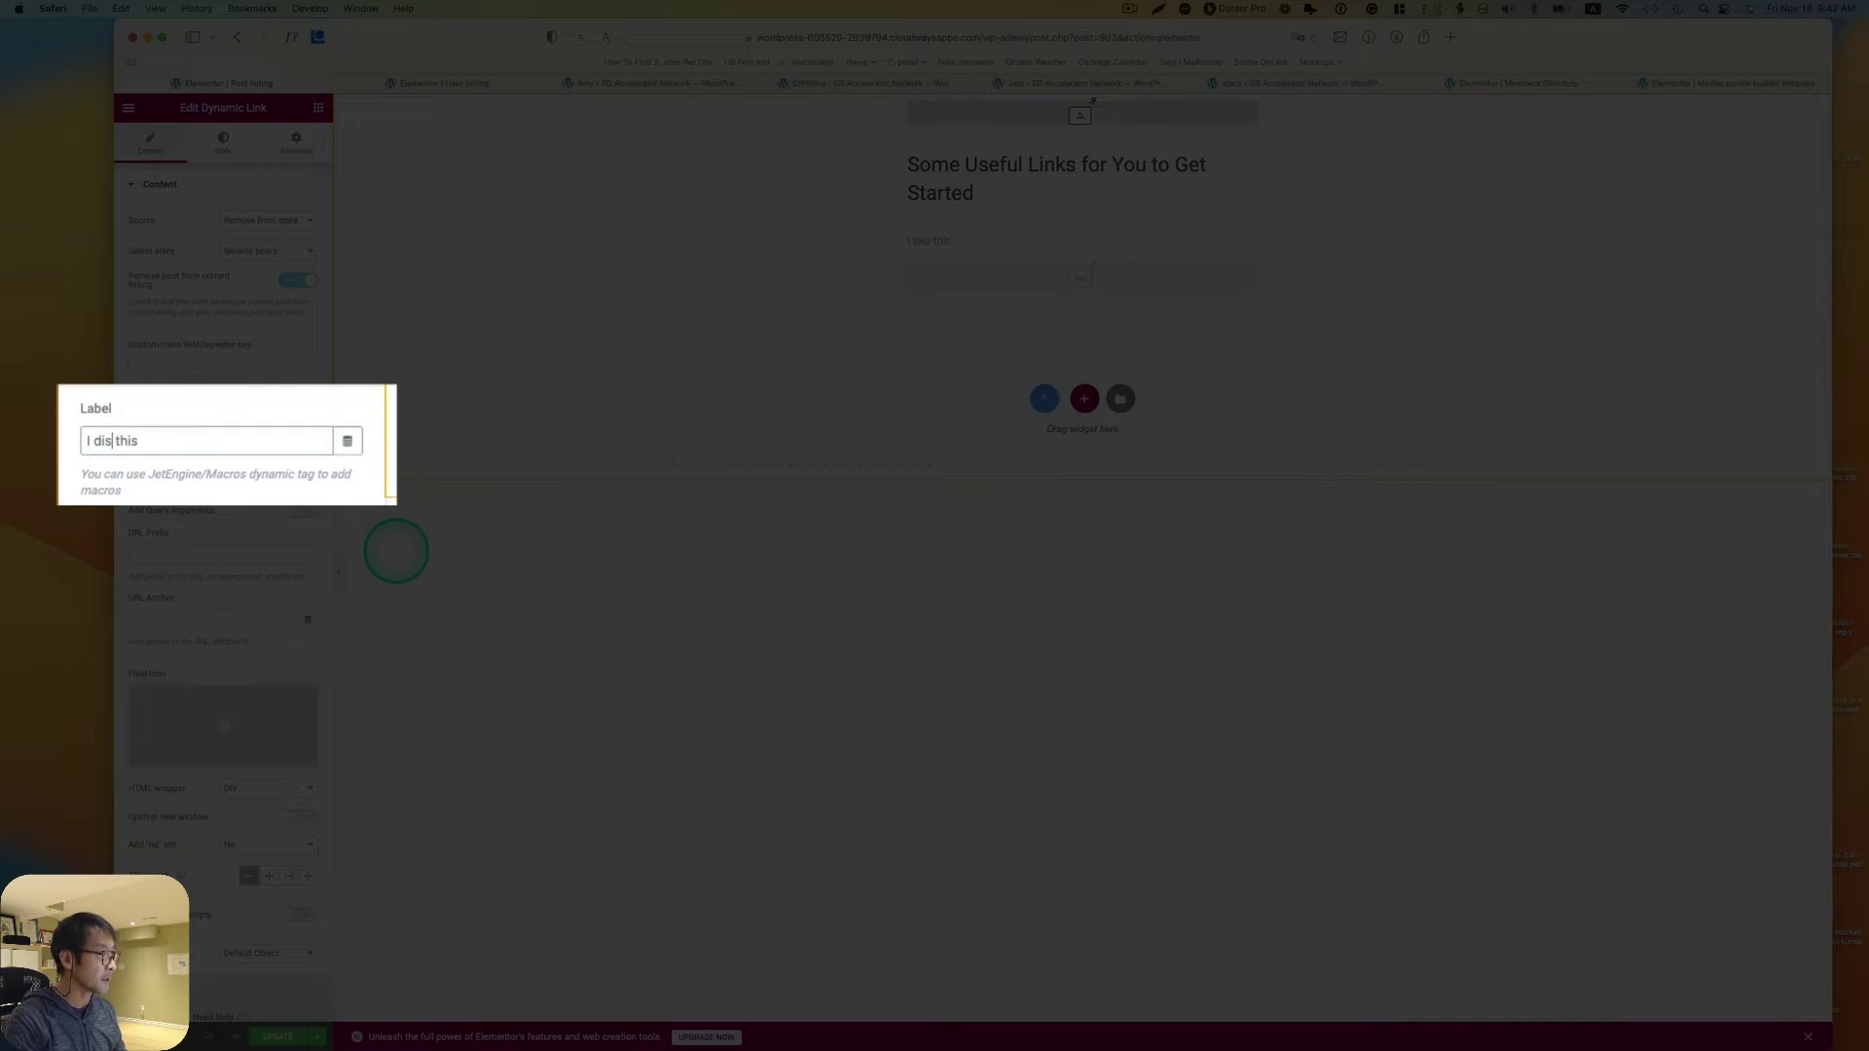
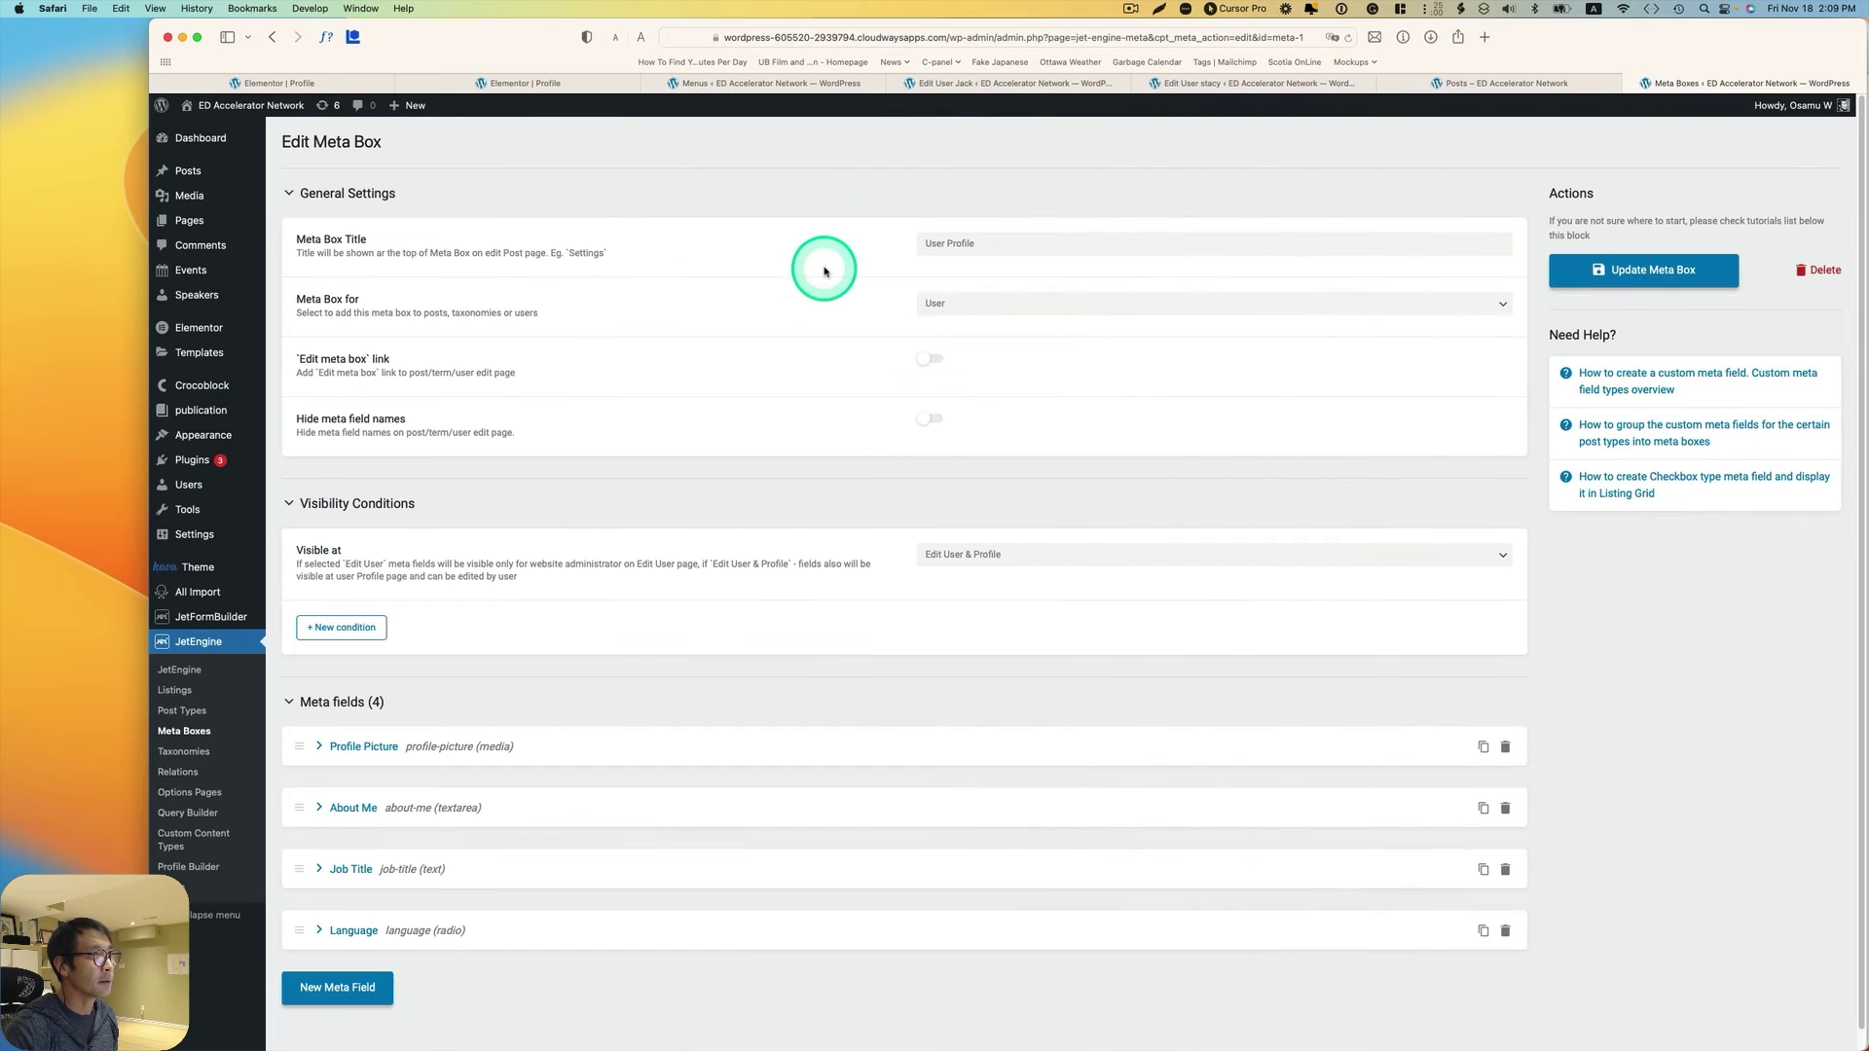
Step: Tile the Elementor Profile page left of the admin window and reopen JetEngine's User Profile meta box
left_click(501, 85)
key("ctrl+alt+Left")
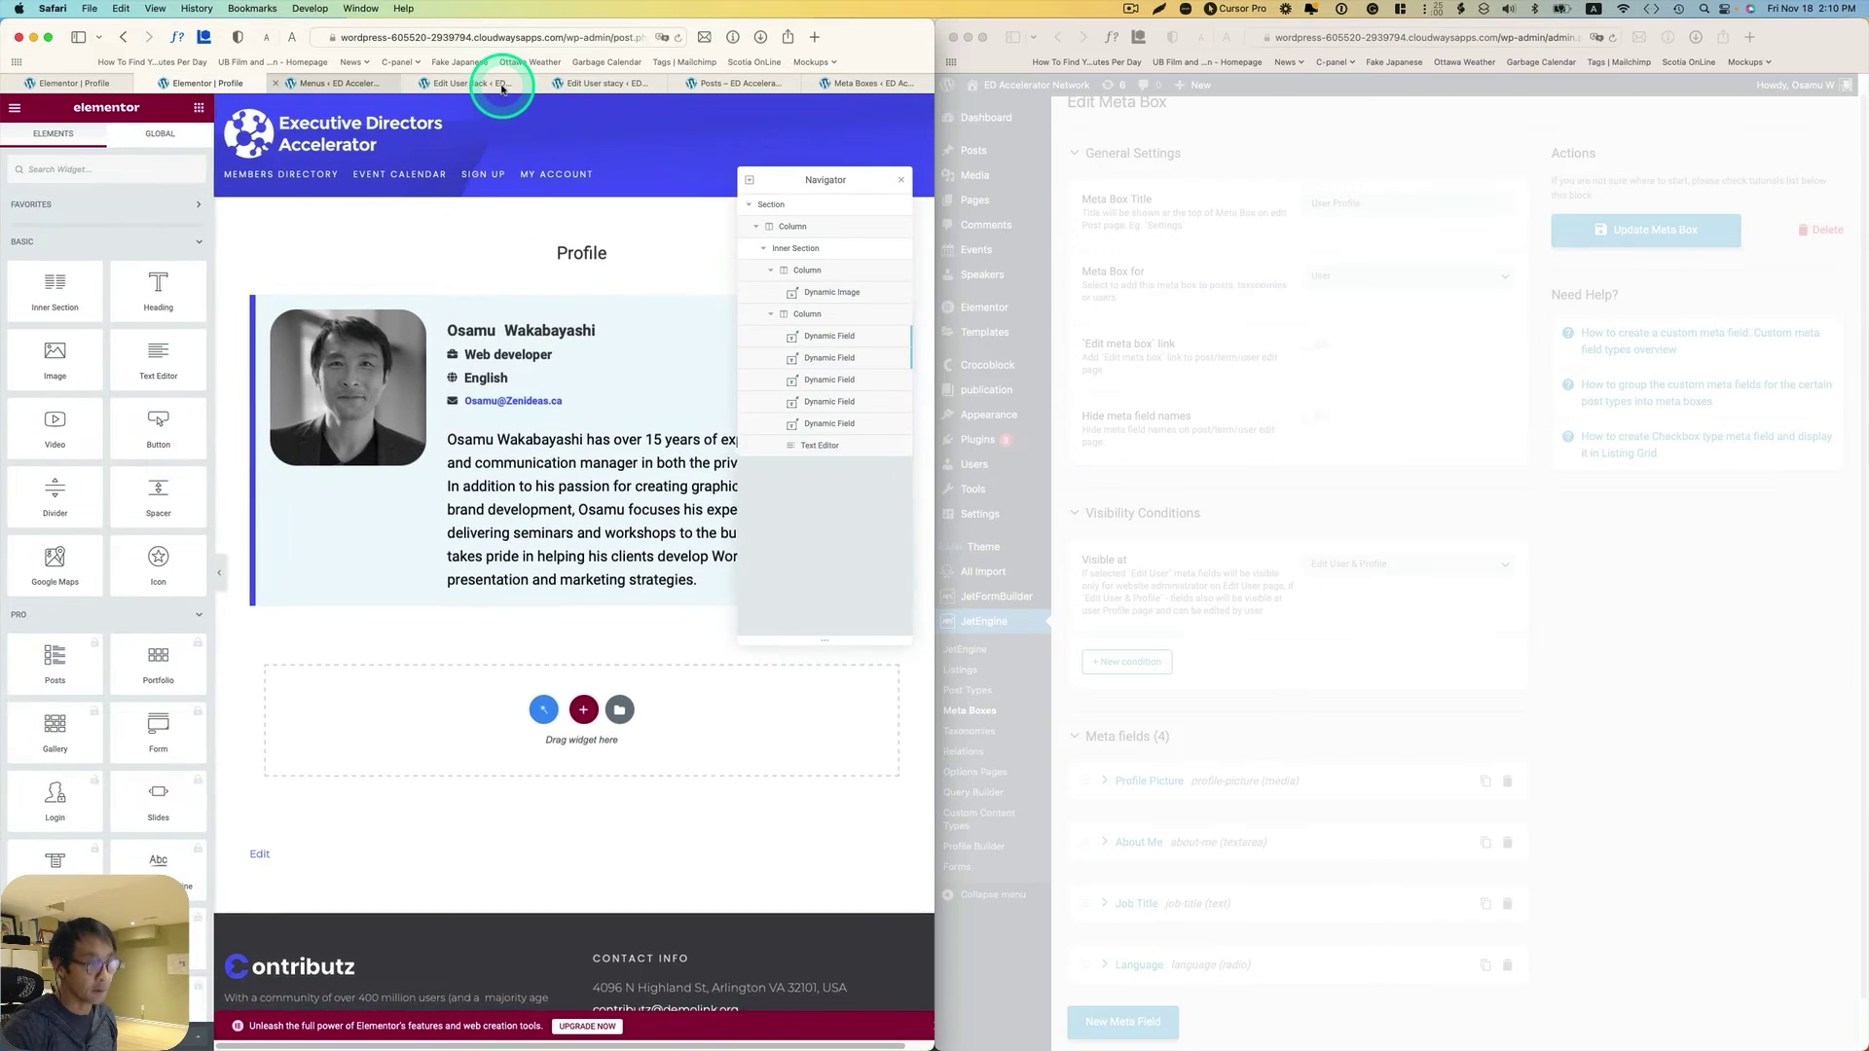
left_click(1354, 654)
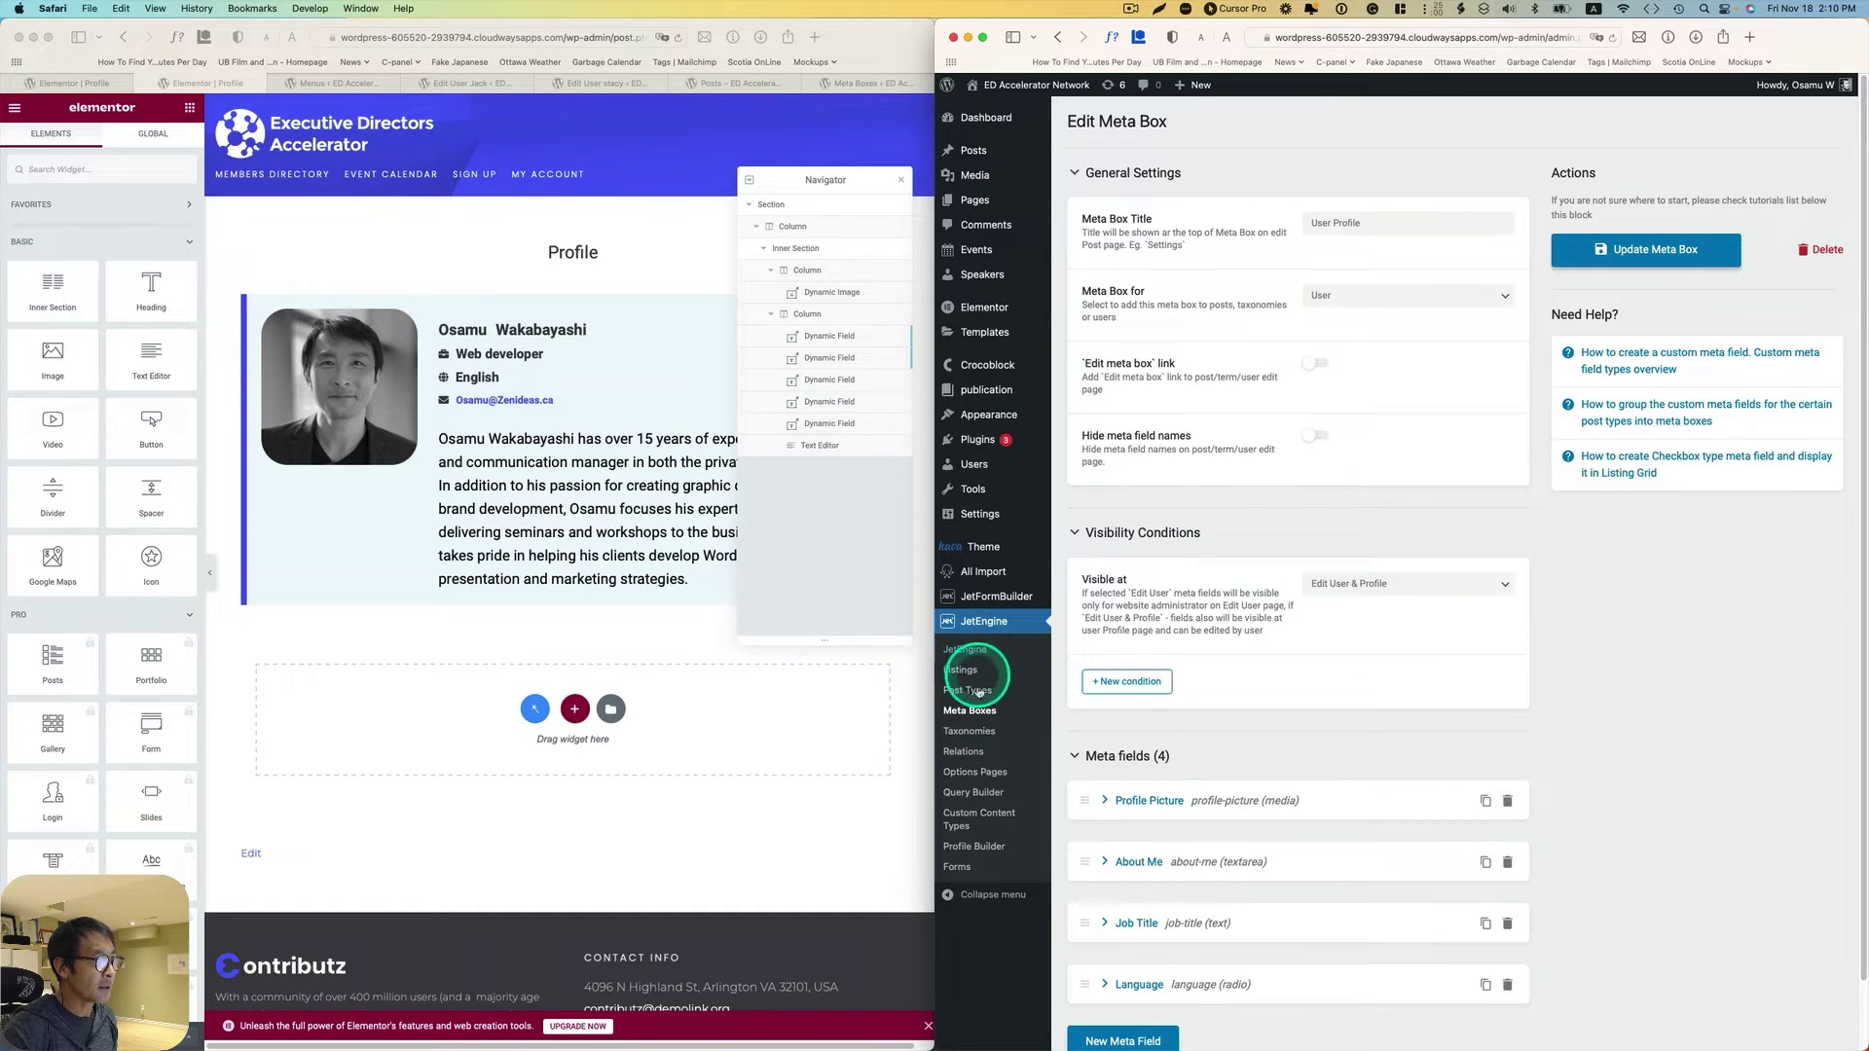
left_click(984, 718)
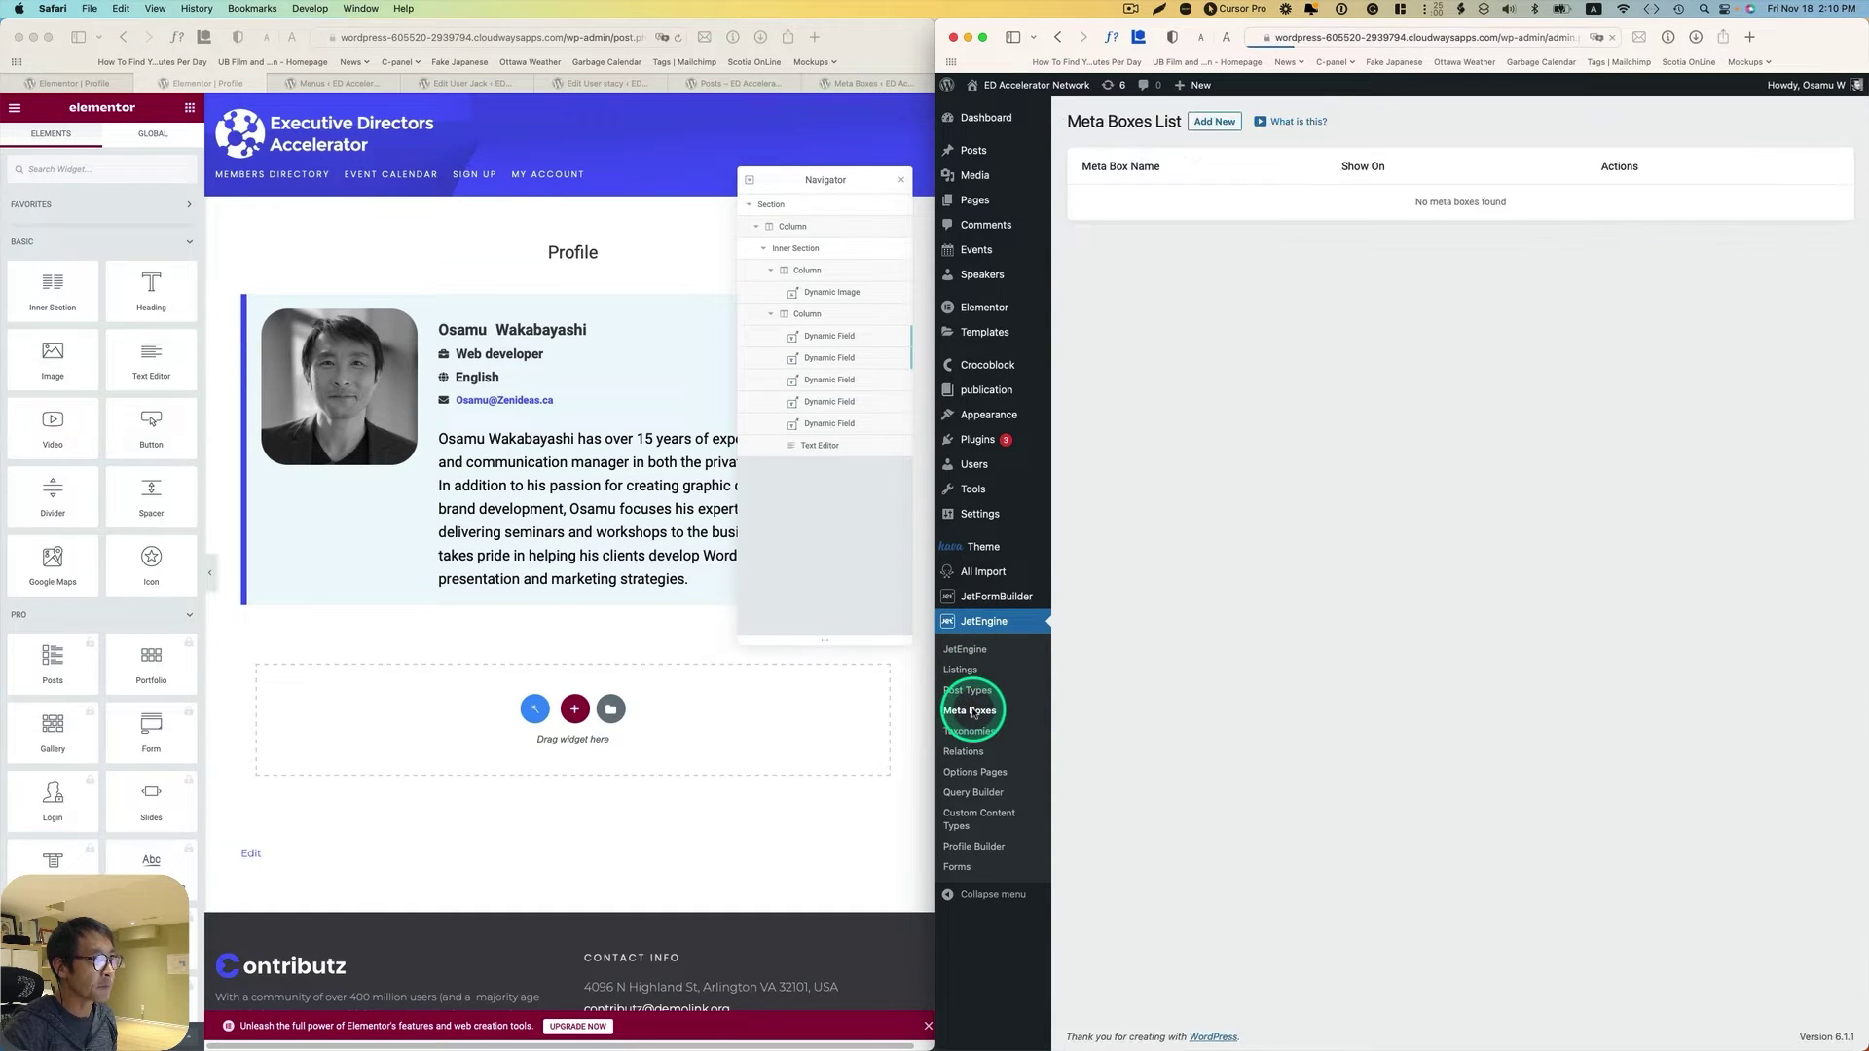
left_click(1096, 205)
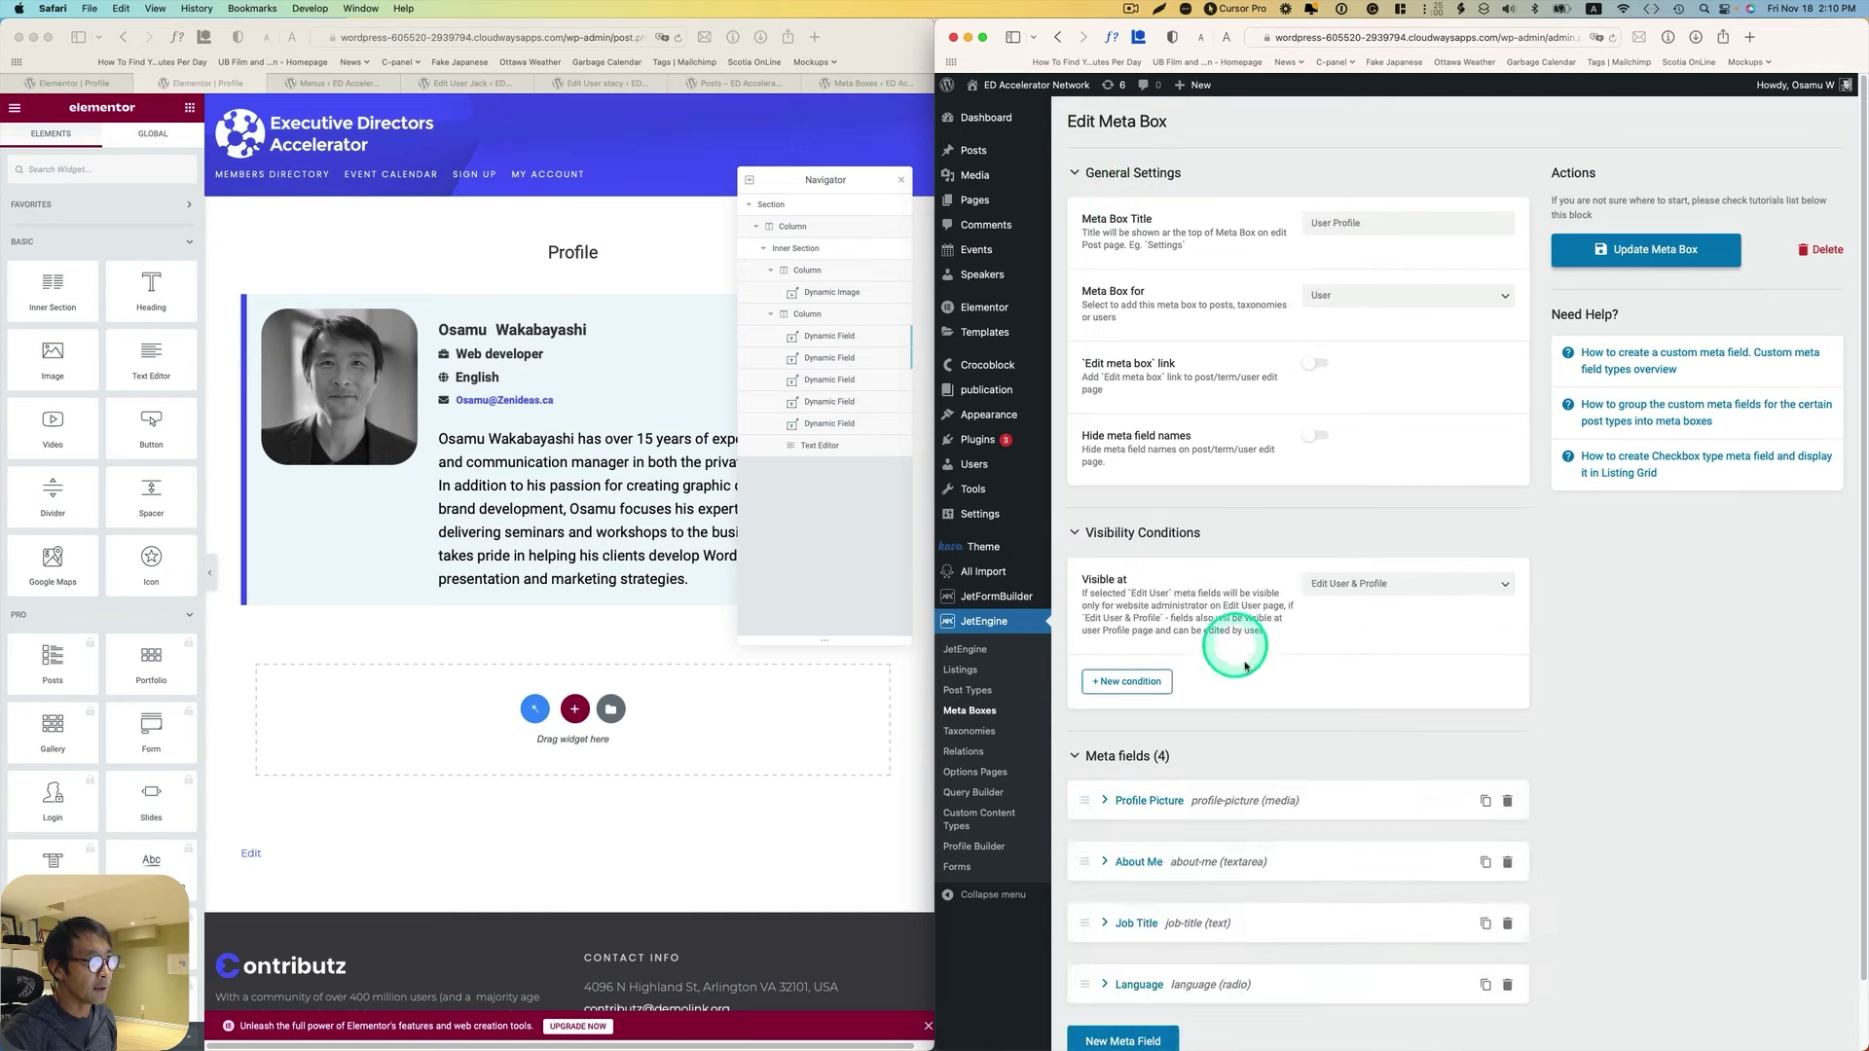
scroll(1200, 730, "down", 2)
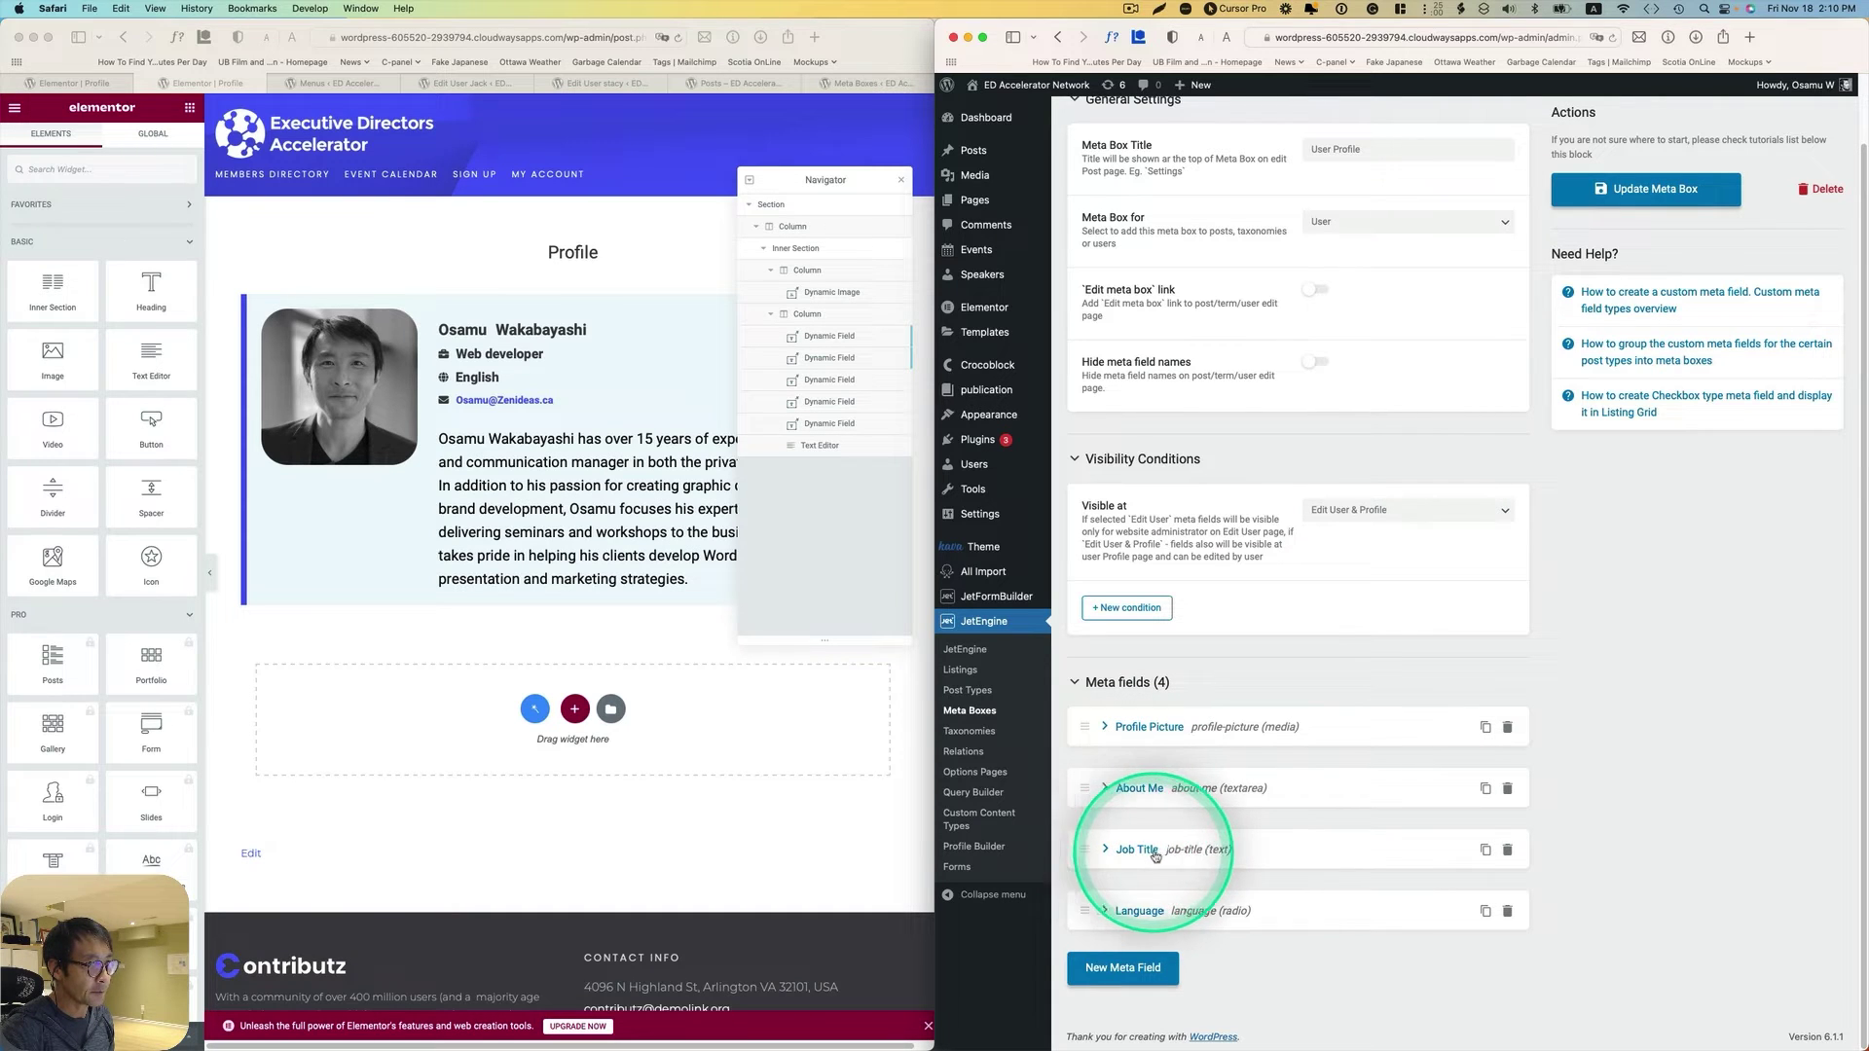
Step: Check that the English dynamic field uses Meta Data with the Job Title field
left_click(681, 420)
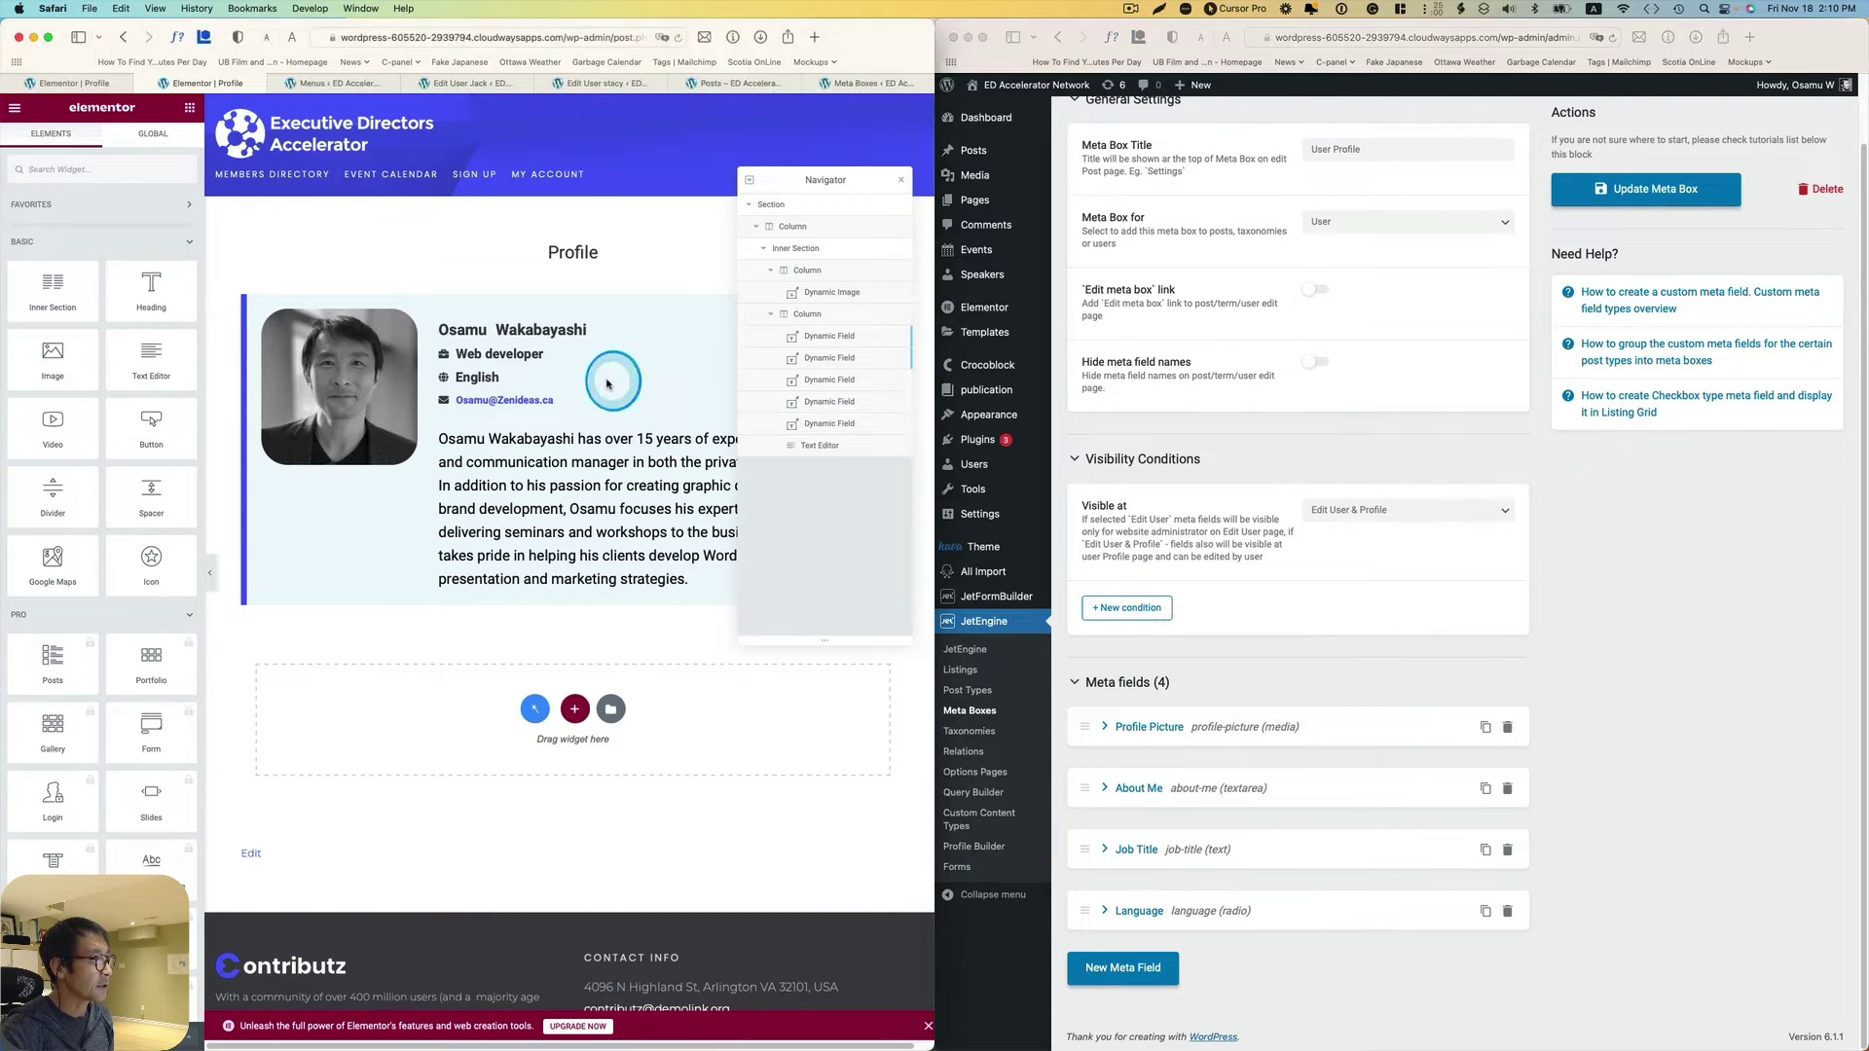
left_click(477, 367)
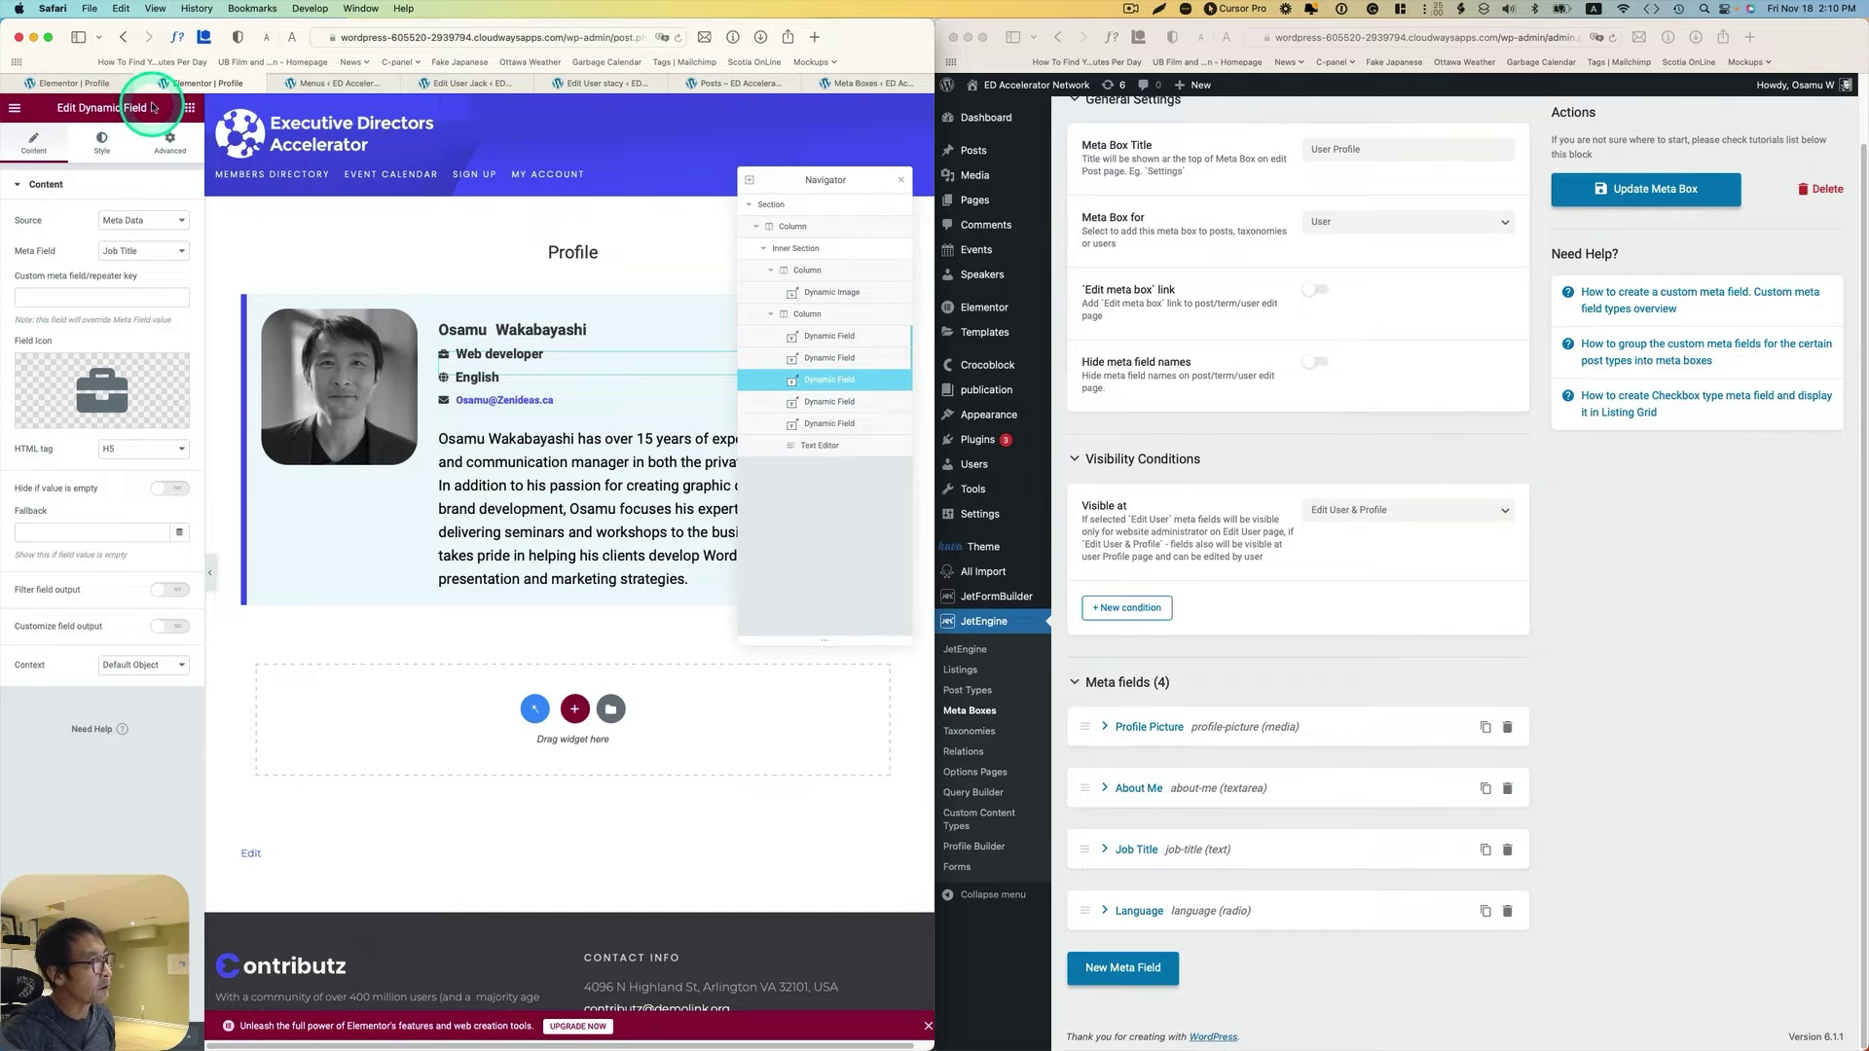
left_click(154, 219)
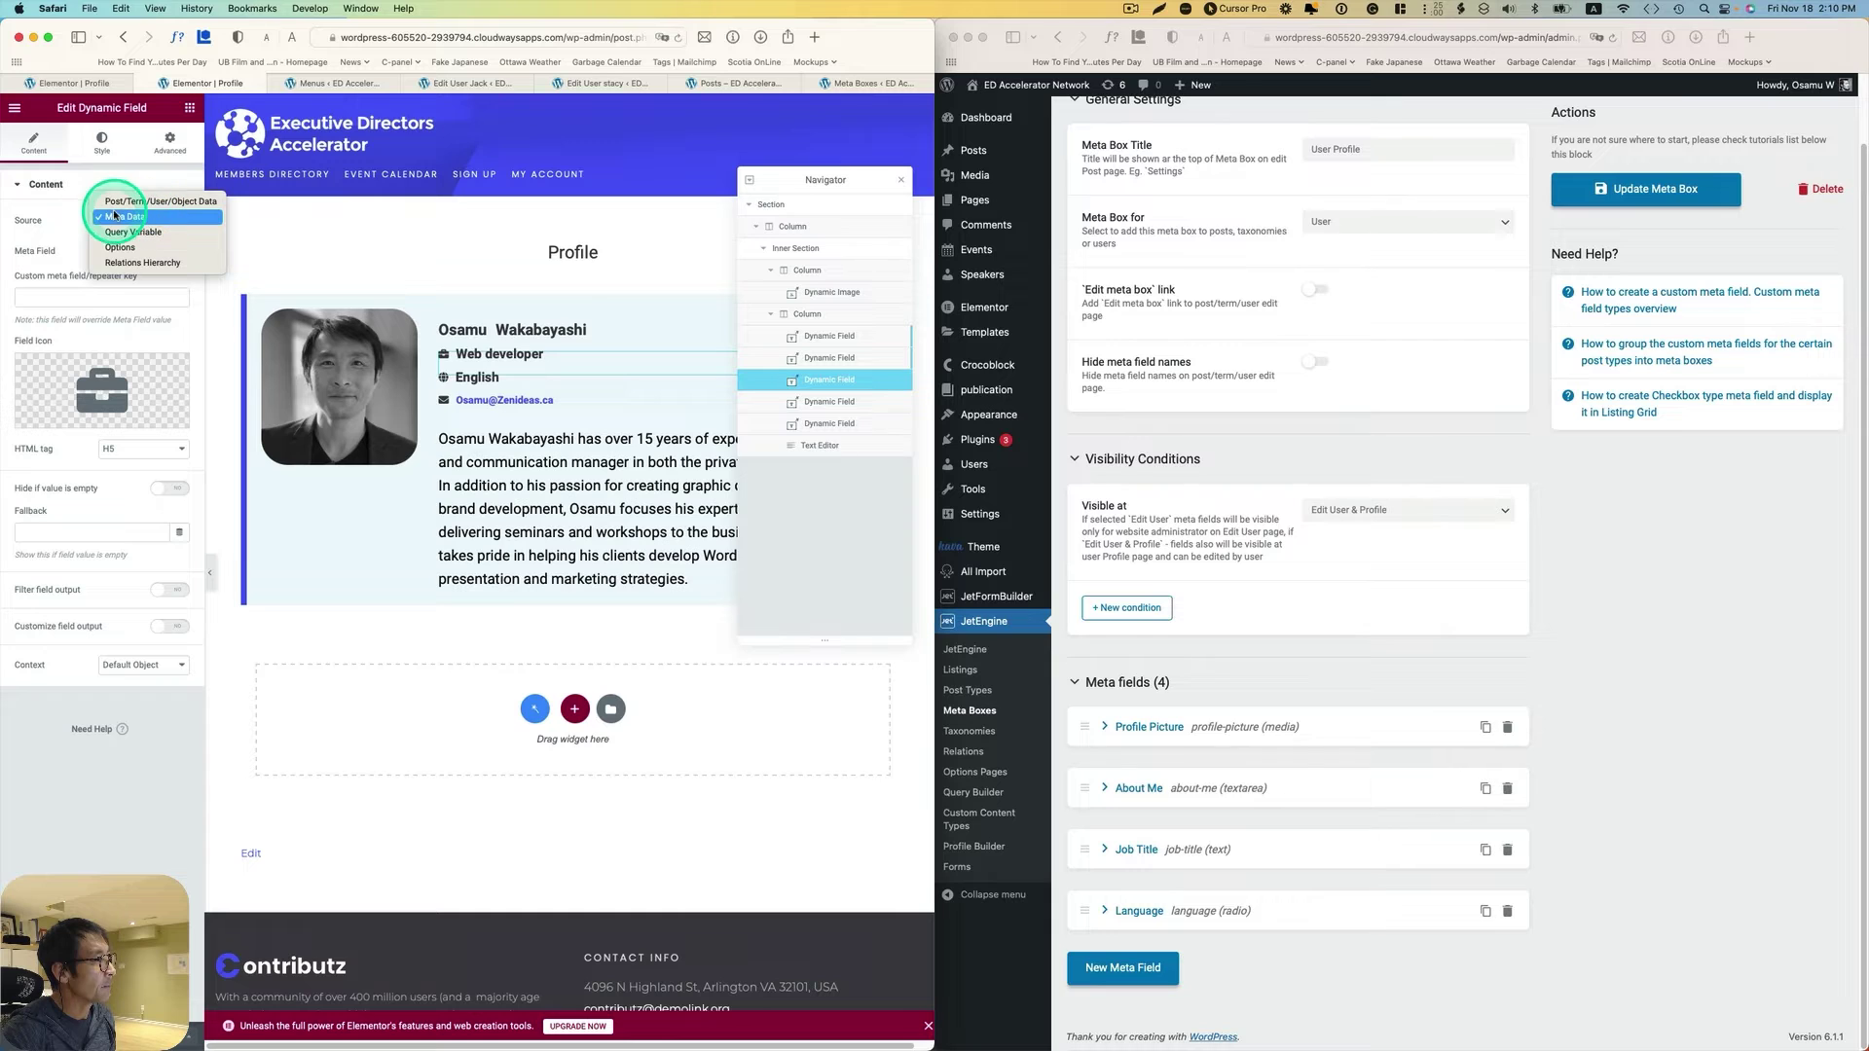
left_click(129, 219)
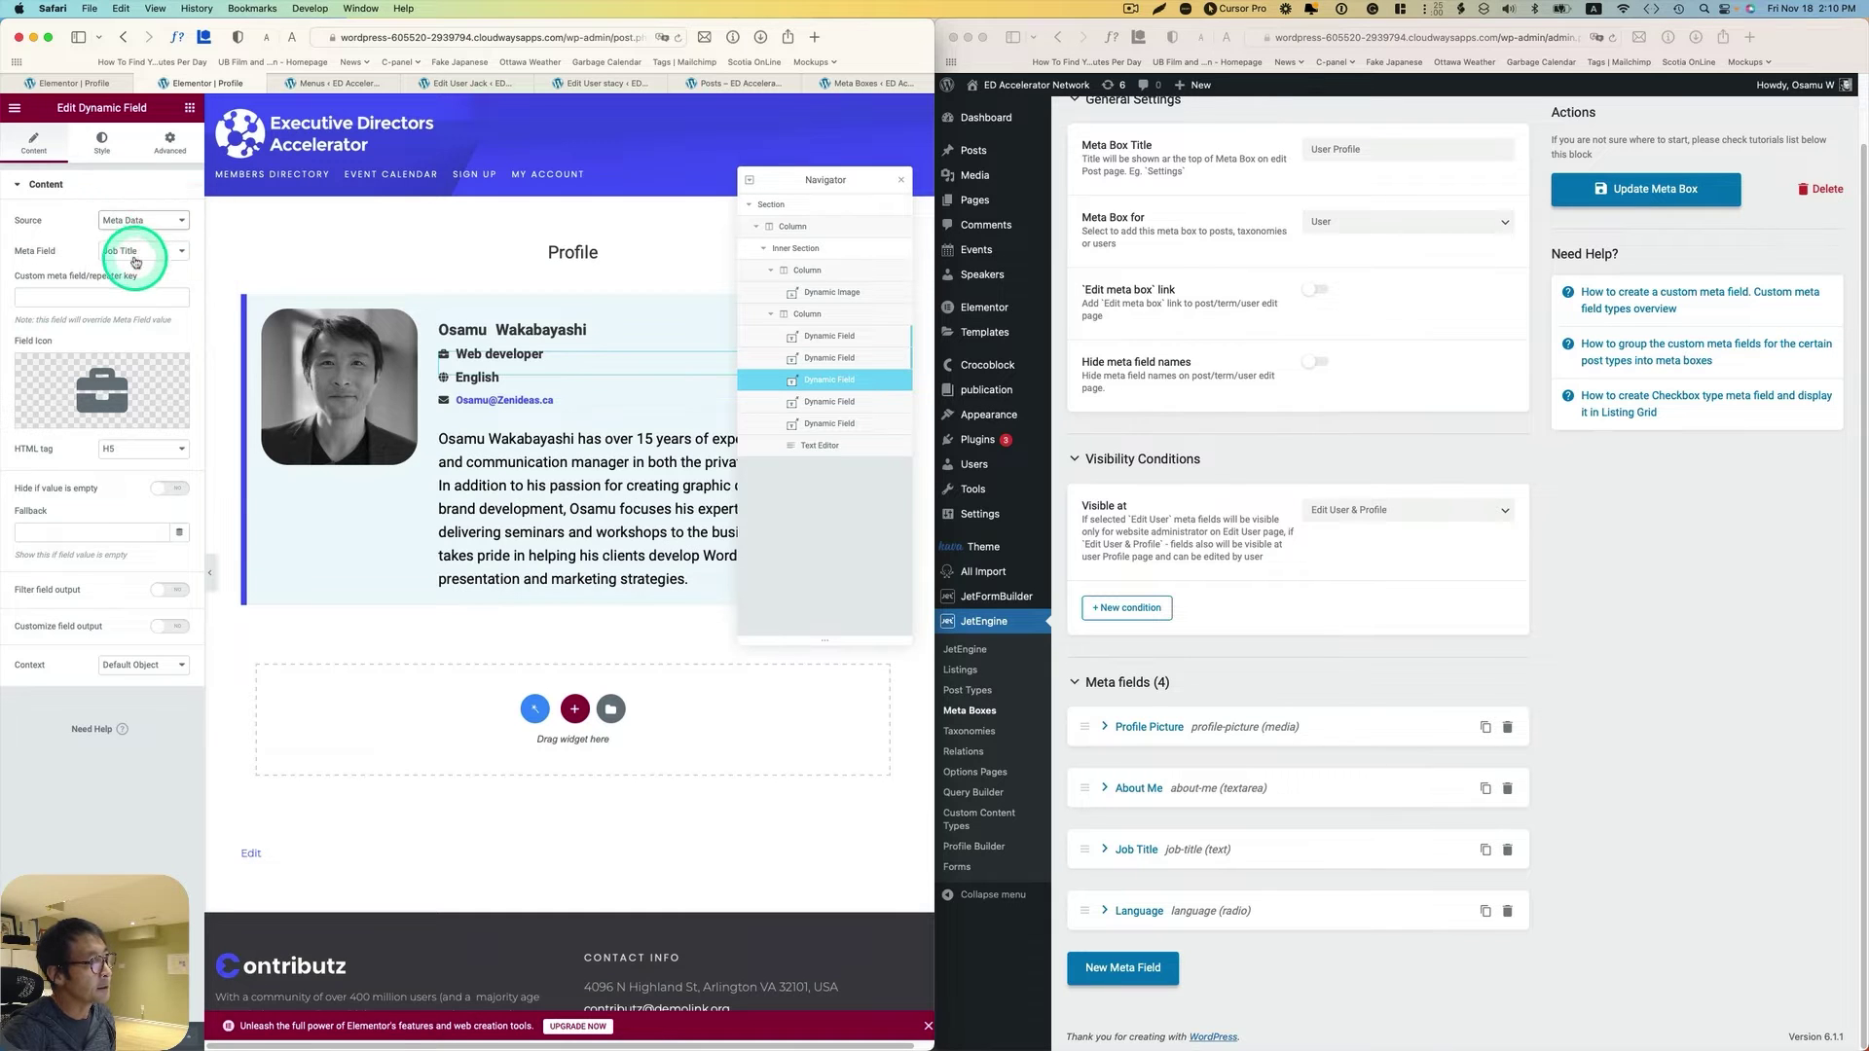
left_click(136, 251)
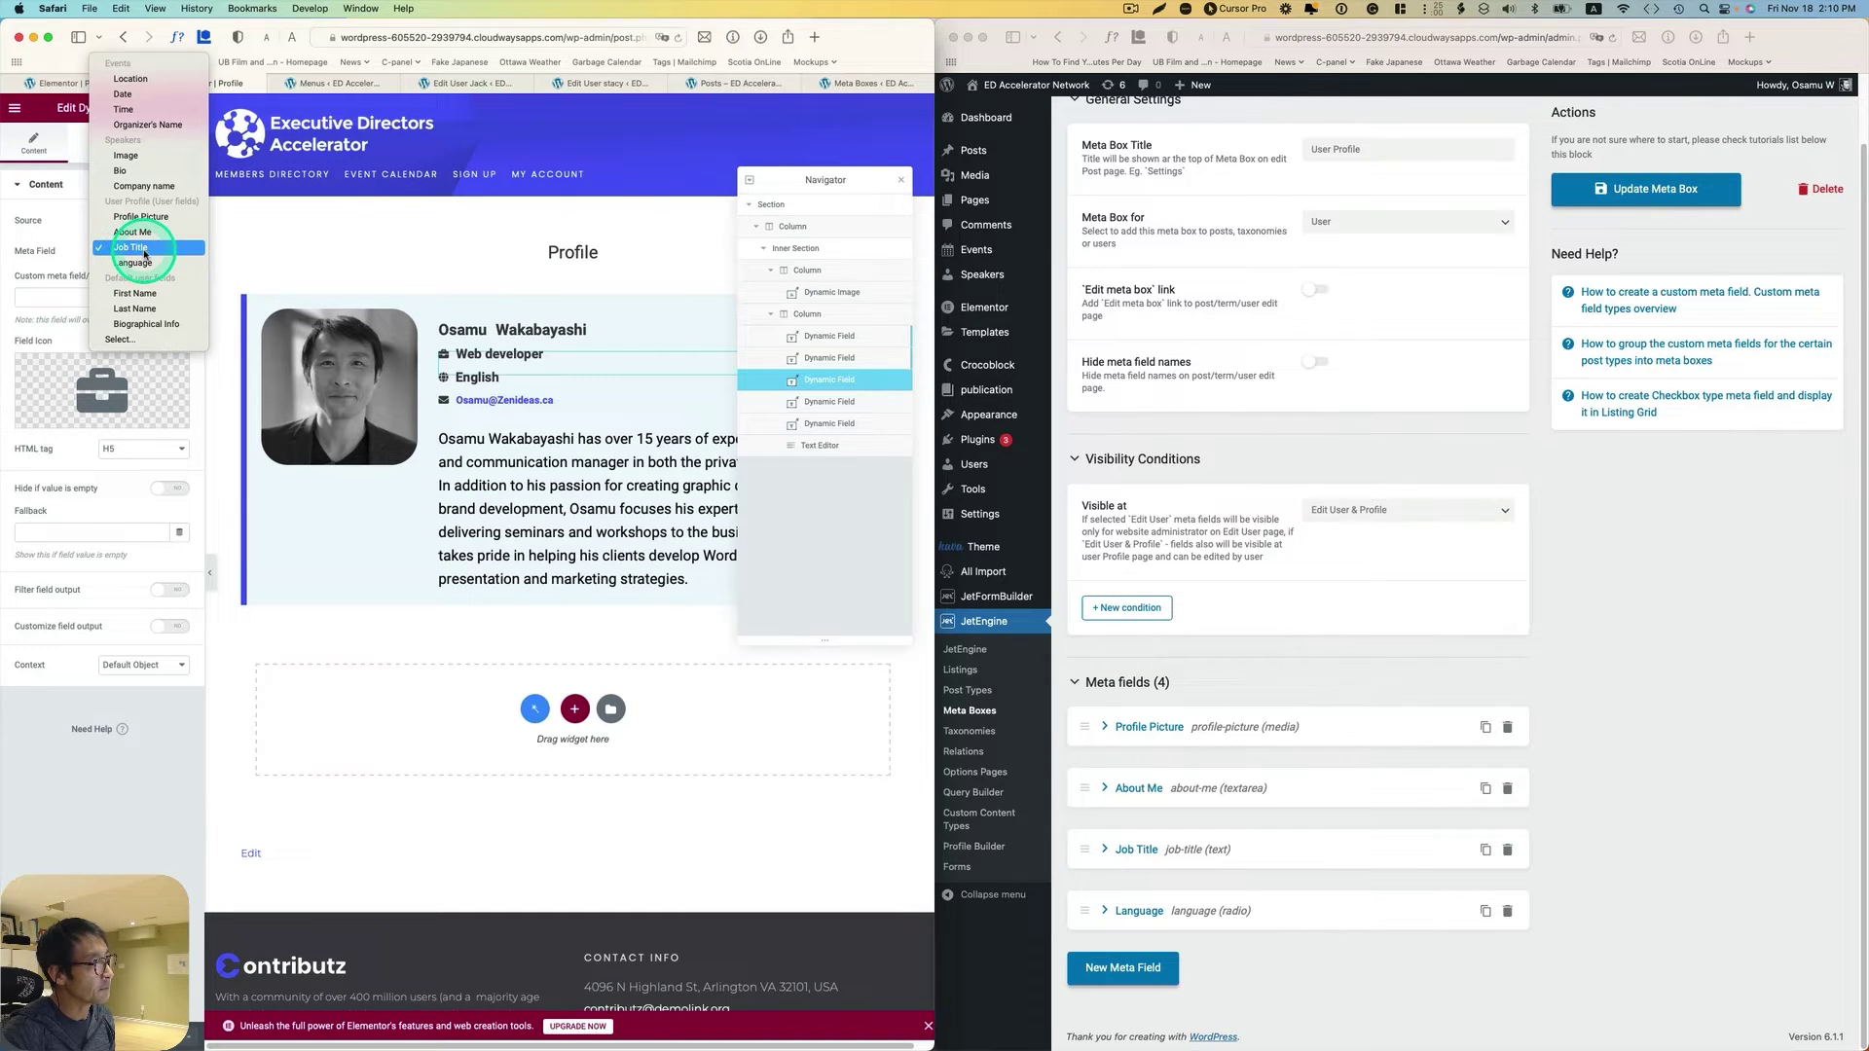
left_click(580, 302)
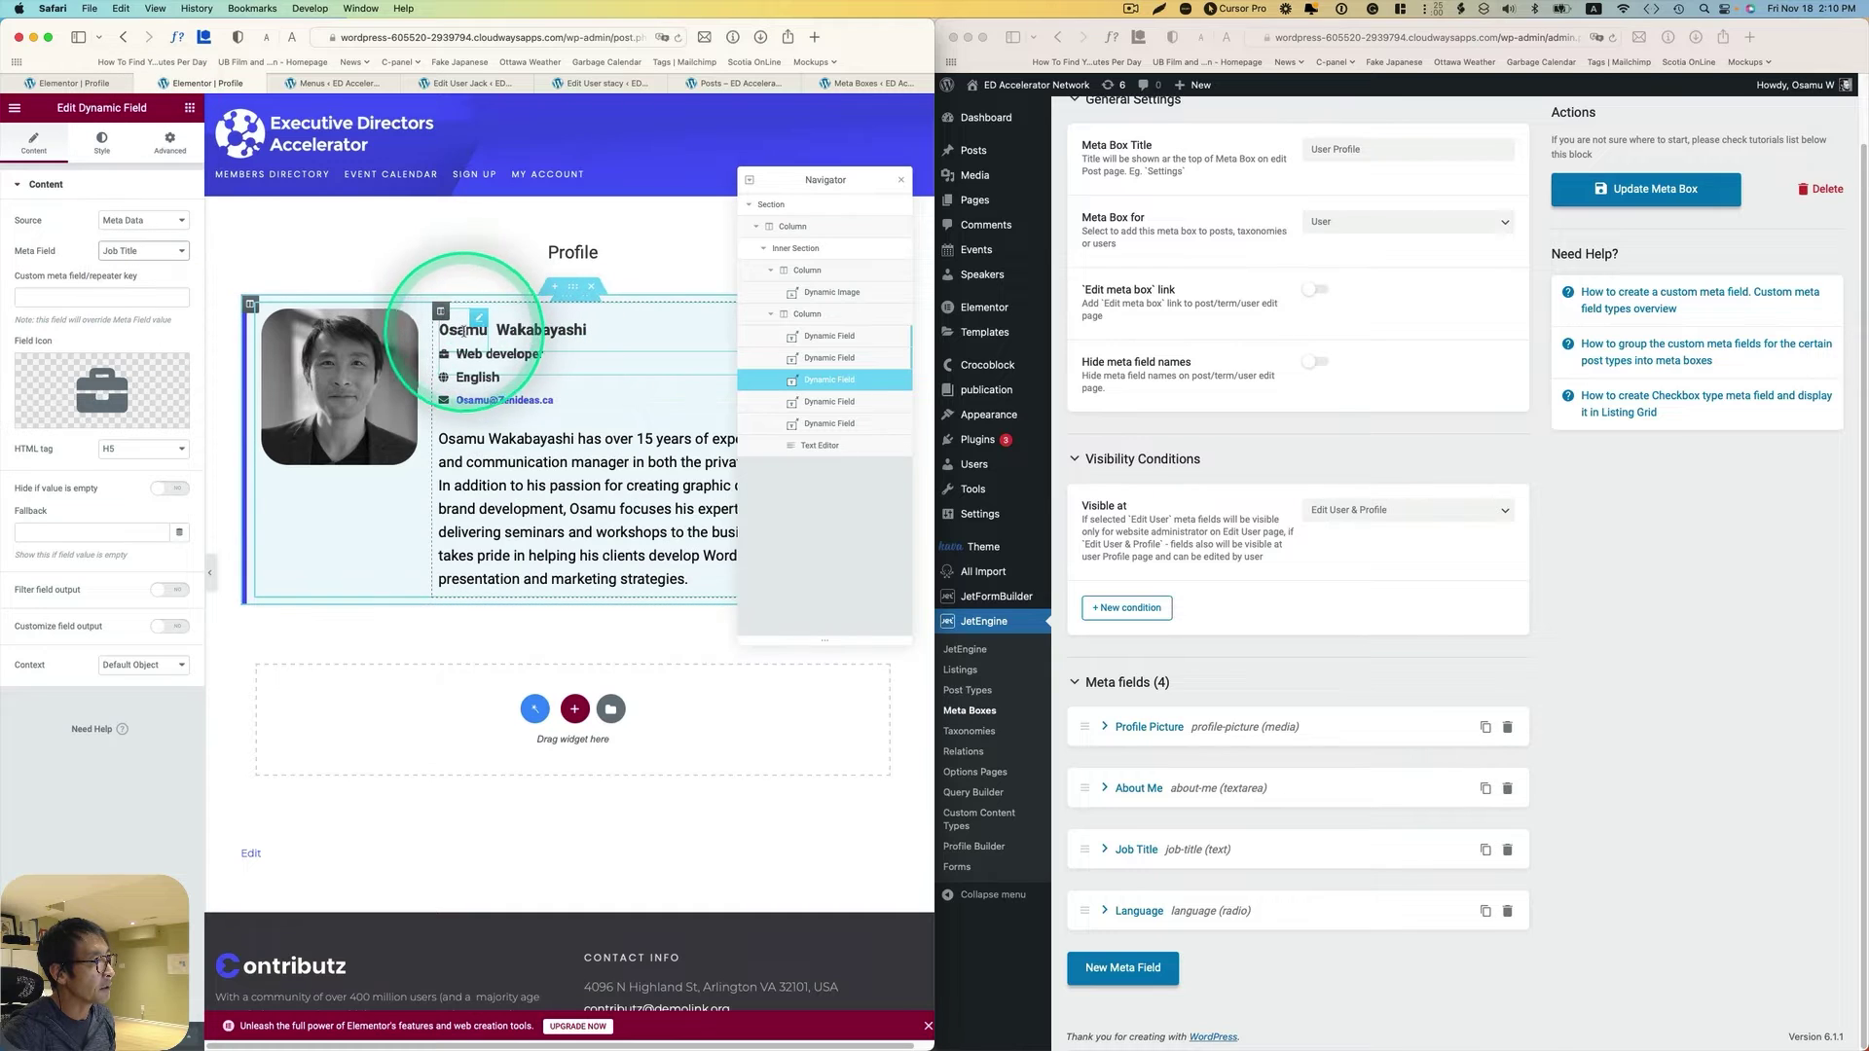
Step: Inspect the first-name and last-name heading fields' Meta Data sources without changing them
left_click(451, 314)
left_click(166, 223)
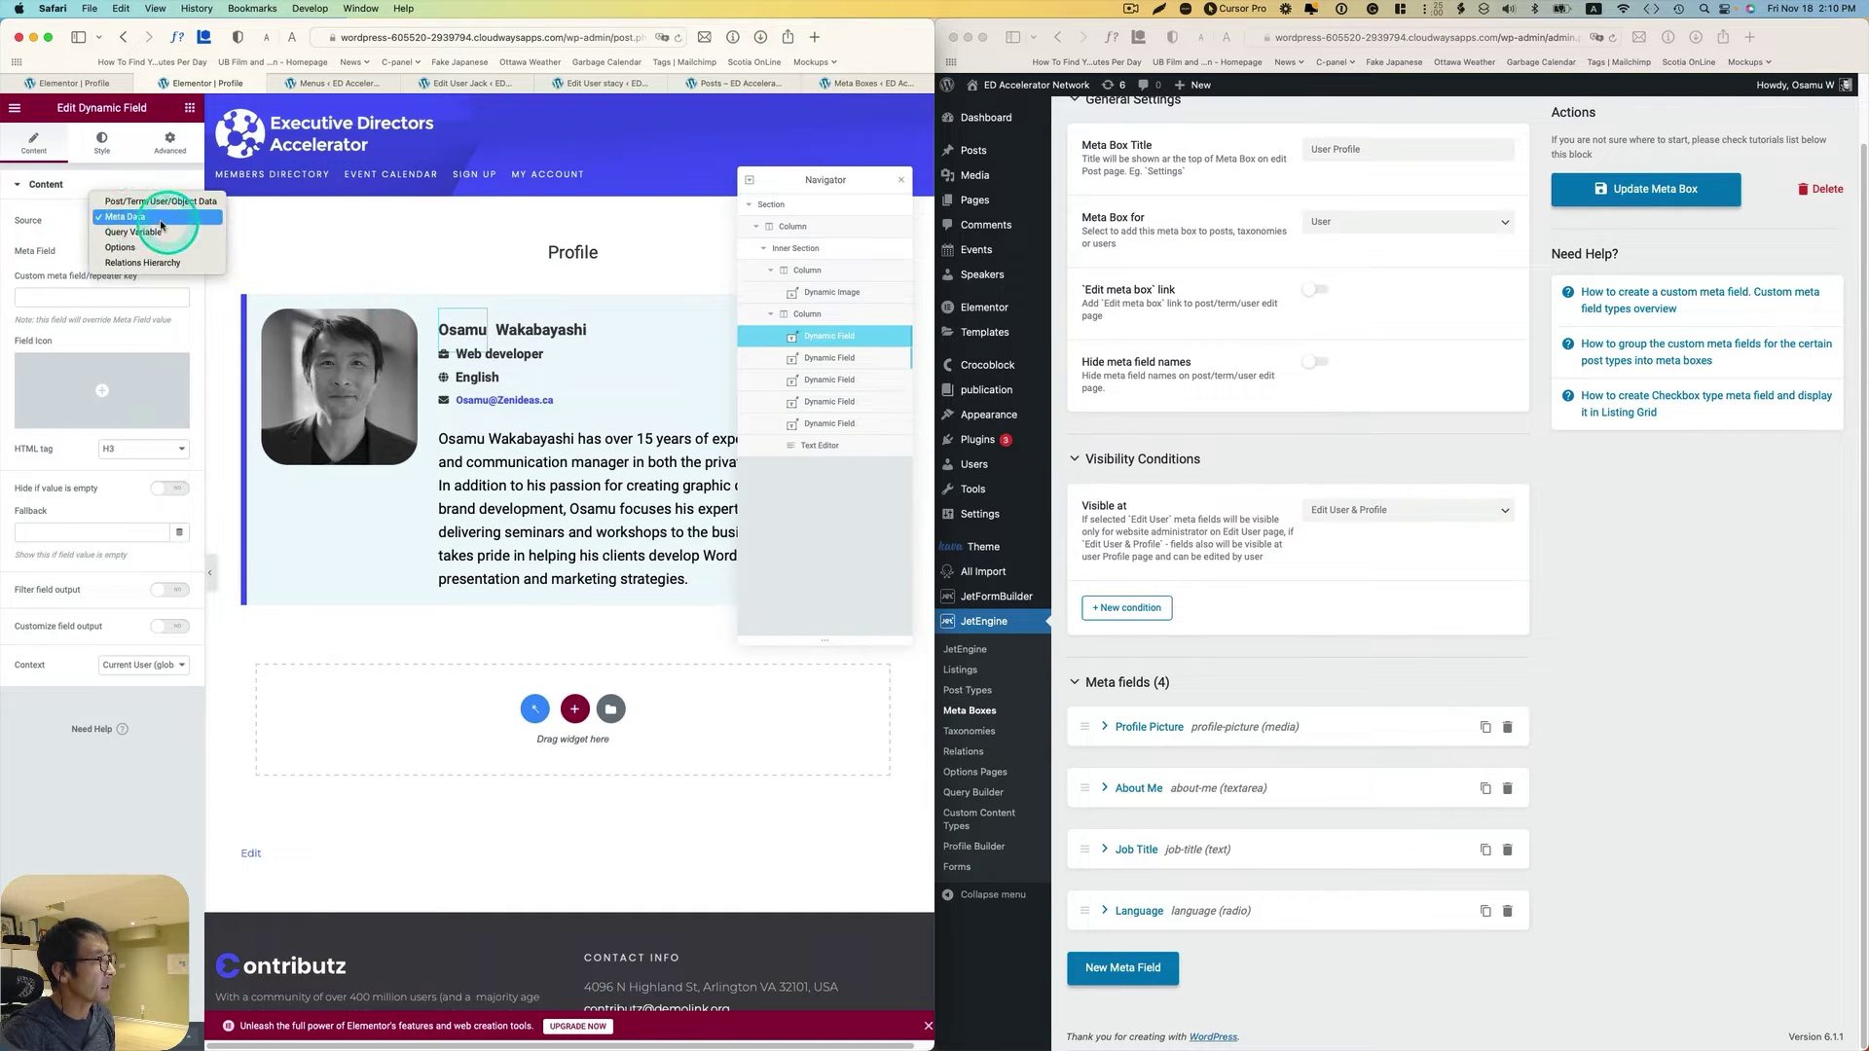
left_click(150, 218)
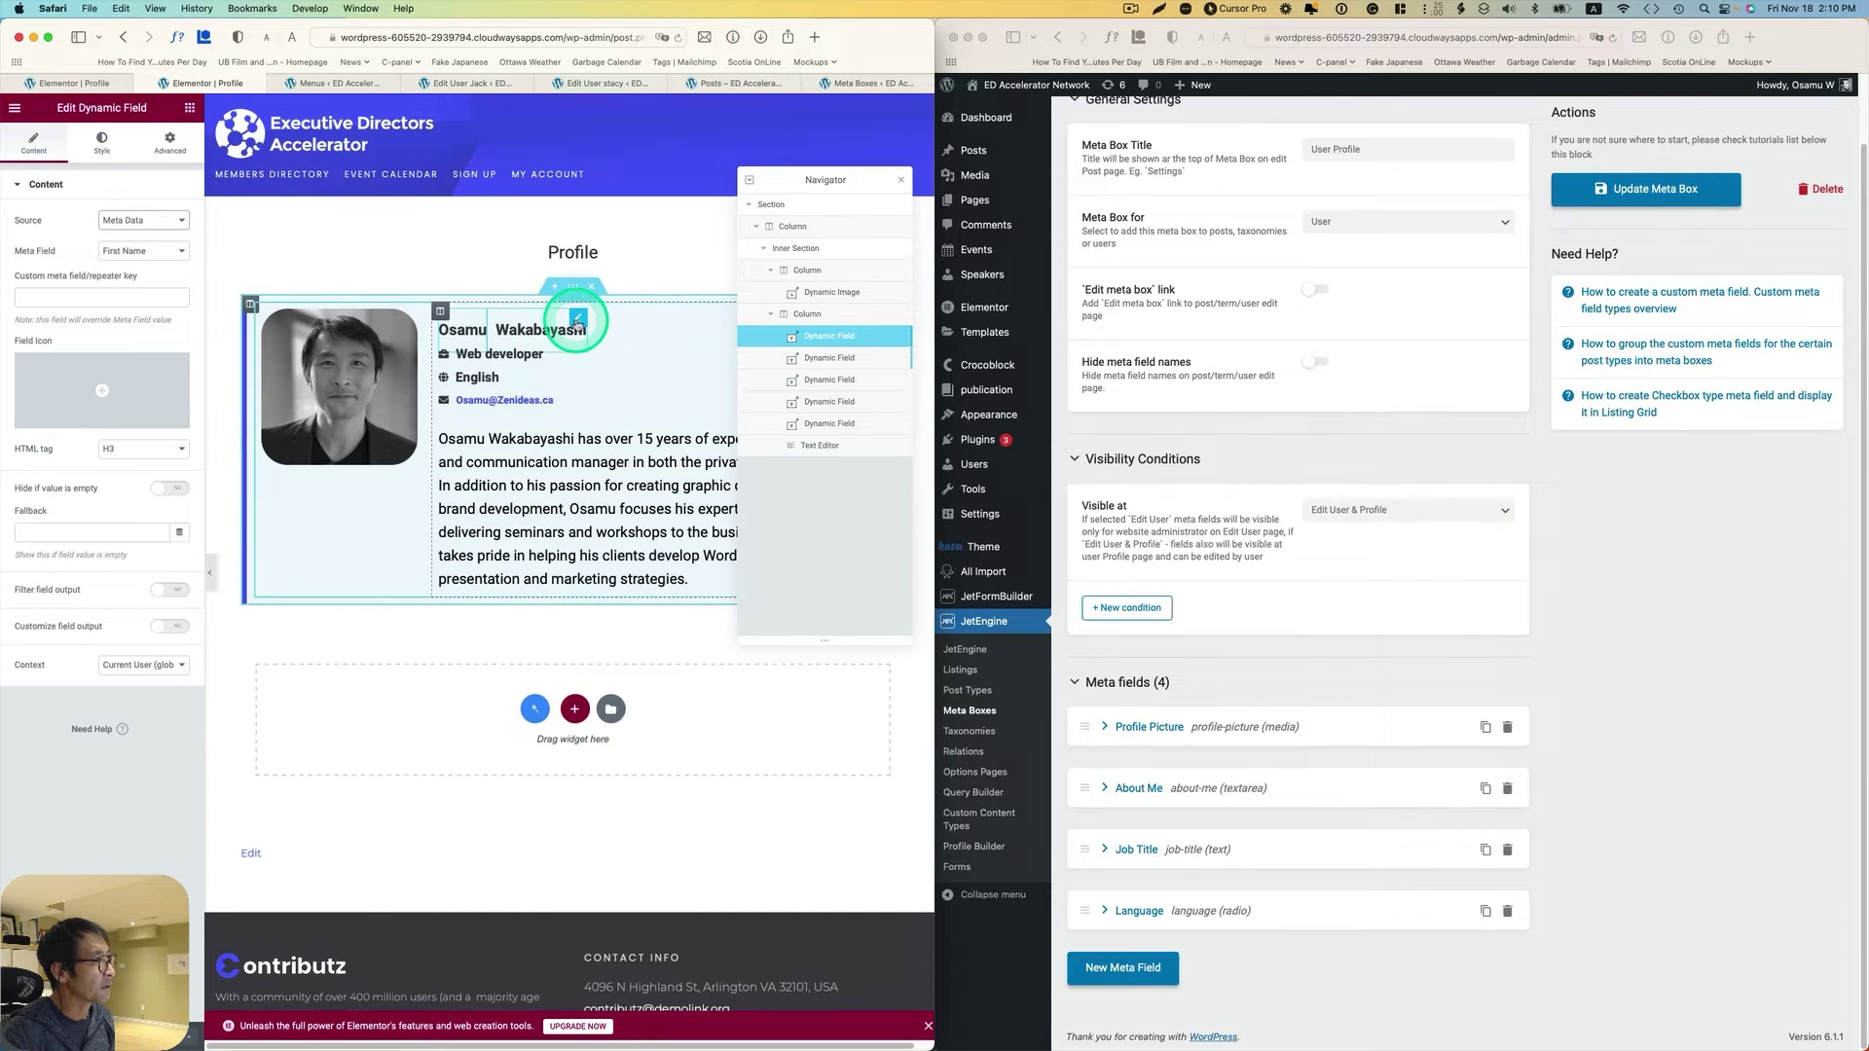
left_click(578, 323)
left_click(144, 251)
left_click(516, 319)
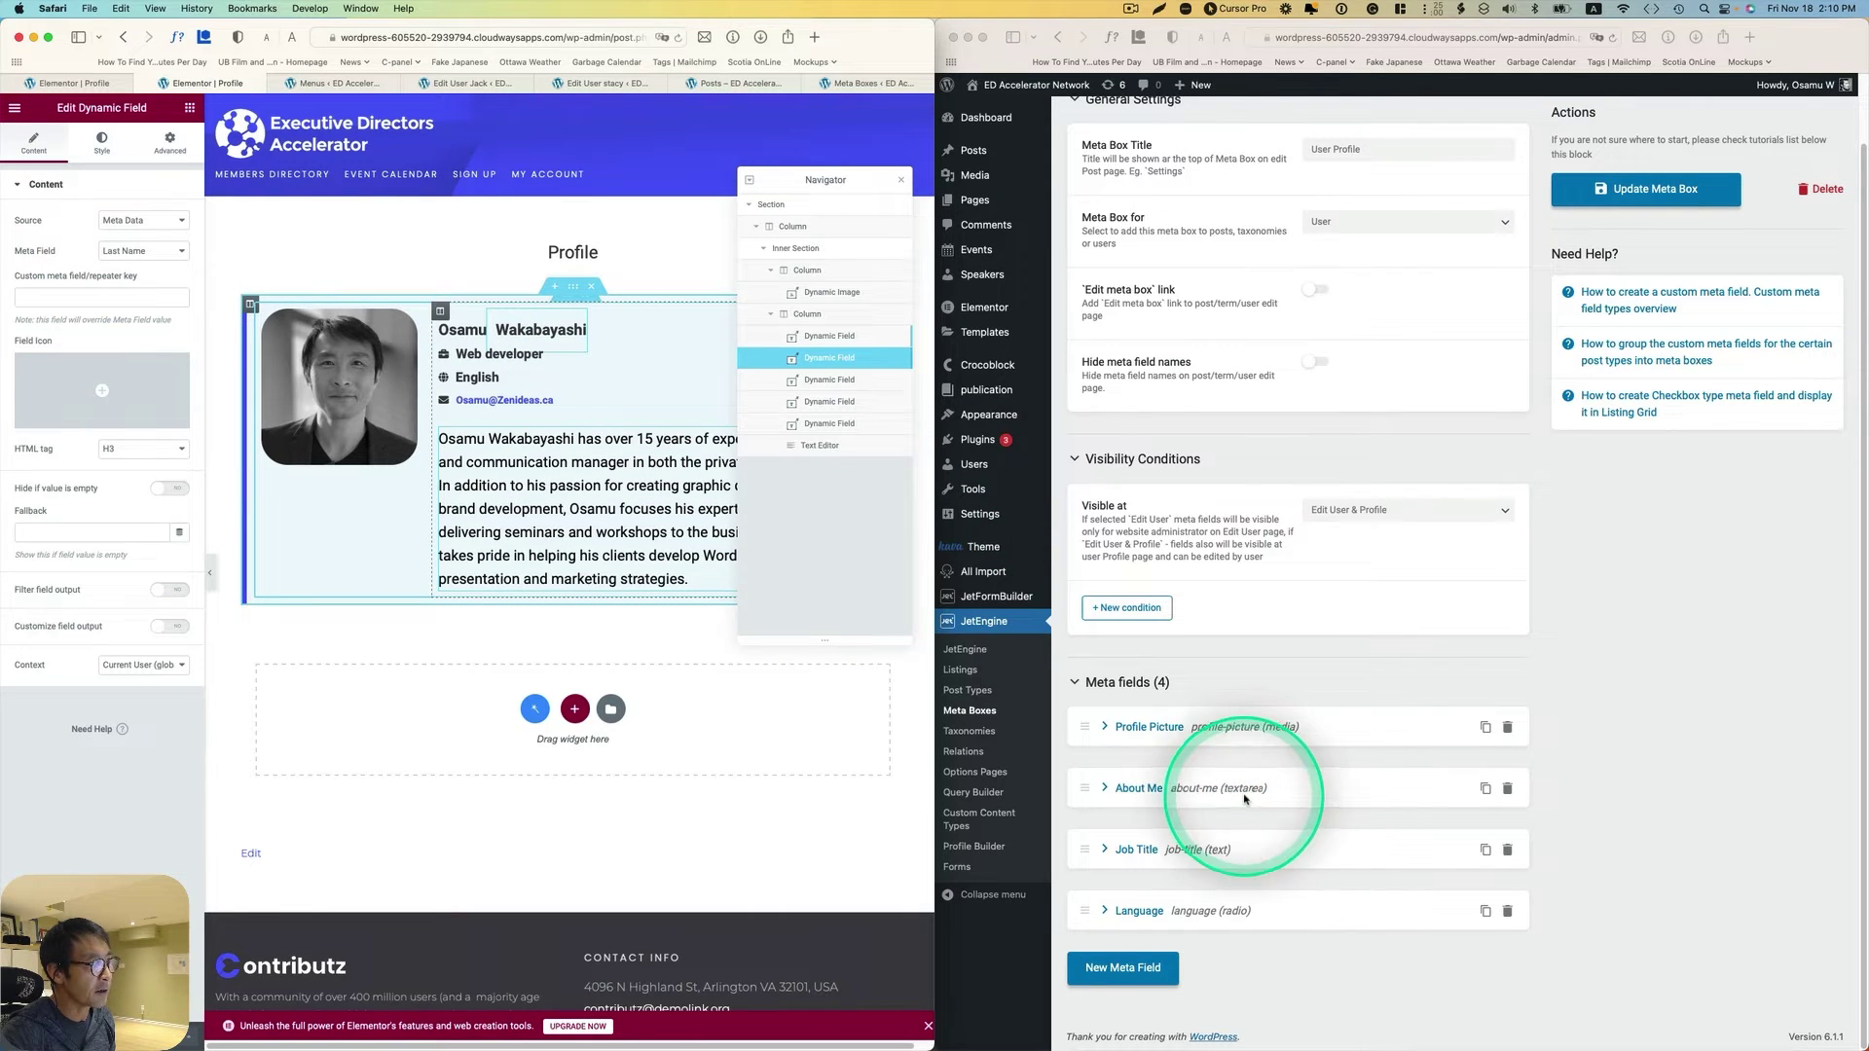
Step: Open the bio Text Editor's Custom Field tag and confirm it uses About Me
left_click(571, 502)
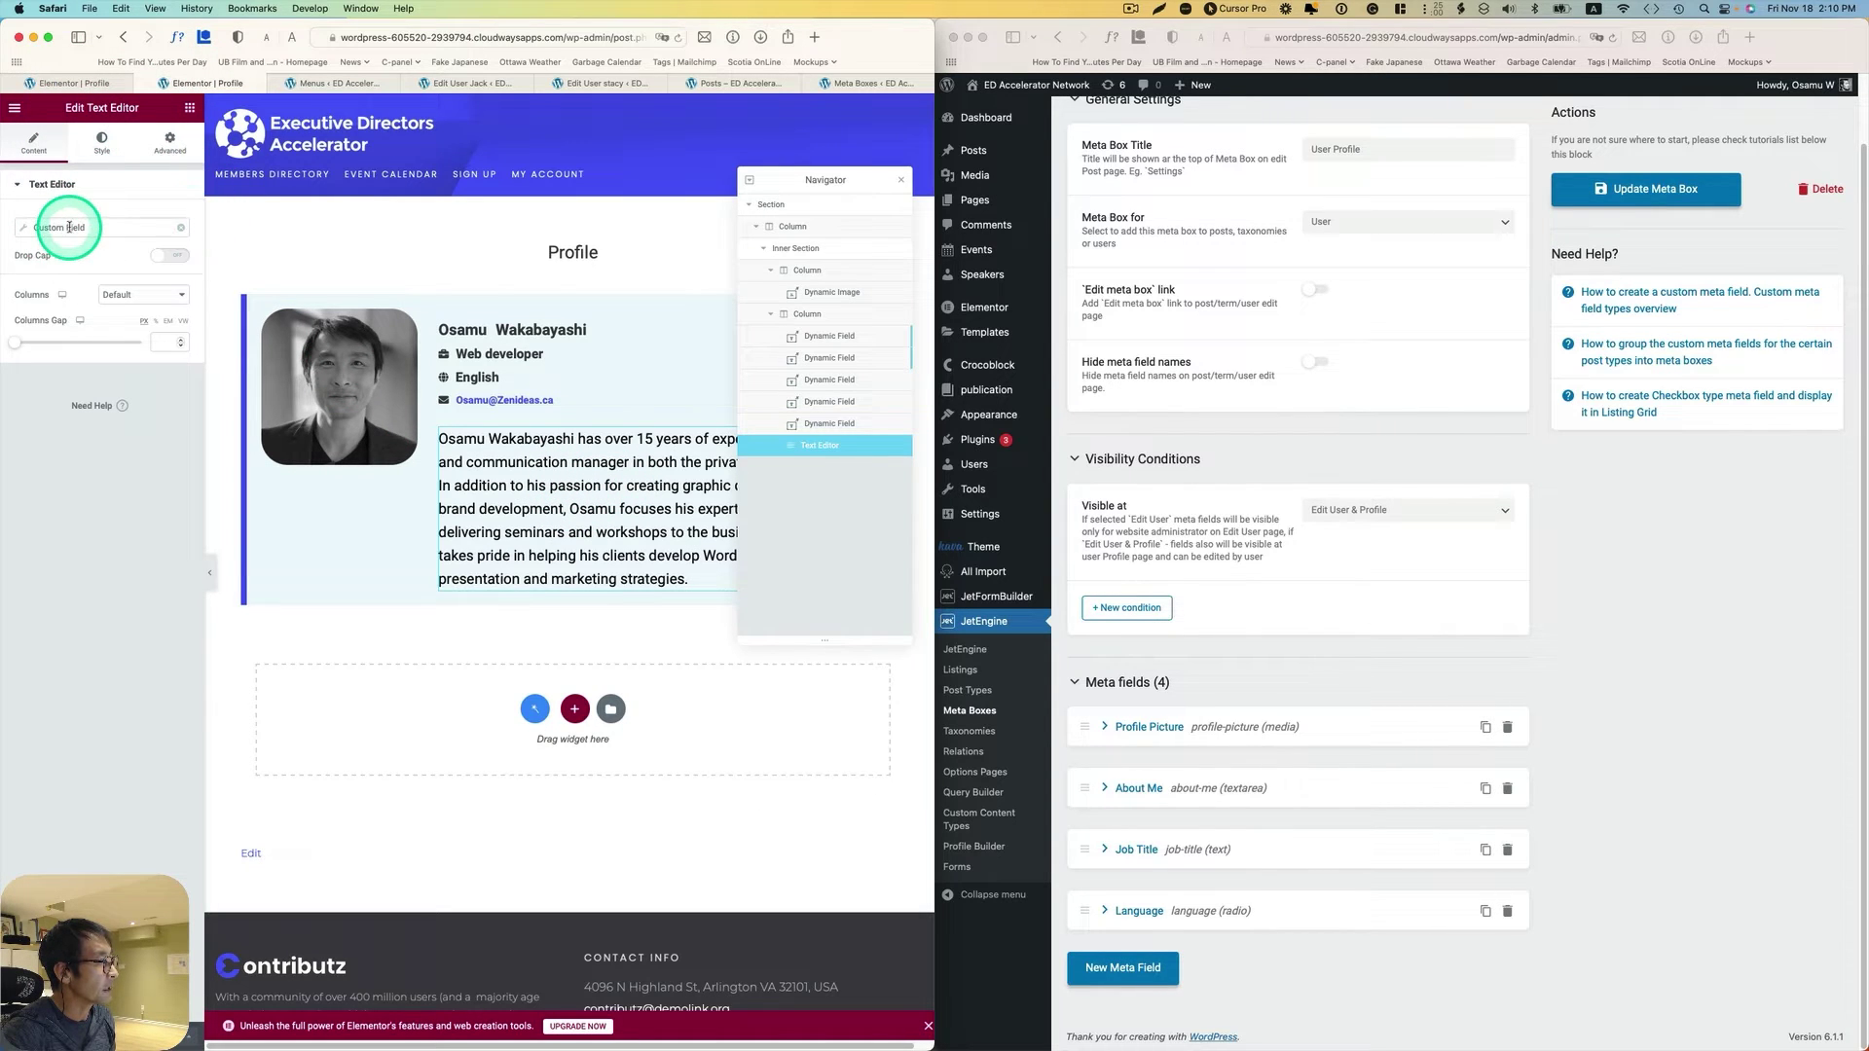
left_click(28, 234)
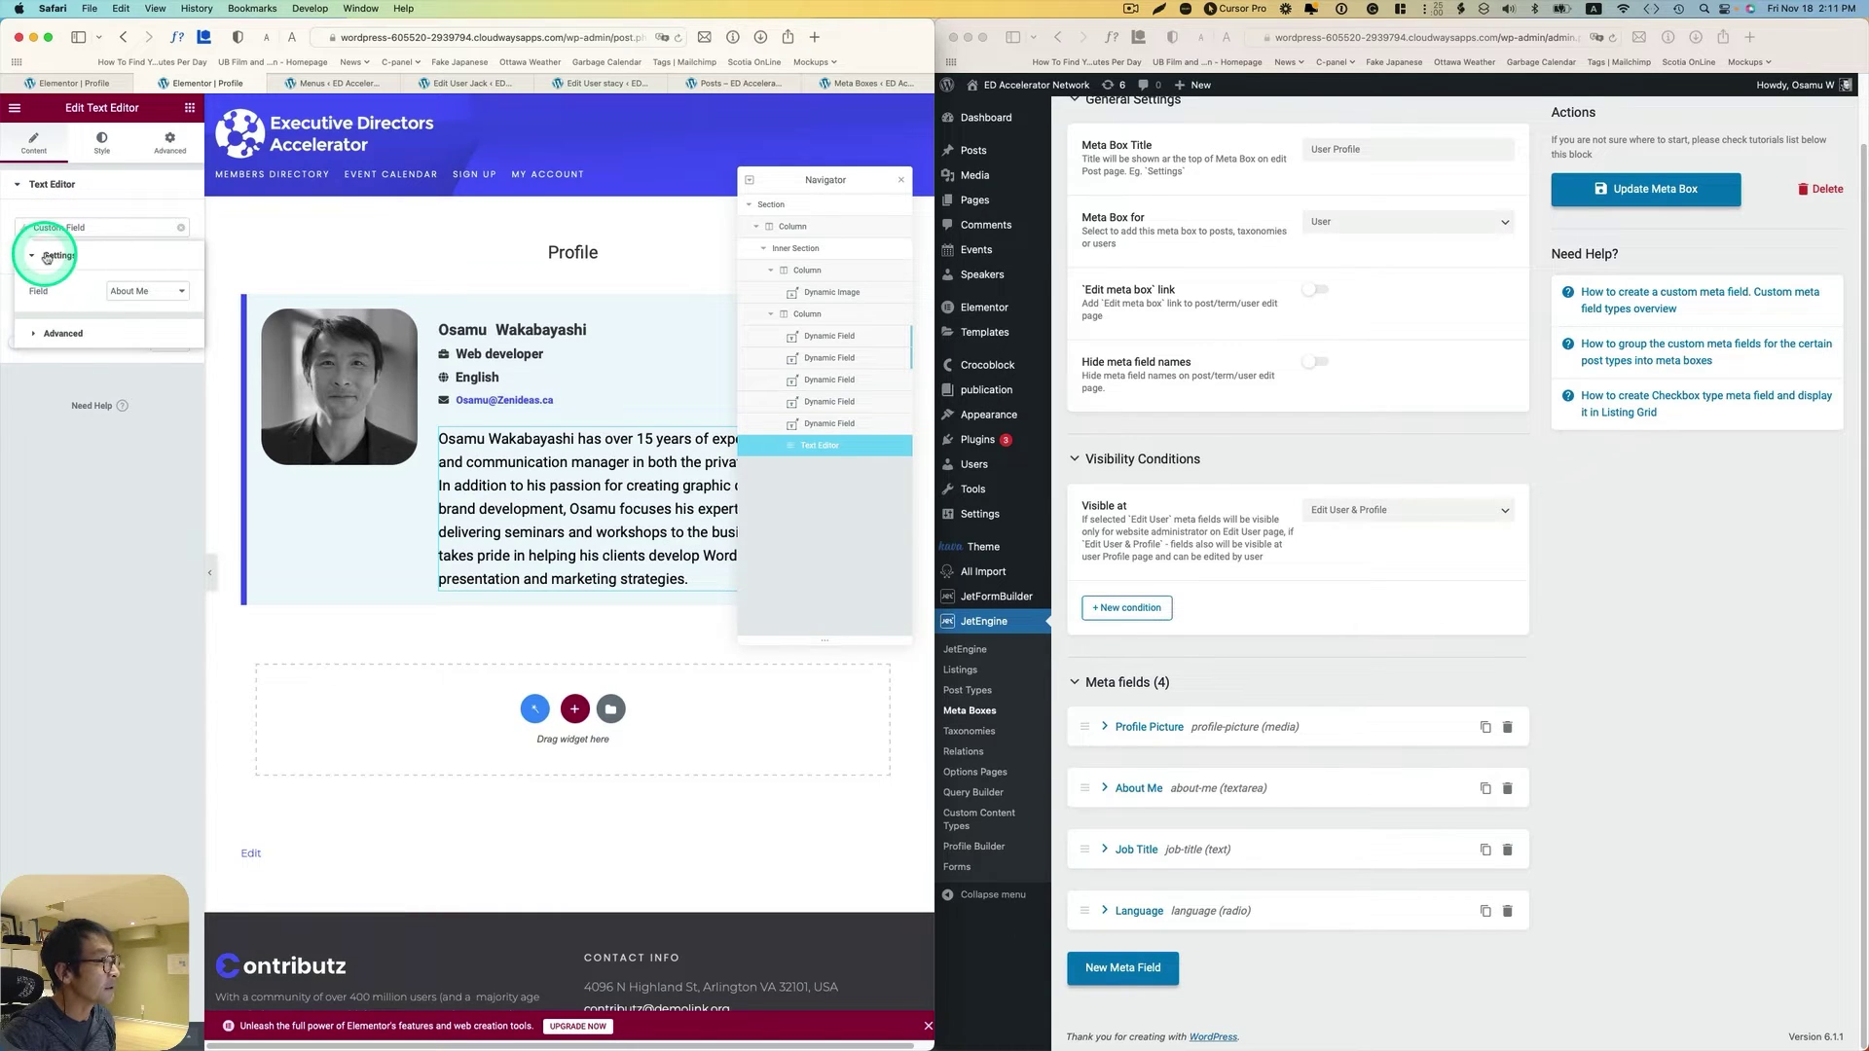
left_click(125, 290)
left_click(140, 289)
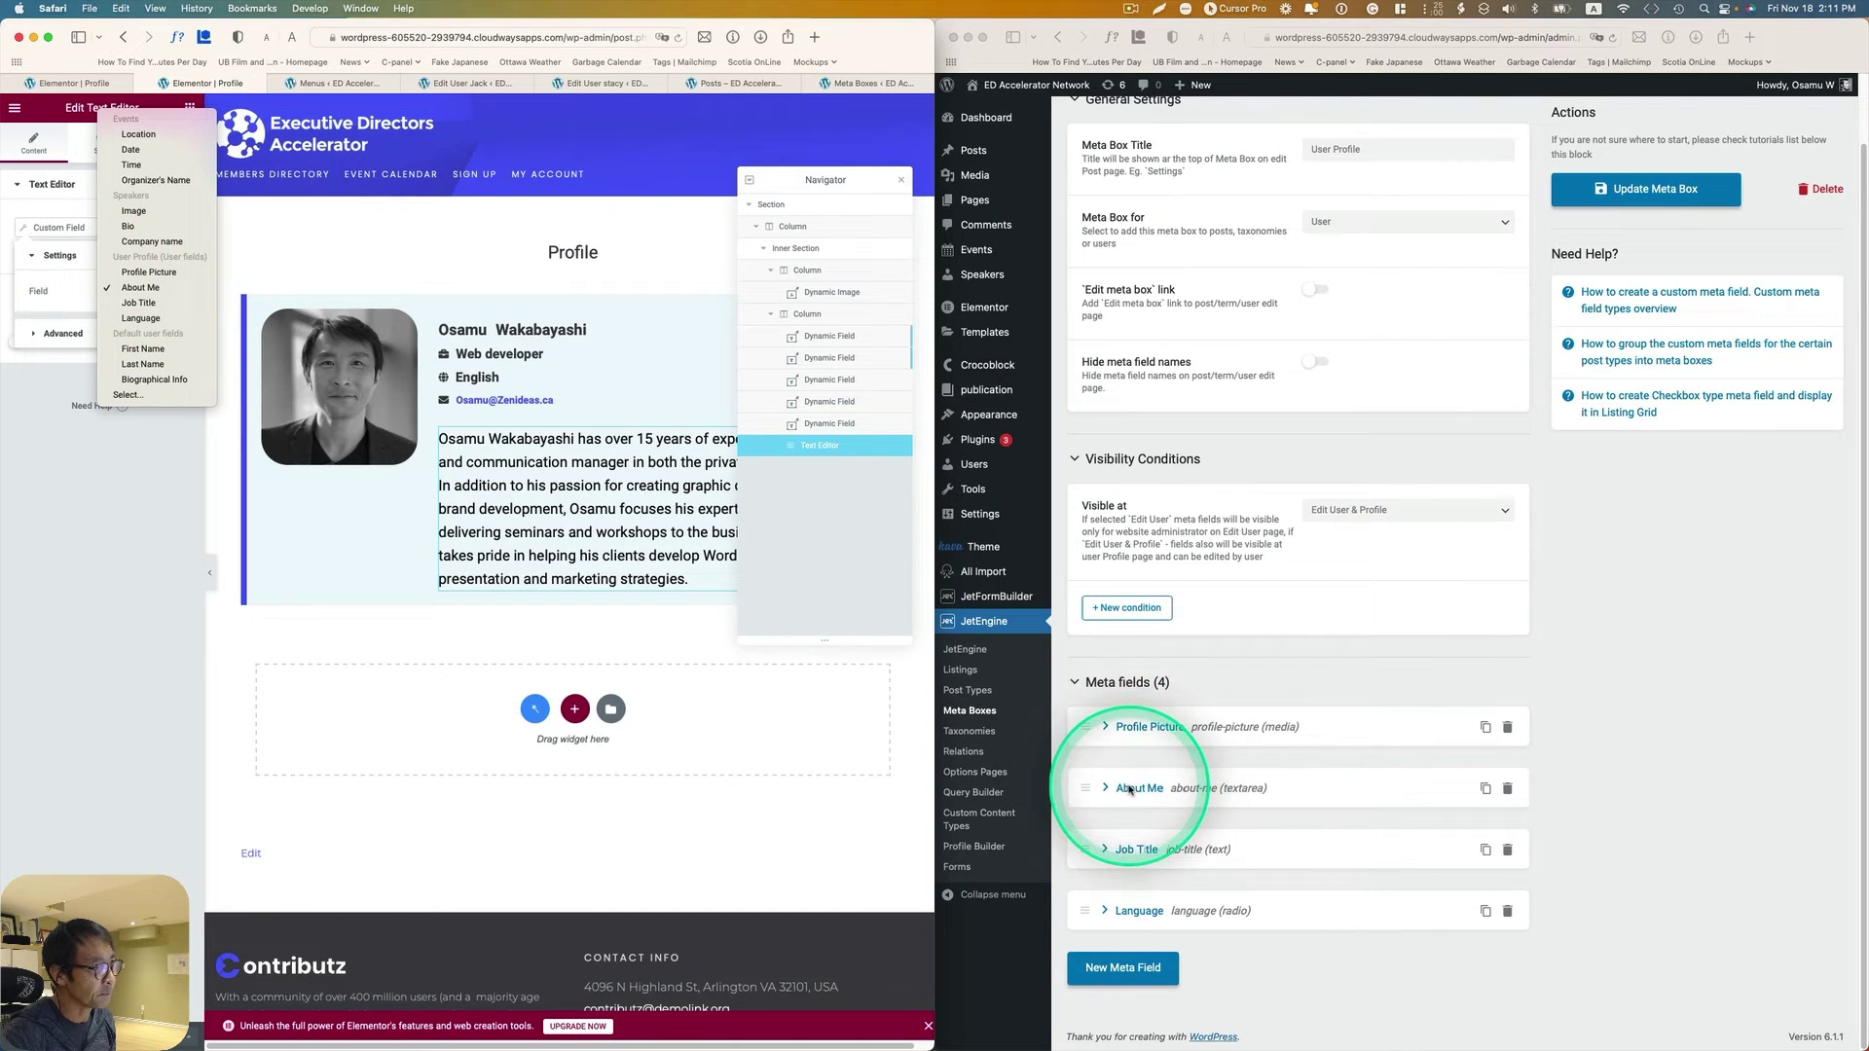
left_click(678, 639)
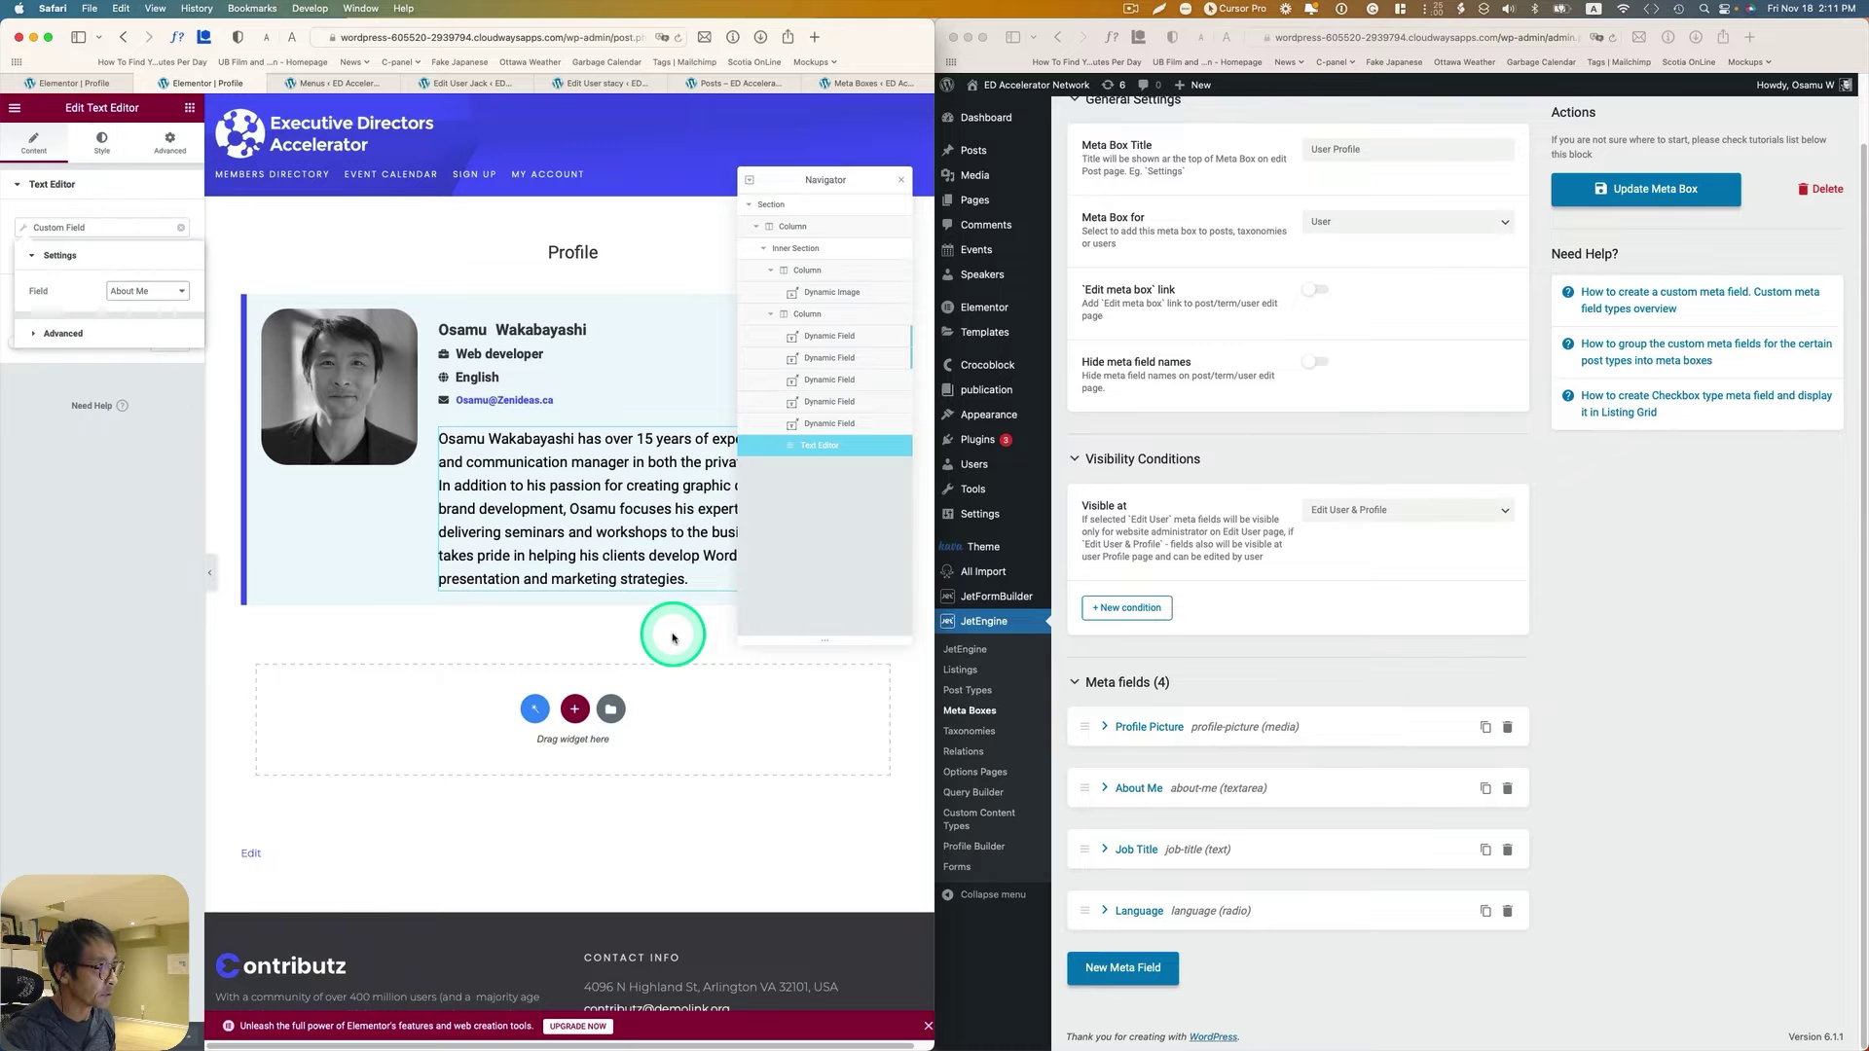
Step: Bring the admin window full width and open JetEngine's User Profile Builder settings
left_click(997, 151)
scroll(998, 150, "up", 2)
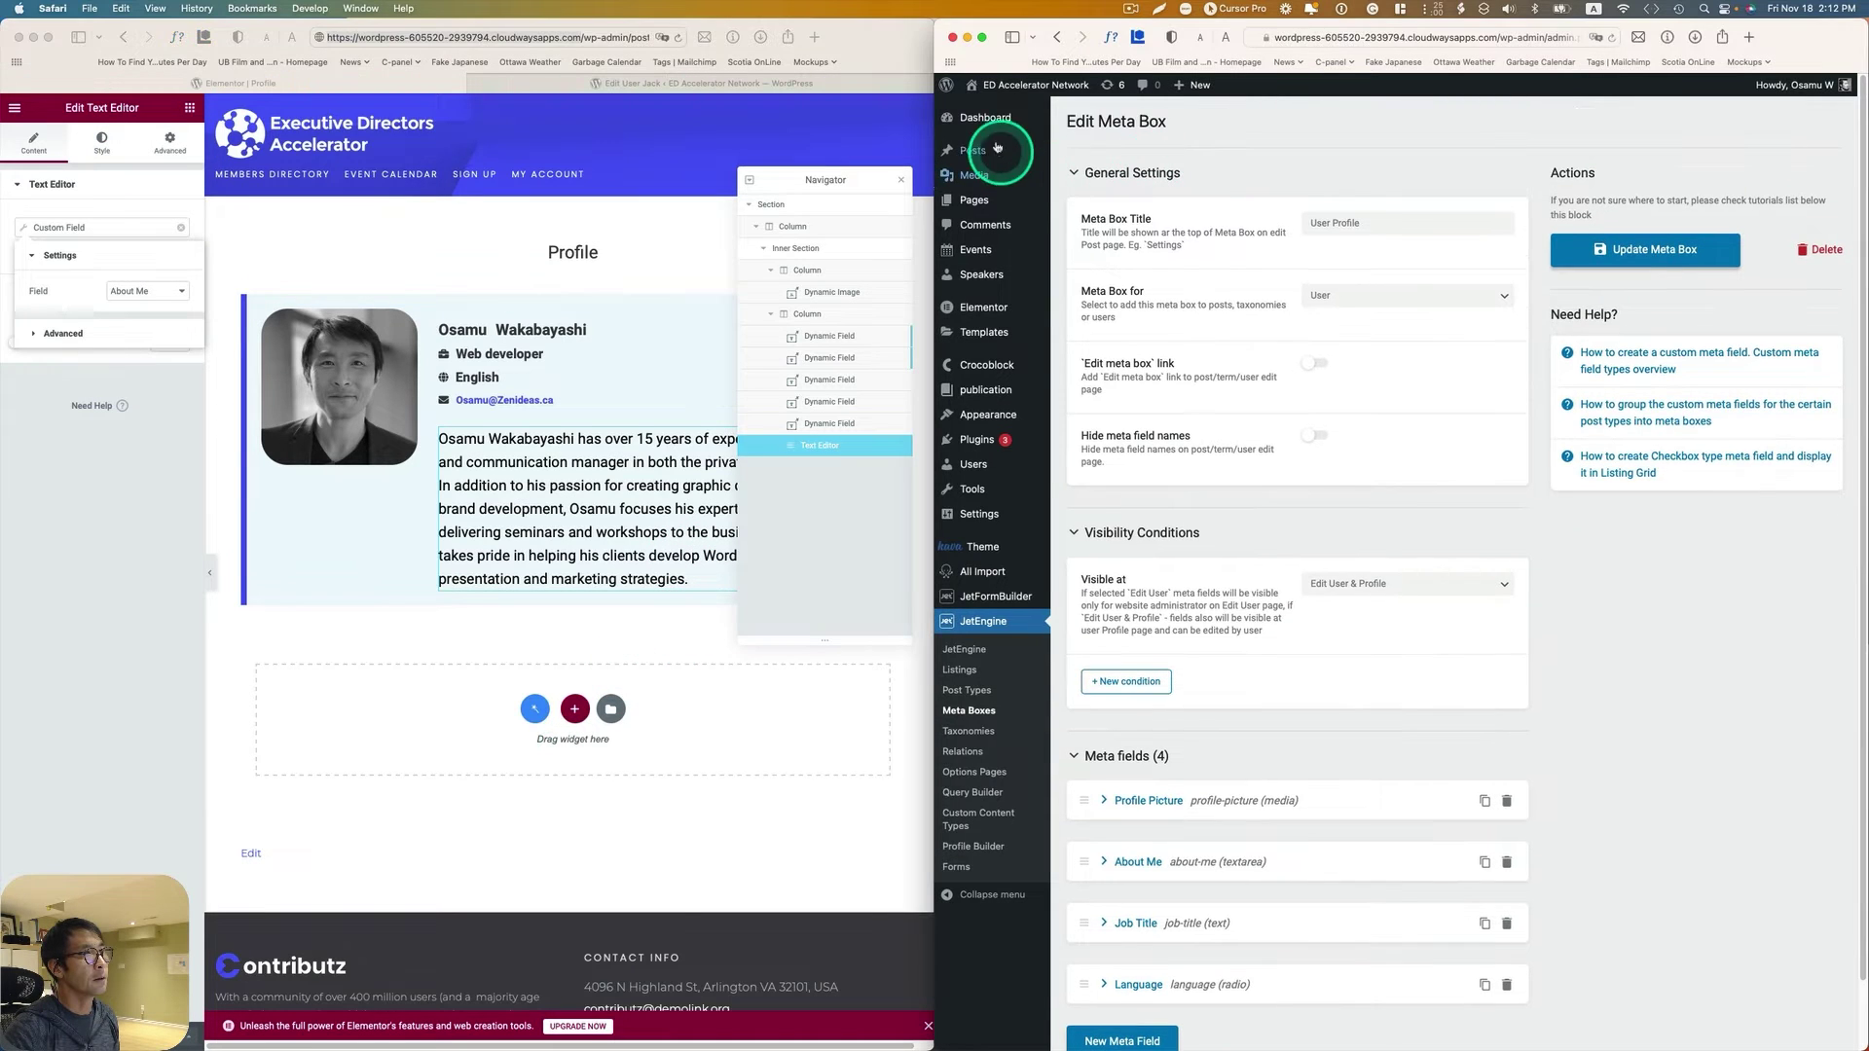
left_click(990, 122)
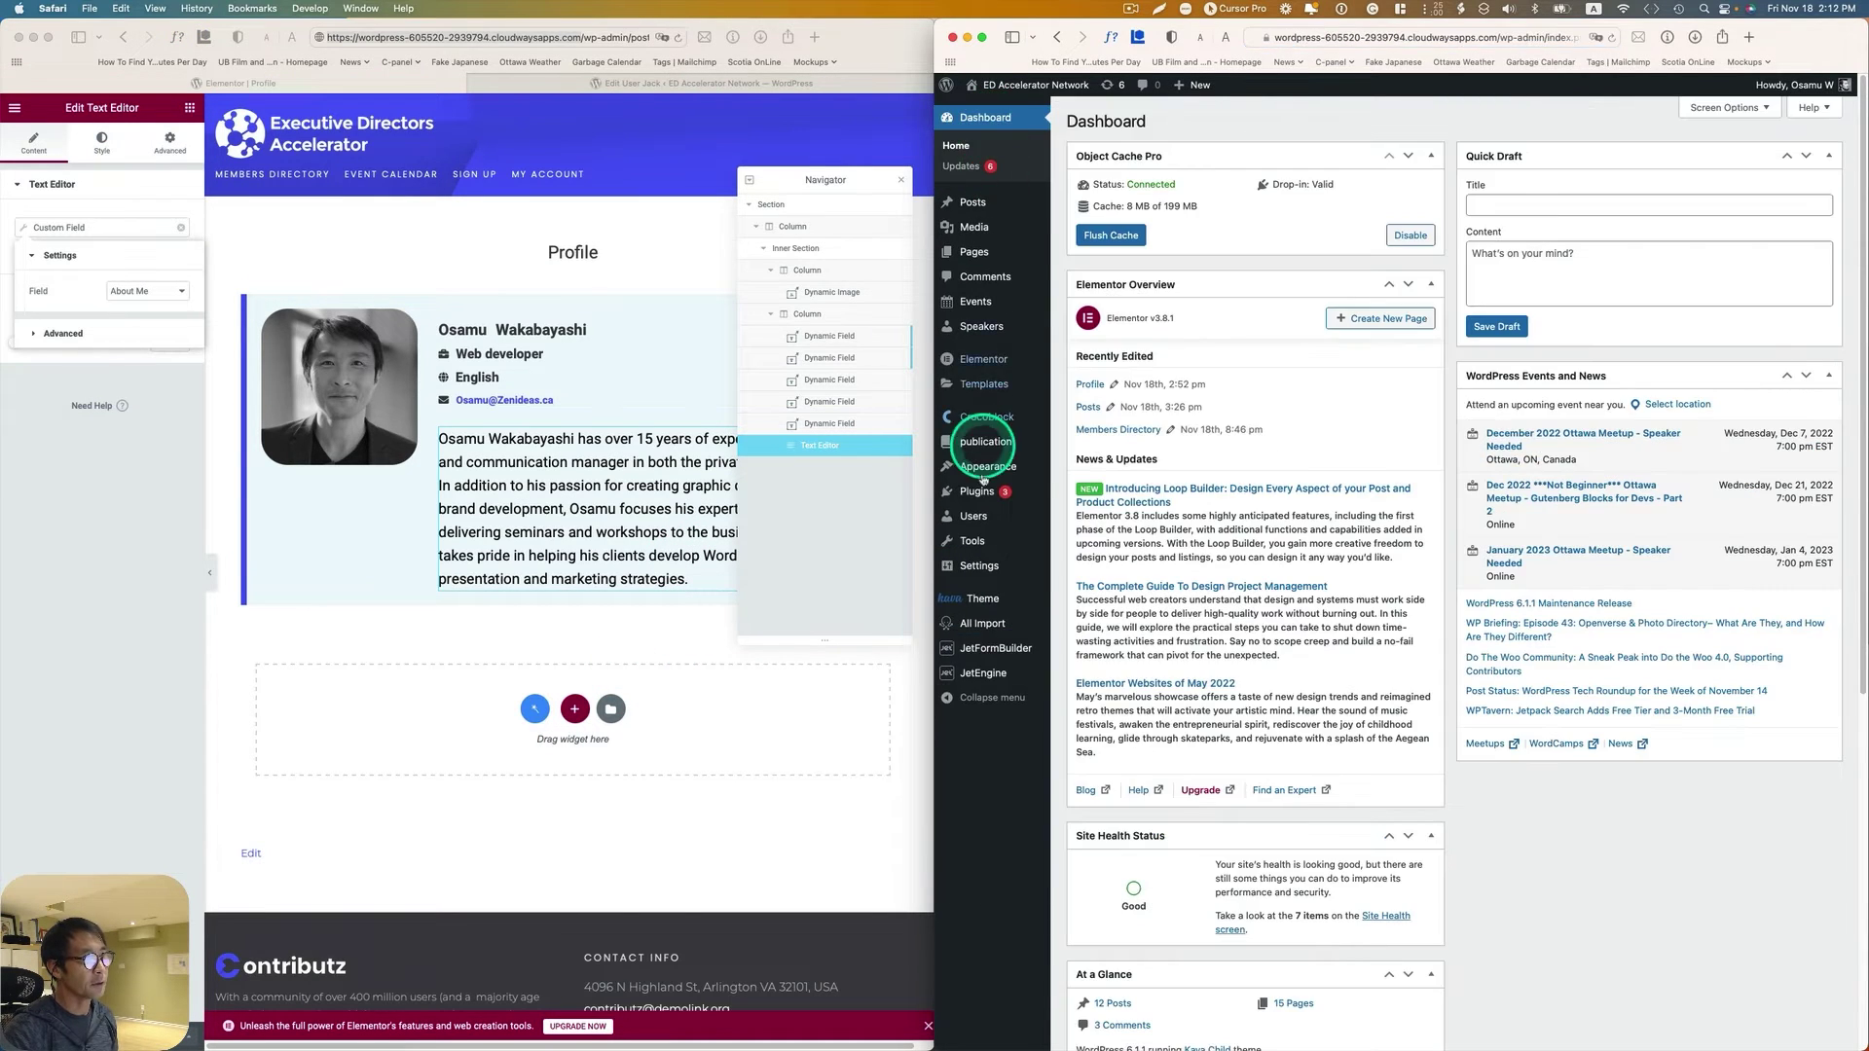
left_click_drag(931, 514, 63, 511)
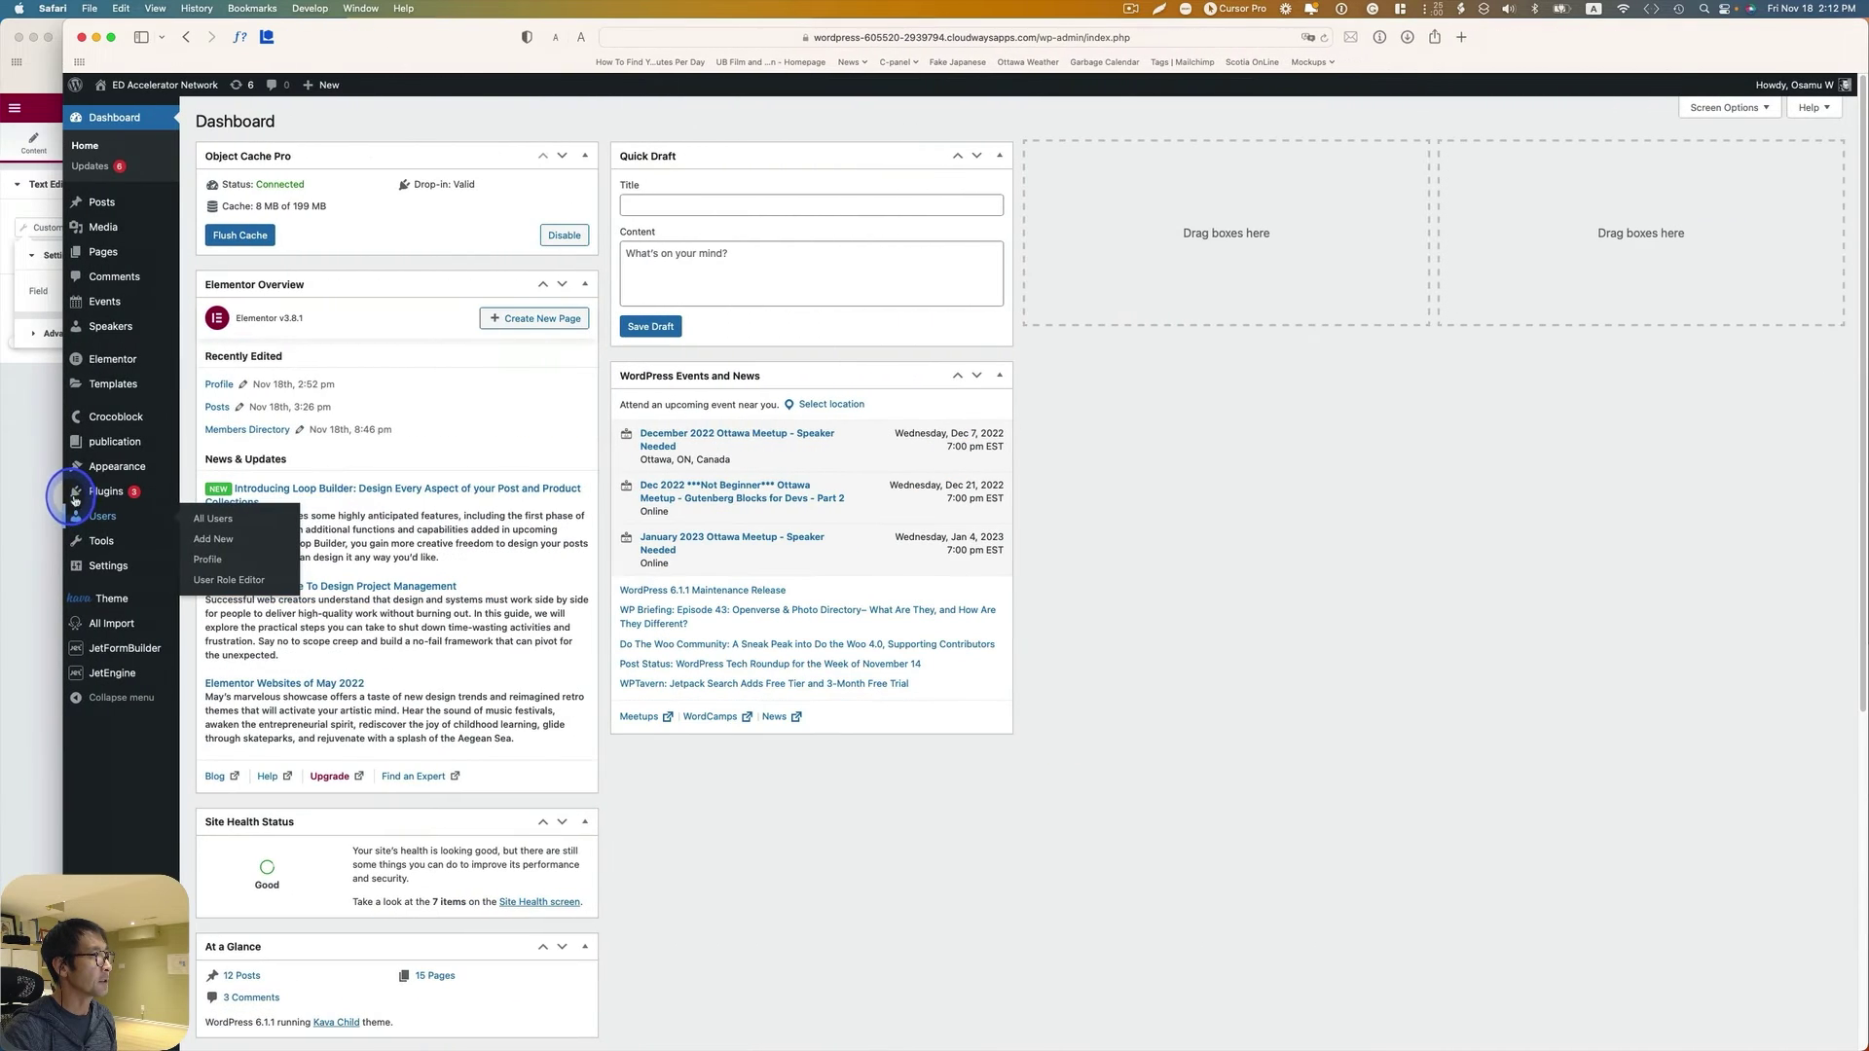
left_click(33, 44)
mouse_move(120, 682)
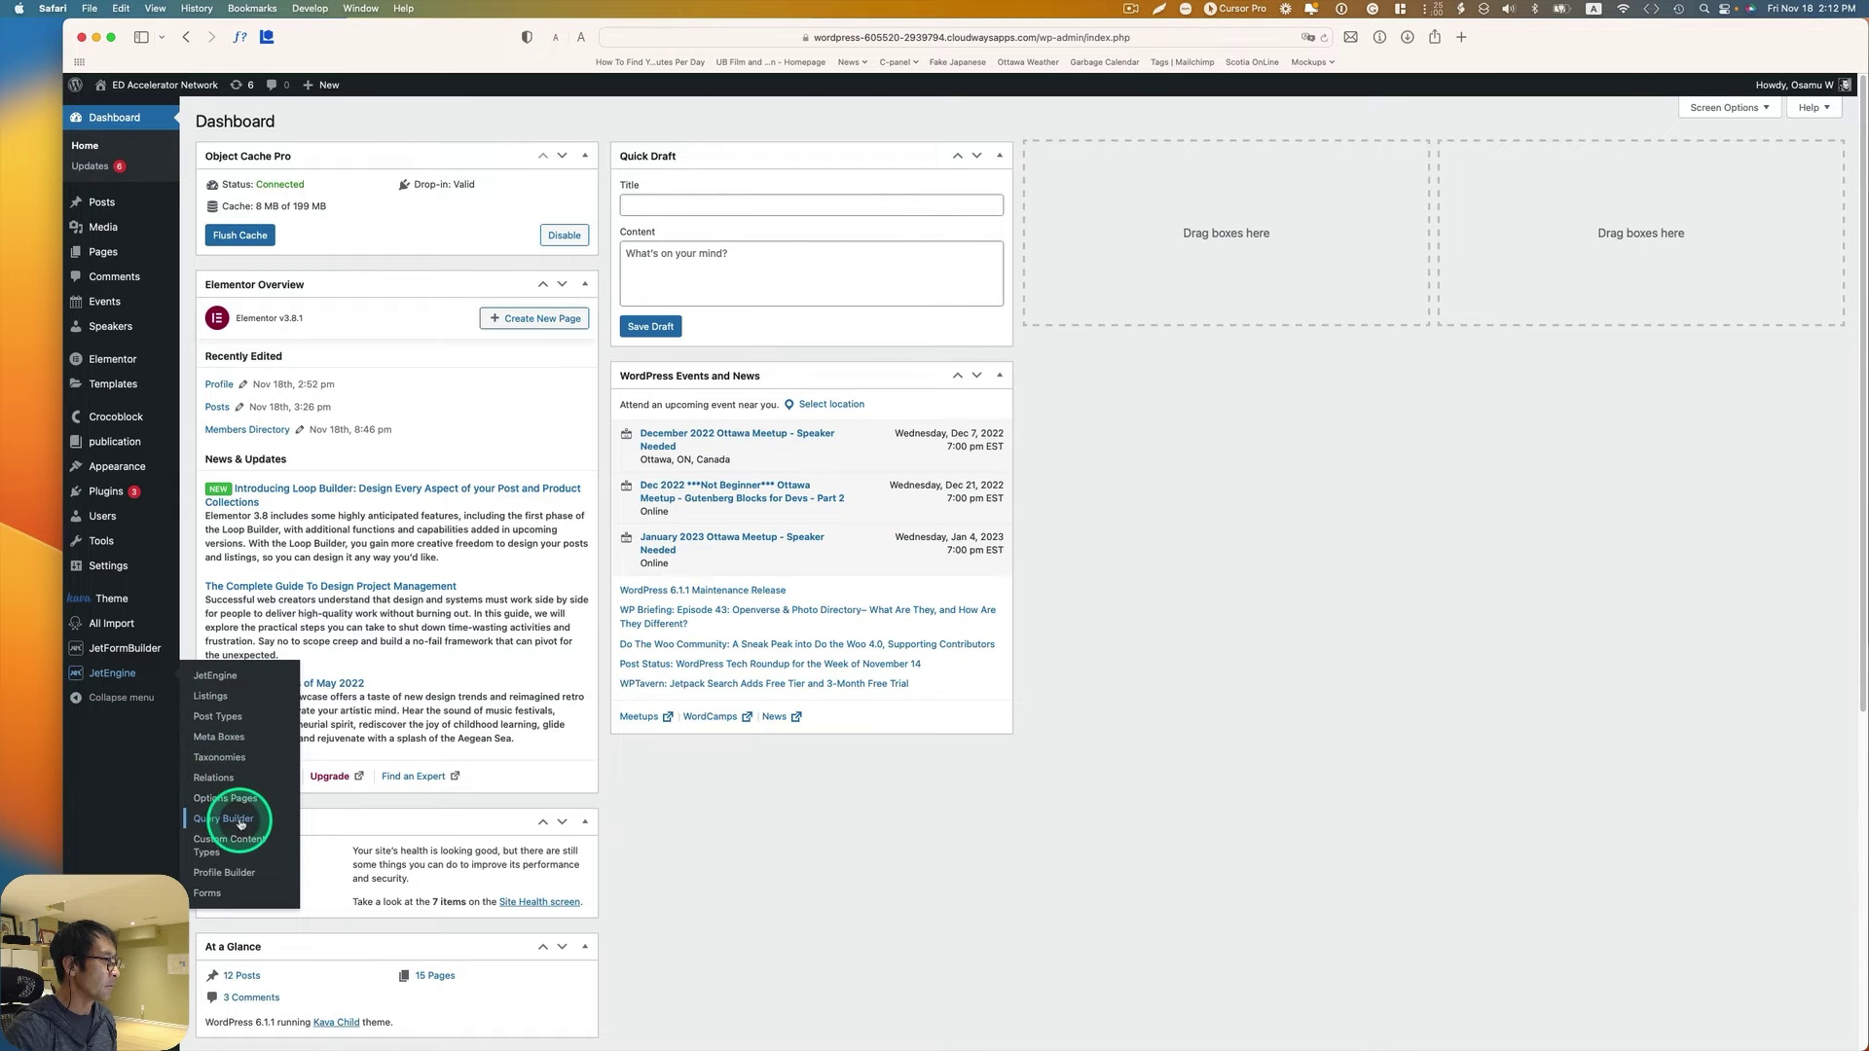
left_click(229, 871)
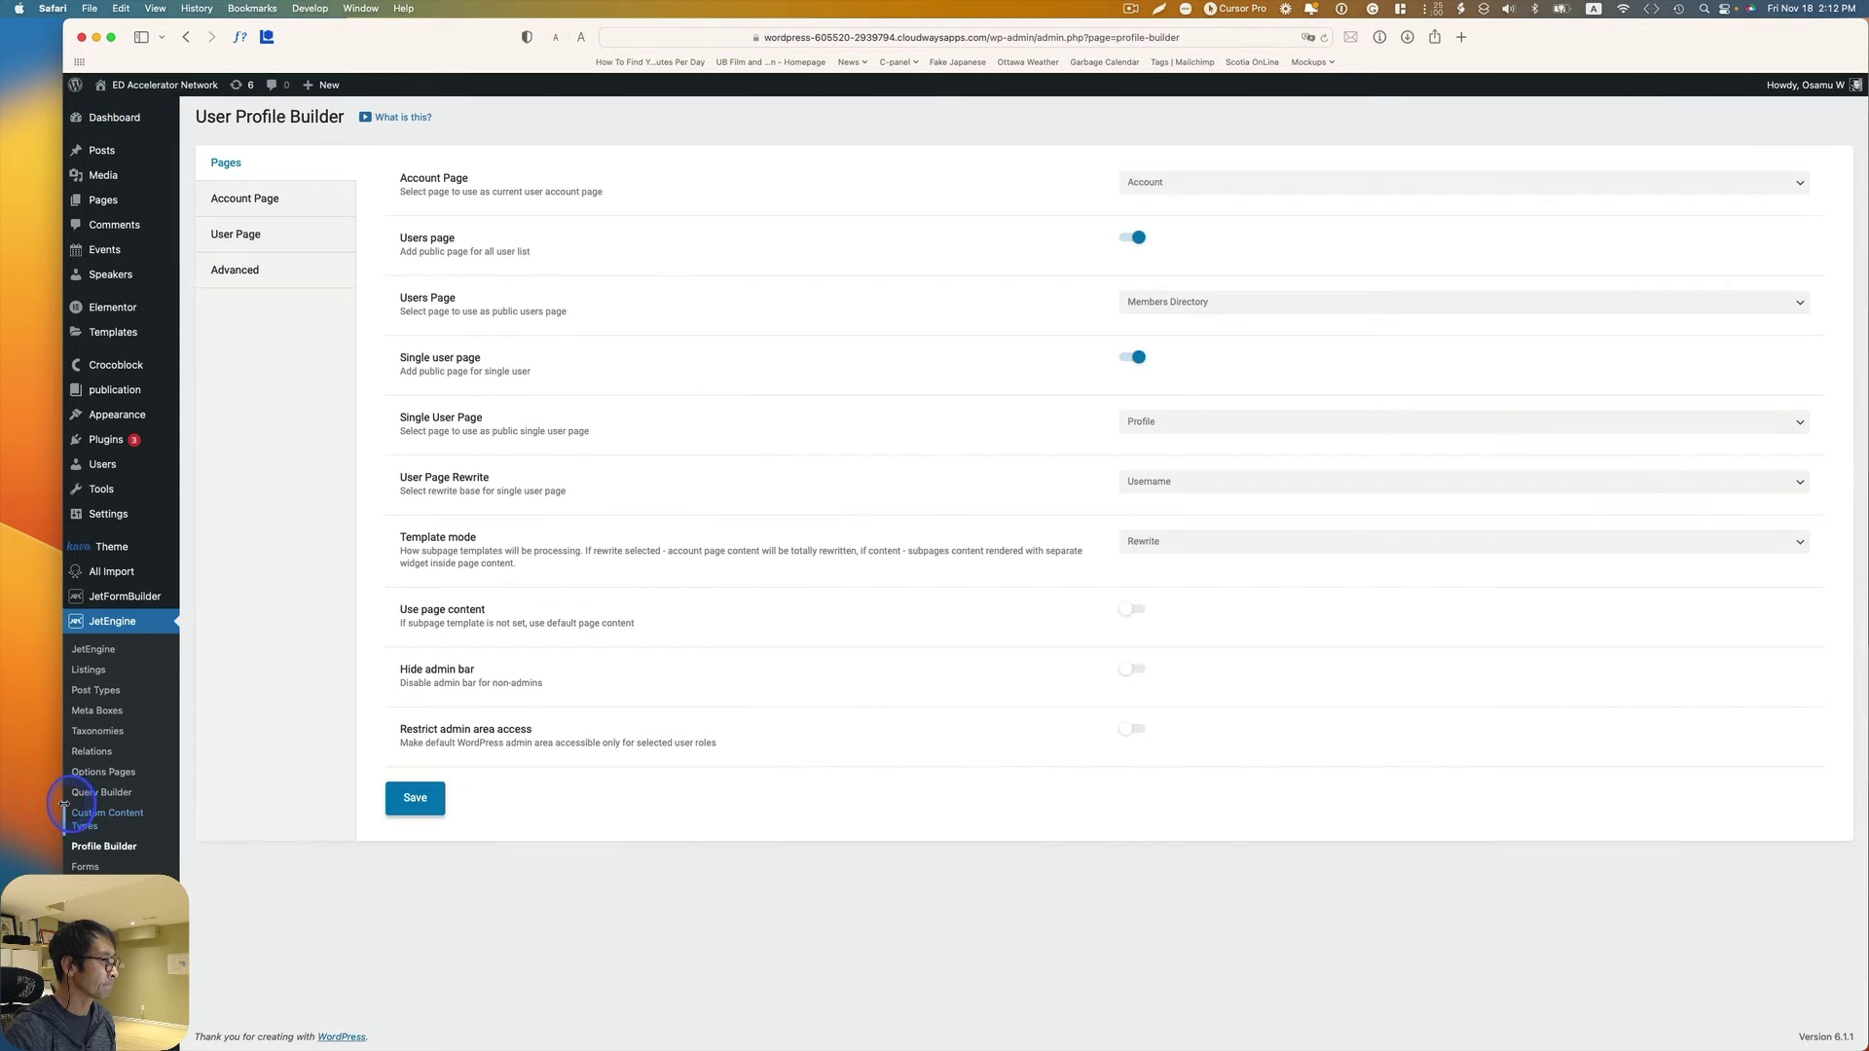
left_click_drag(64, 804, 112, 798)
Step: Keep Profile as the single user page in the Pages settings
left_click(294, 167)
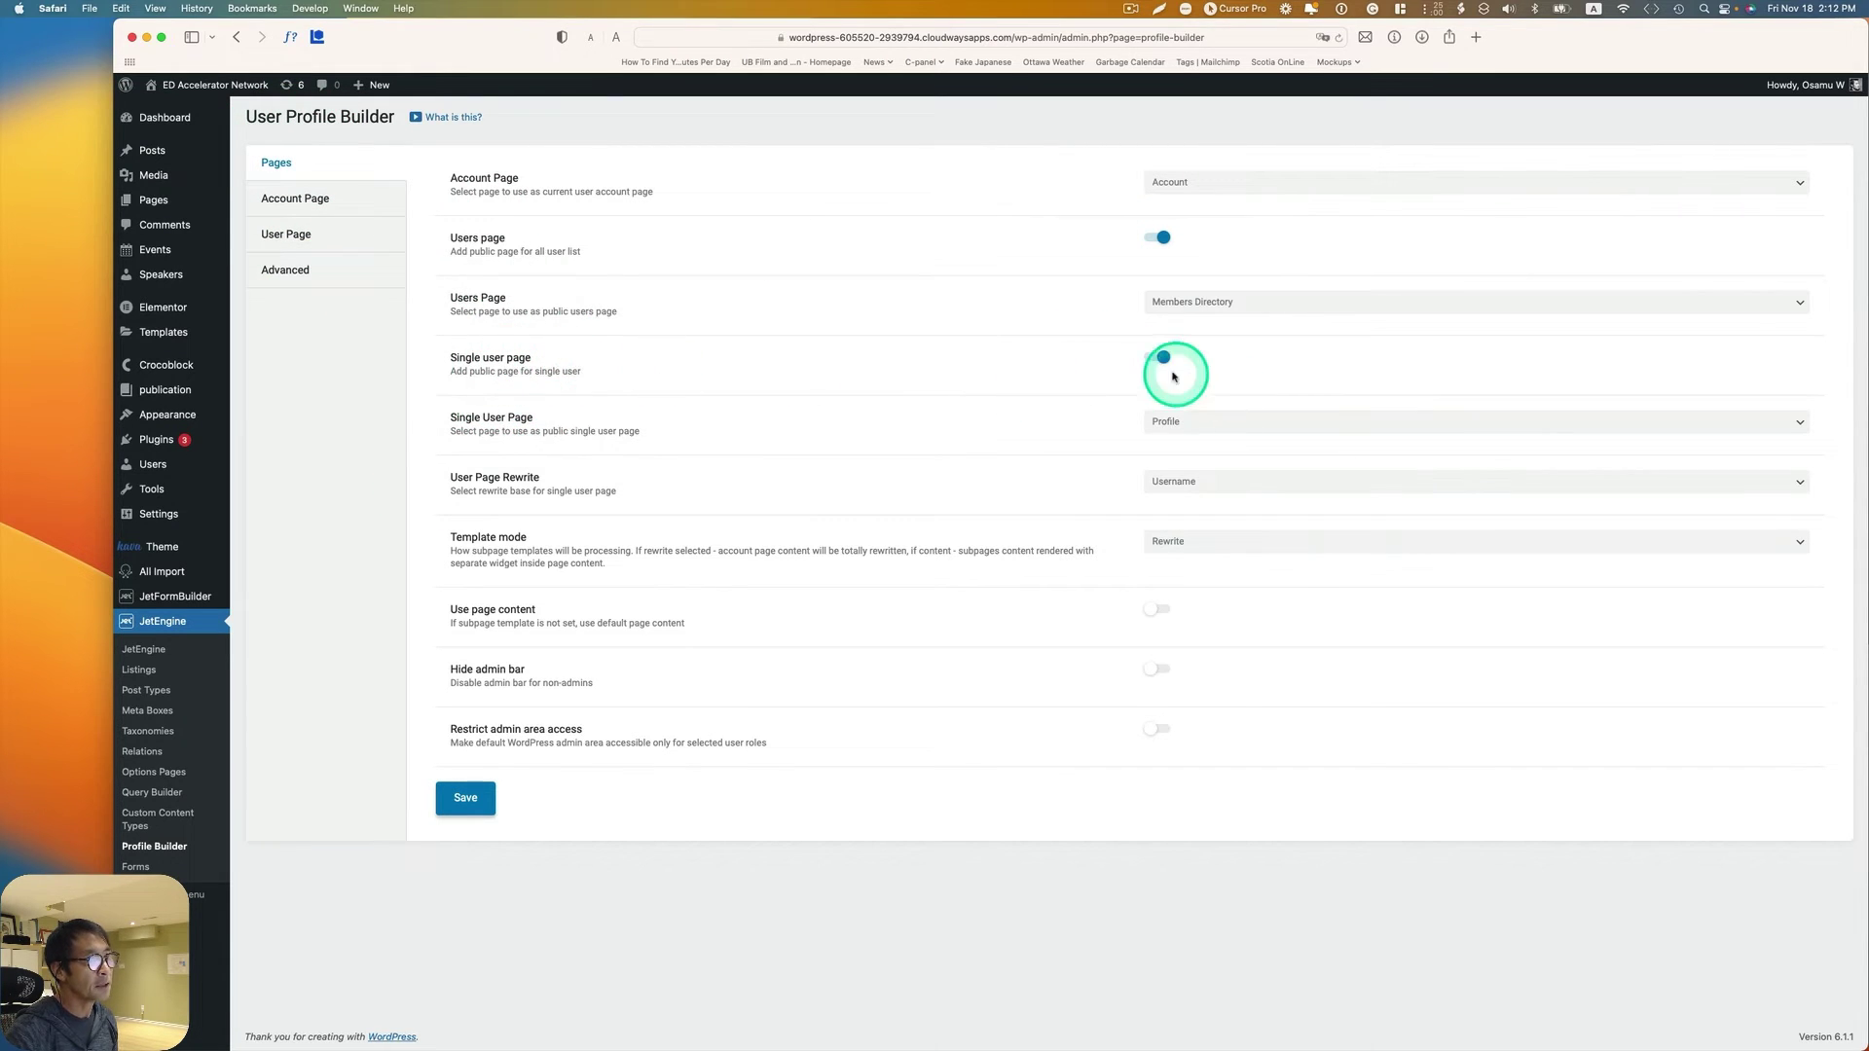
left_click(1141, 365)
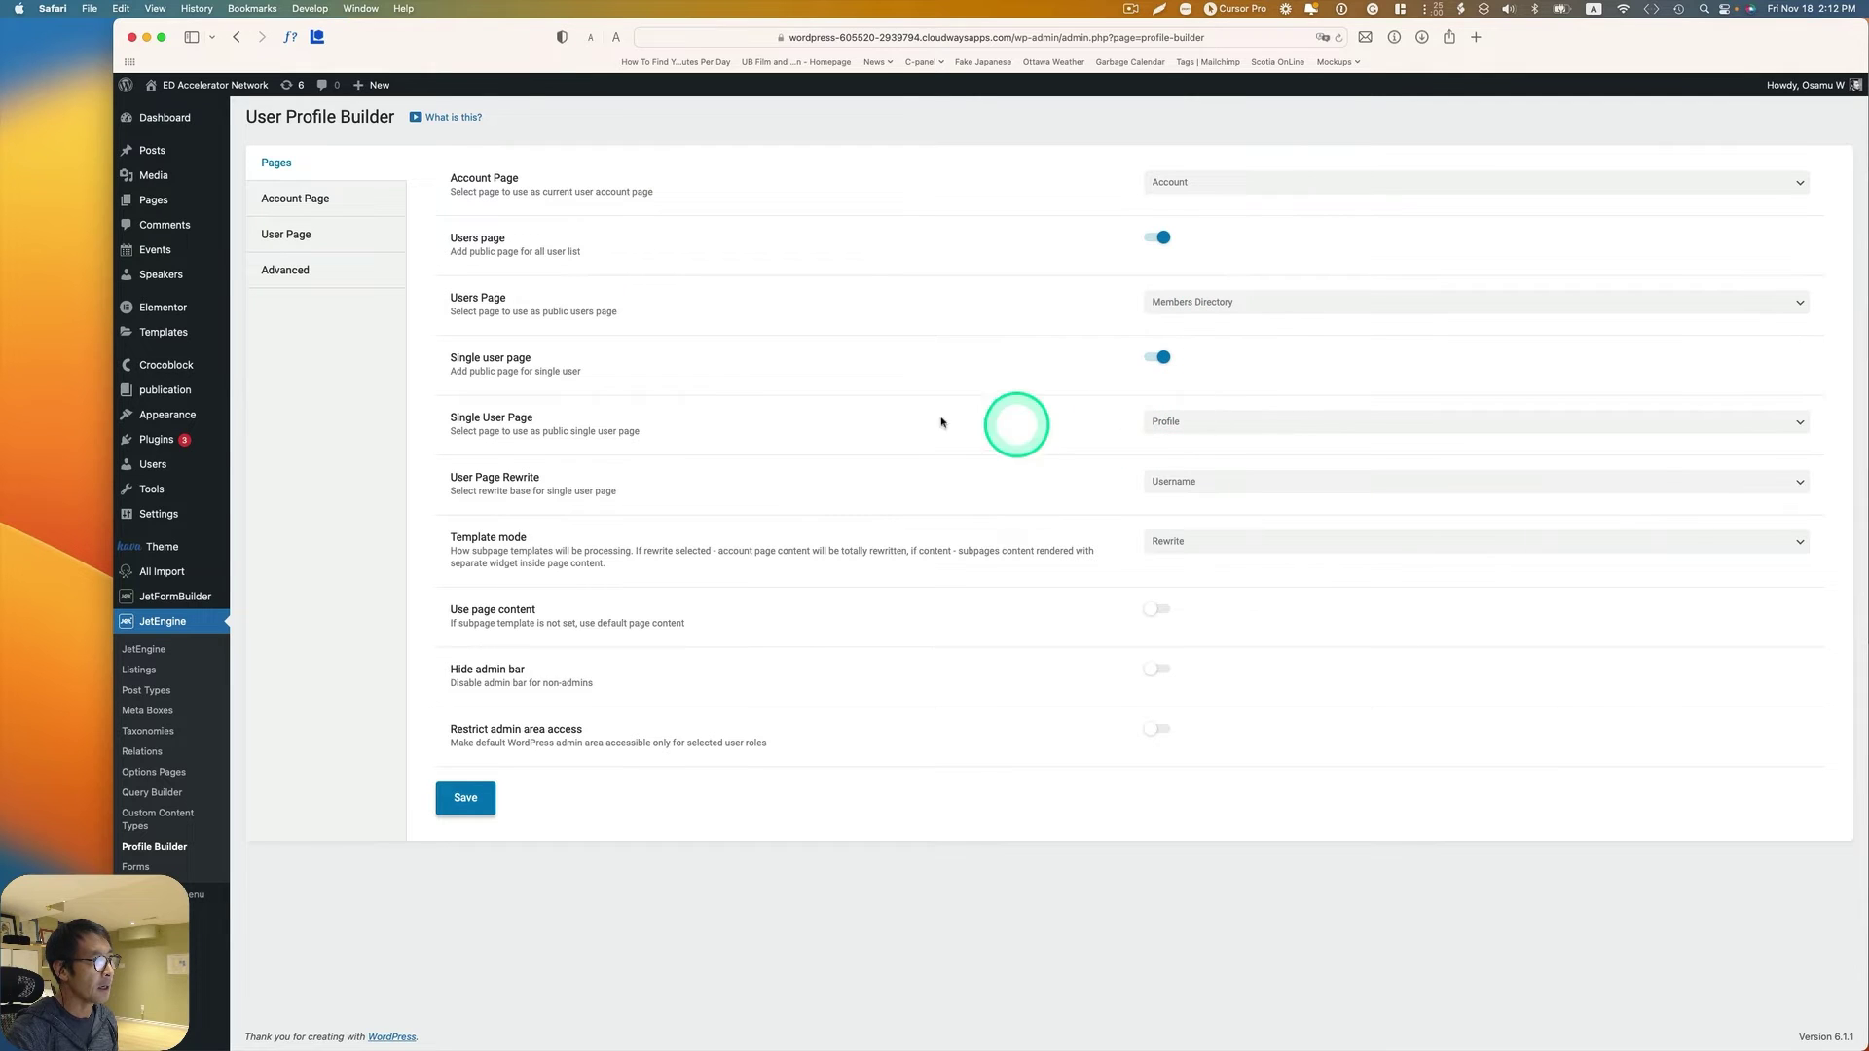
left_click(1164, 424)
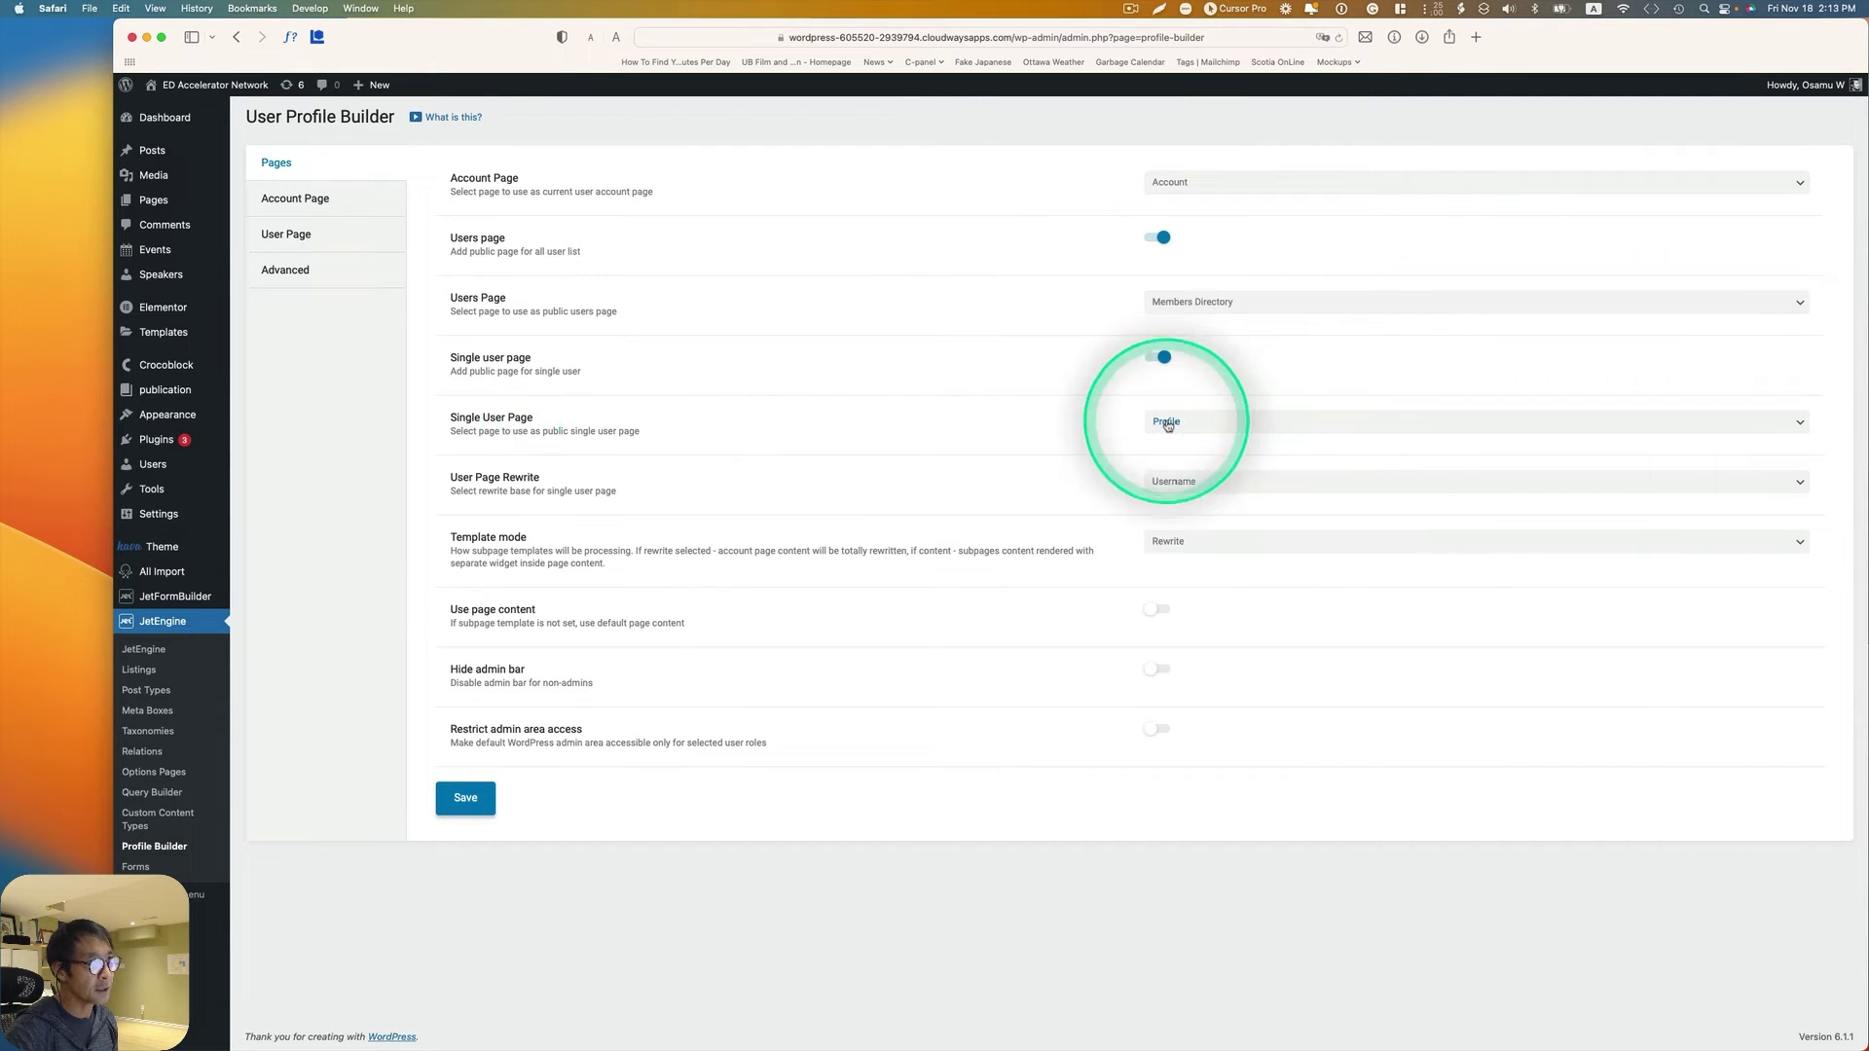
left_click(1168, 424)
left_click(1171, 421)
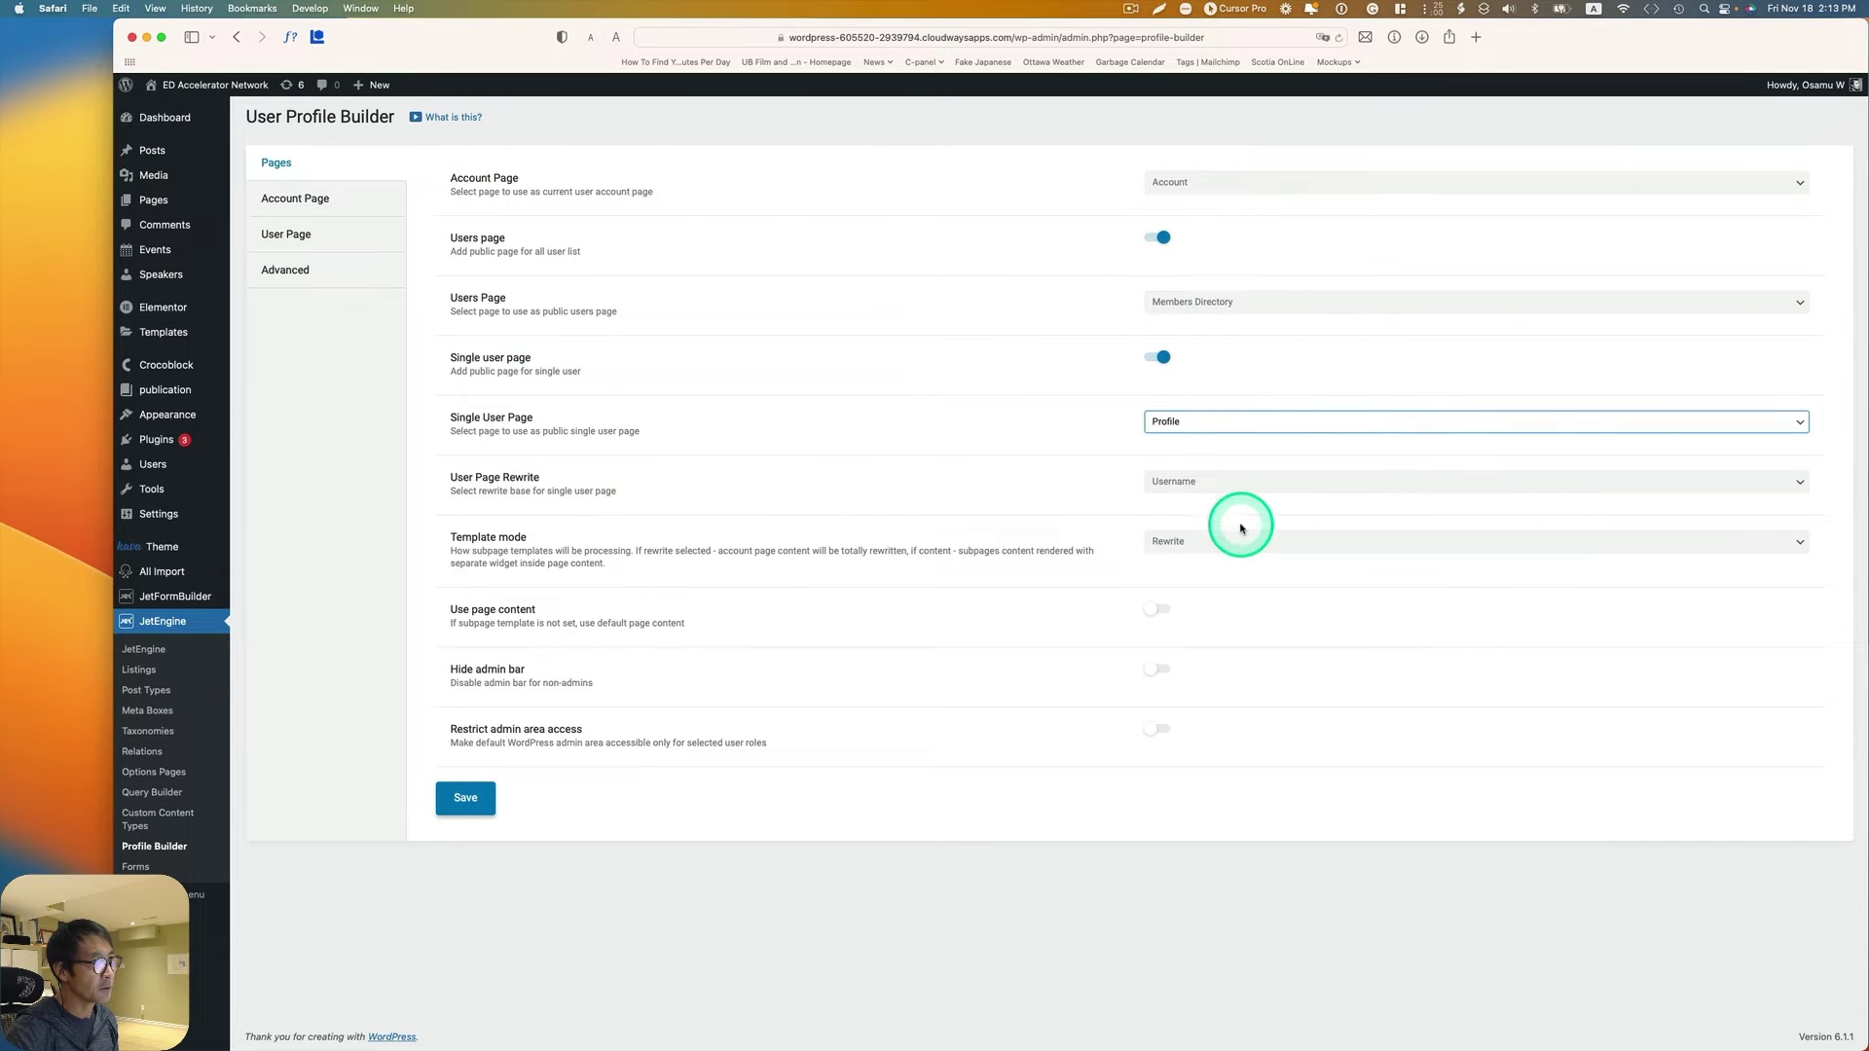
Step: Set User Page Rewrite to Username and Template mode to Rewrite
left_click(1186, 489)
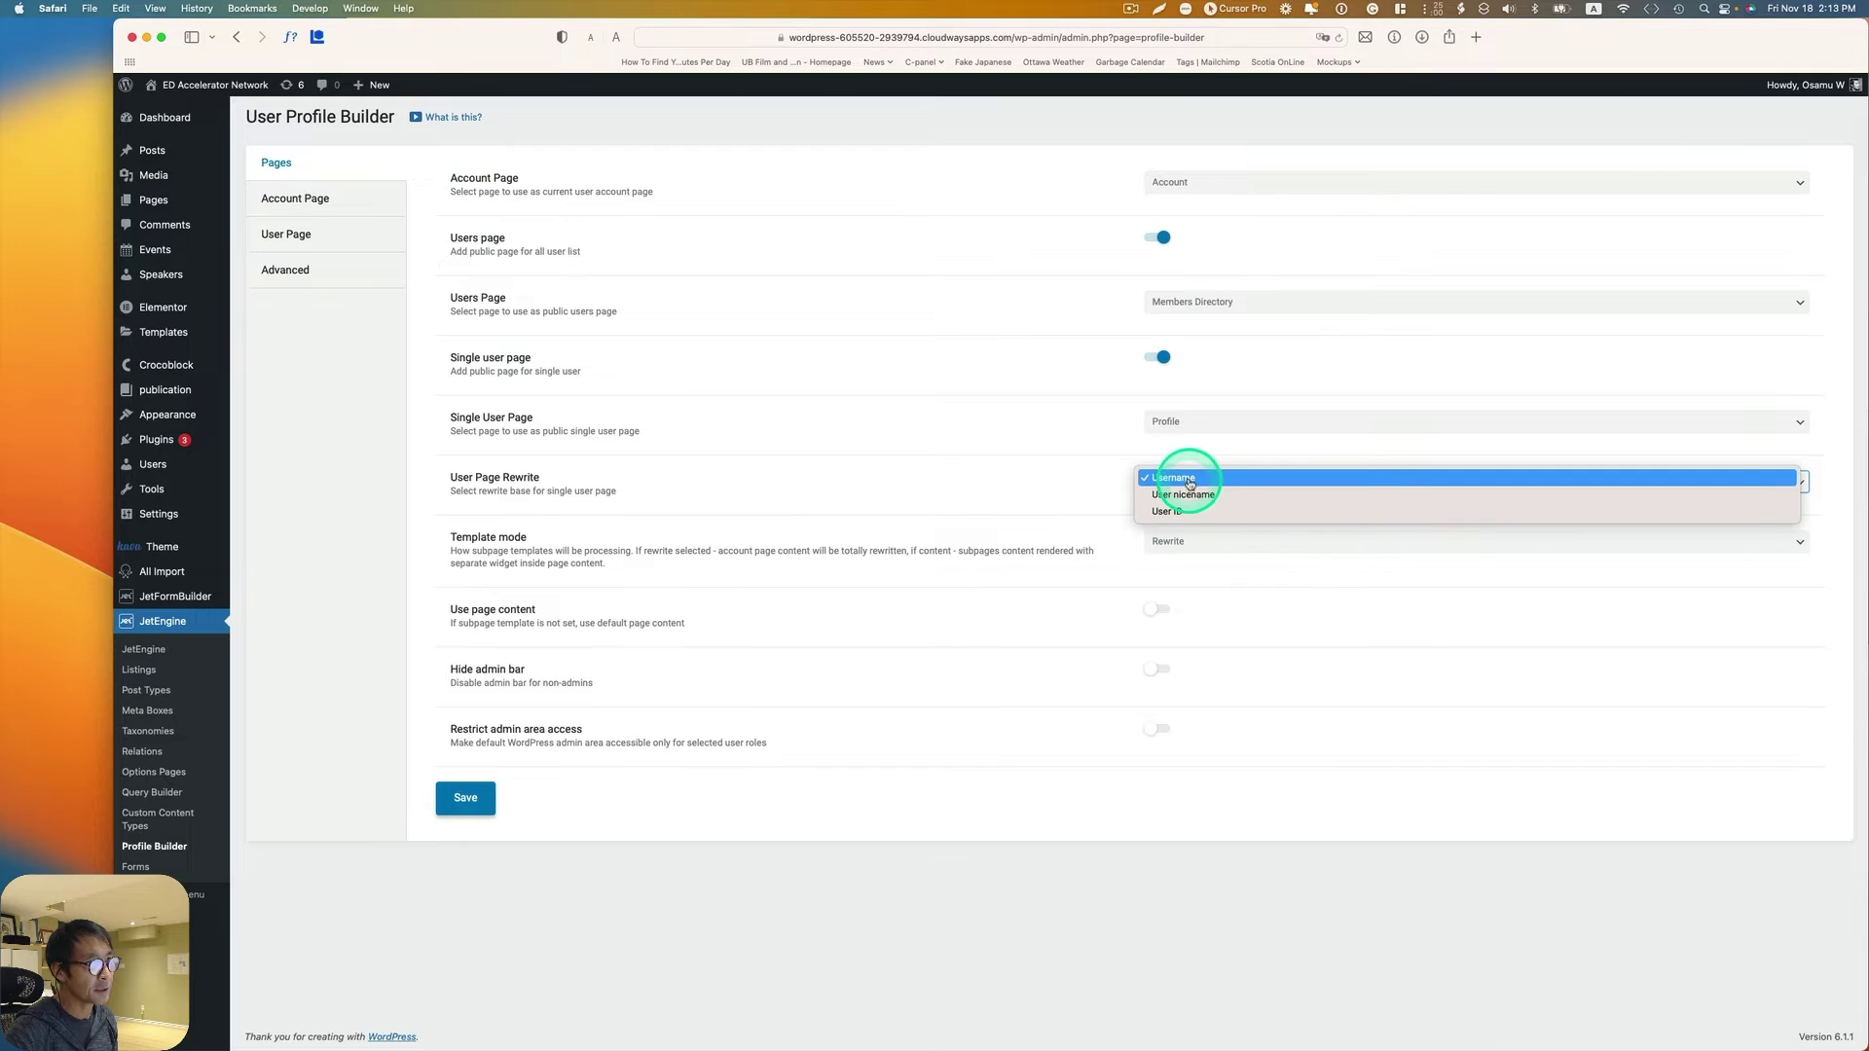
left_click(1189, 479)
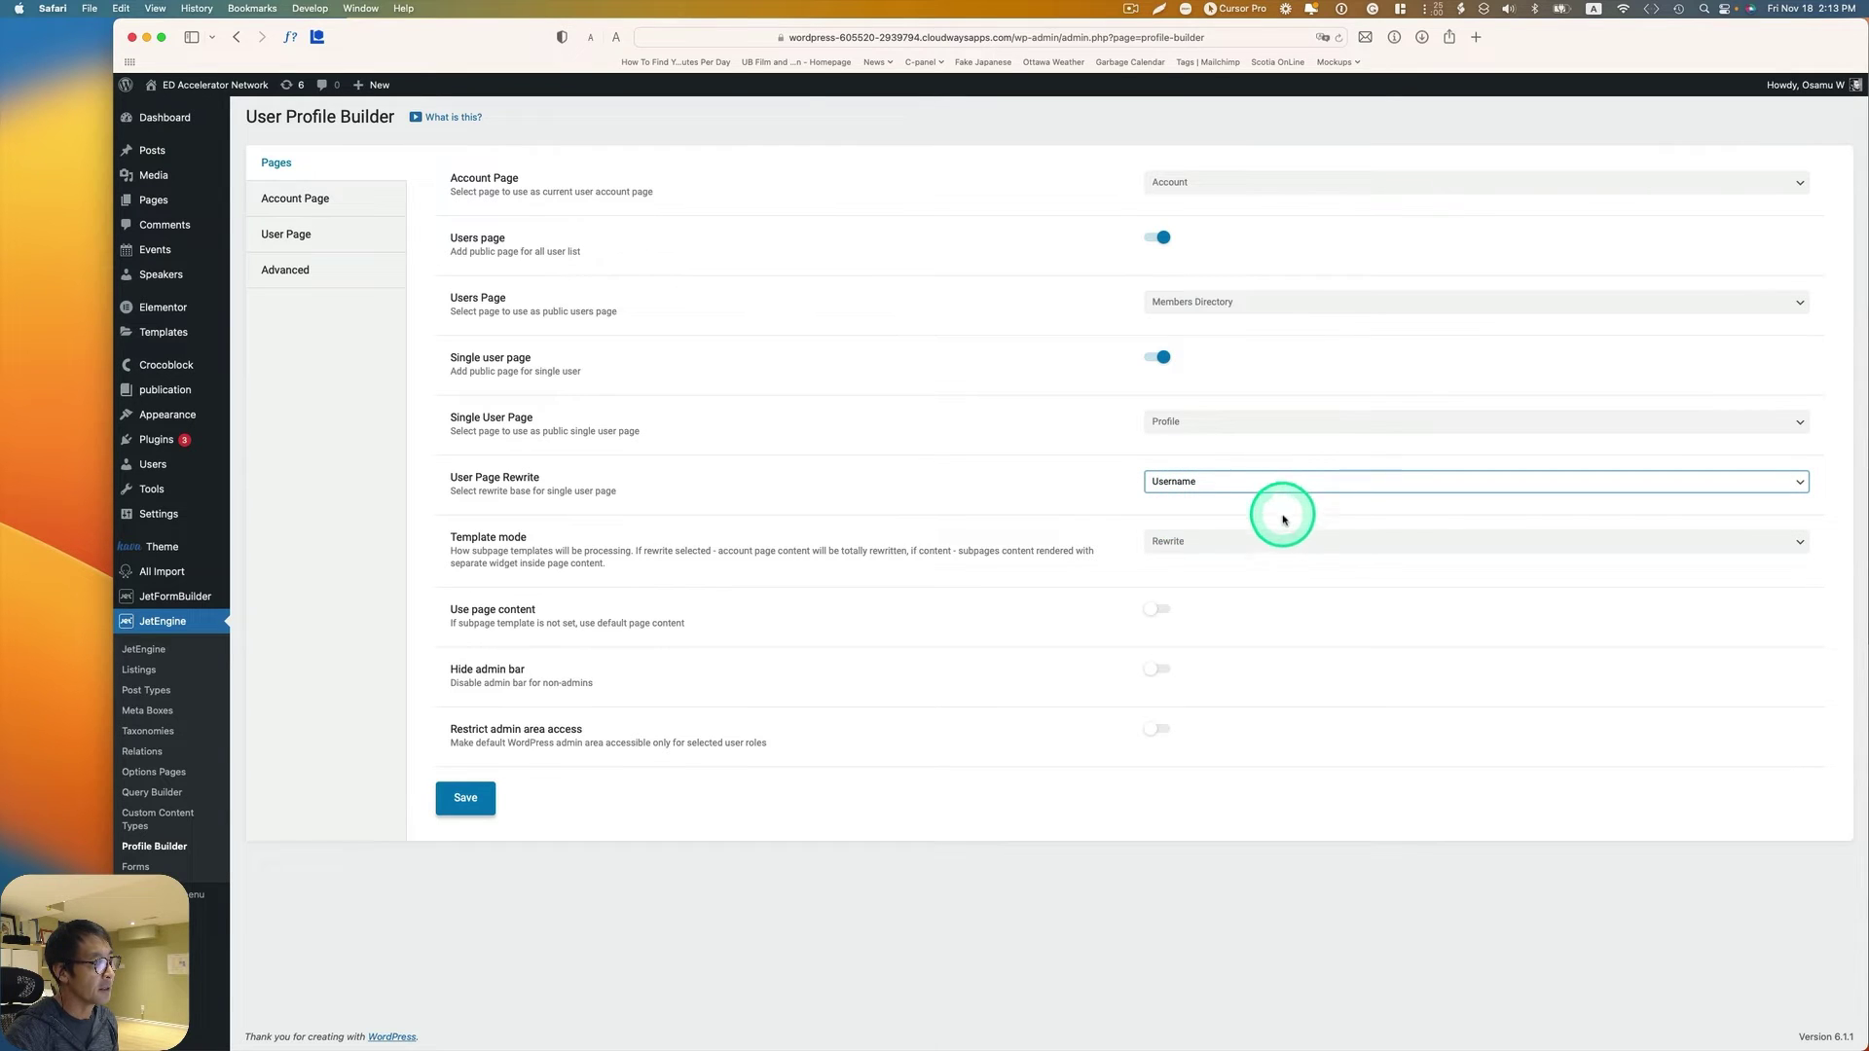
left_click(1205, 550)
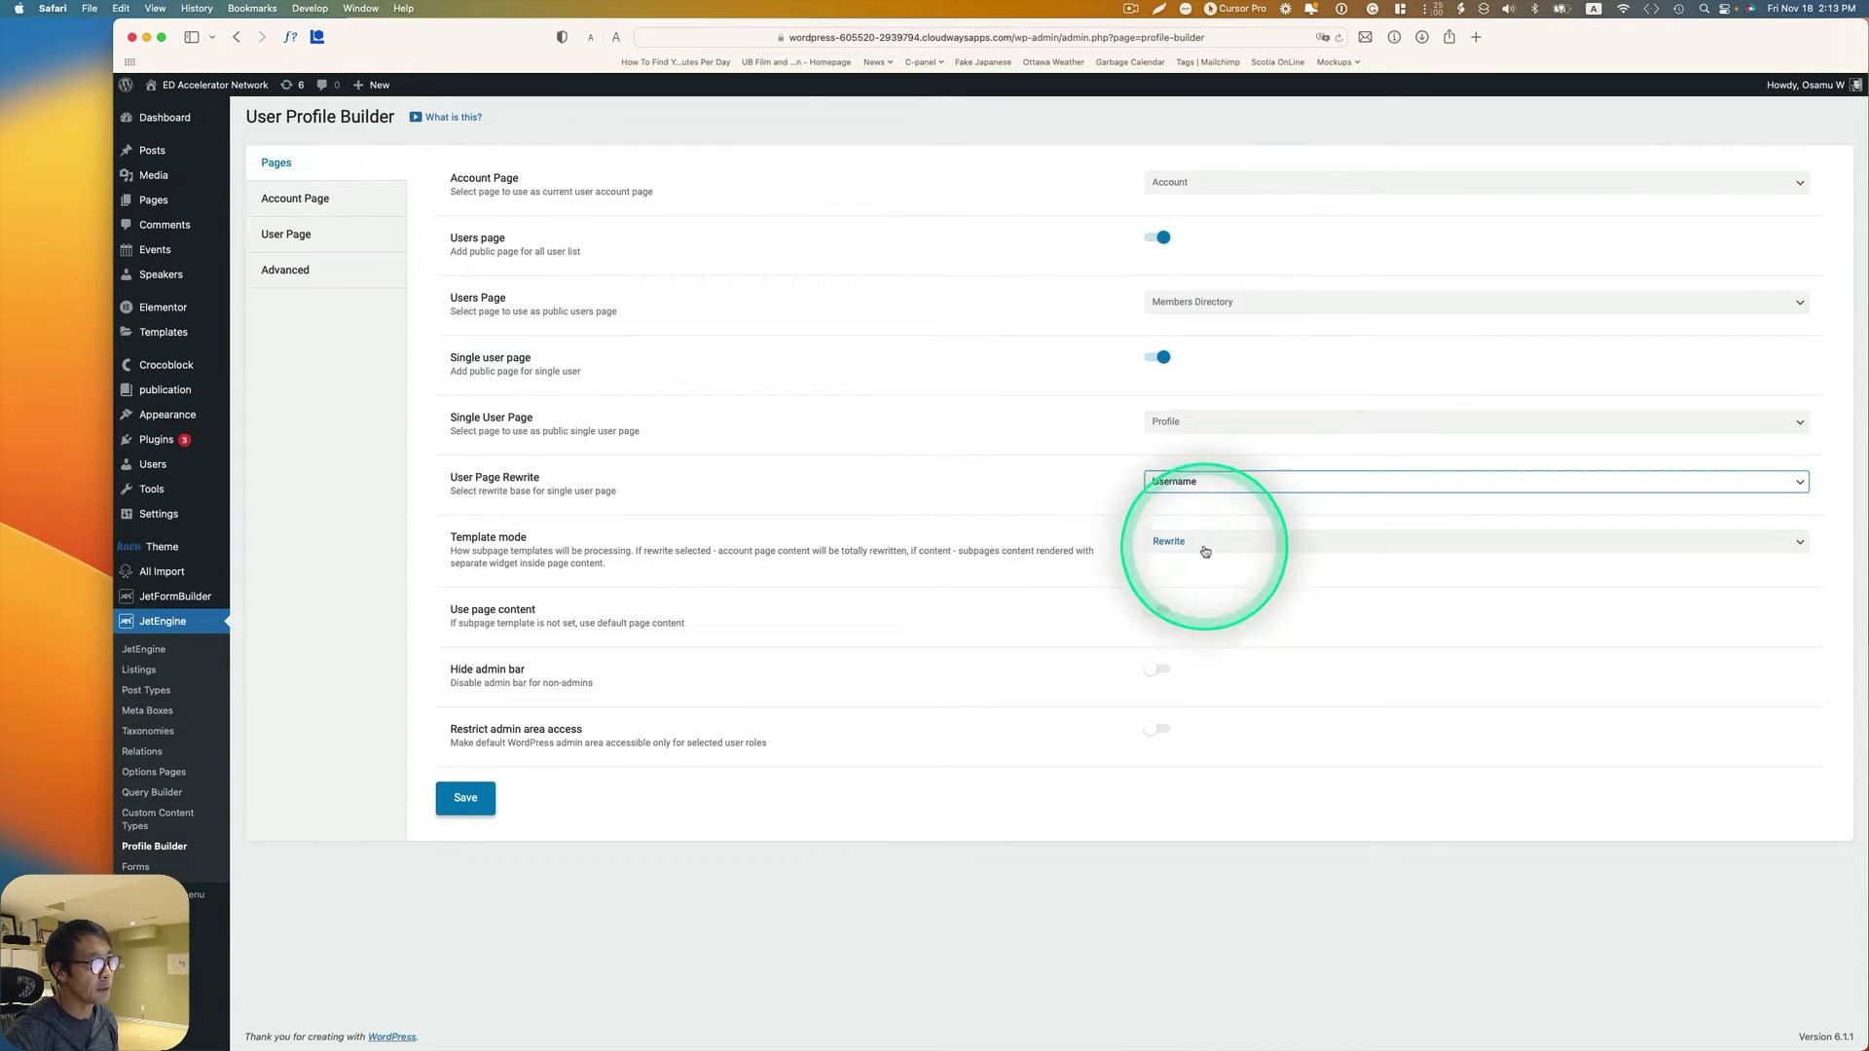
left_click(1188, 545)
left_click(1186, 541)
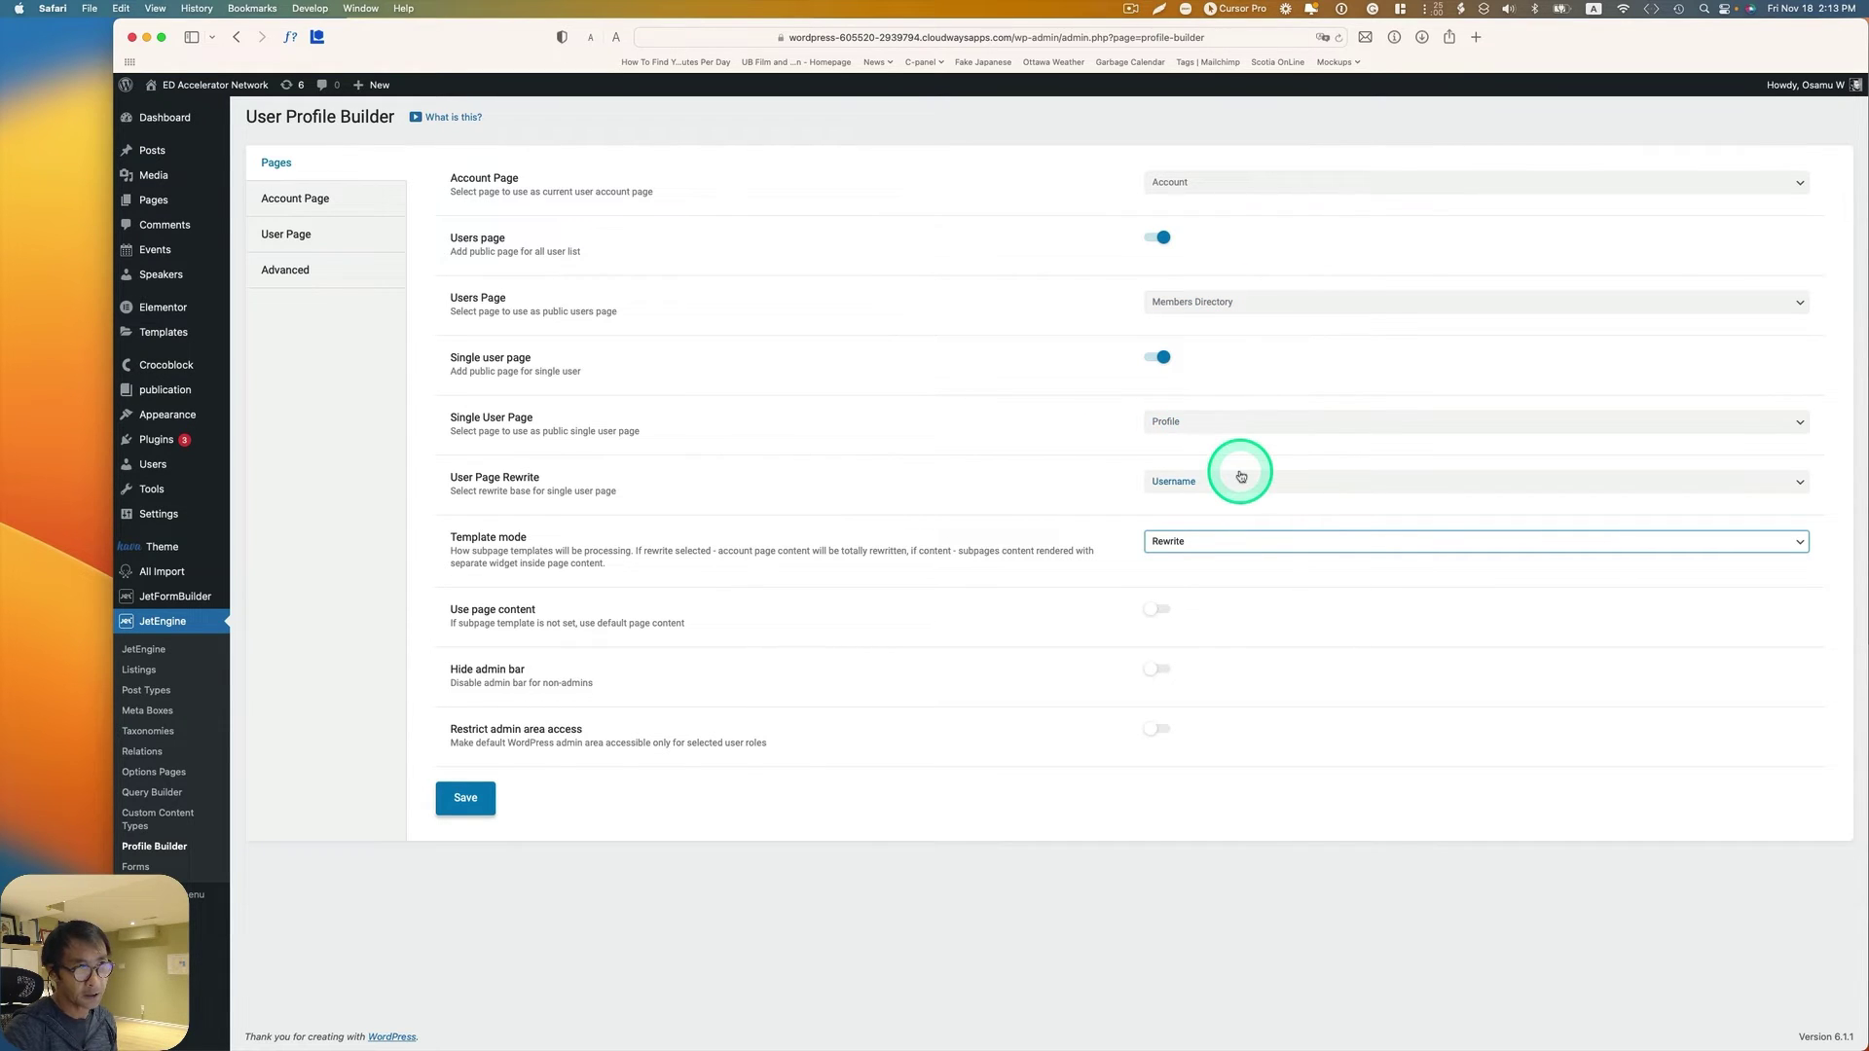
Step: Open a private Safari window and load the pasted WordPress site address
left_click(87, 11)
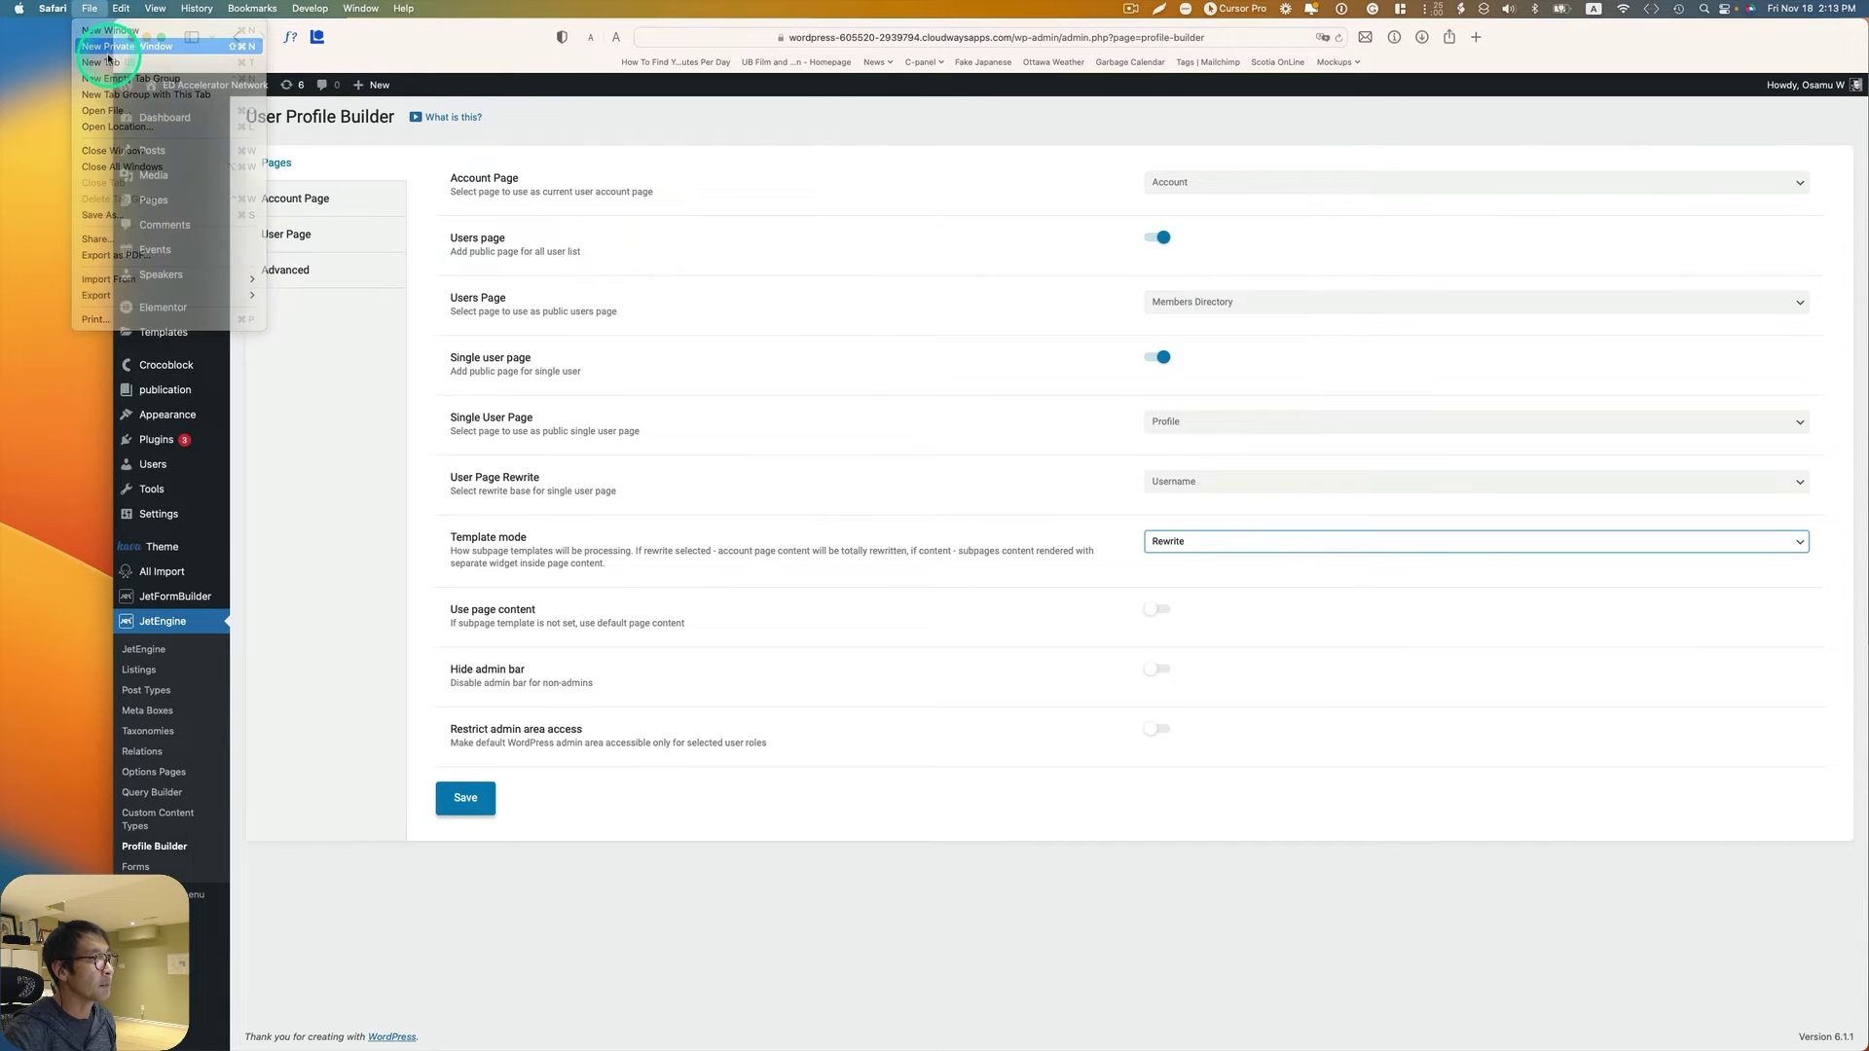
left_click(117, 46)
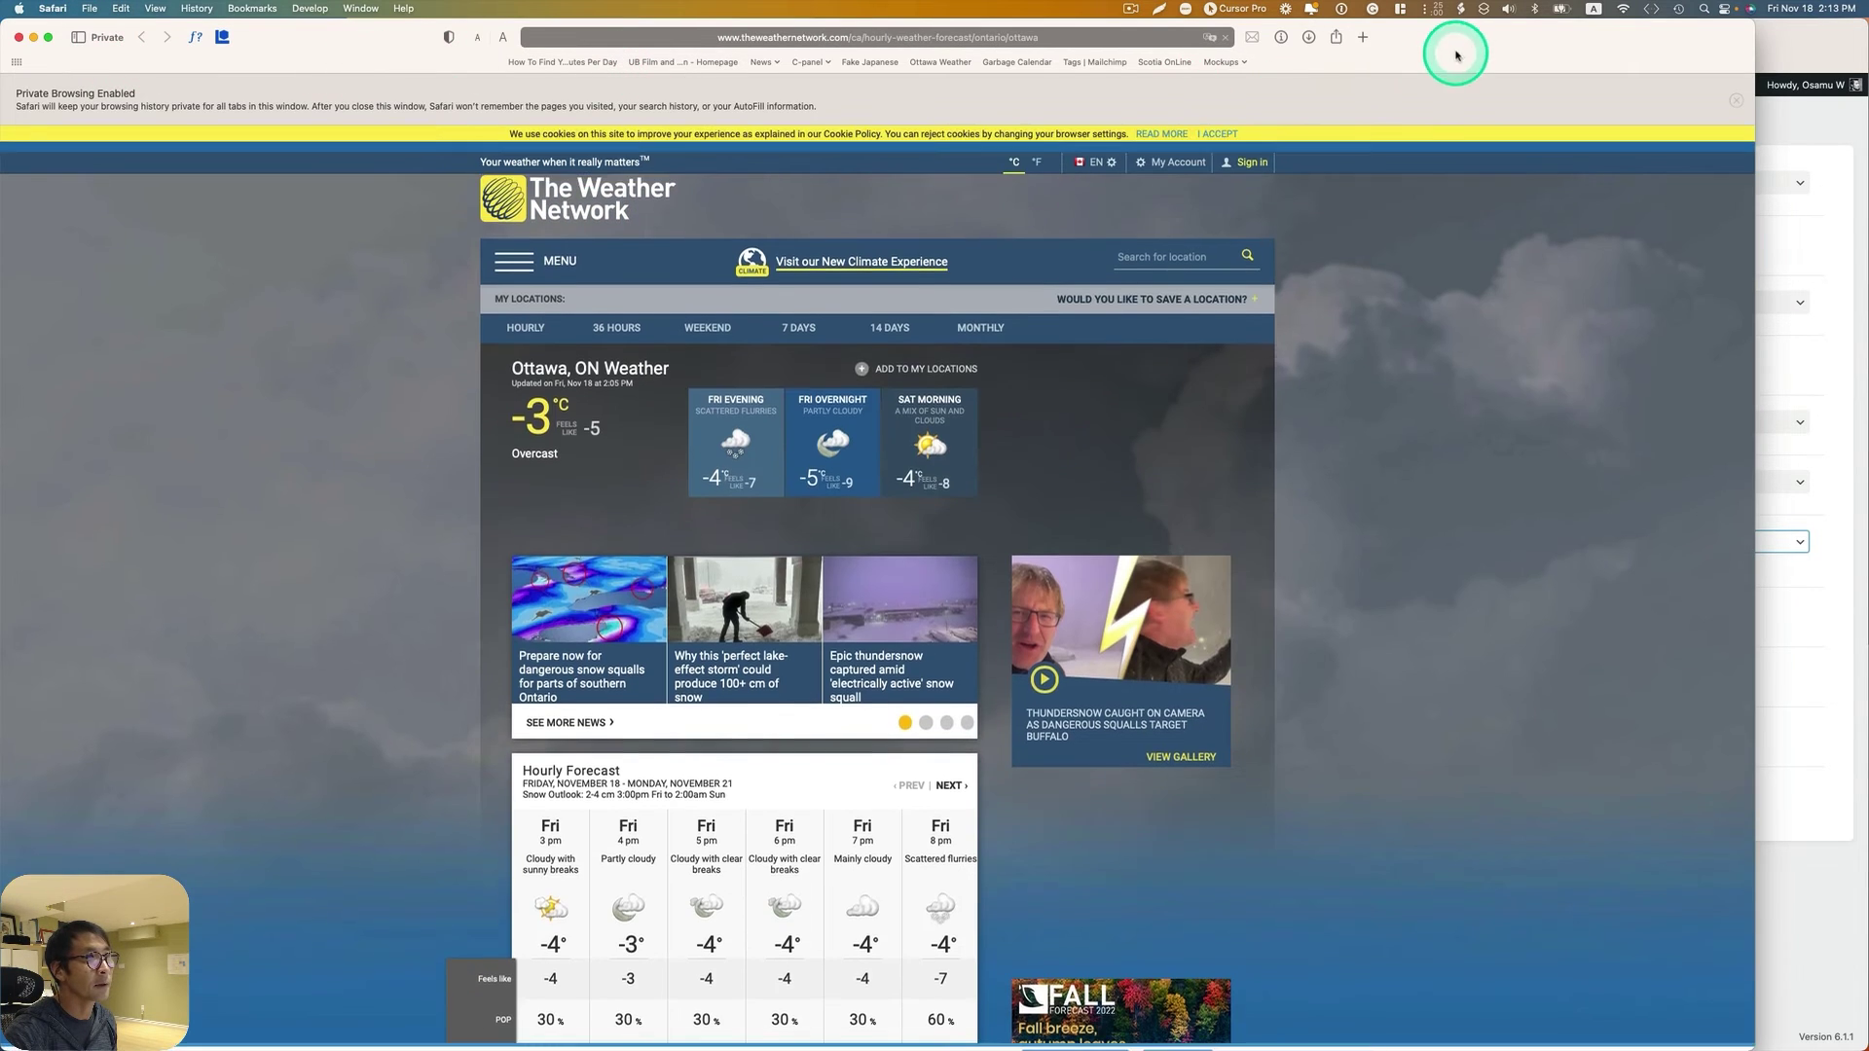
left_click_drag(1481, 54, 1545, 110)
left_click(1130, 93)
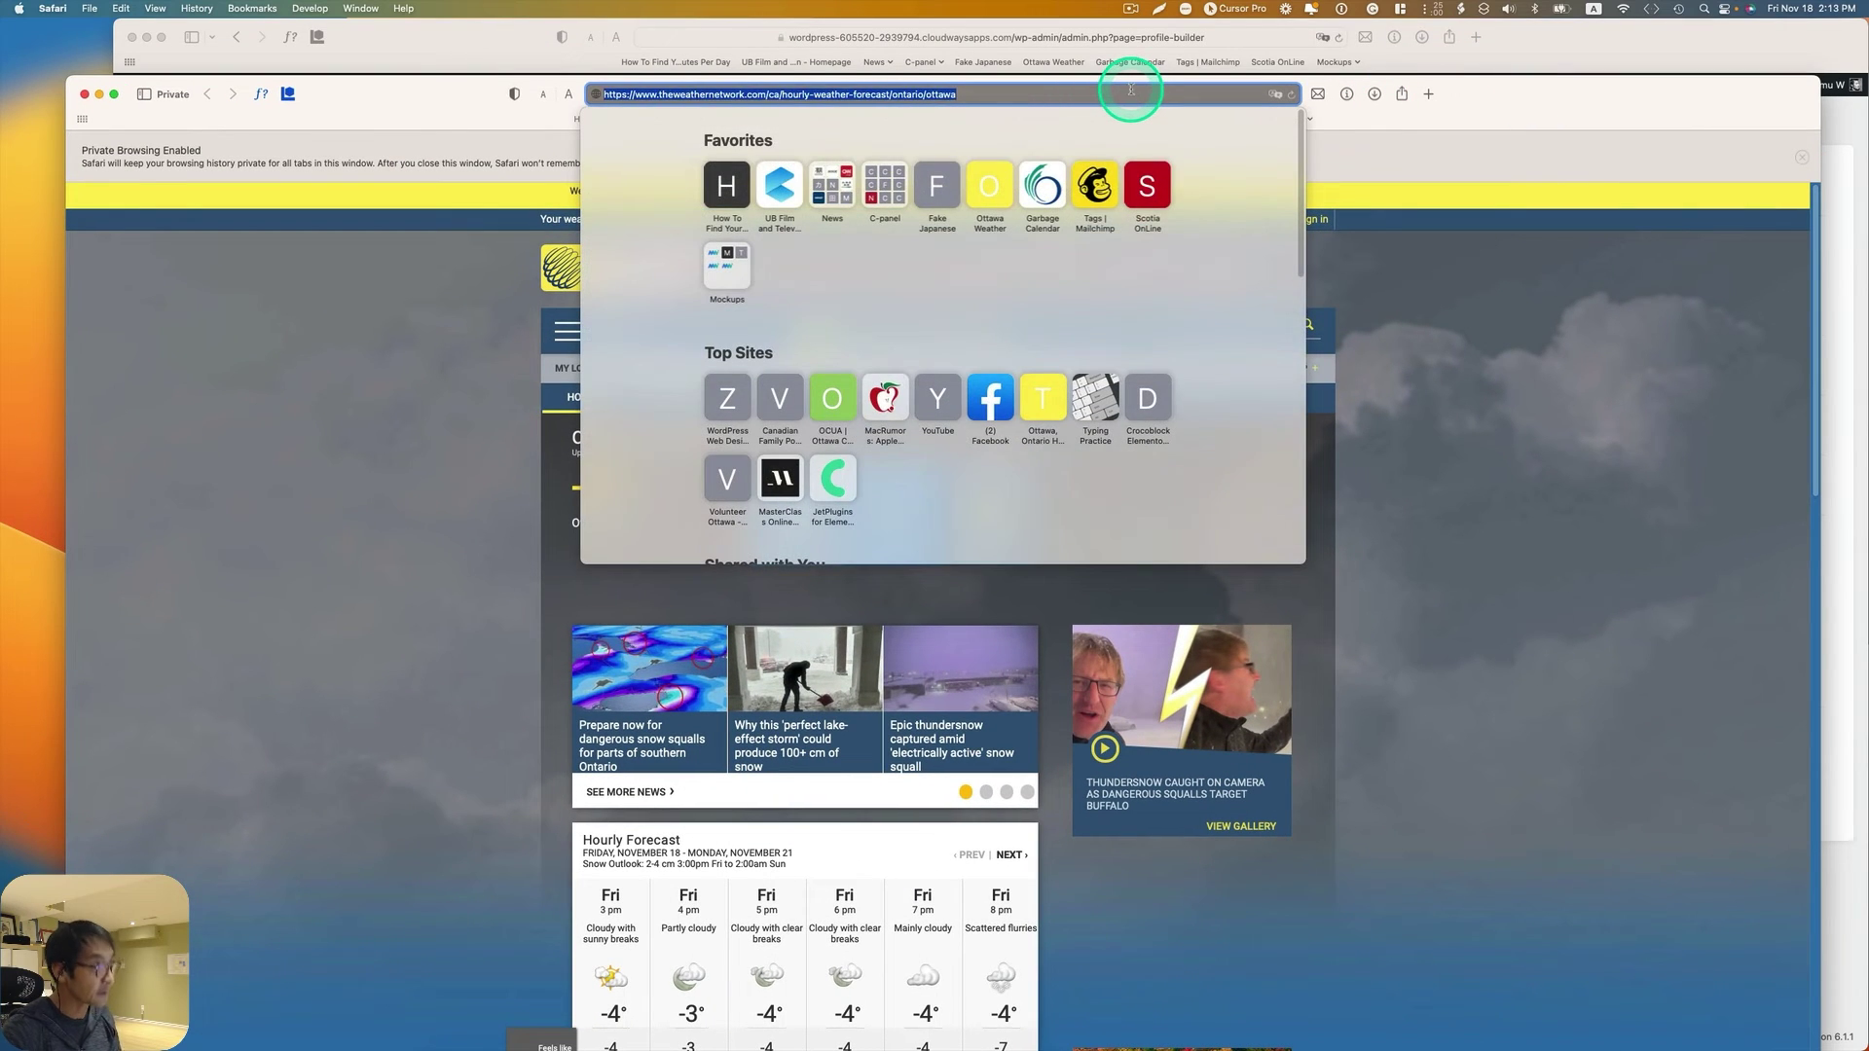
type("https://wordpress-605520-2939794.cloudwaysapps.com")
key("Return")
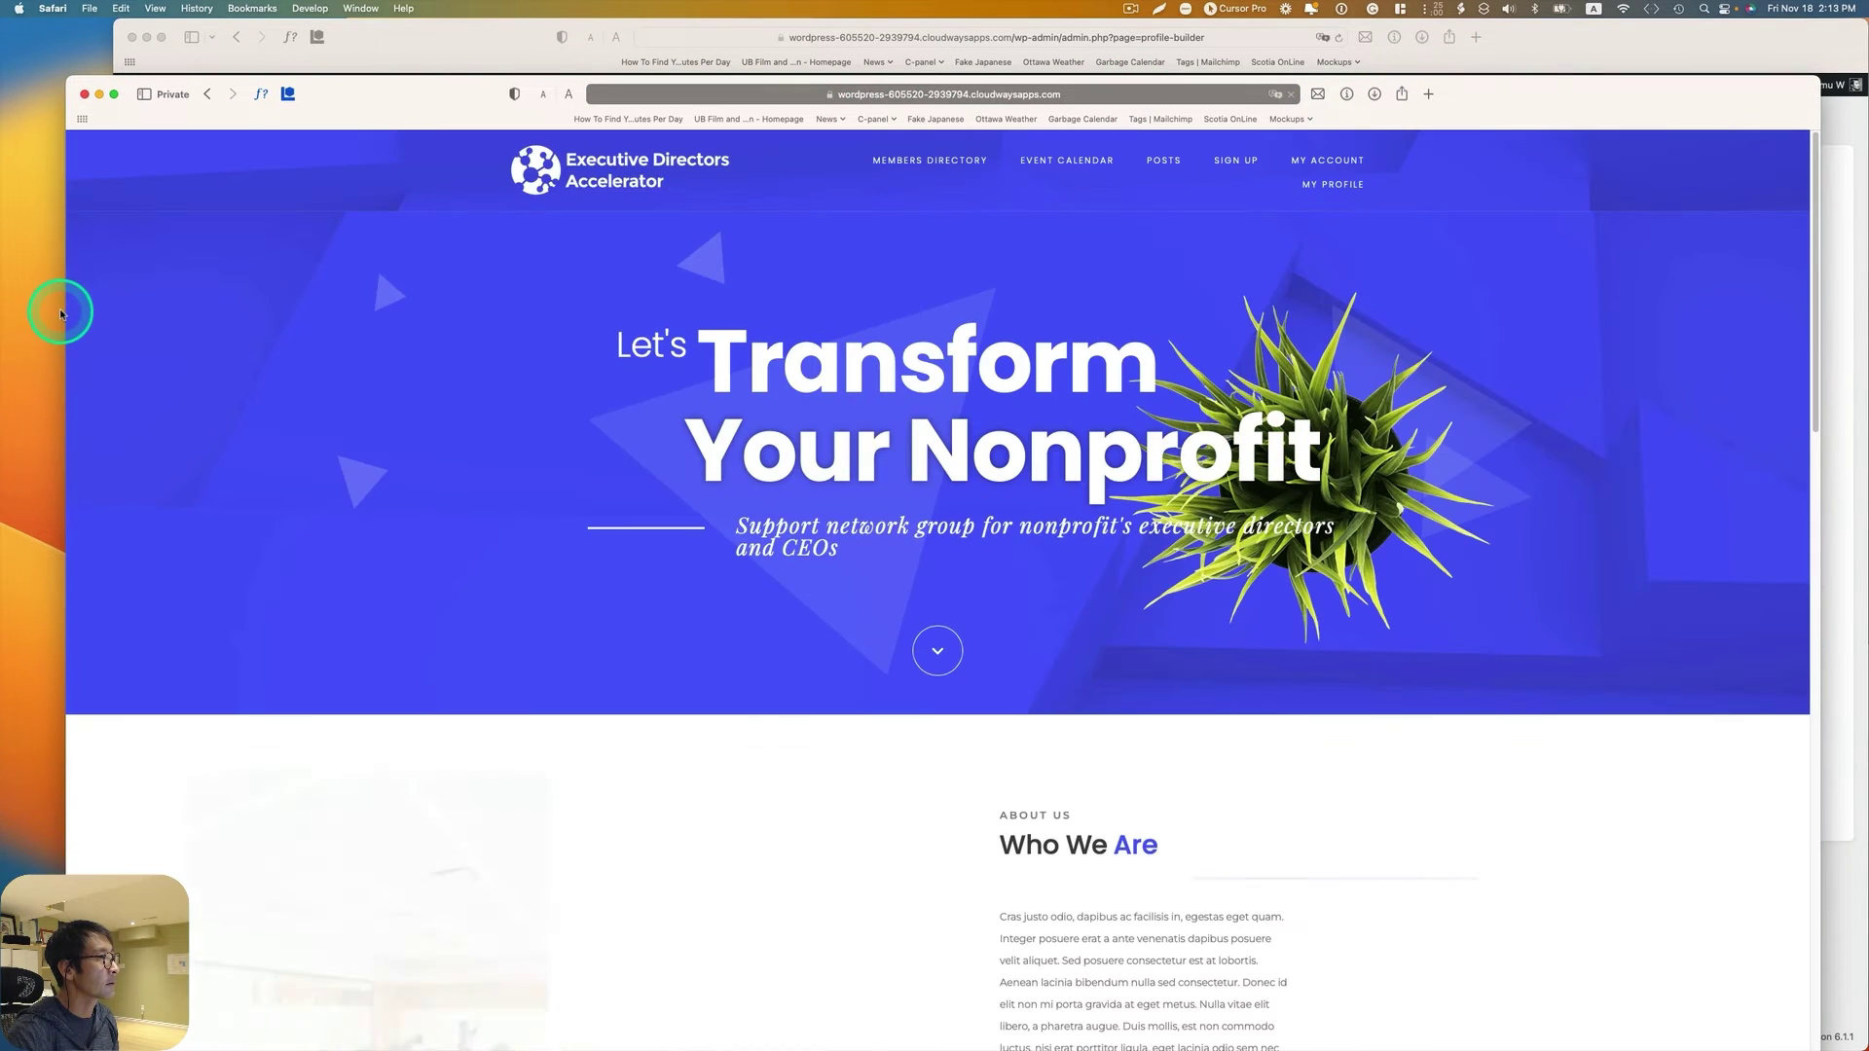
left_click_drag(60, 314, 146, 302)
left_click_drag(1568, 104, 1631, 46)
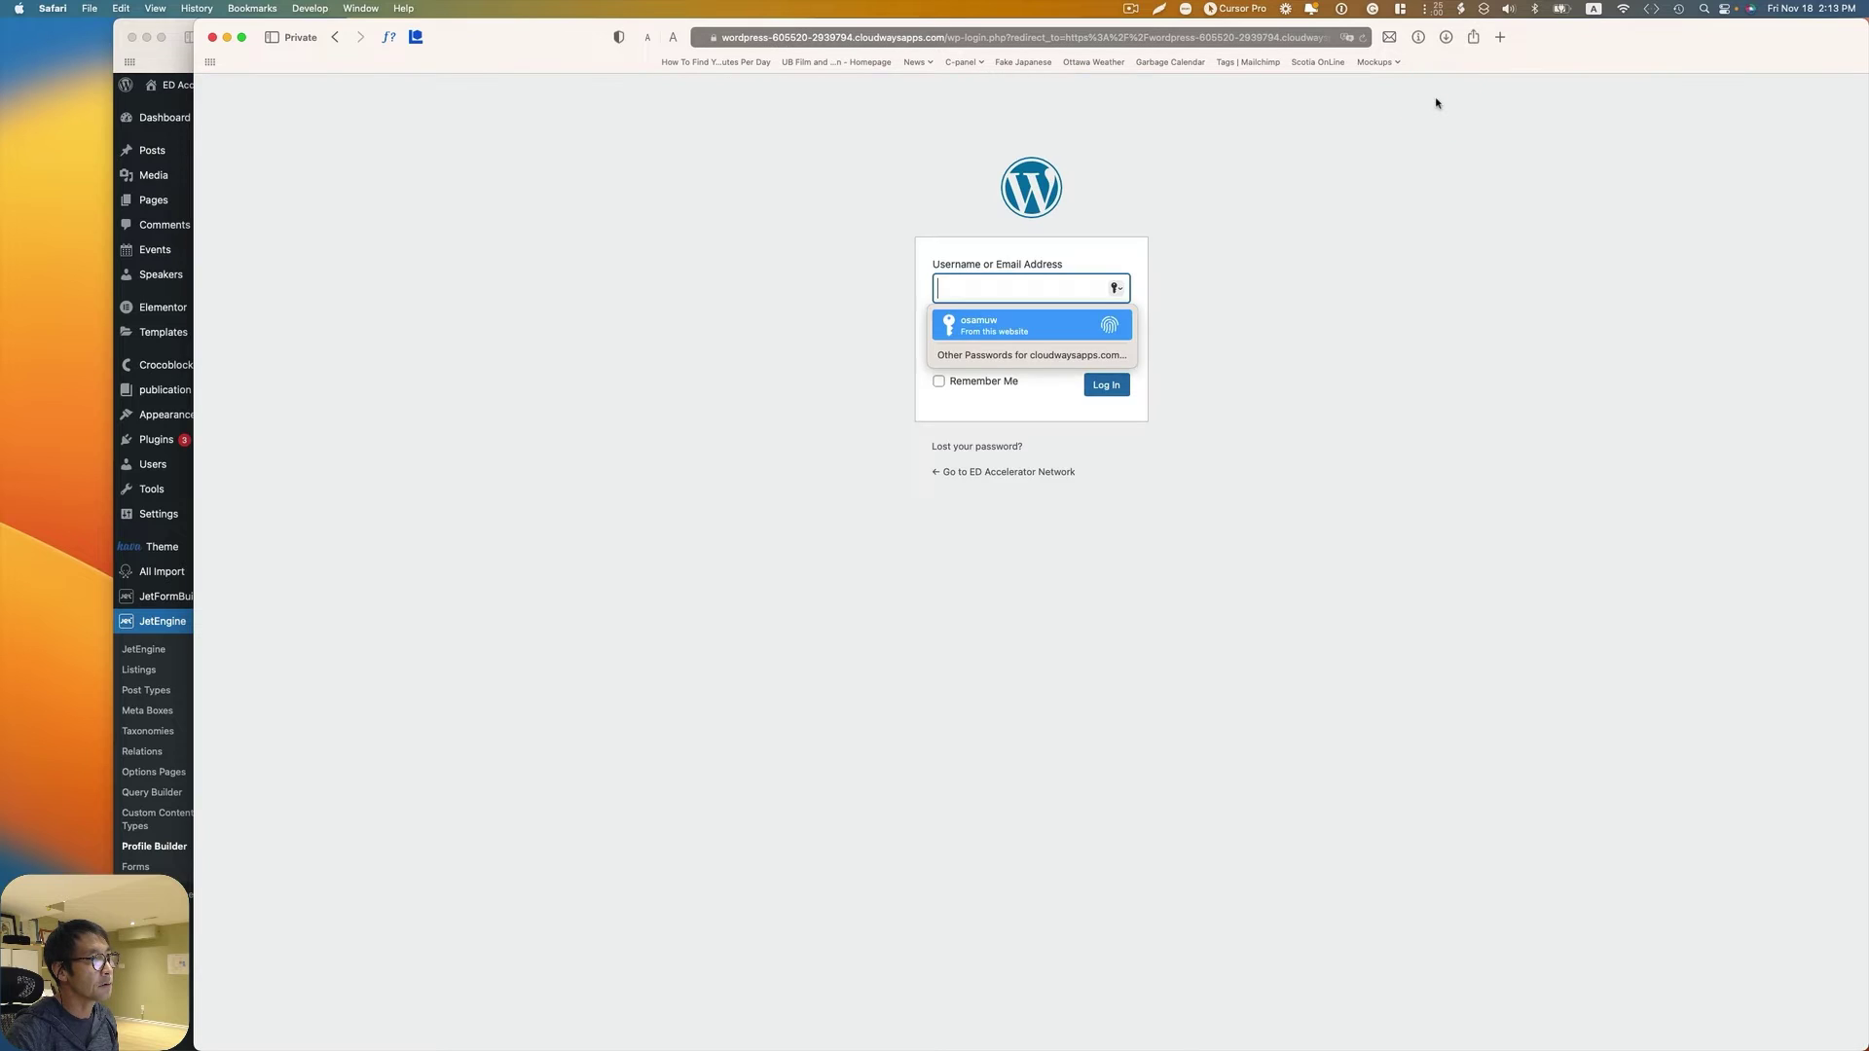
Step: Log in as the test member with their username and password, then return to the admin
left_click(1314, 253)
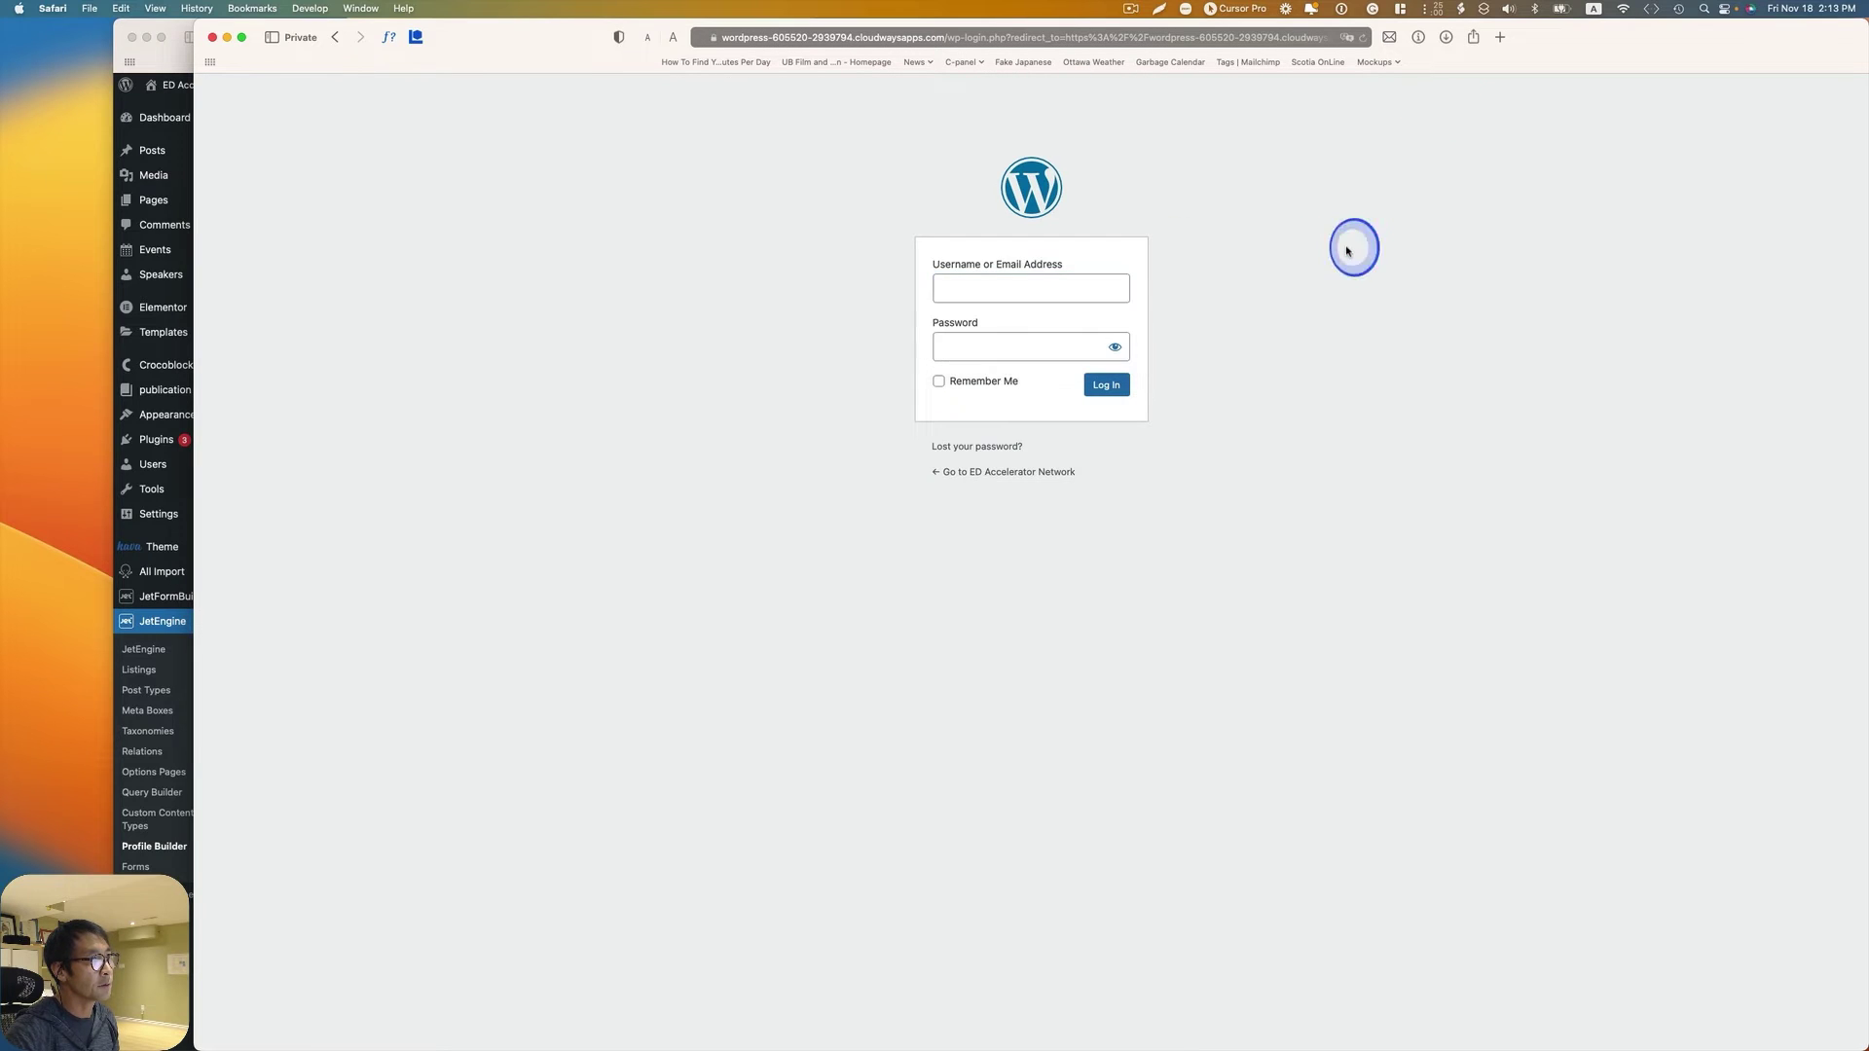
left_click(1079, 288)
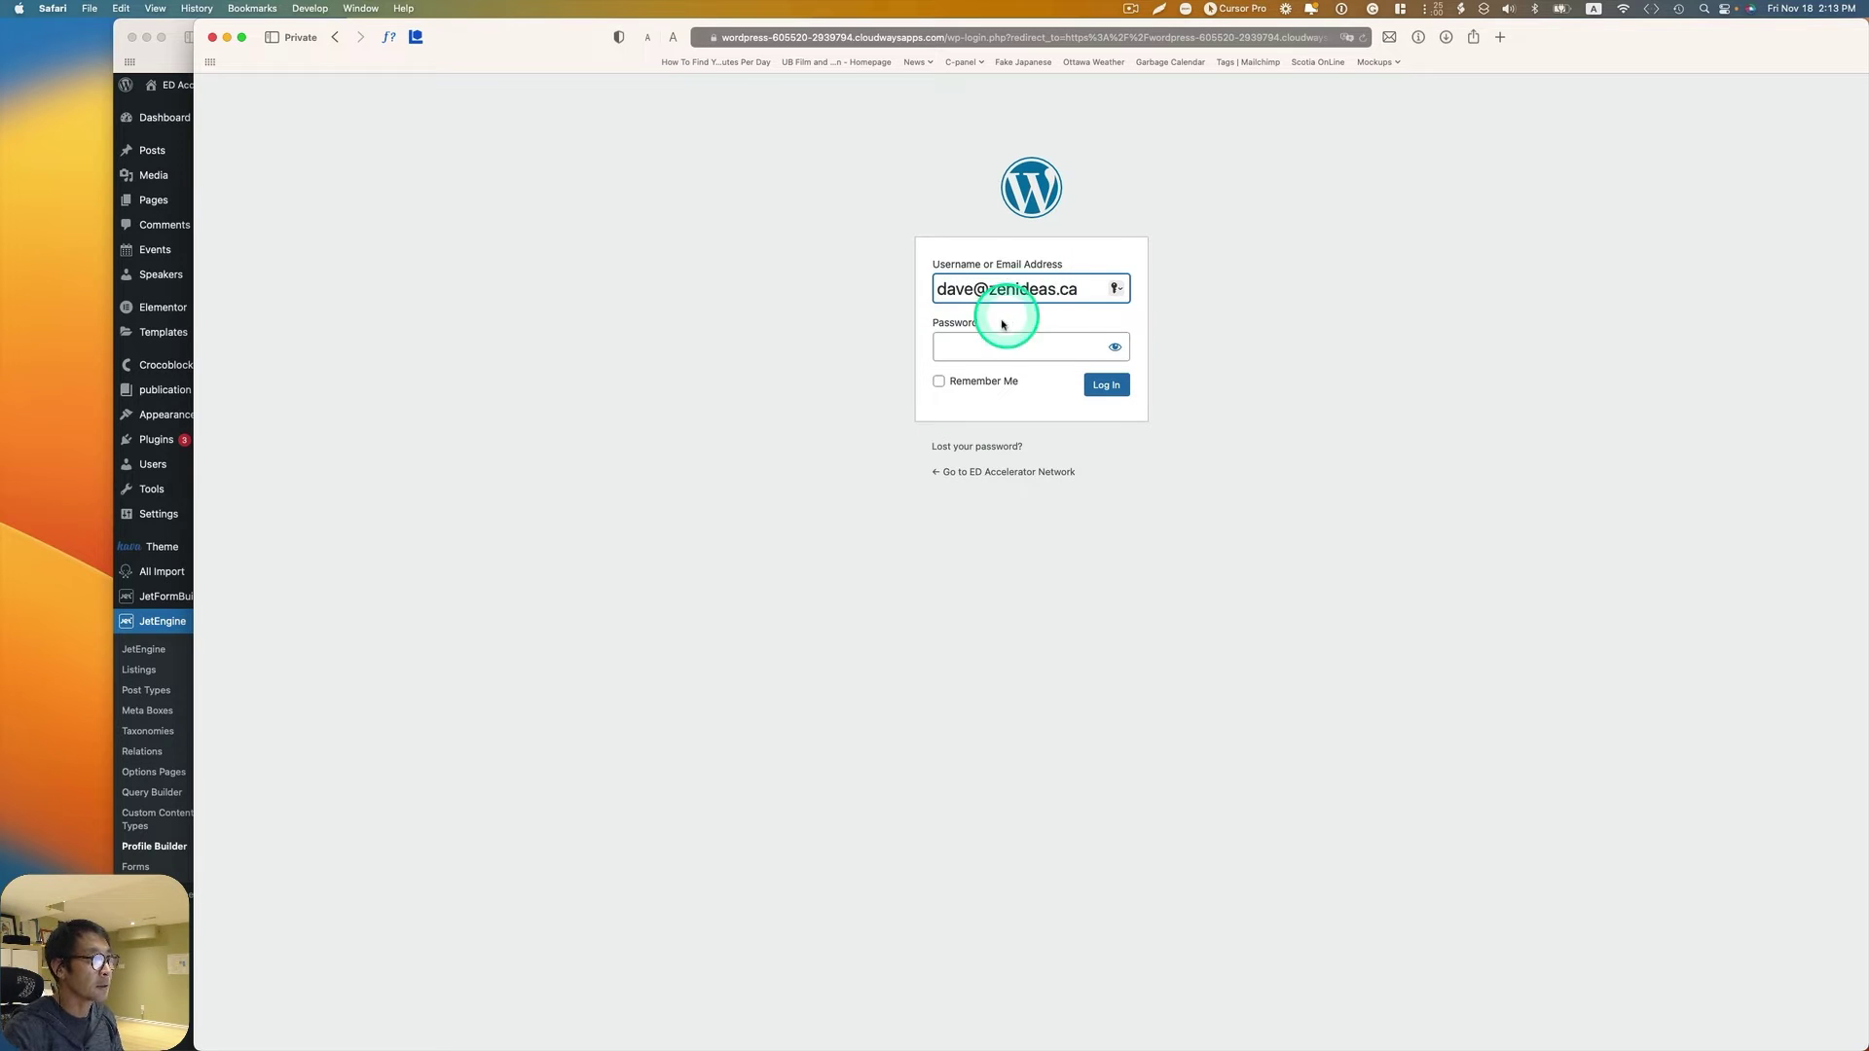
left_click(989, 345)
type("••••••••")
left_click(1106, 387)
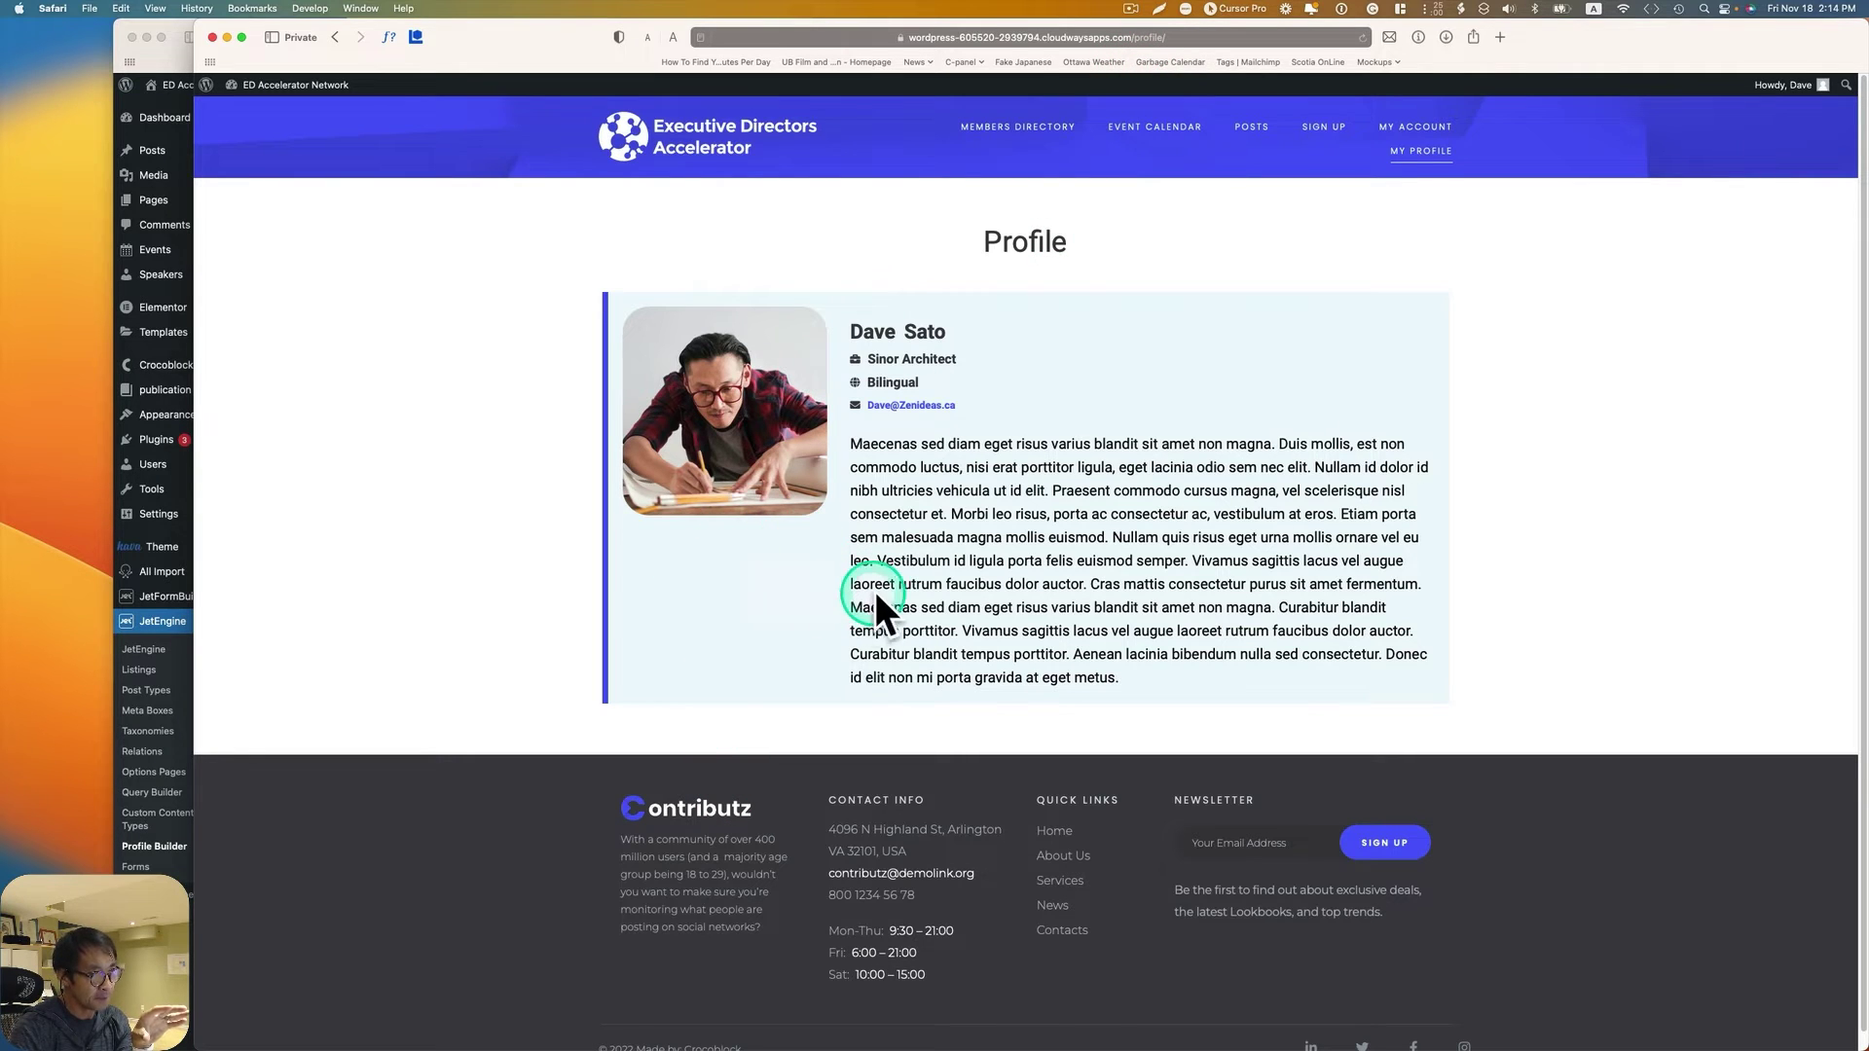
left_click(176, 59)
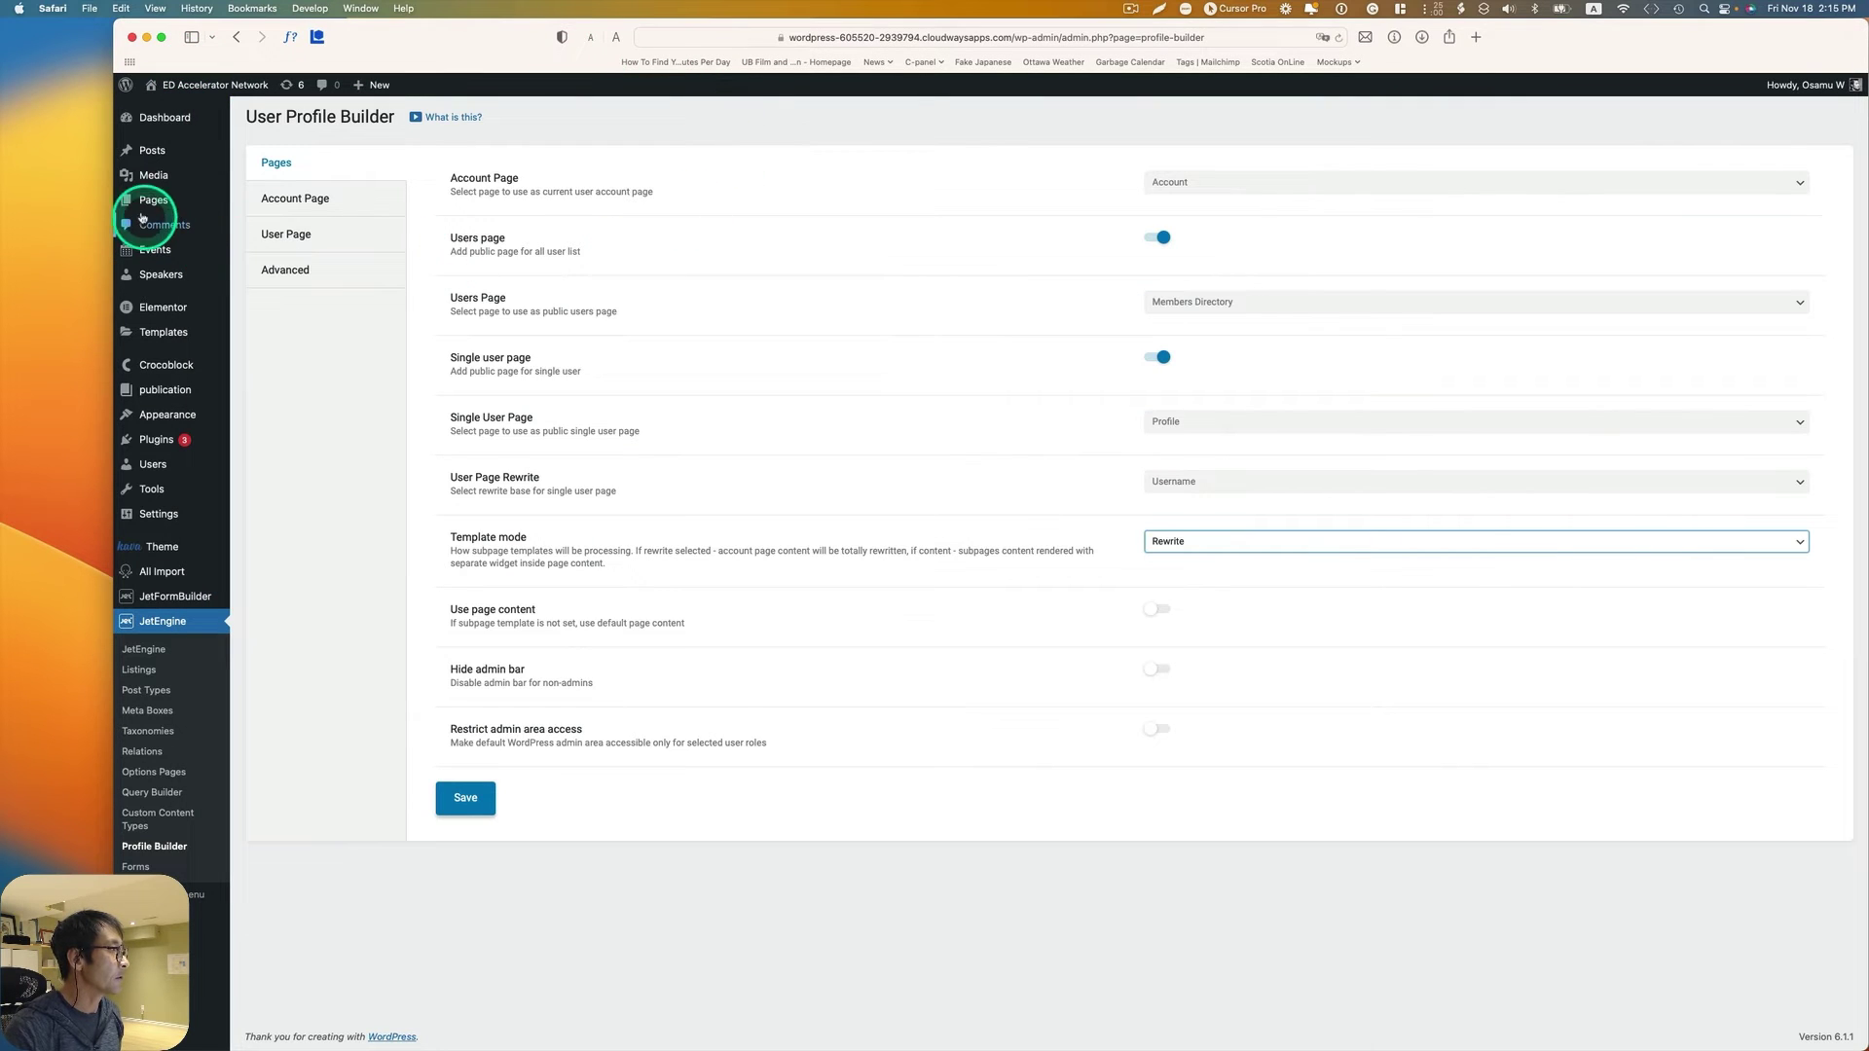
Step: Open the Profile page from All Pages in the Elementor editor
mouse_move(146, 199)
left_click(259, 204)
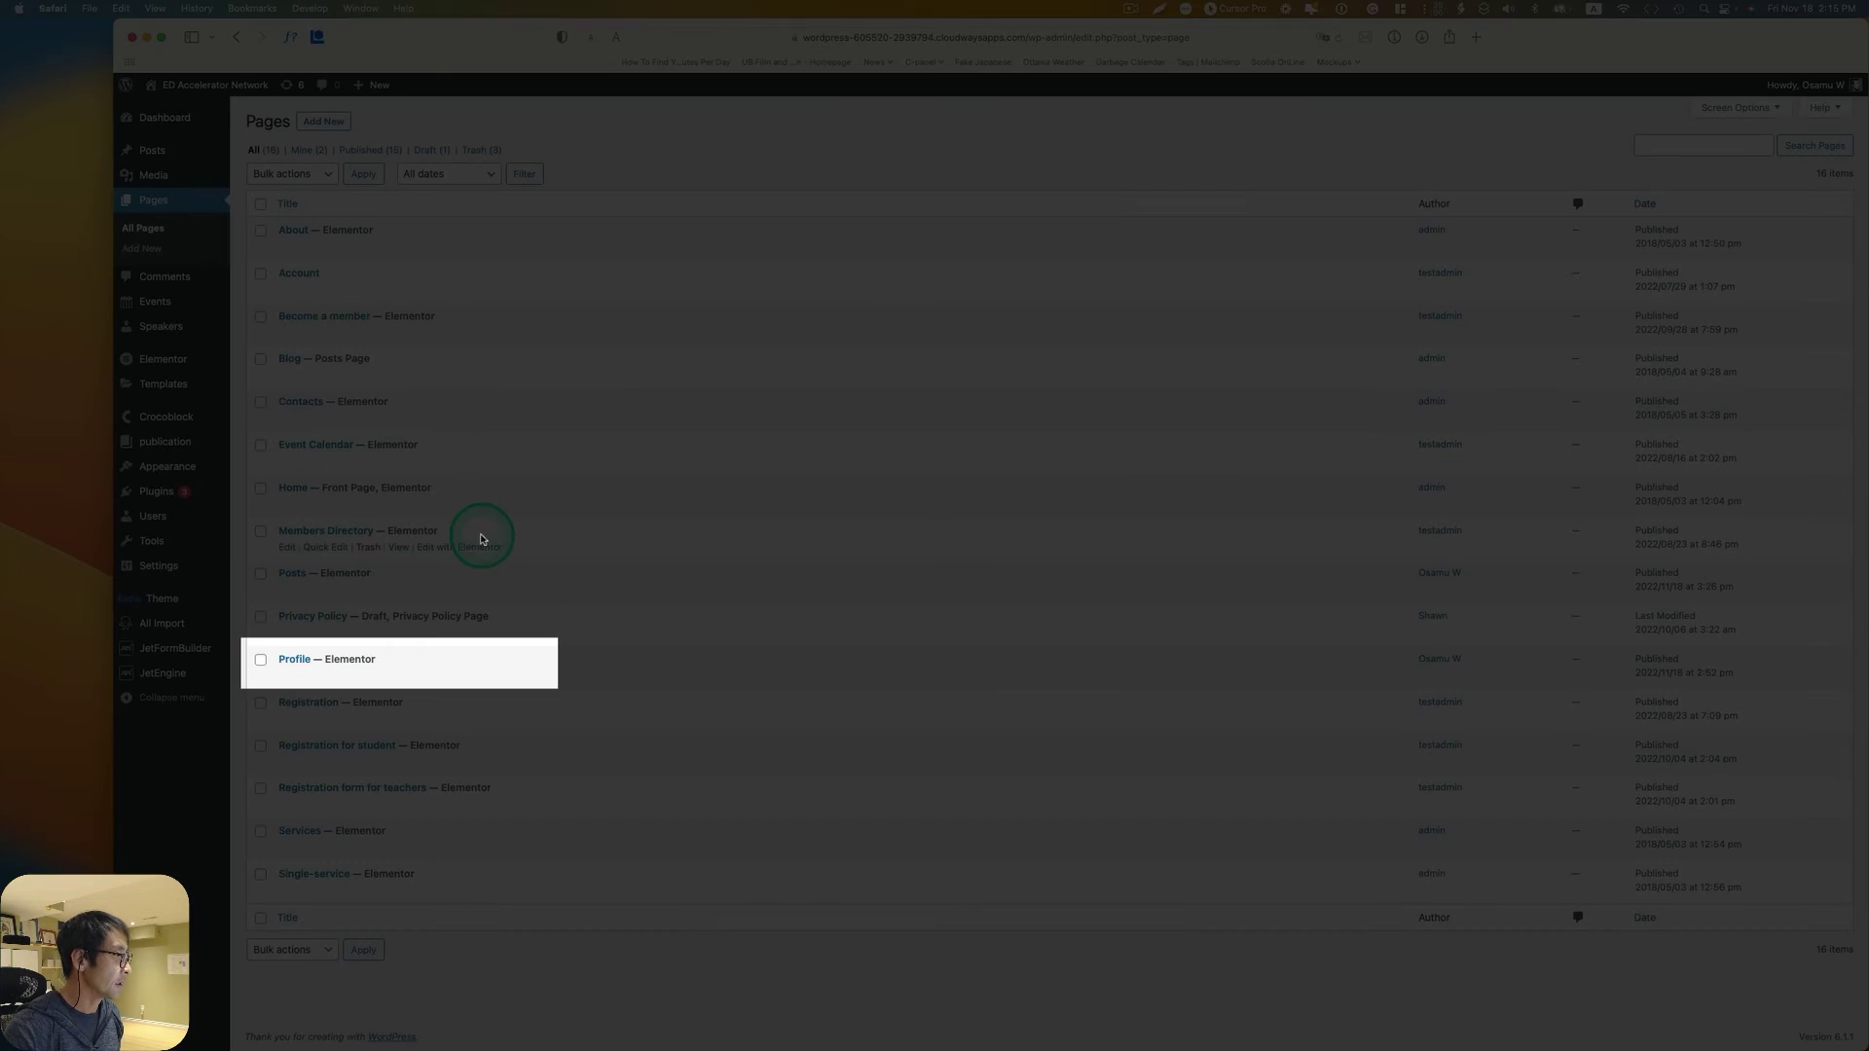
mouse_move(302, 652)
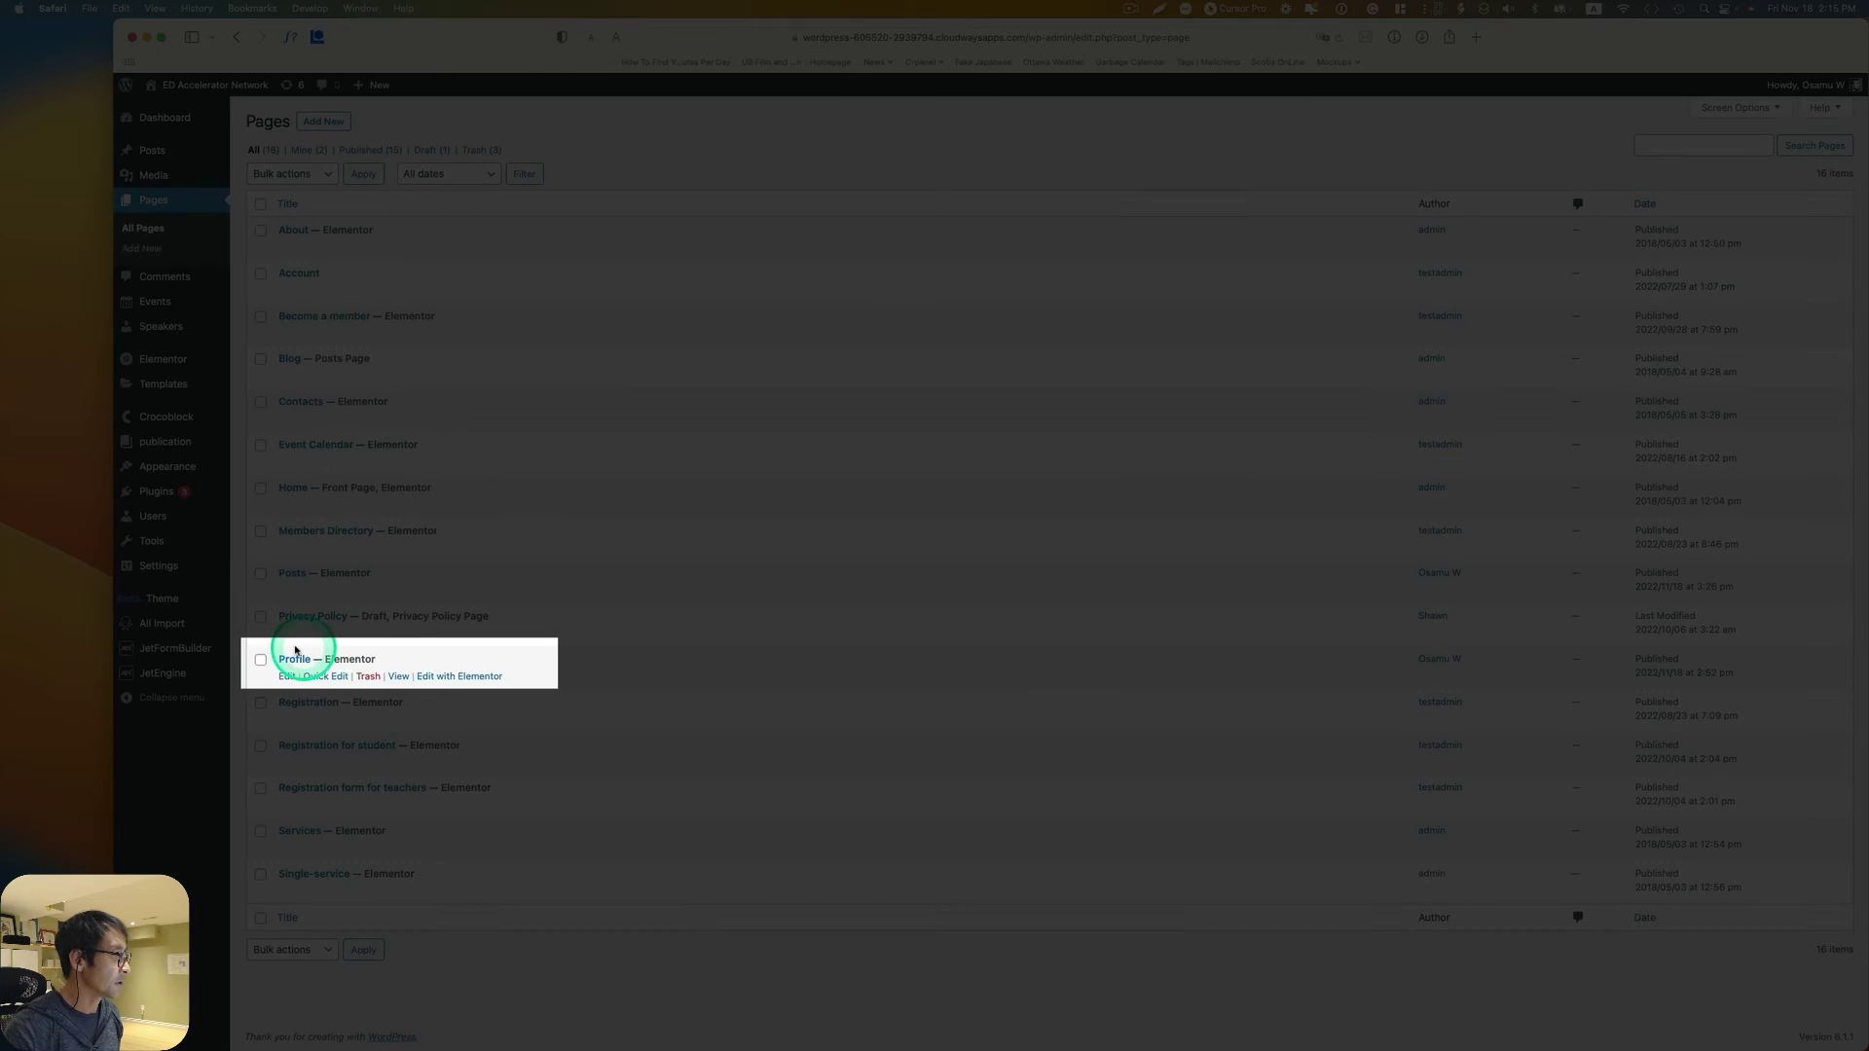
left_click(475, 679)
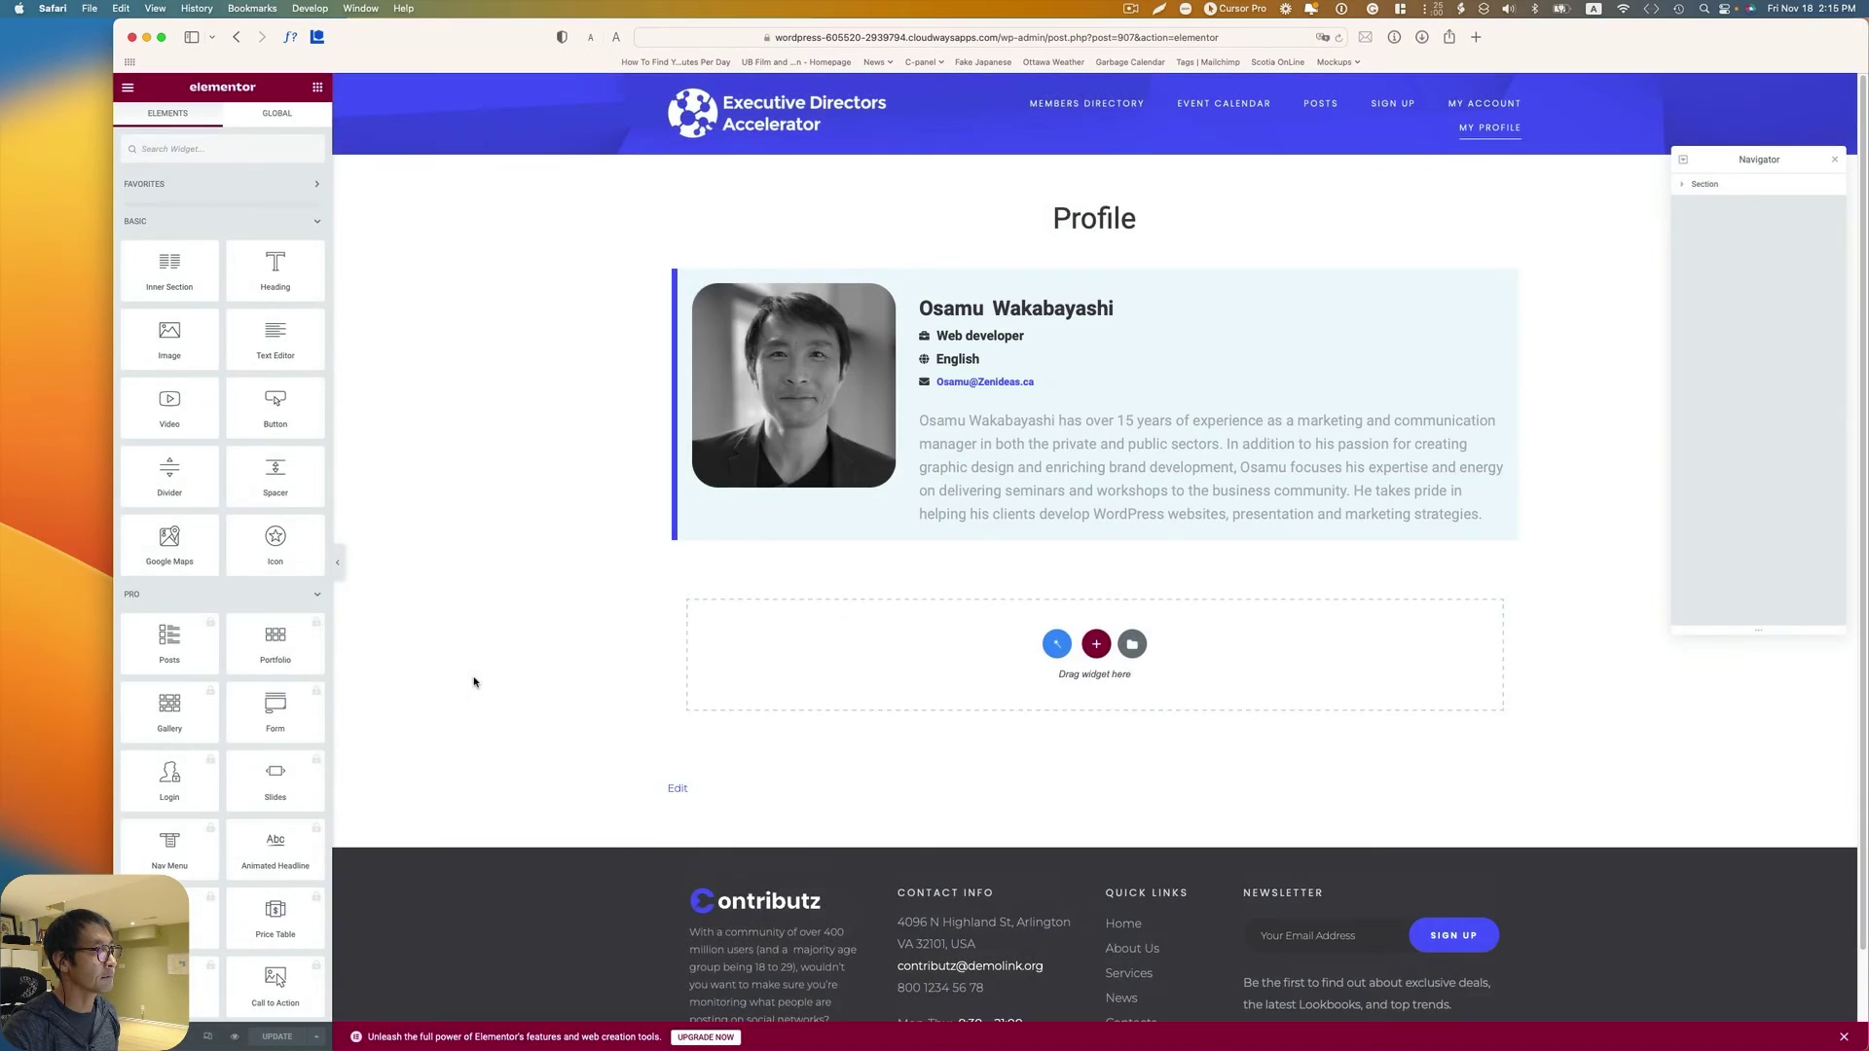
Step: Drag an Icon Box under the profile photo, with icon position left and H5 title
left_click(268, 151)
type("icon")
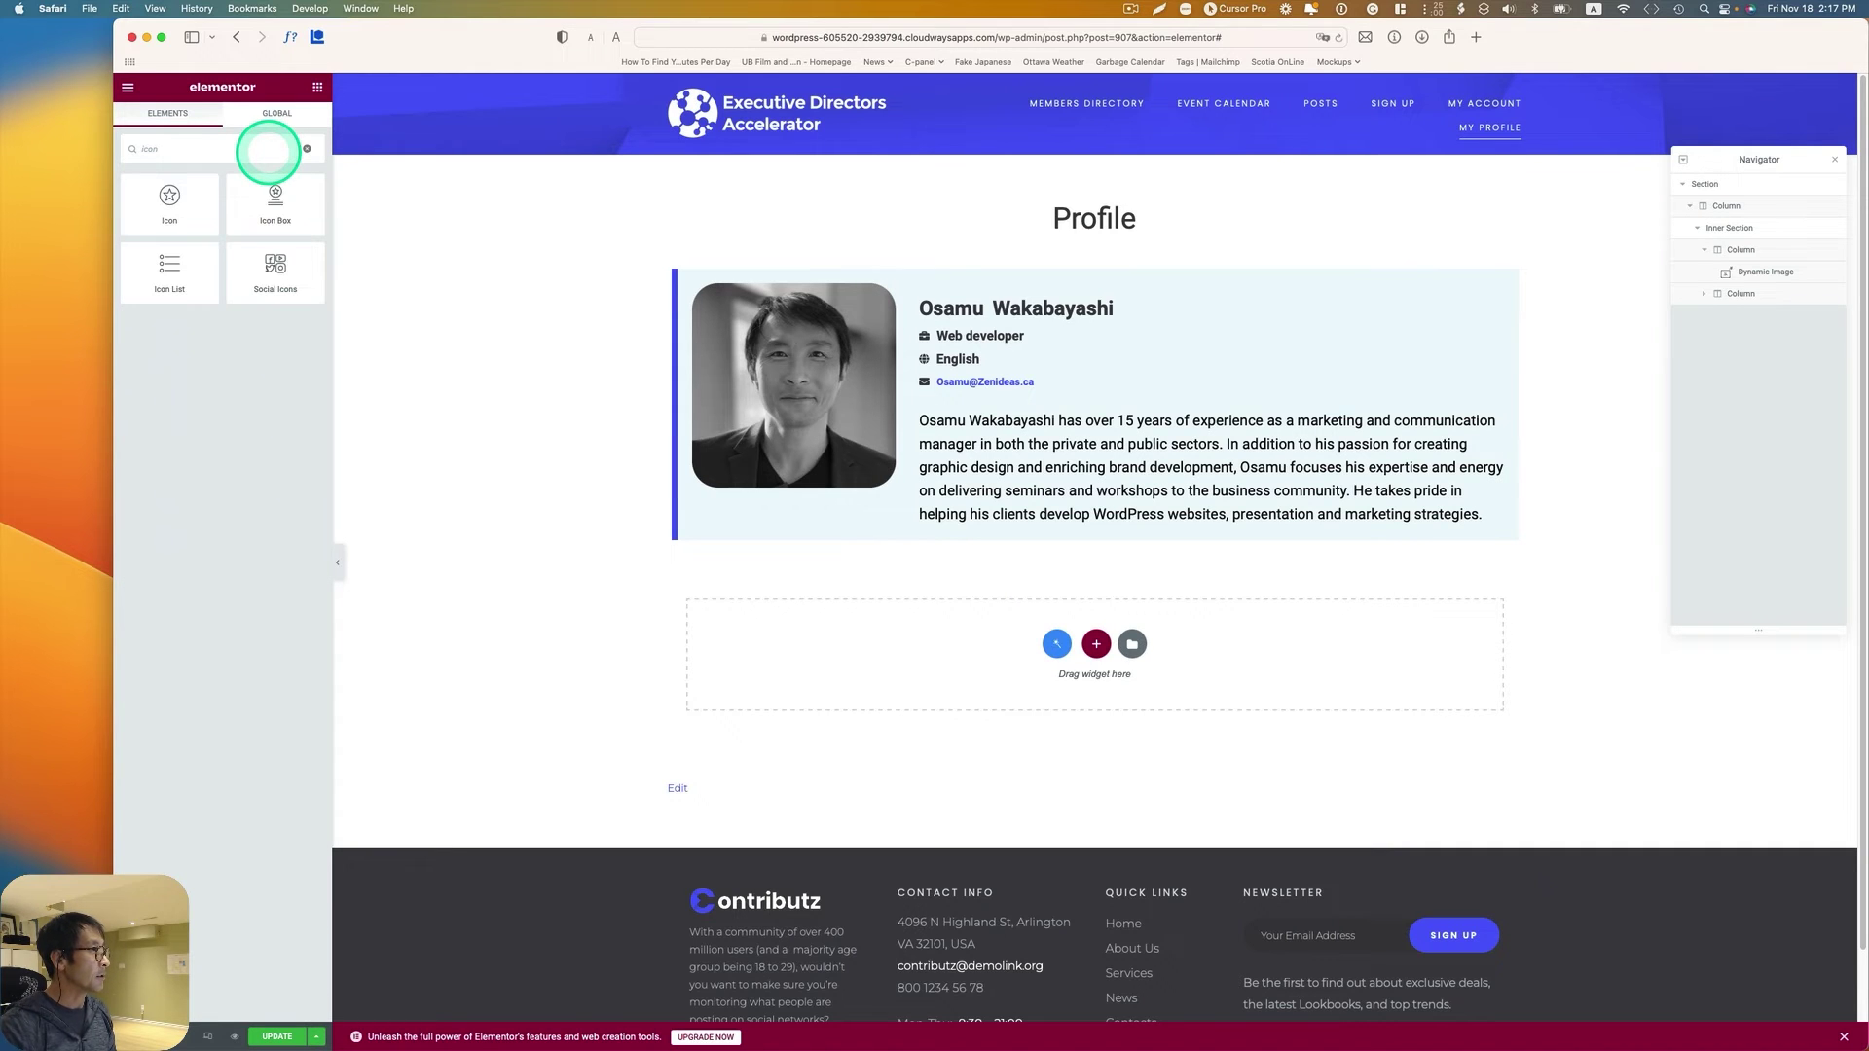
left_click_drag(267, 196, 755, 477)
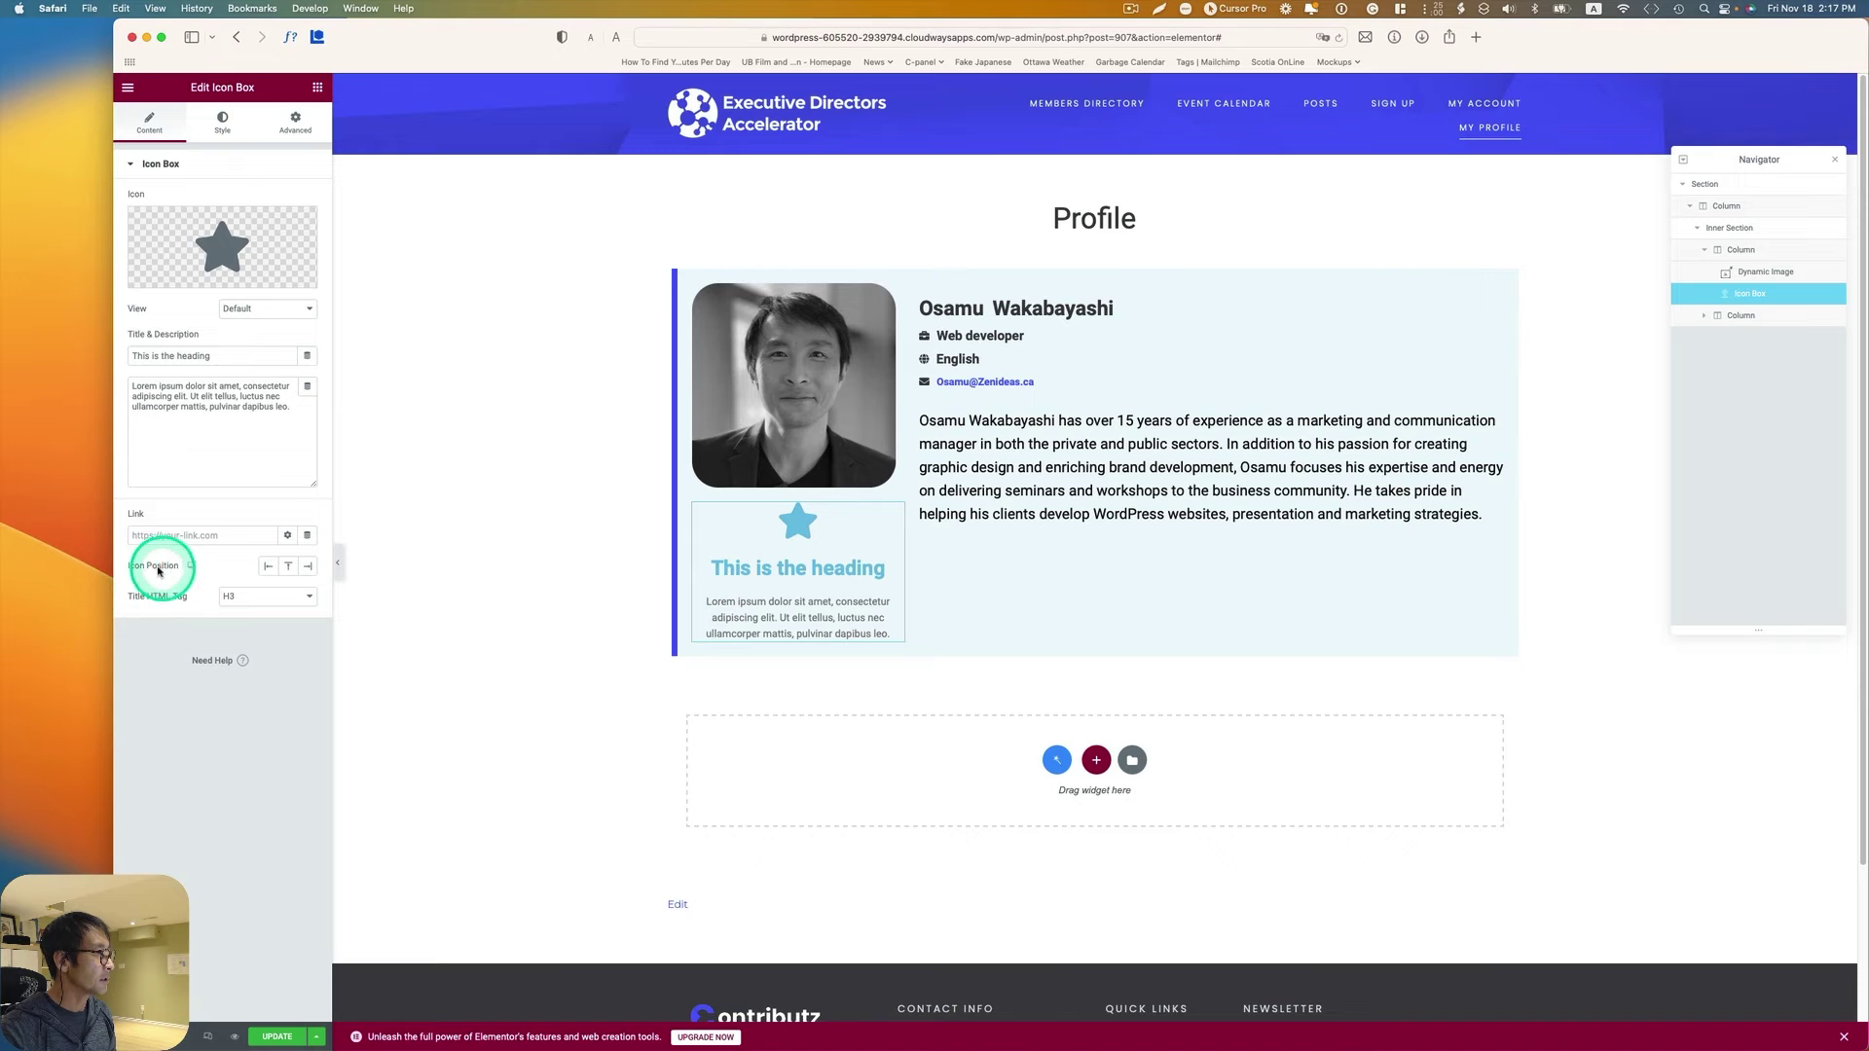
left_click(268, 565)
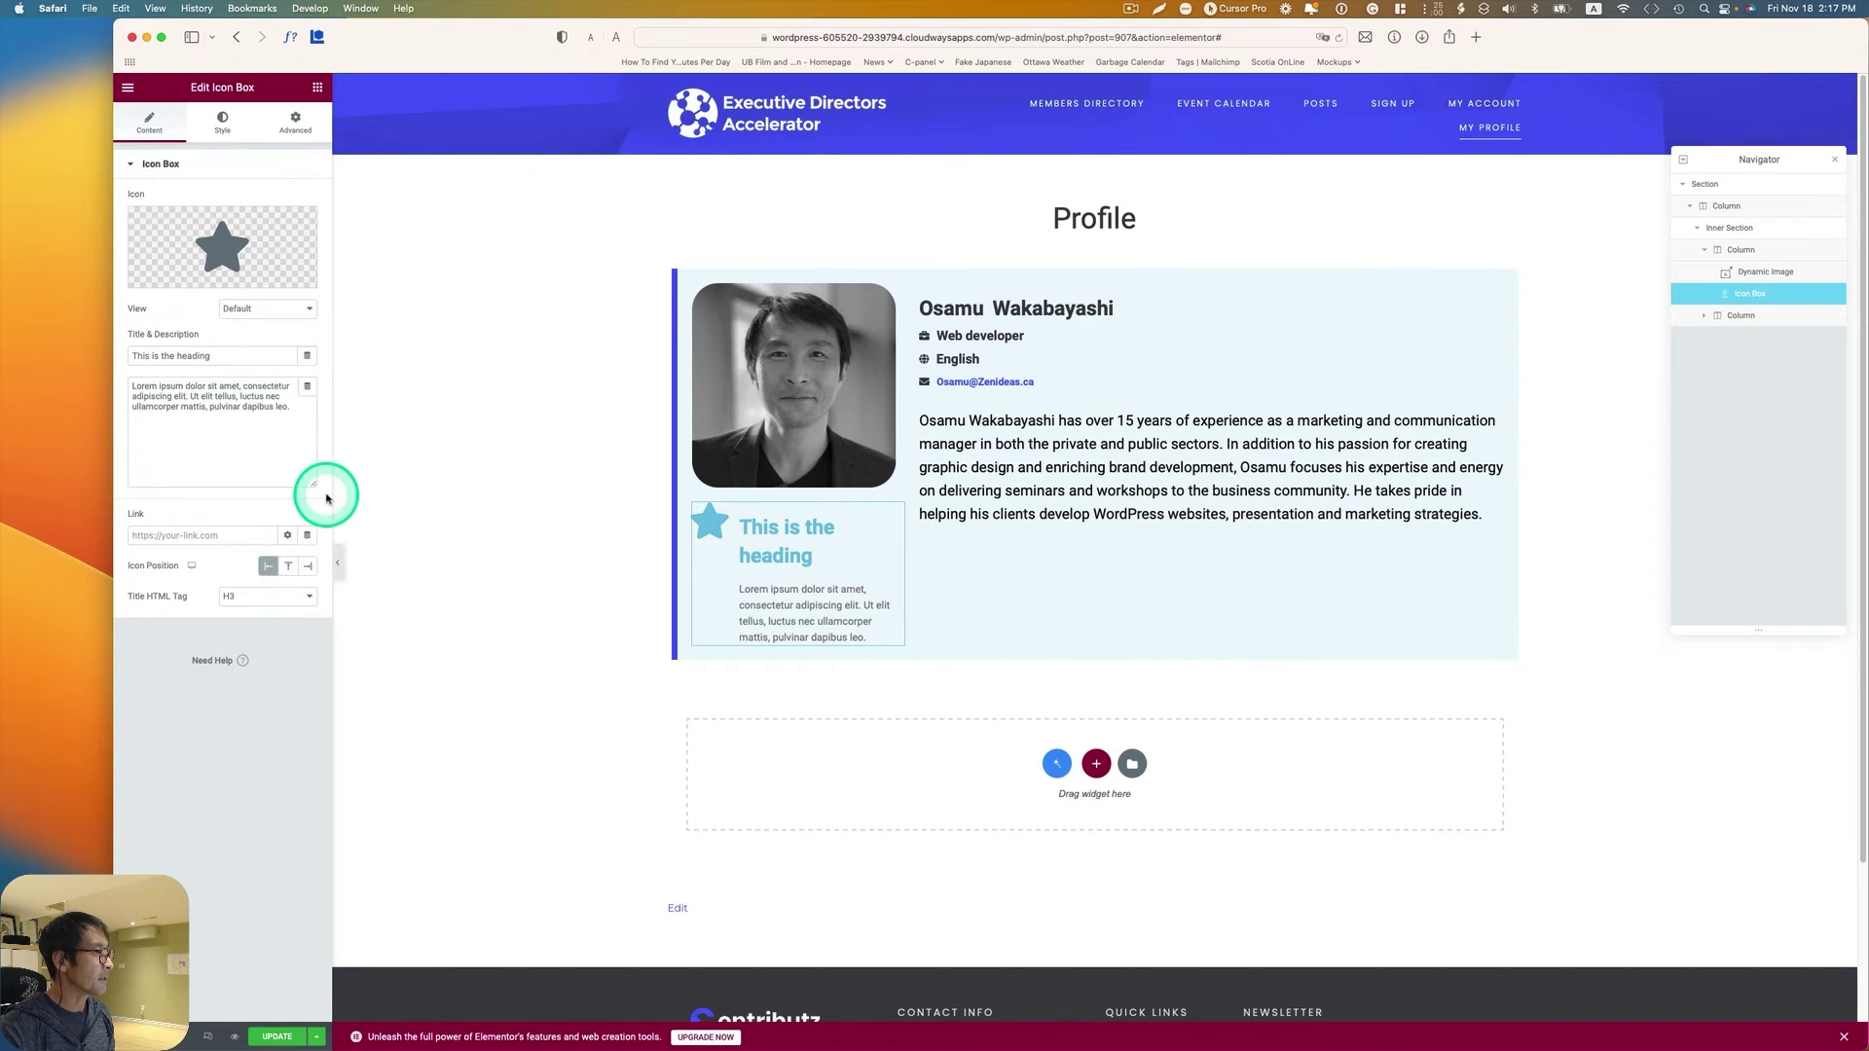
left_click(266, 595)
left_click(269, 625)
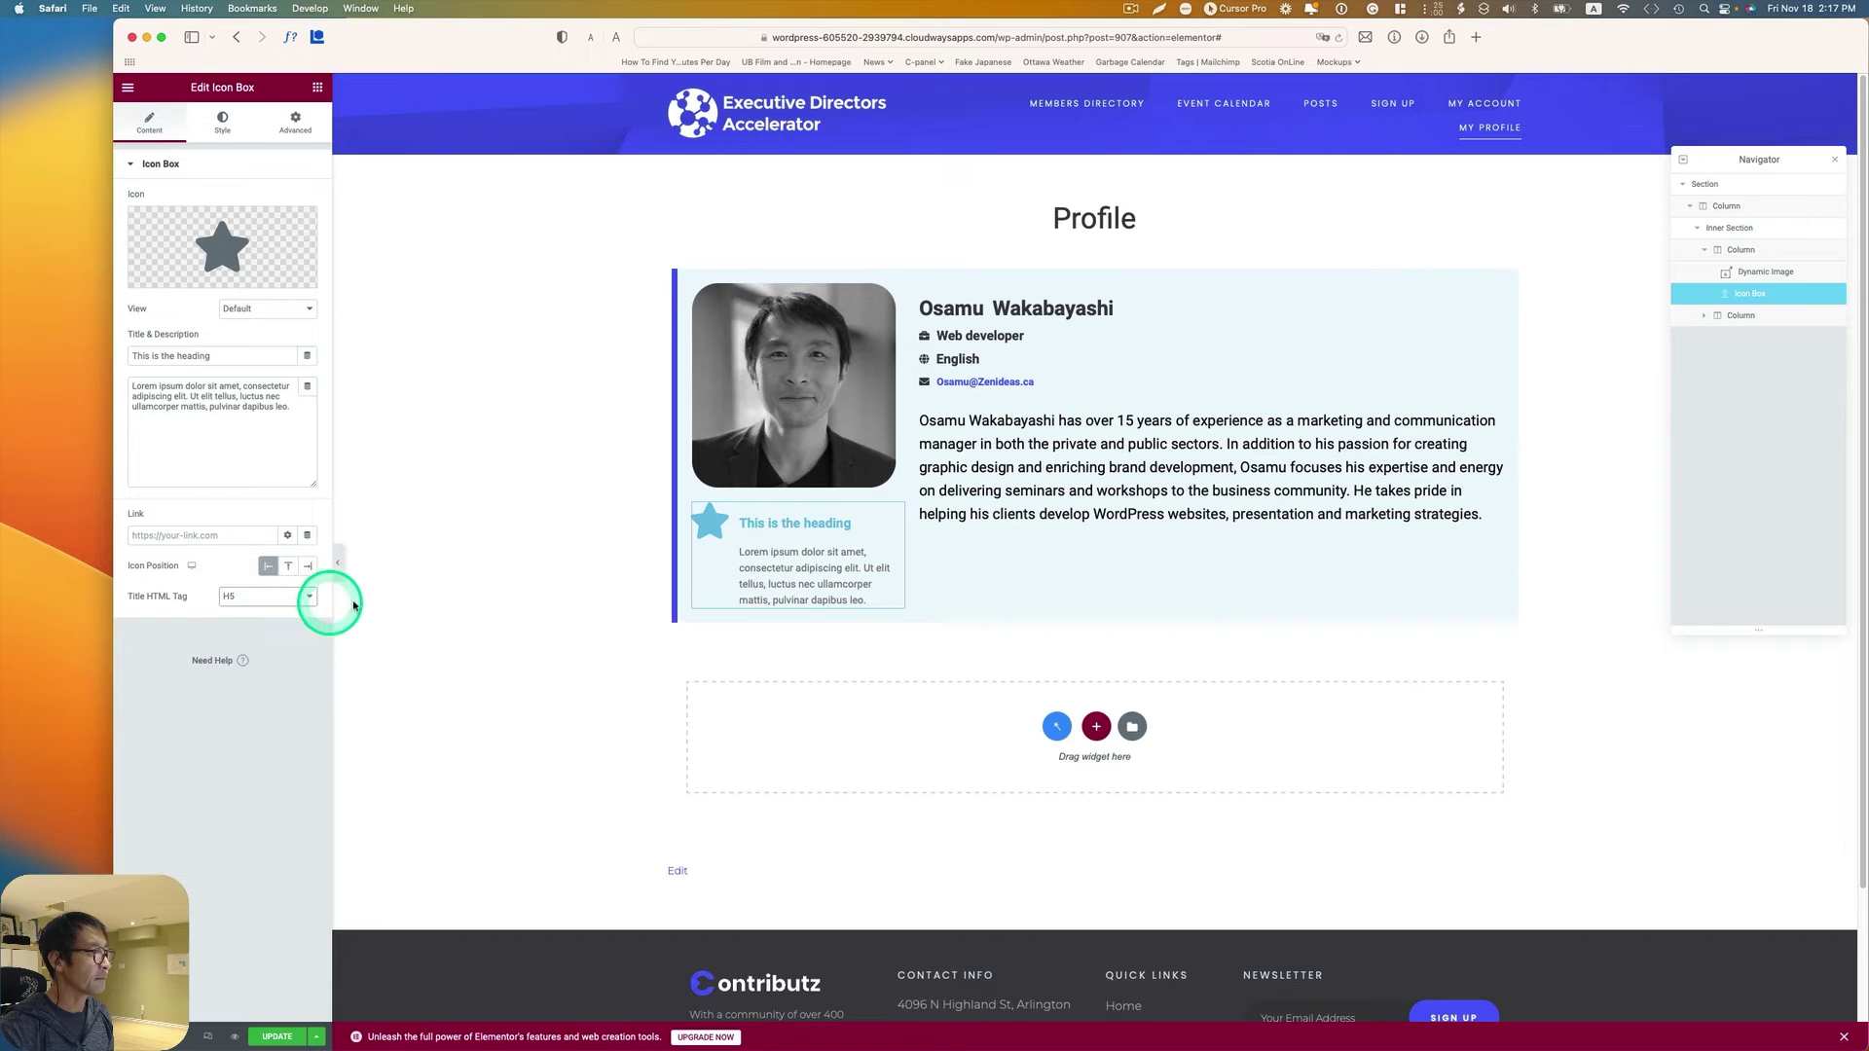
Step: Enlarge the star icon to 35 px, retitle the box 'Interactive member' and delete the description
left_click(222, 123)
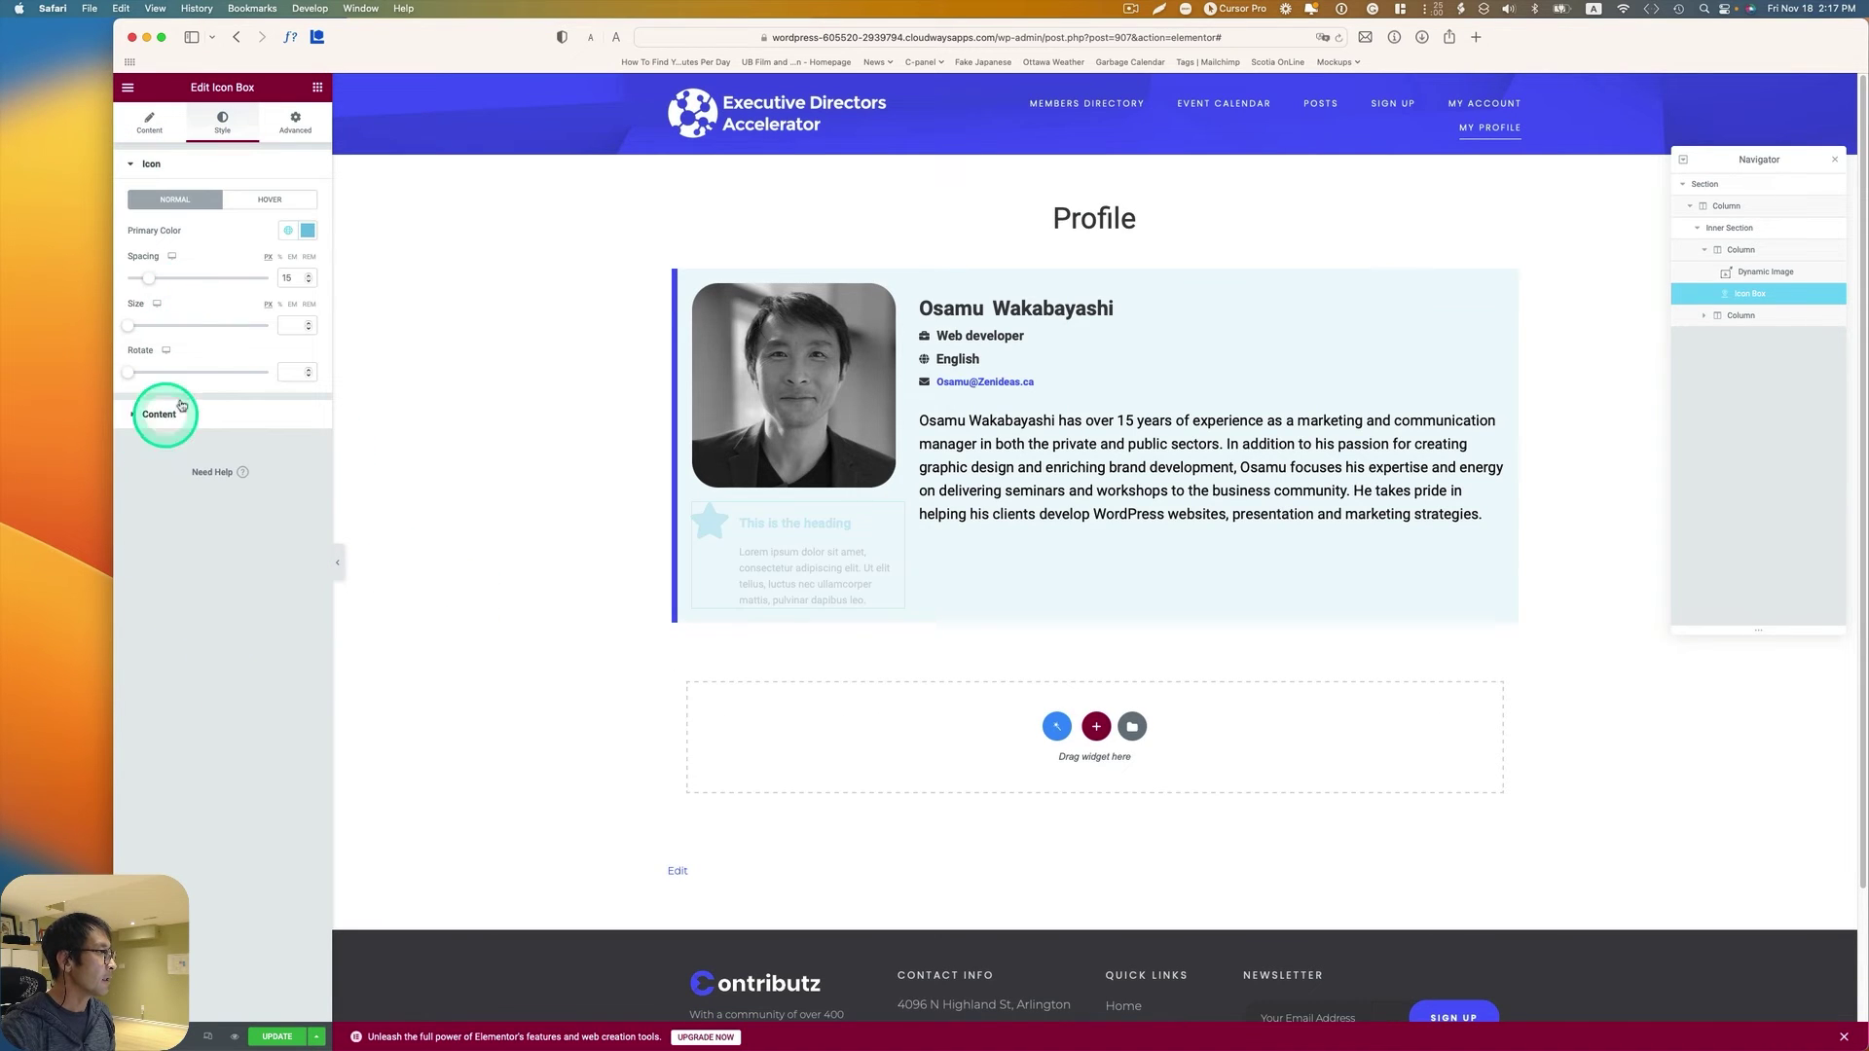
left_click(136, 331)
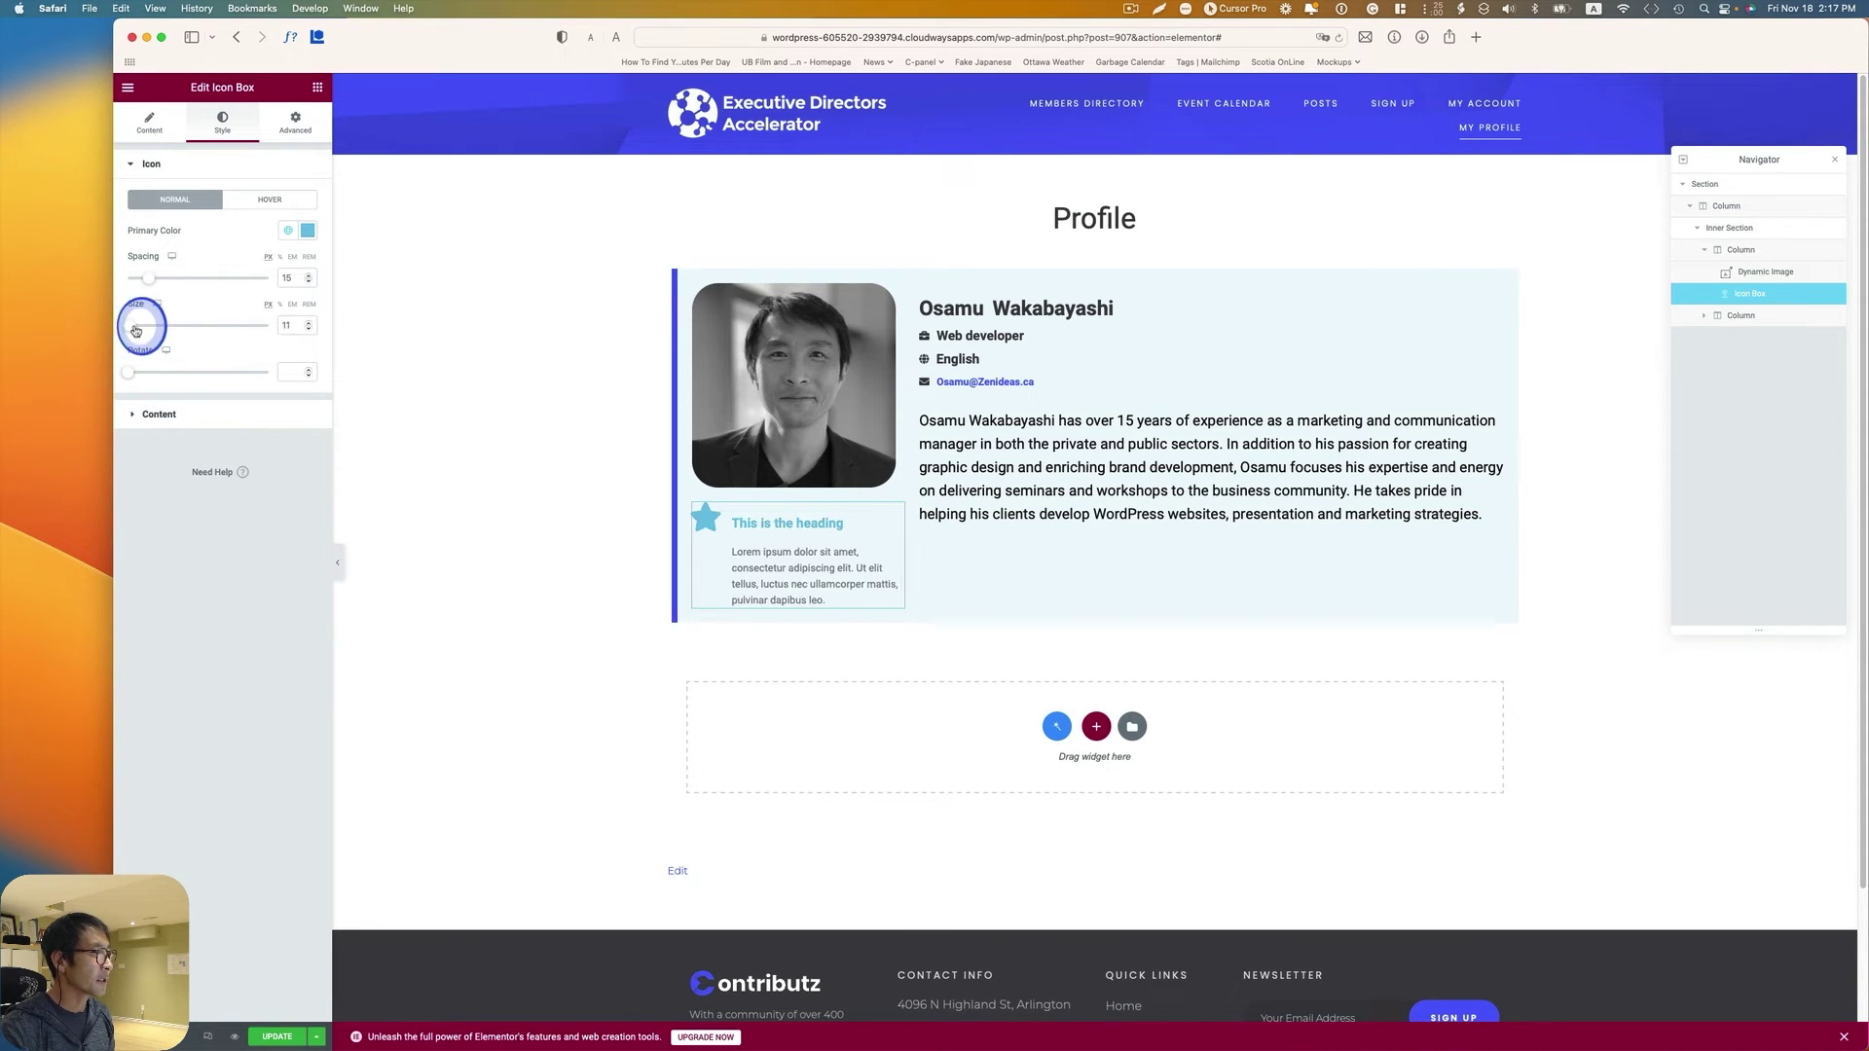
left_click_drag(133, 330, 146, 331)
left_click(149, 121)
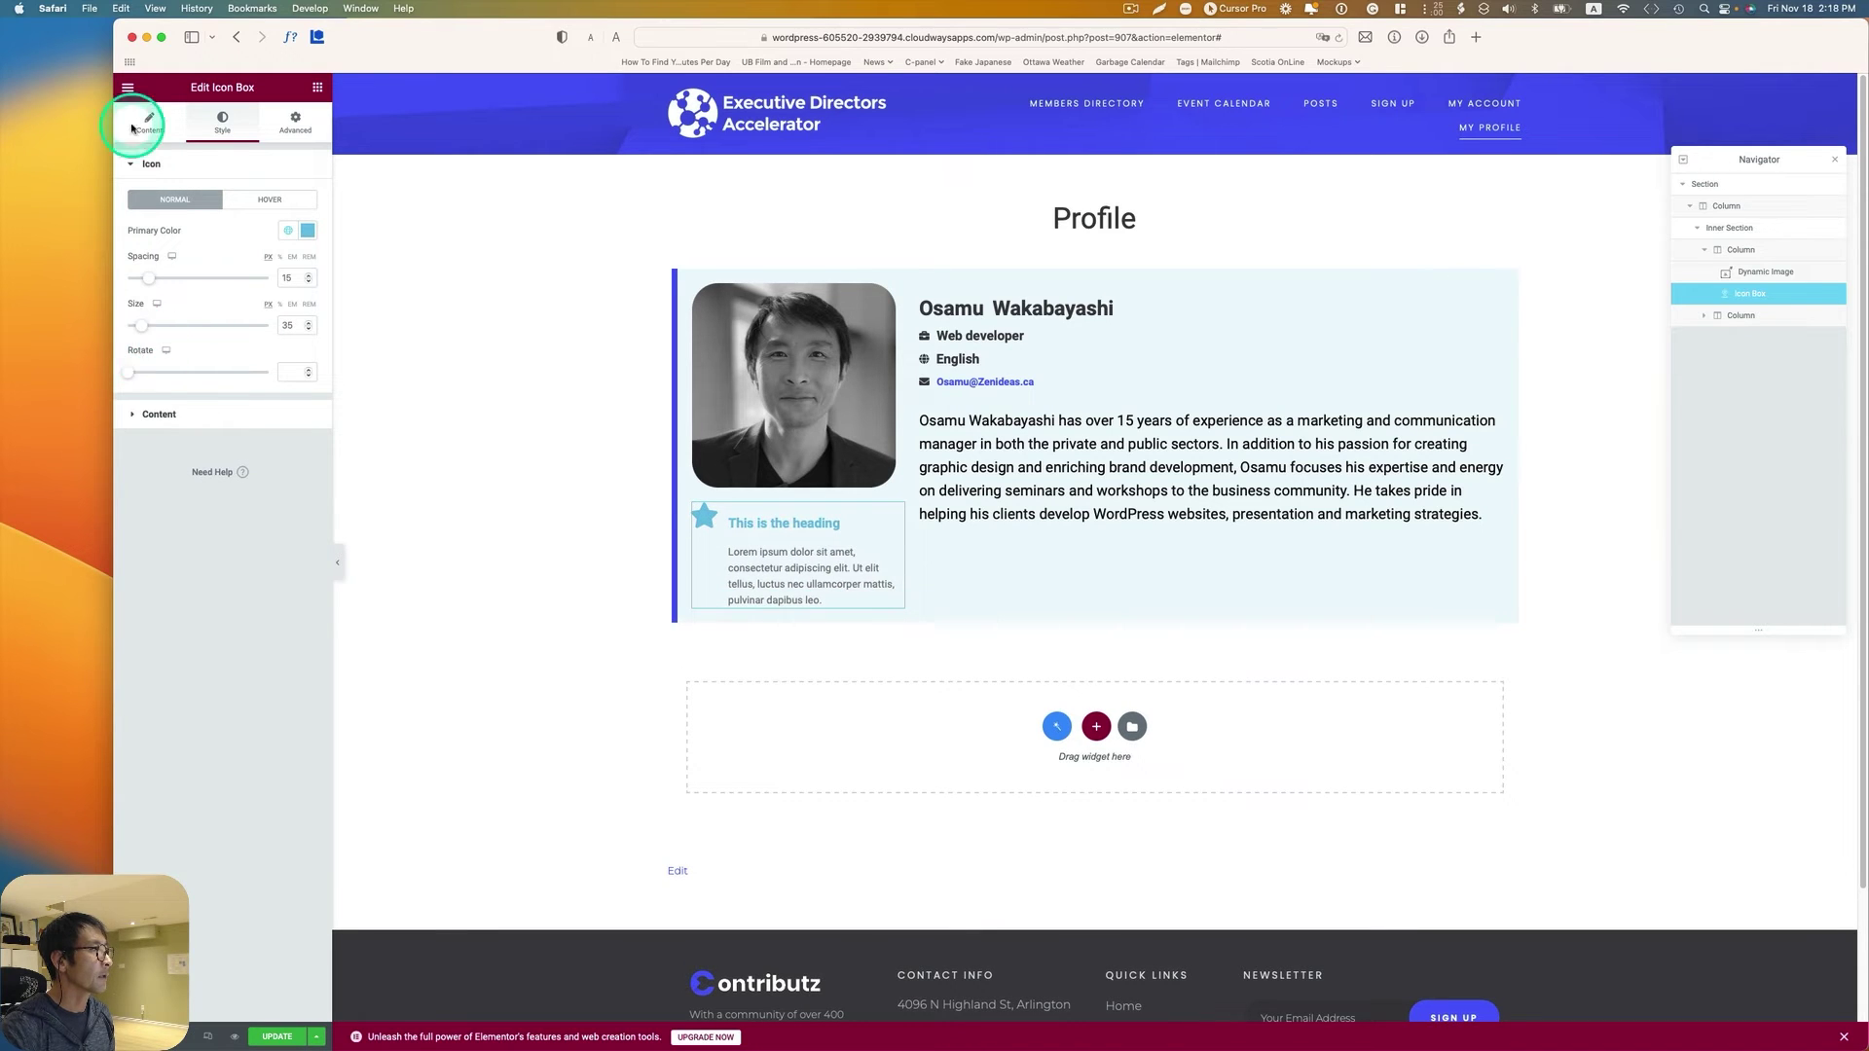
left_click_drag(235, 362, 121, 342)
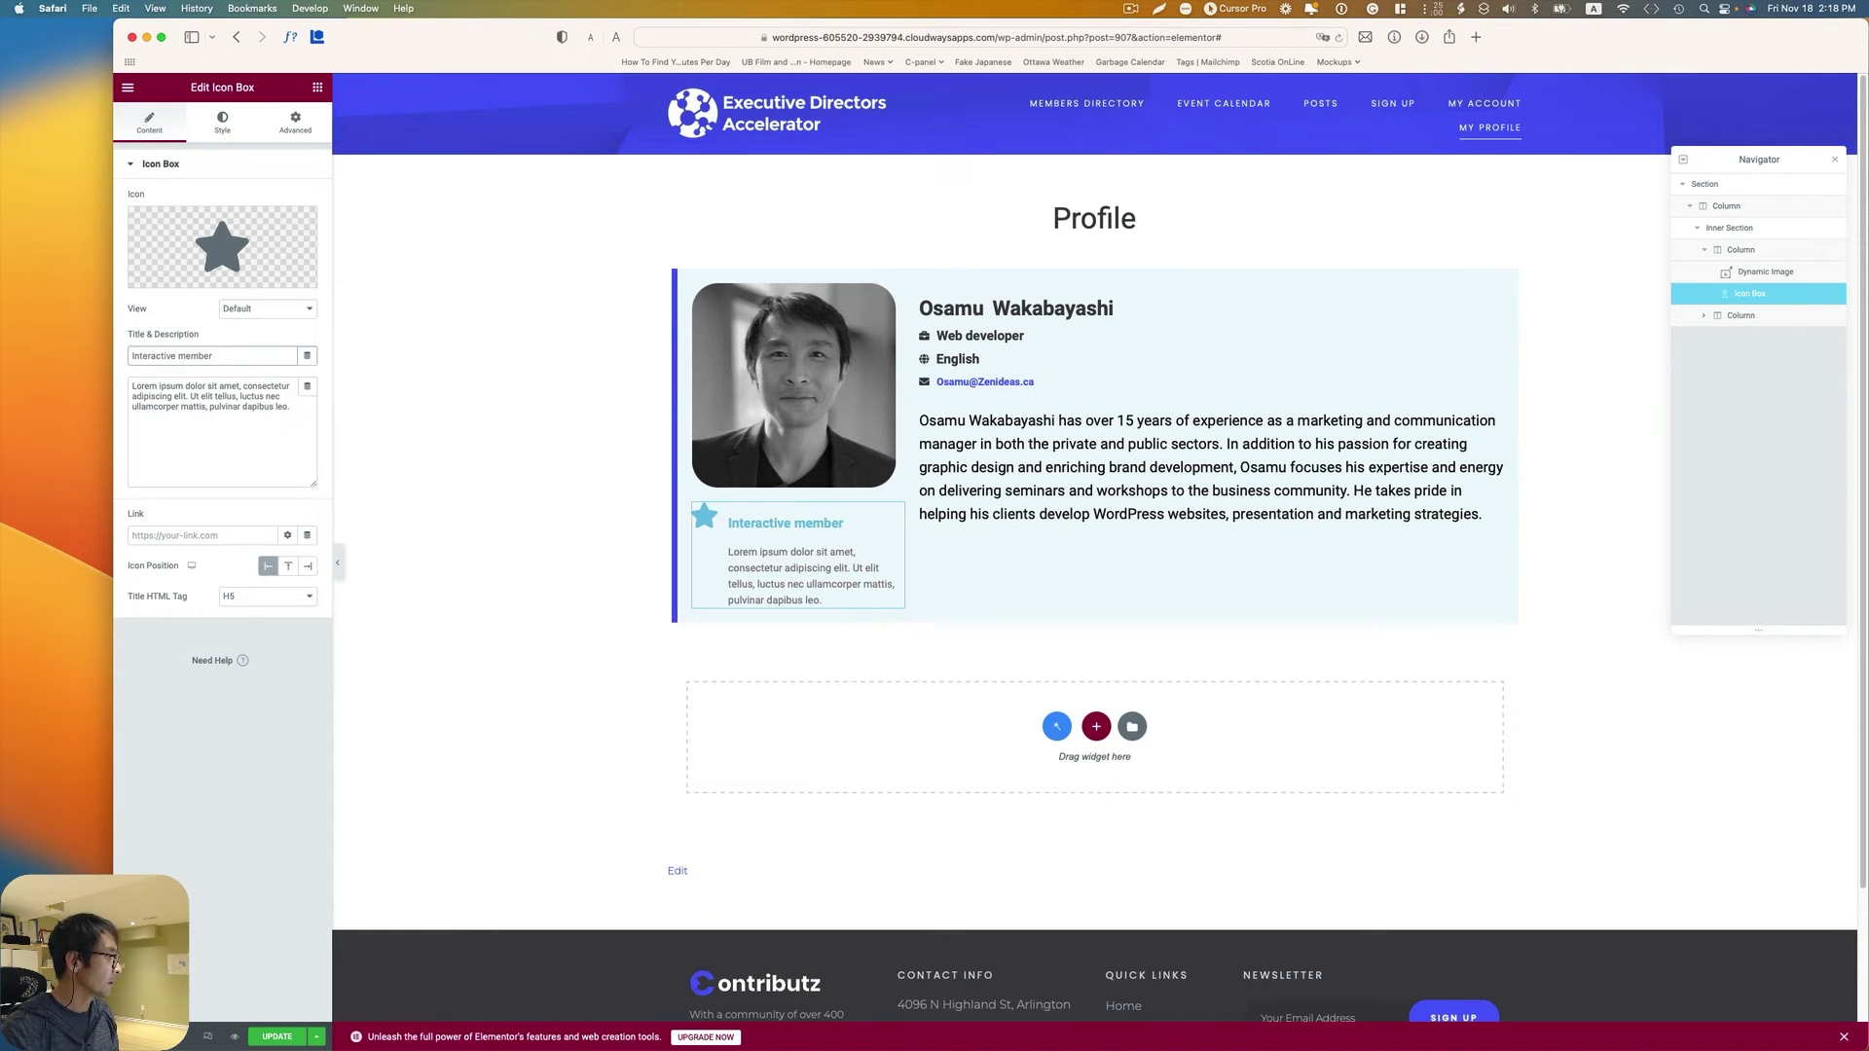
left_click_drag(300, 413, 99, 379)
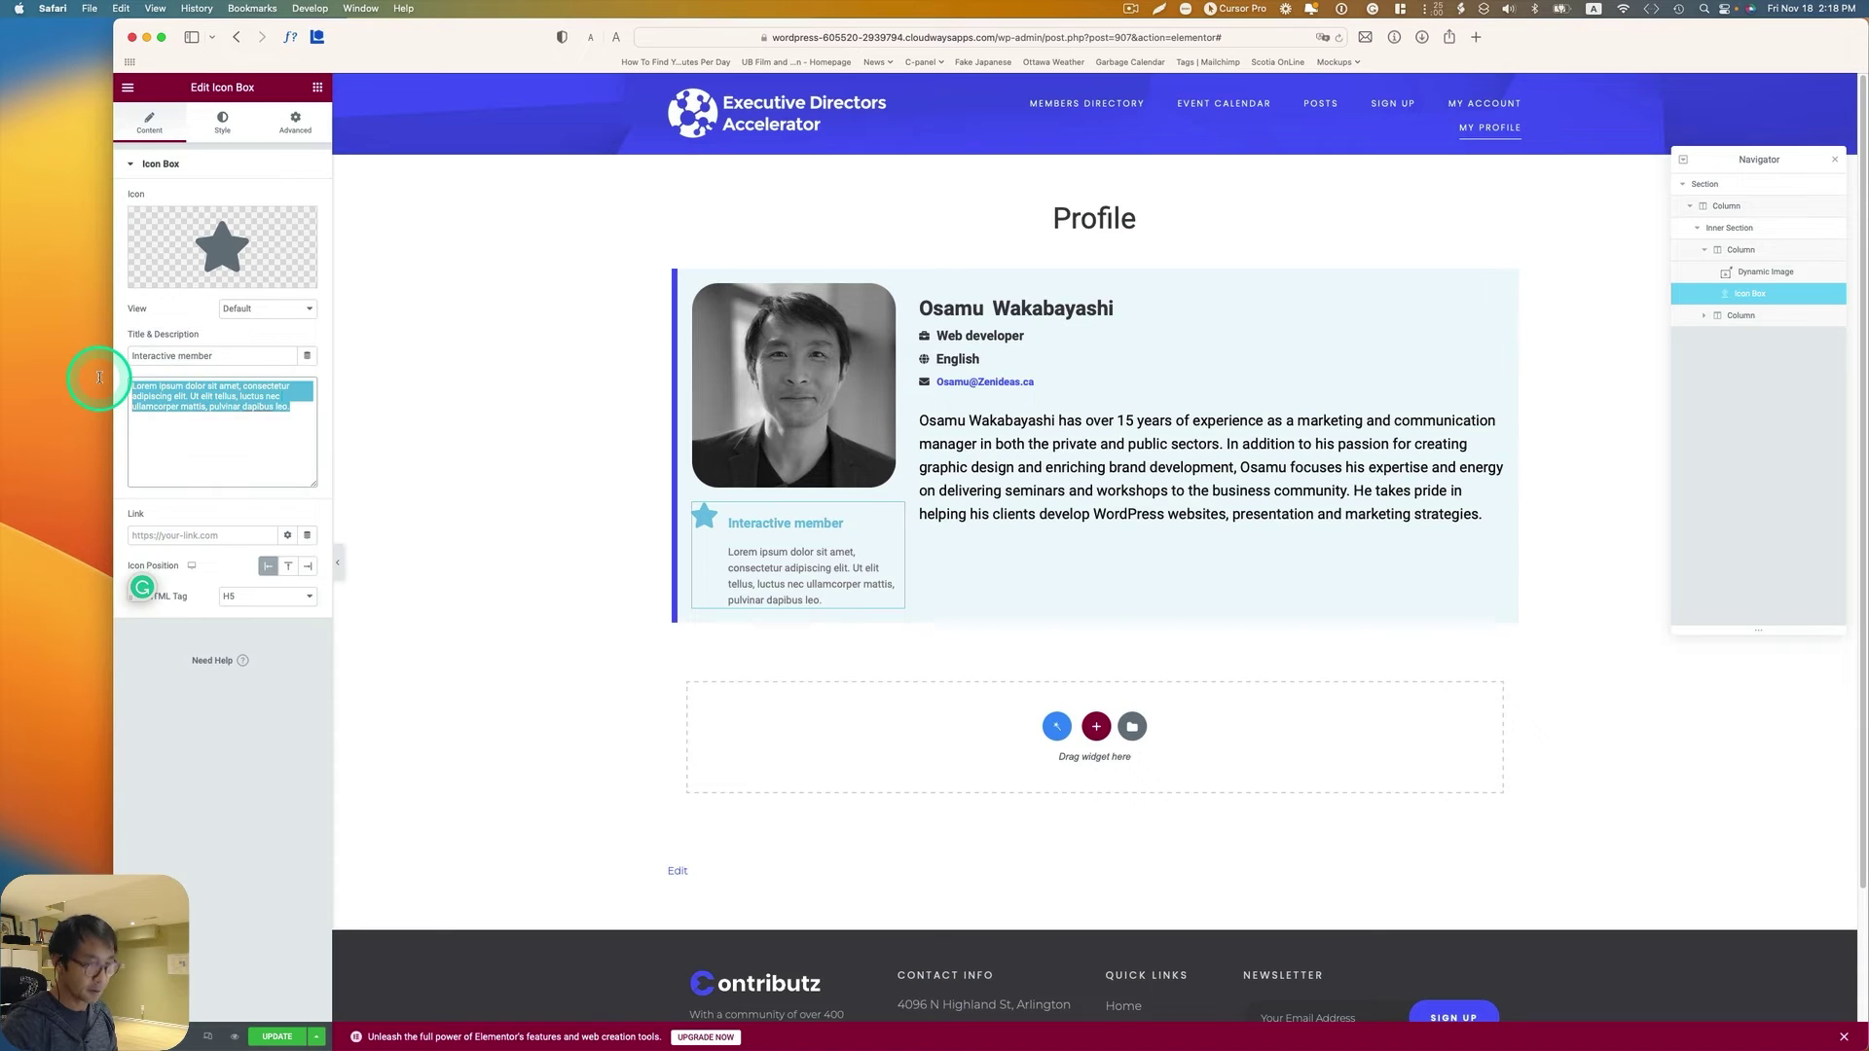
key("BackSpace")
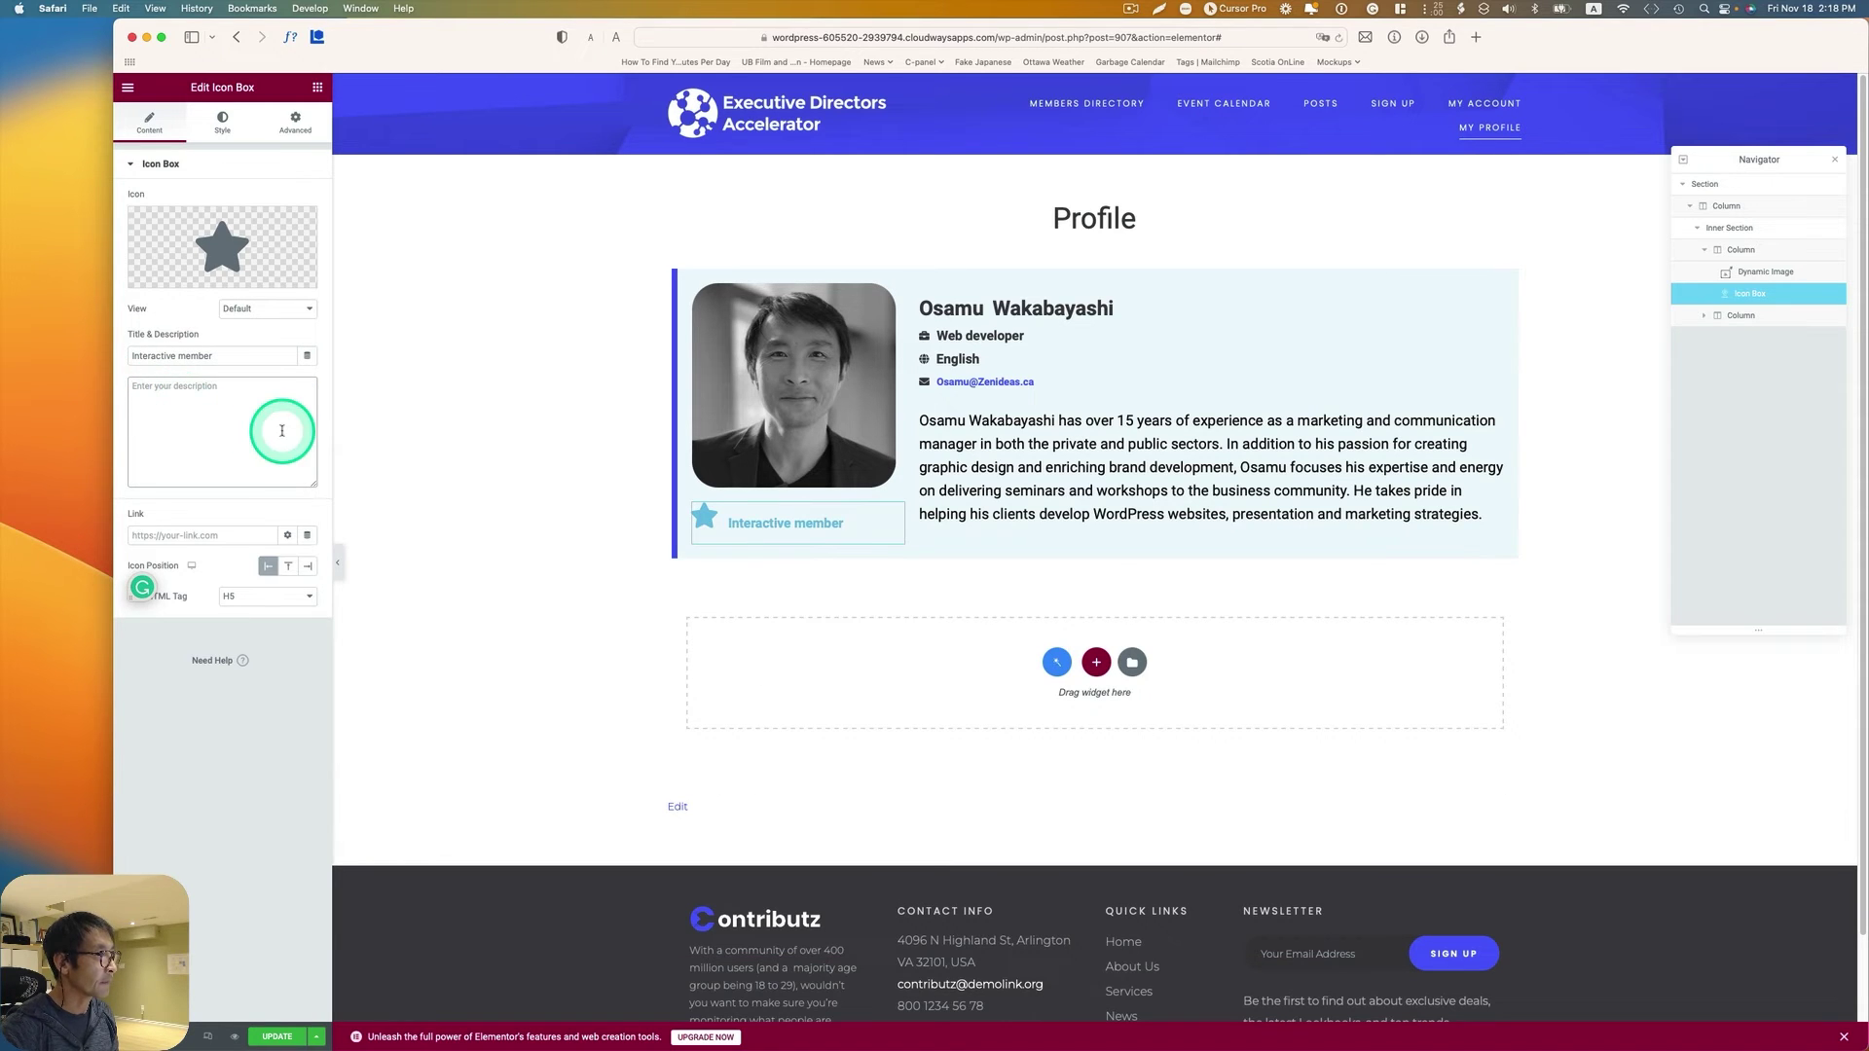
Step: Color the star icon green and the title with the global Accent colour
left_click(222, 122)
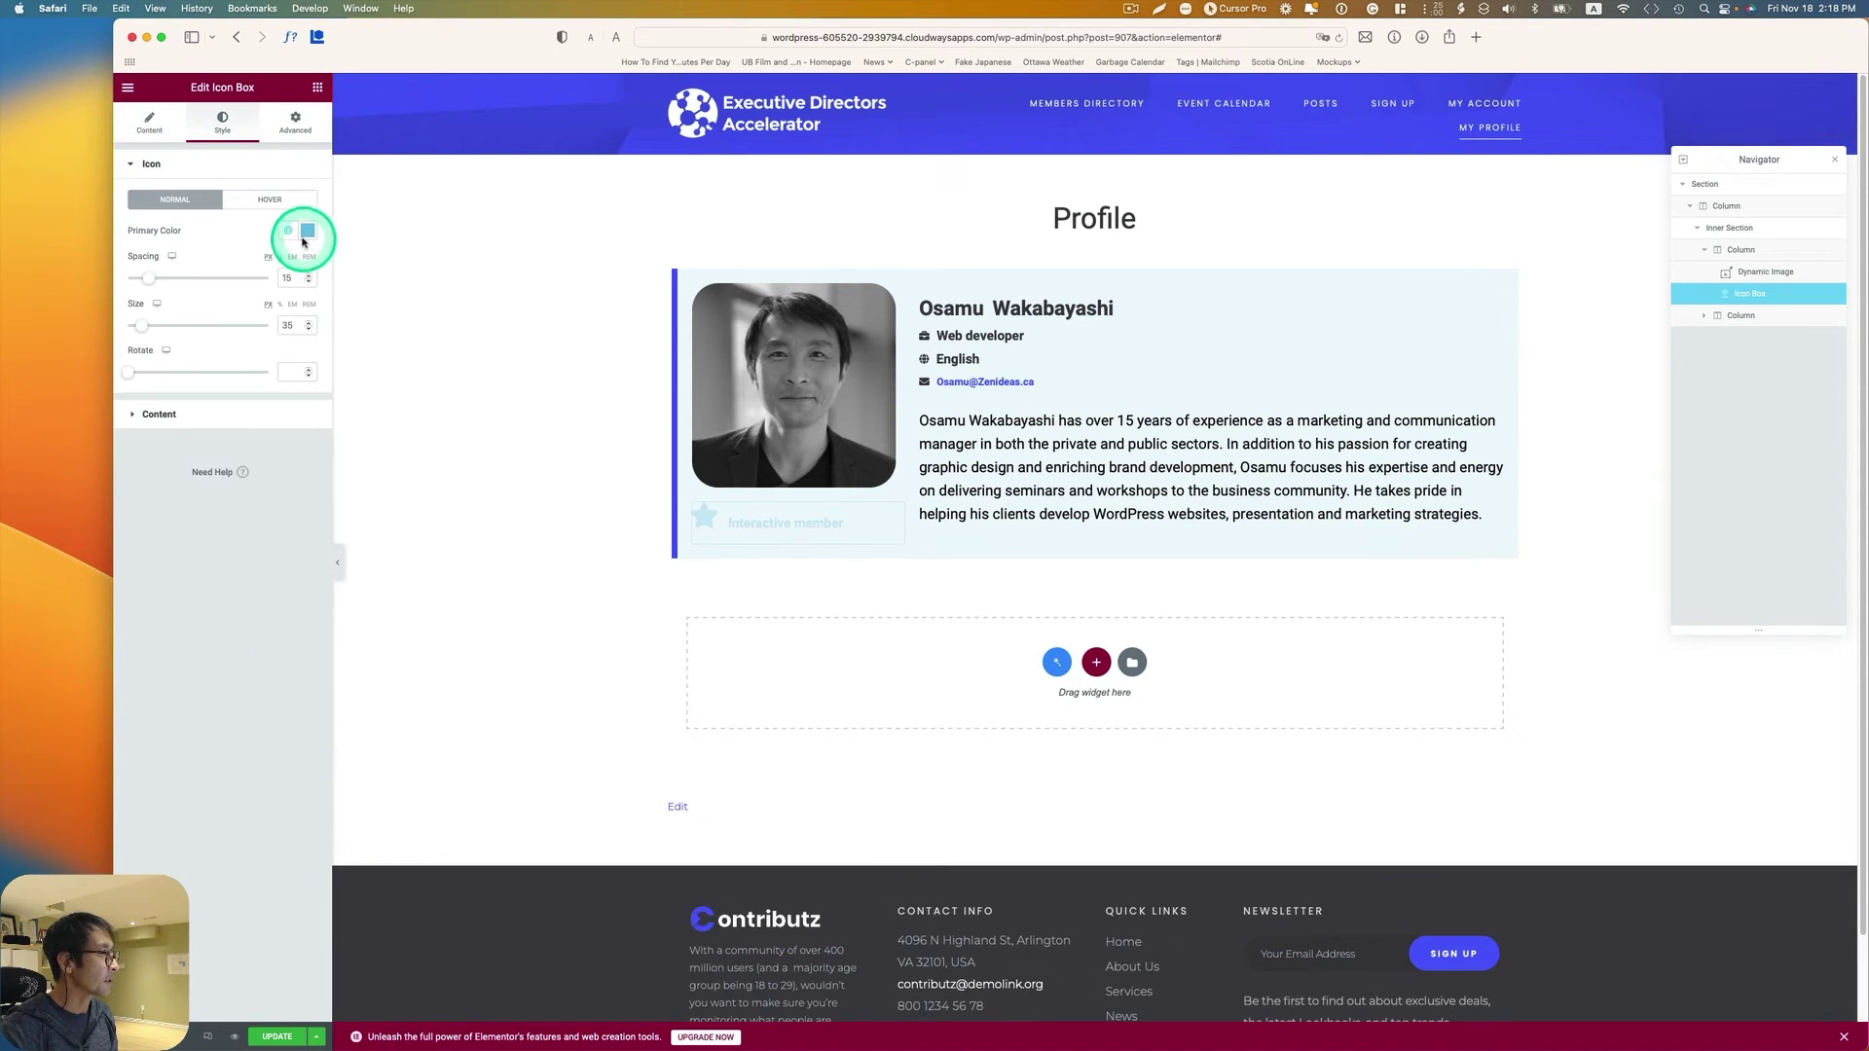
left_click(289, 229)
left_click(244, 370)
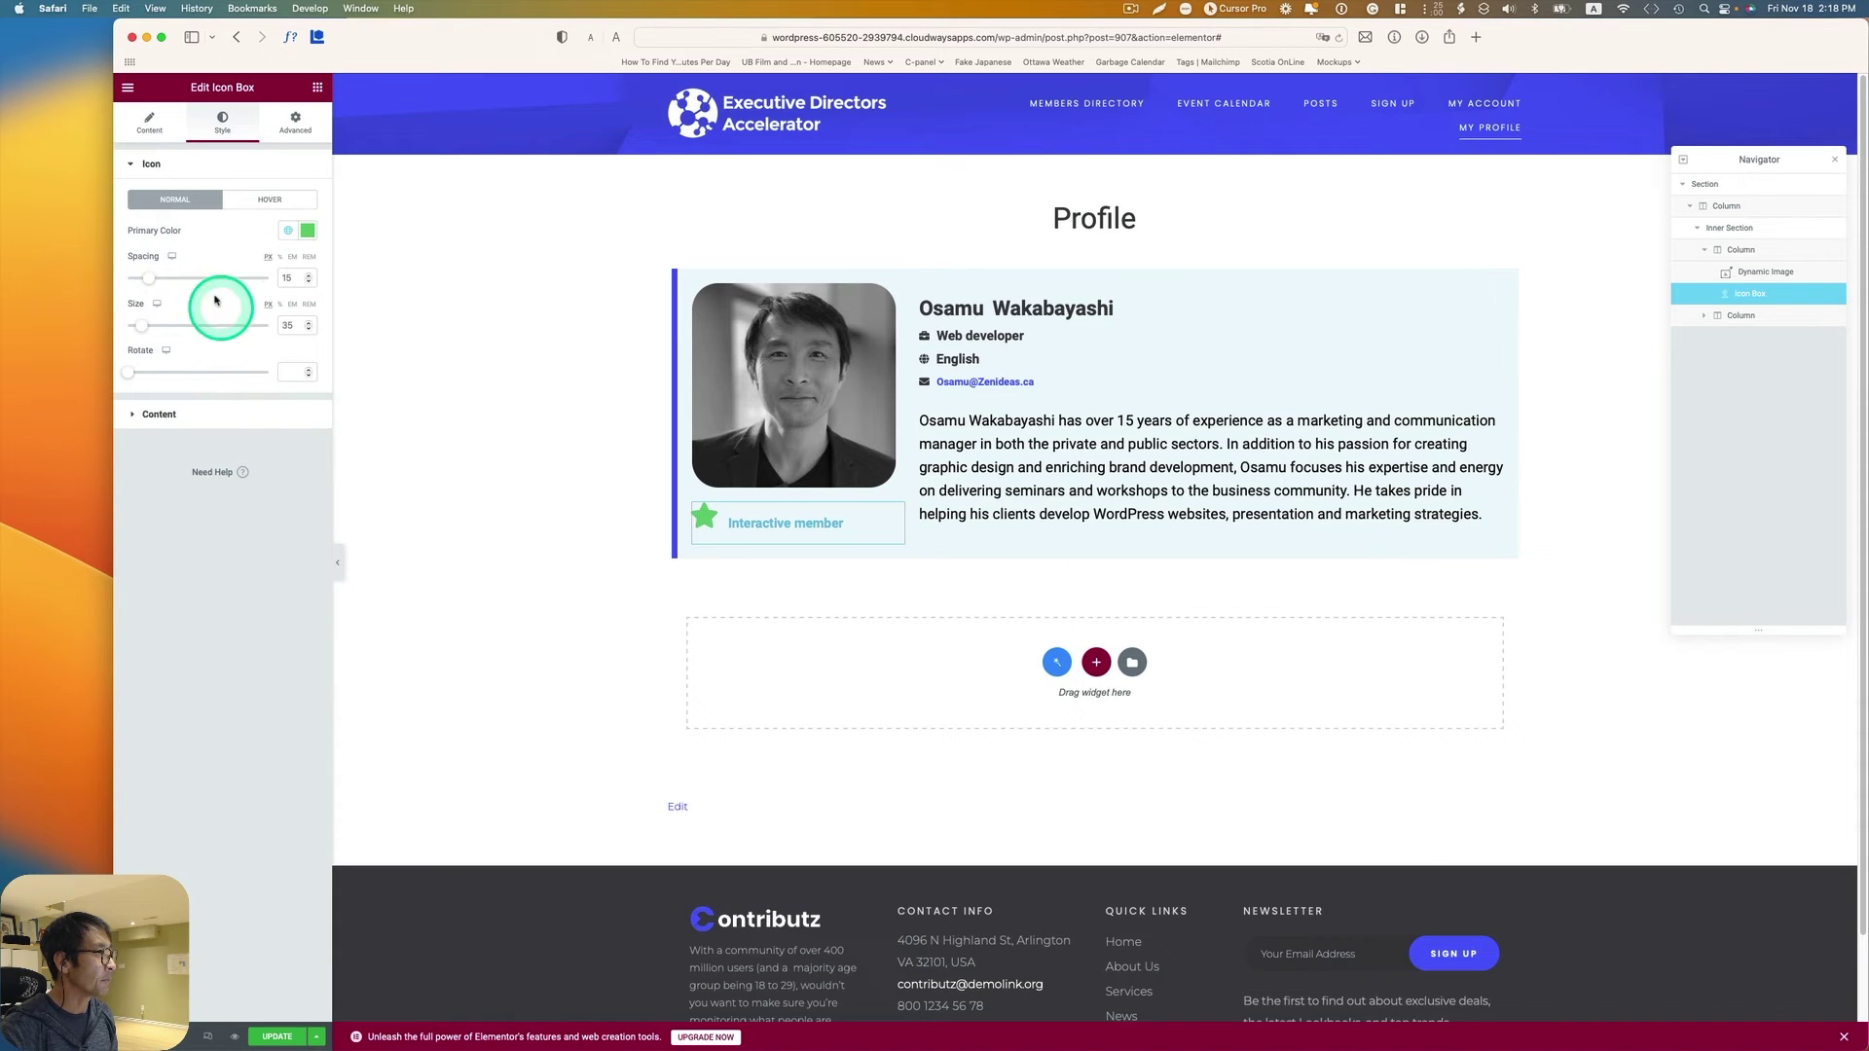
left_click(167, 415)
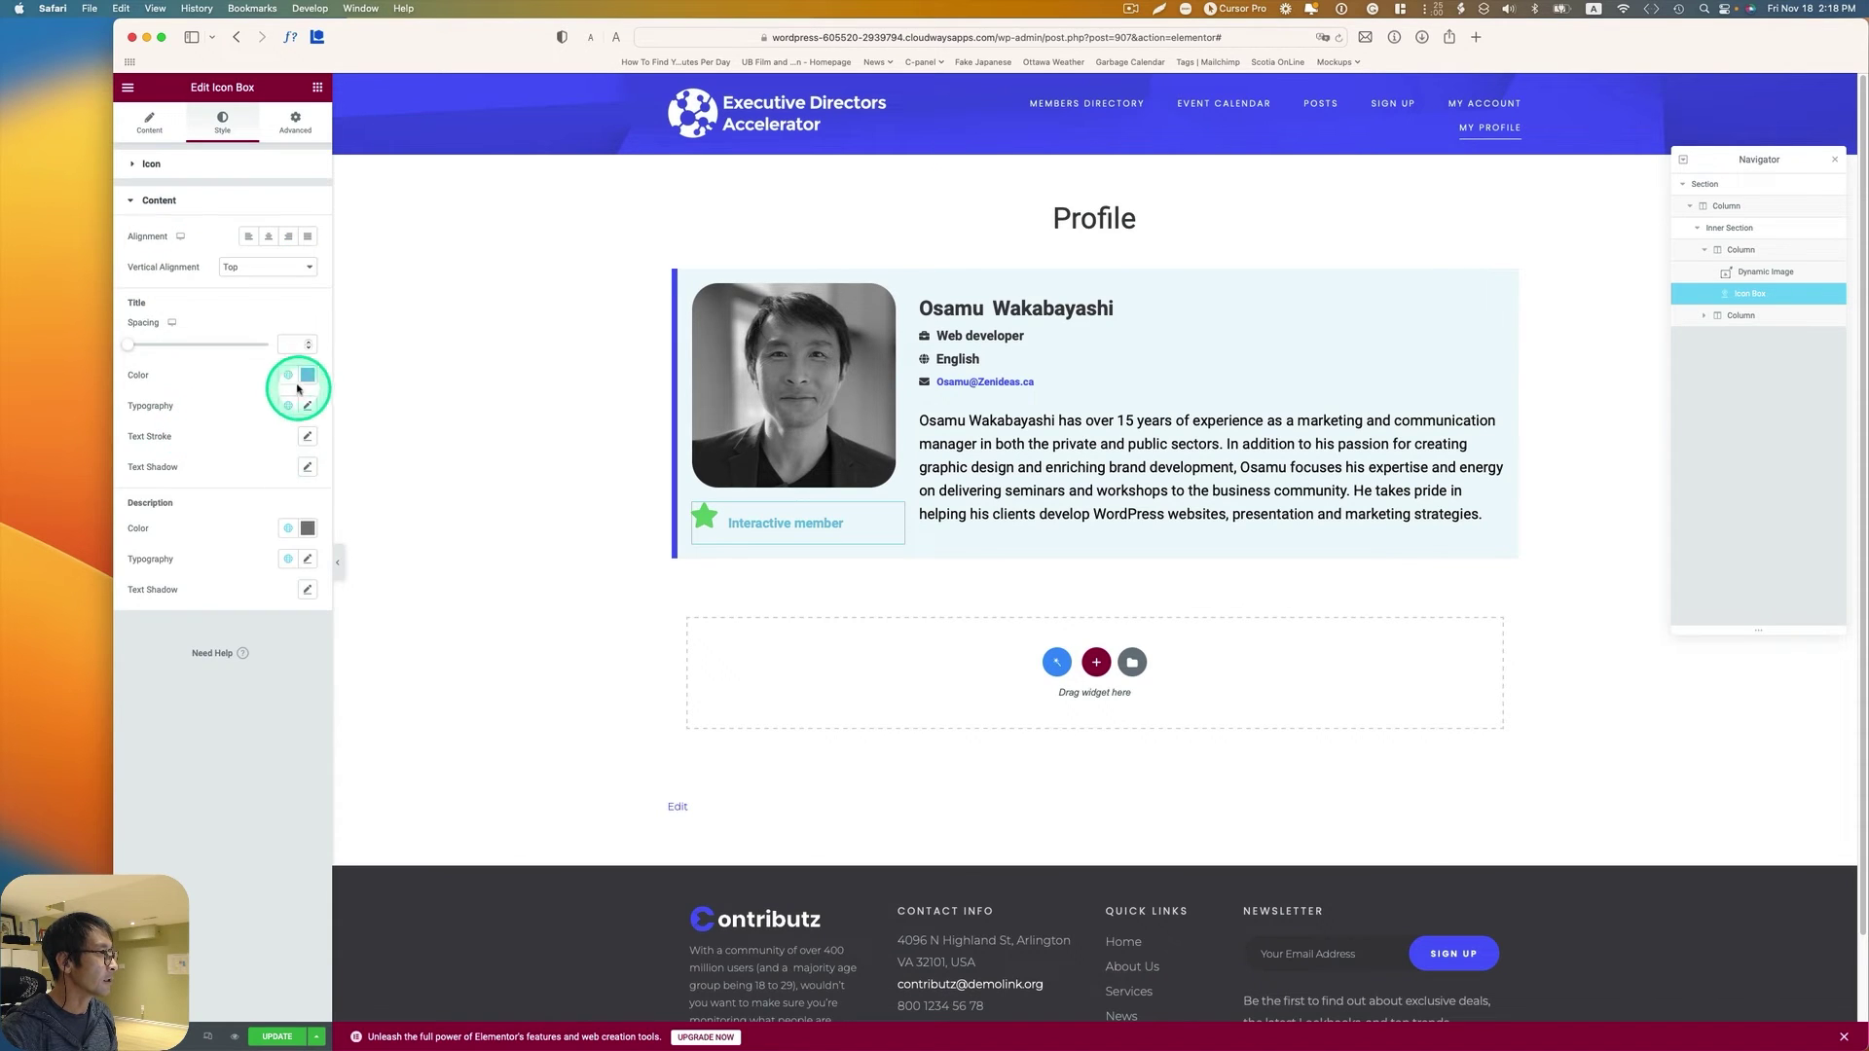
left_click(288, 375)
left_click(238, 531)
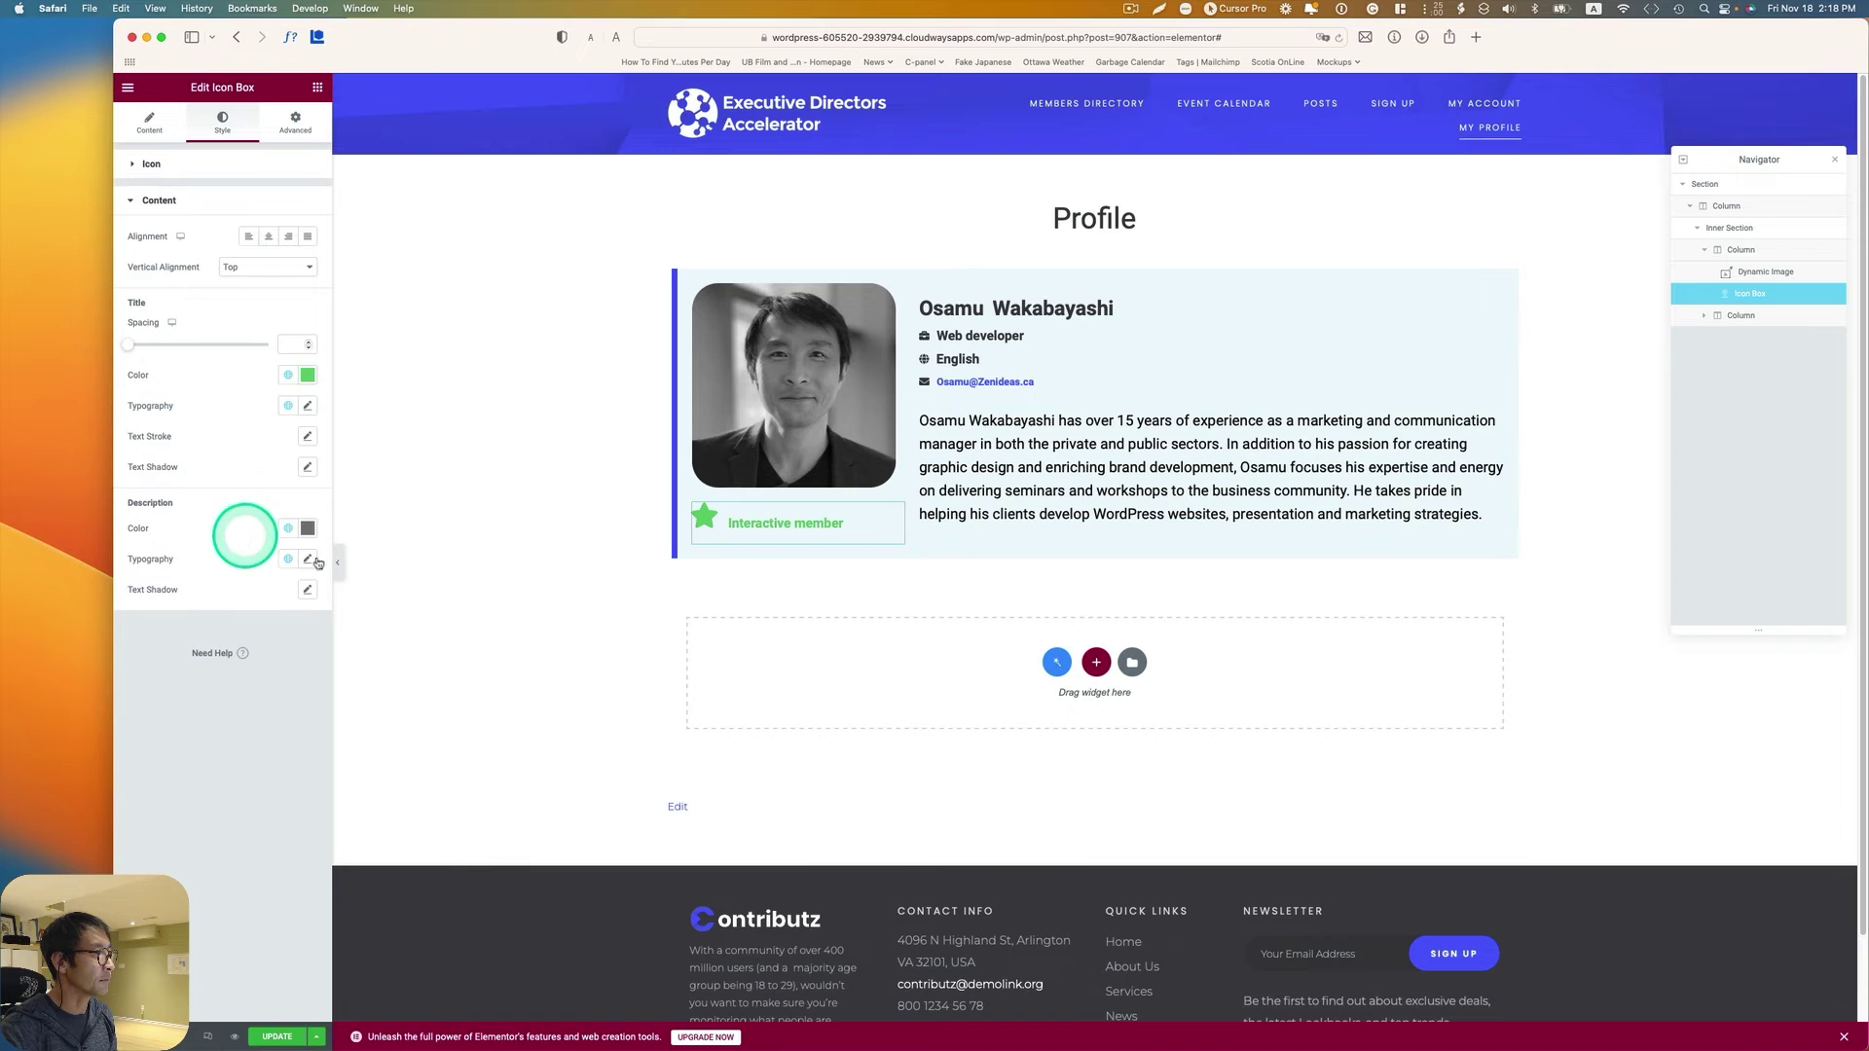
left_click(885, 516)
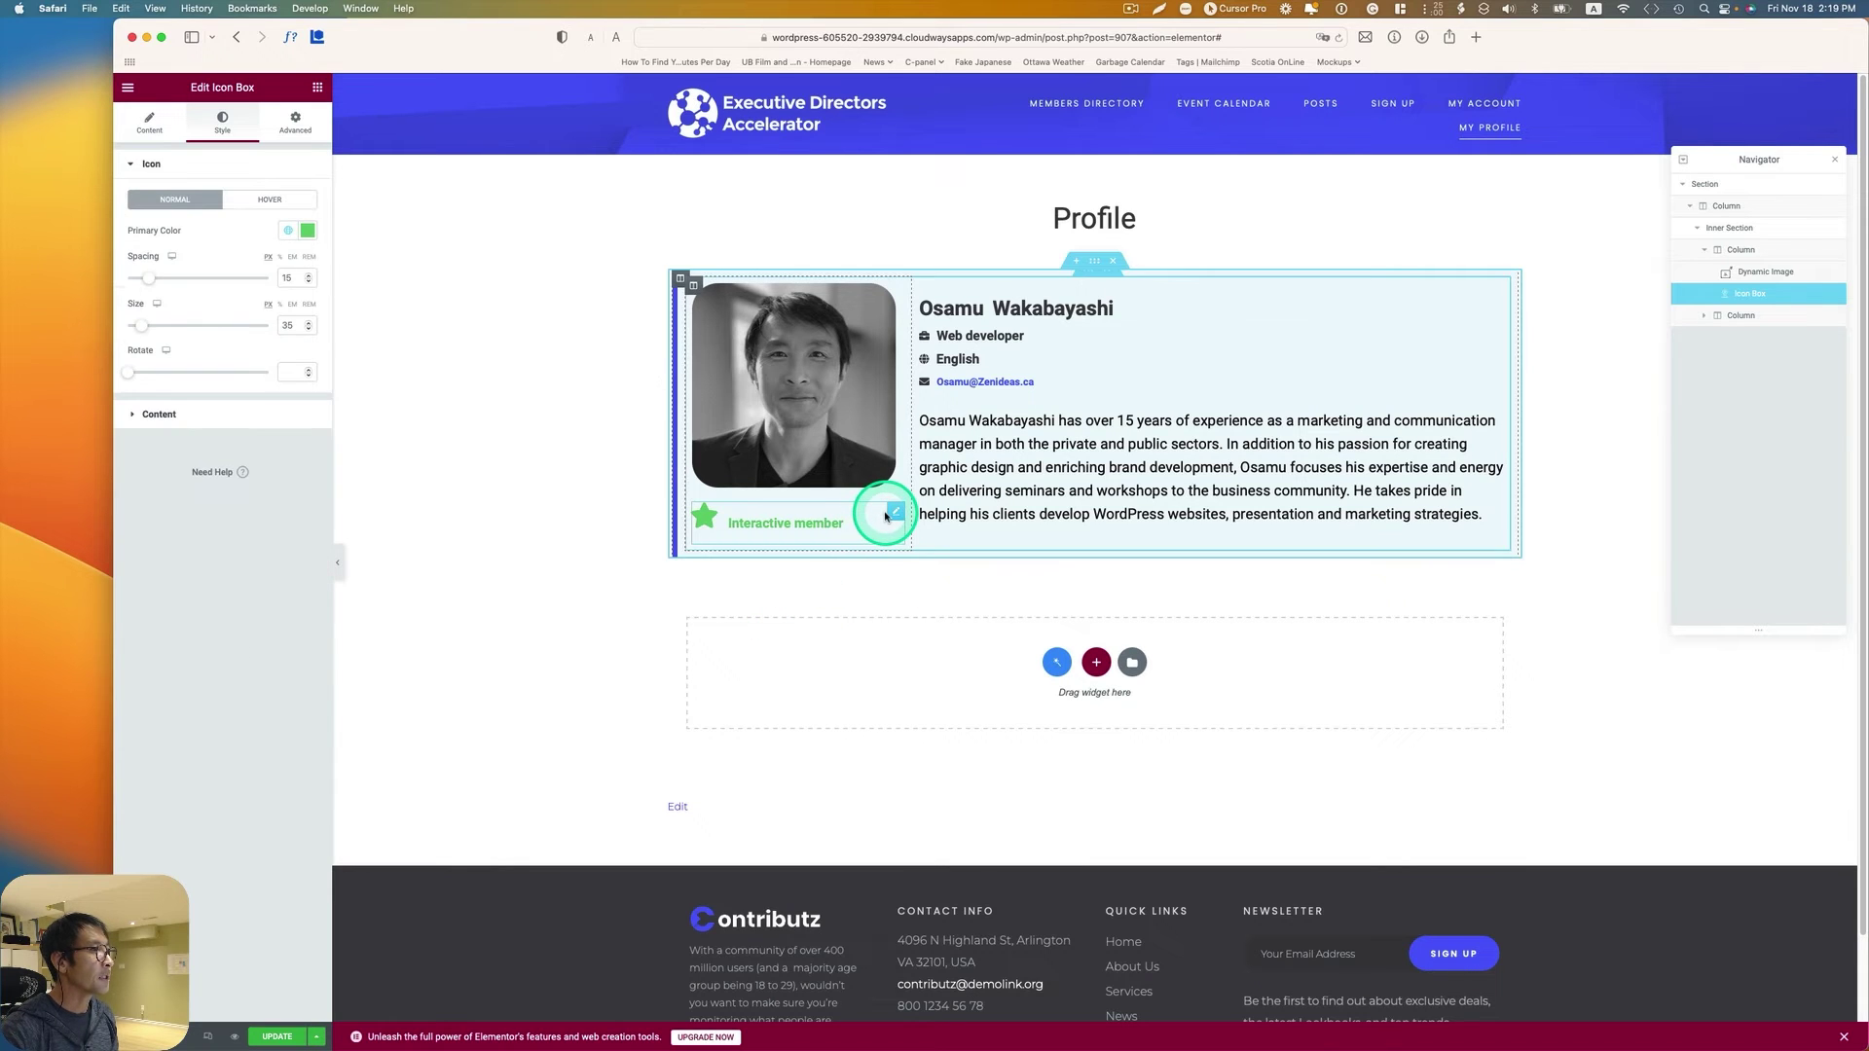
left_click(295, 122)
Step: Enable Dynamic Visibility on the badge and set its first condition to Greater than
left_click(288, 418)
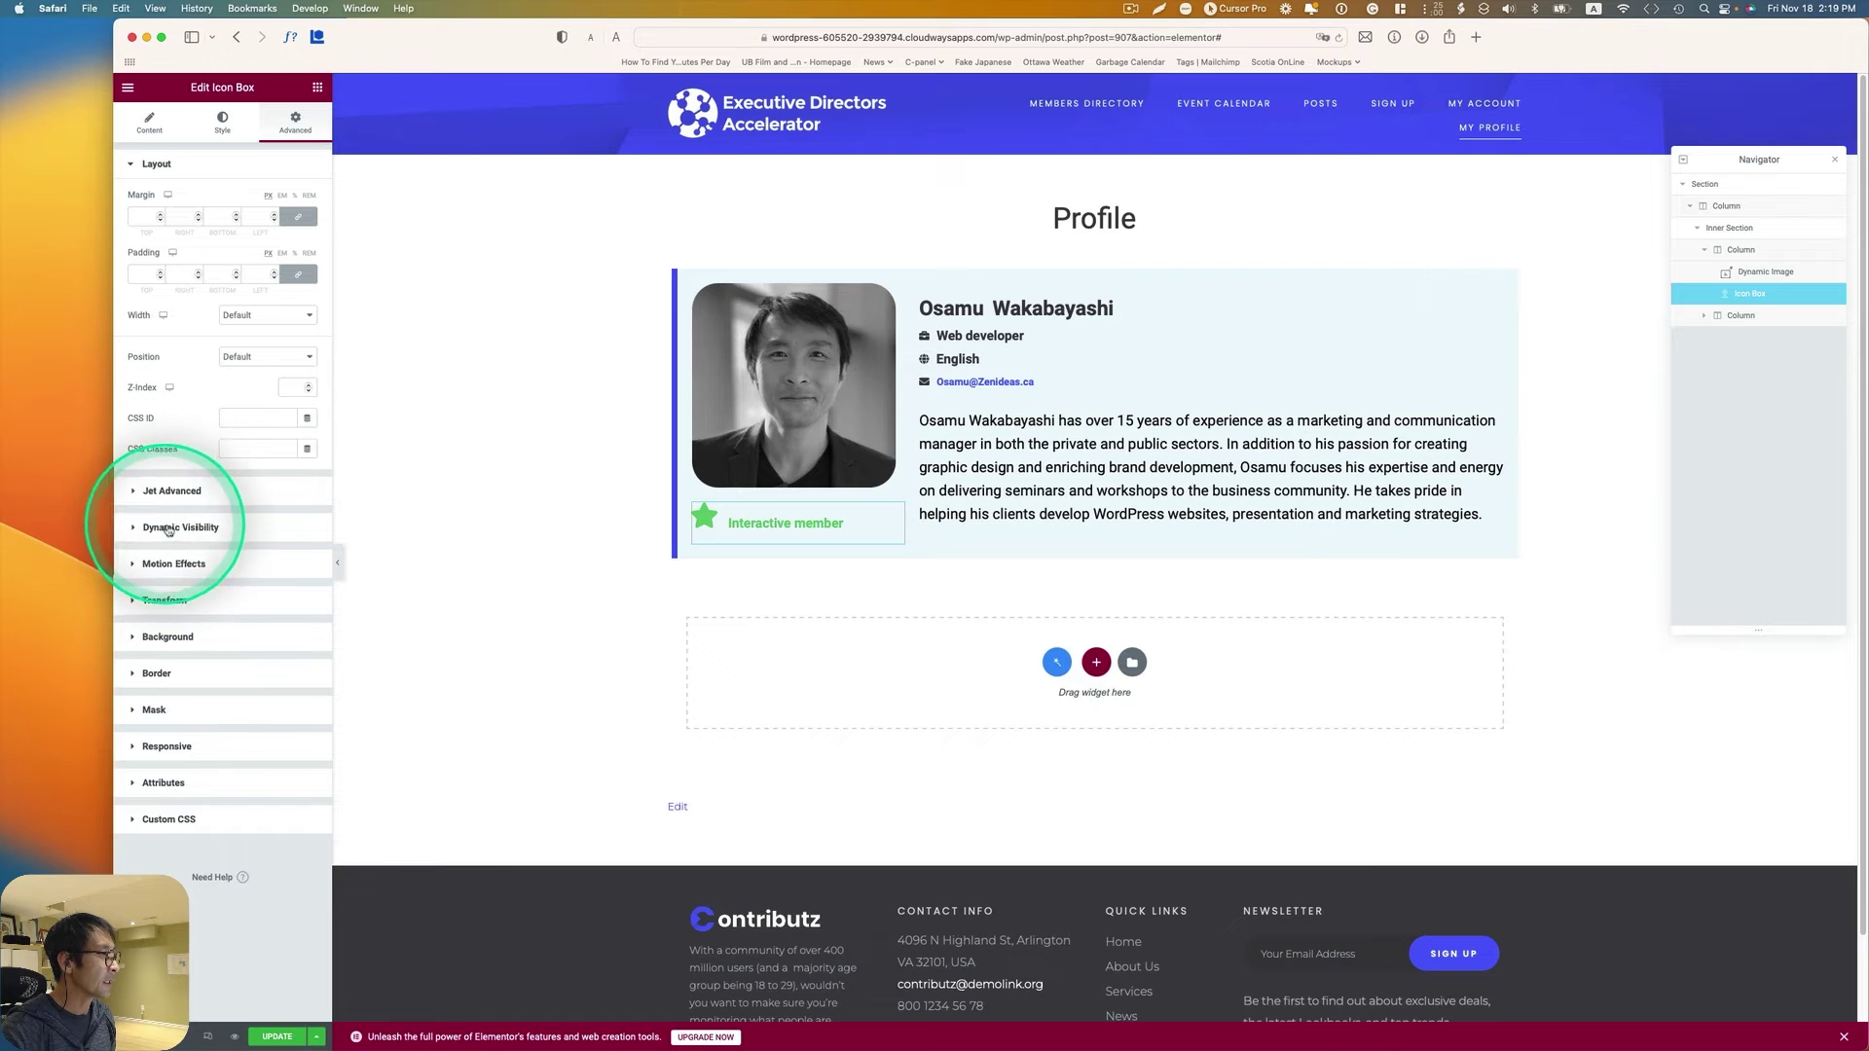
left_click(205, 529)
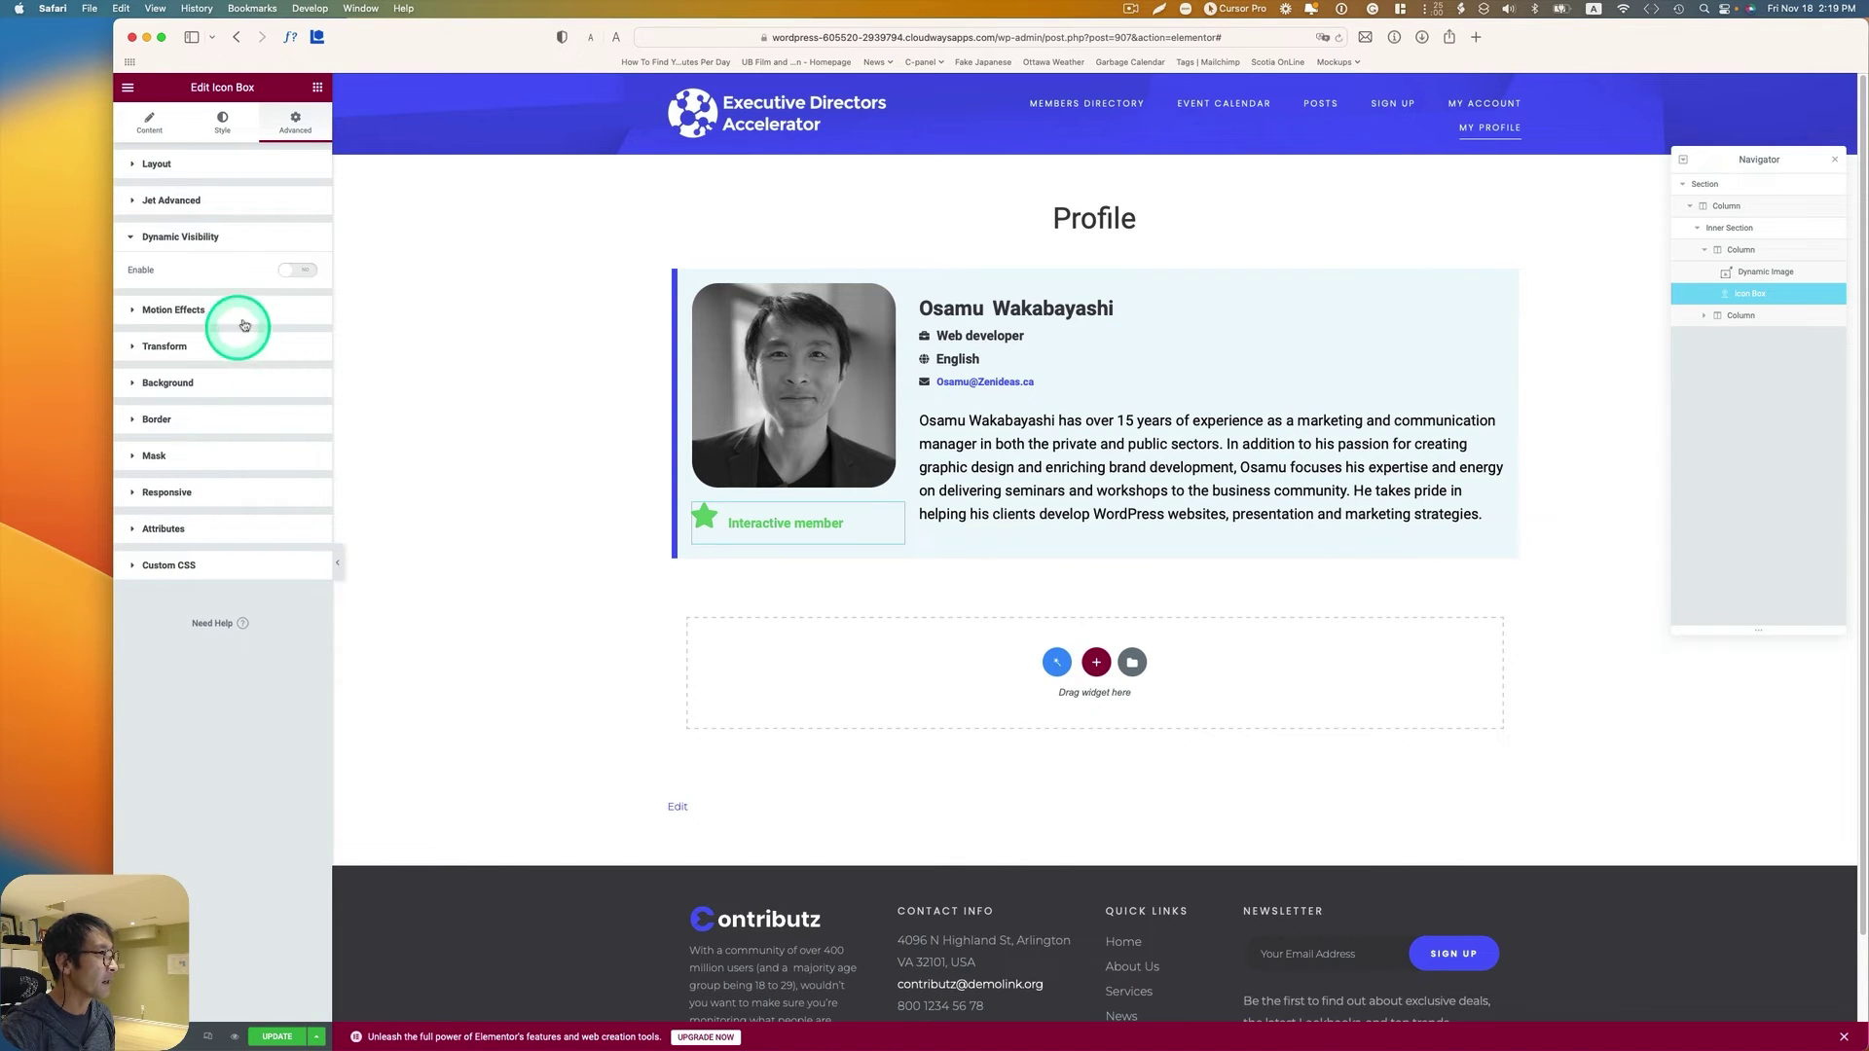
left_click(292, 272)
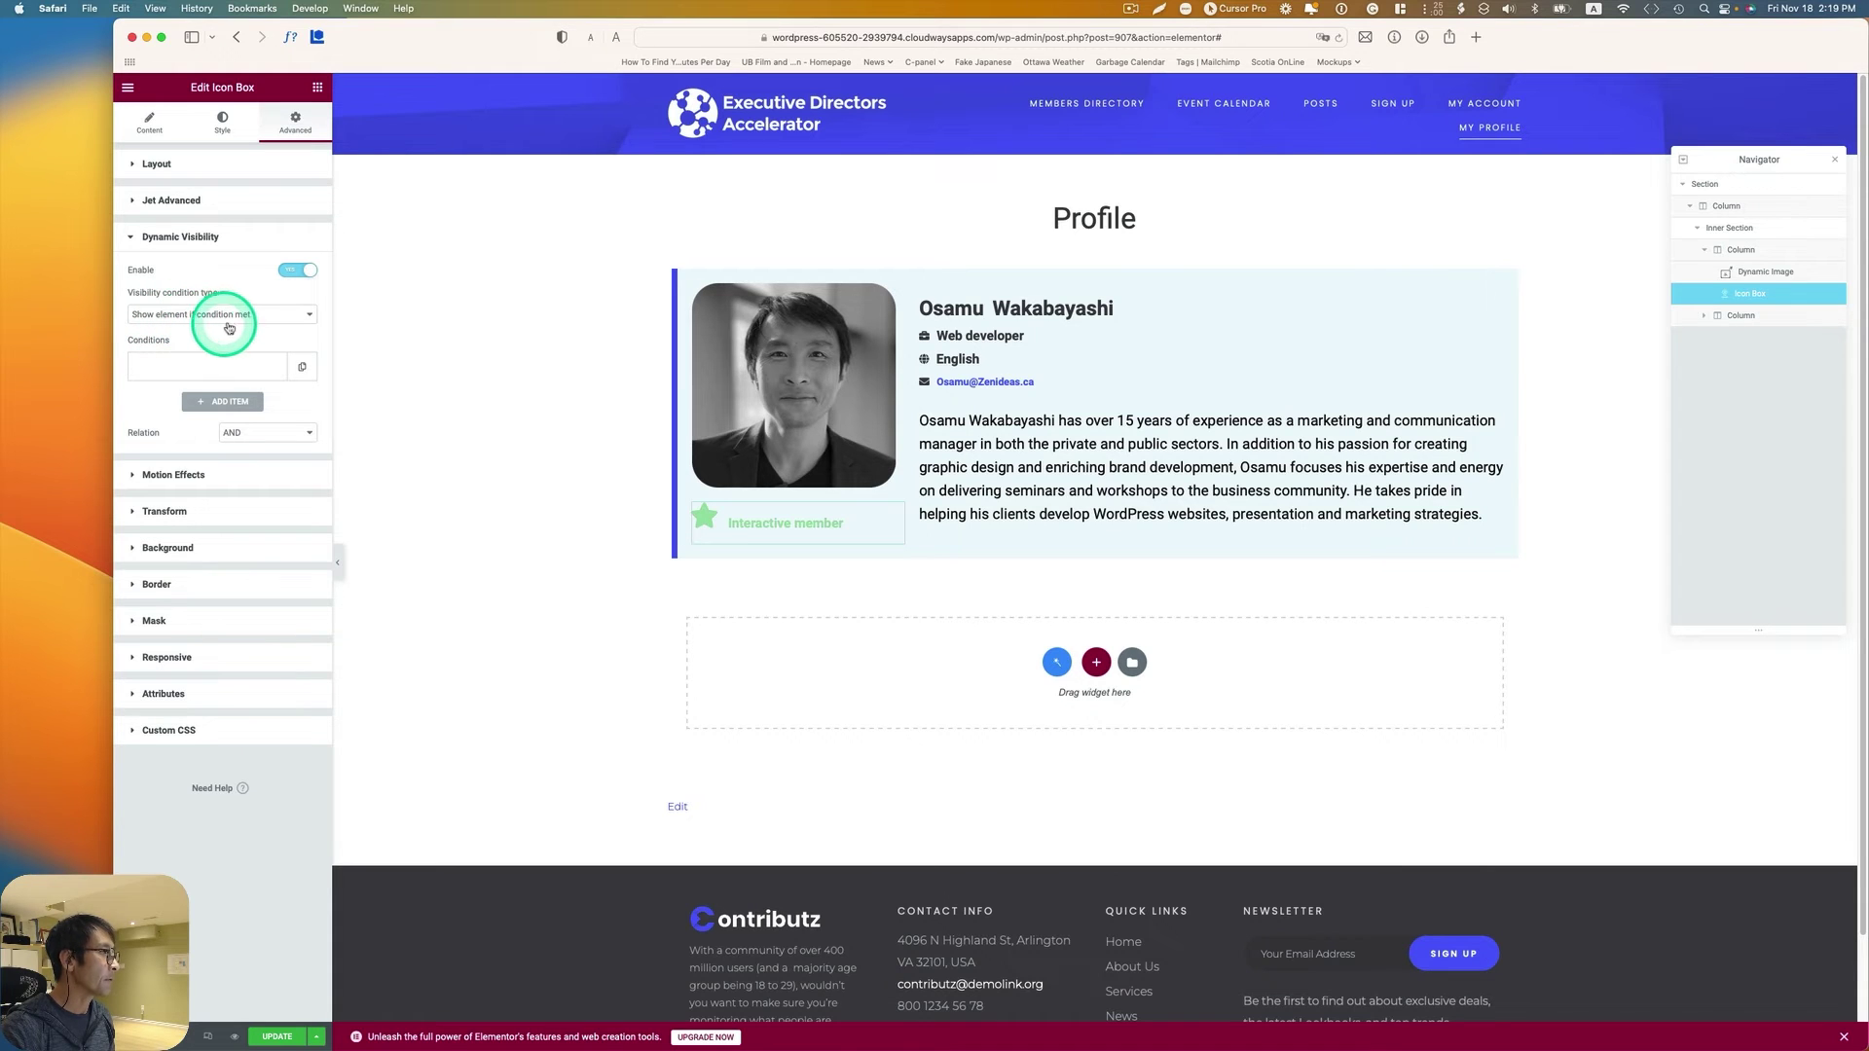
left_click(186, 382)
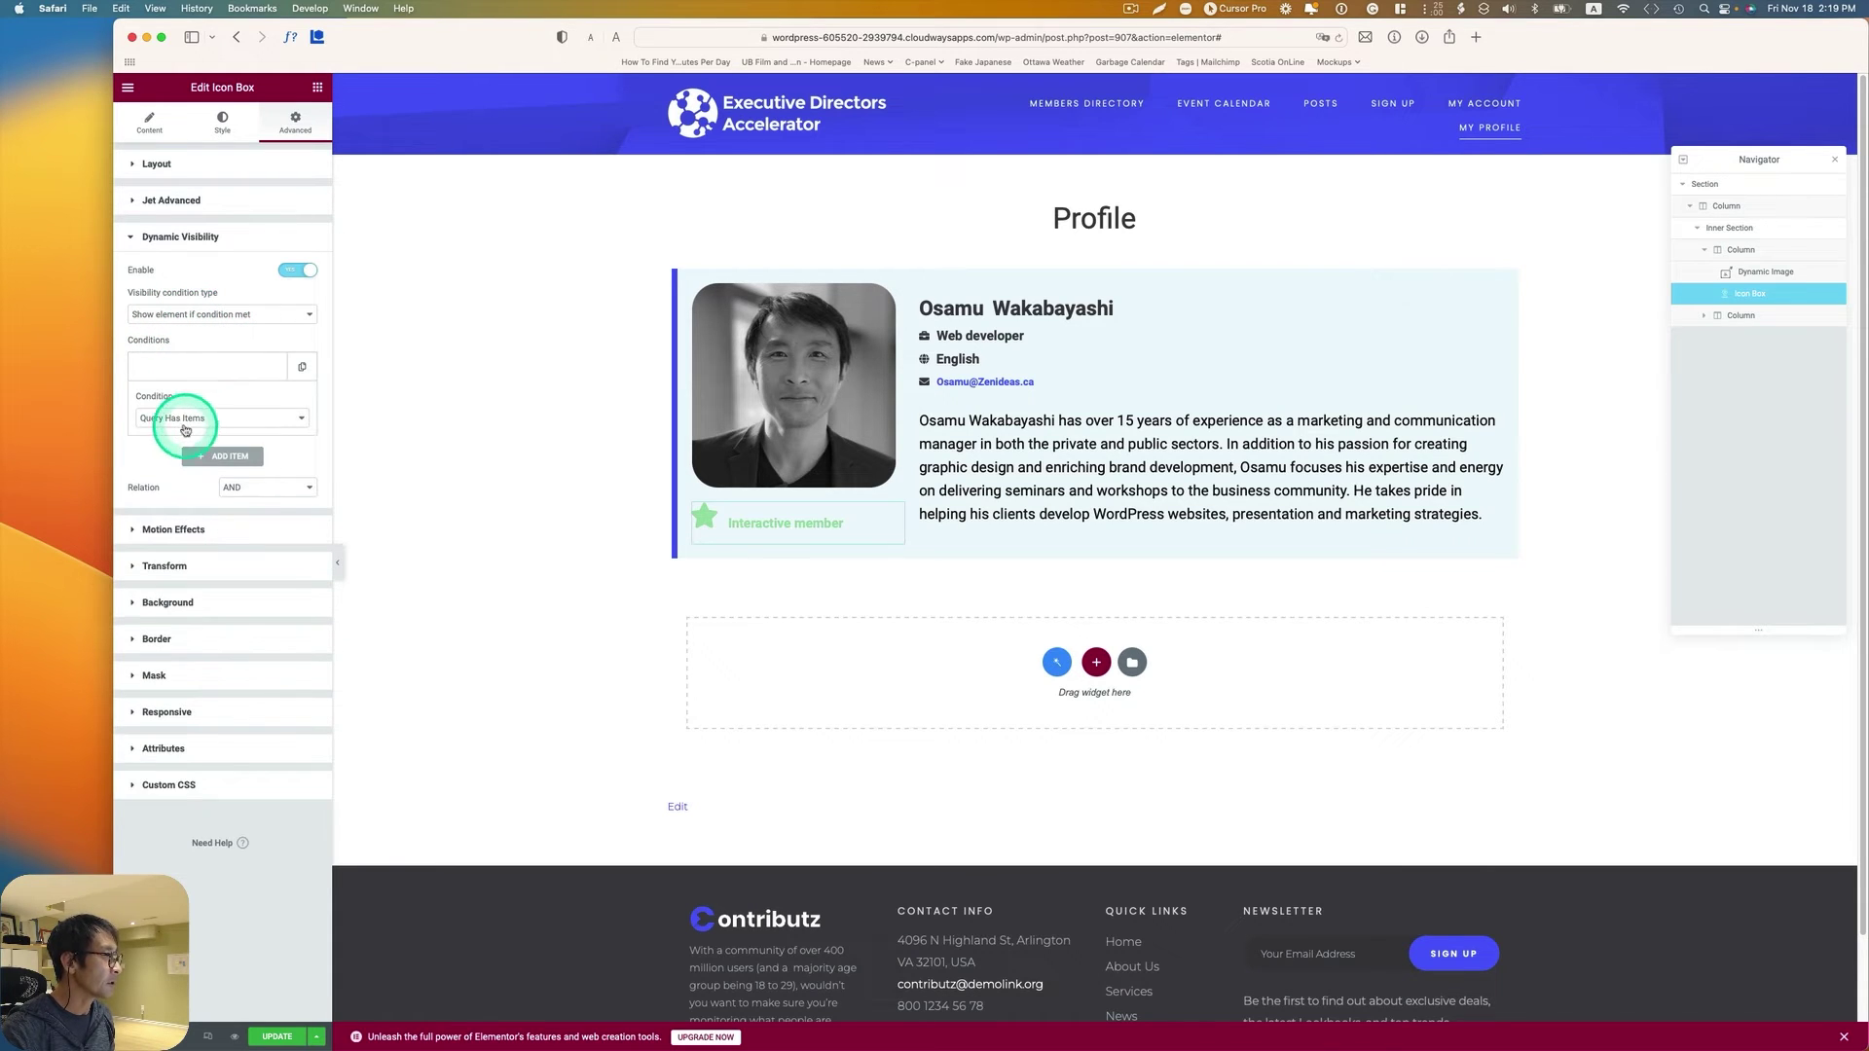
left_click(185, 418)
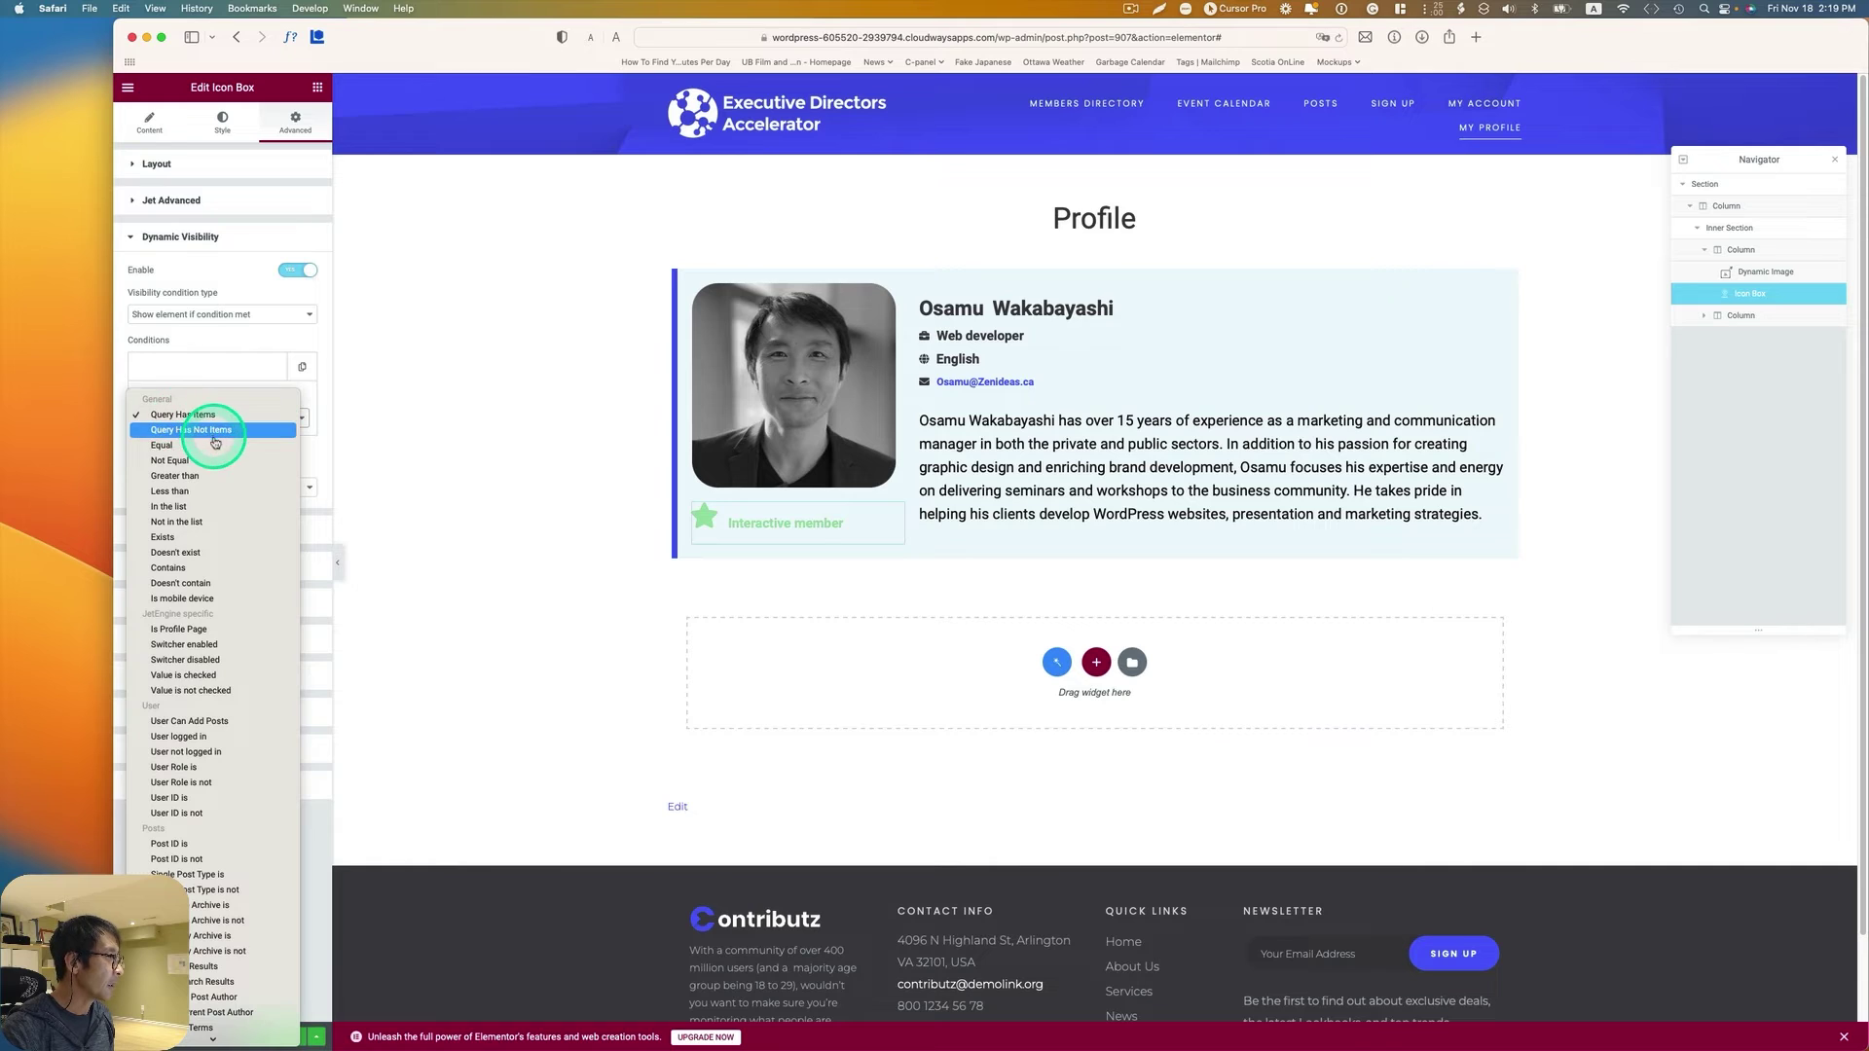
left_click(207, 476)
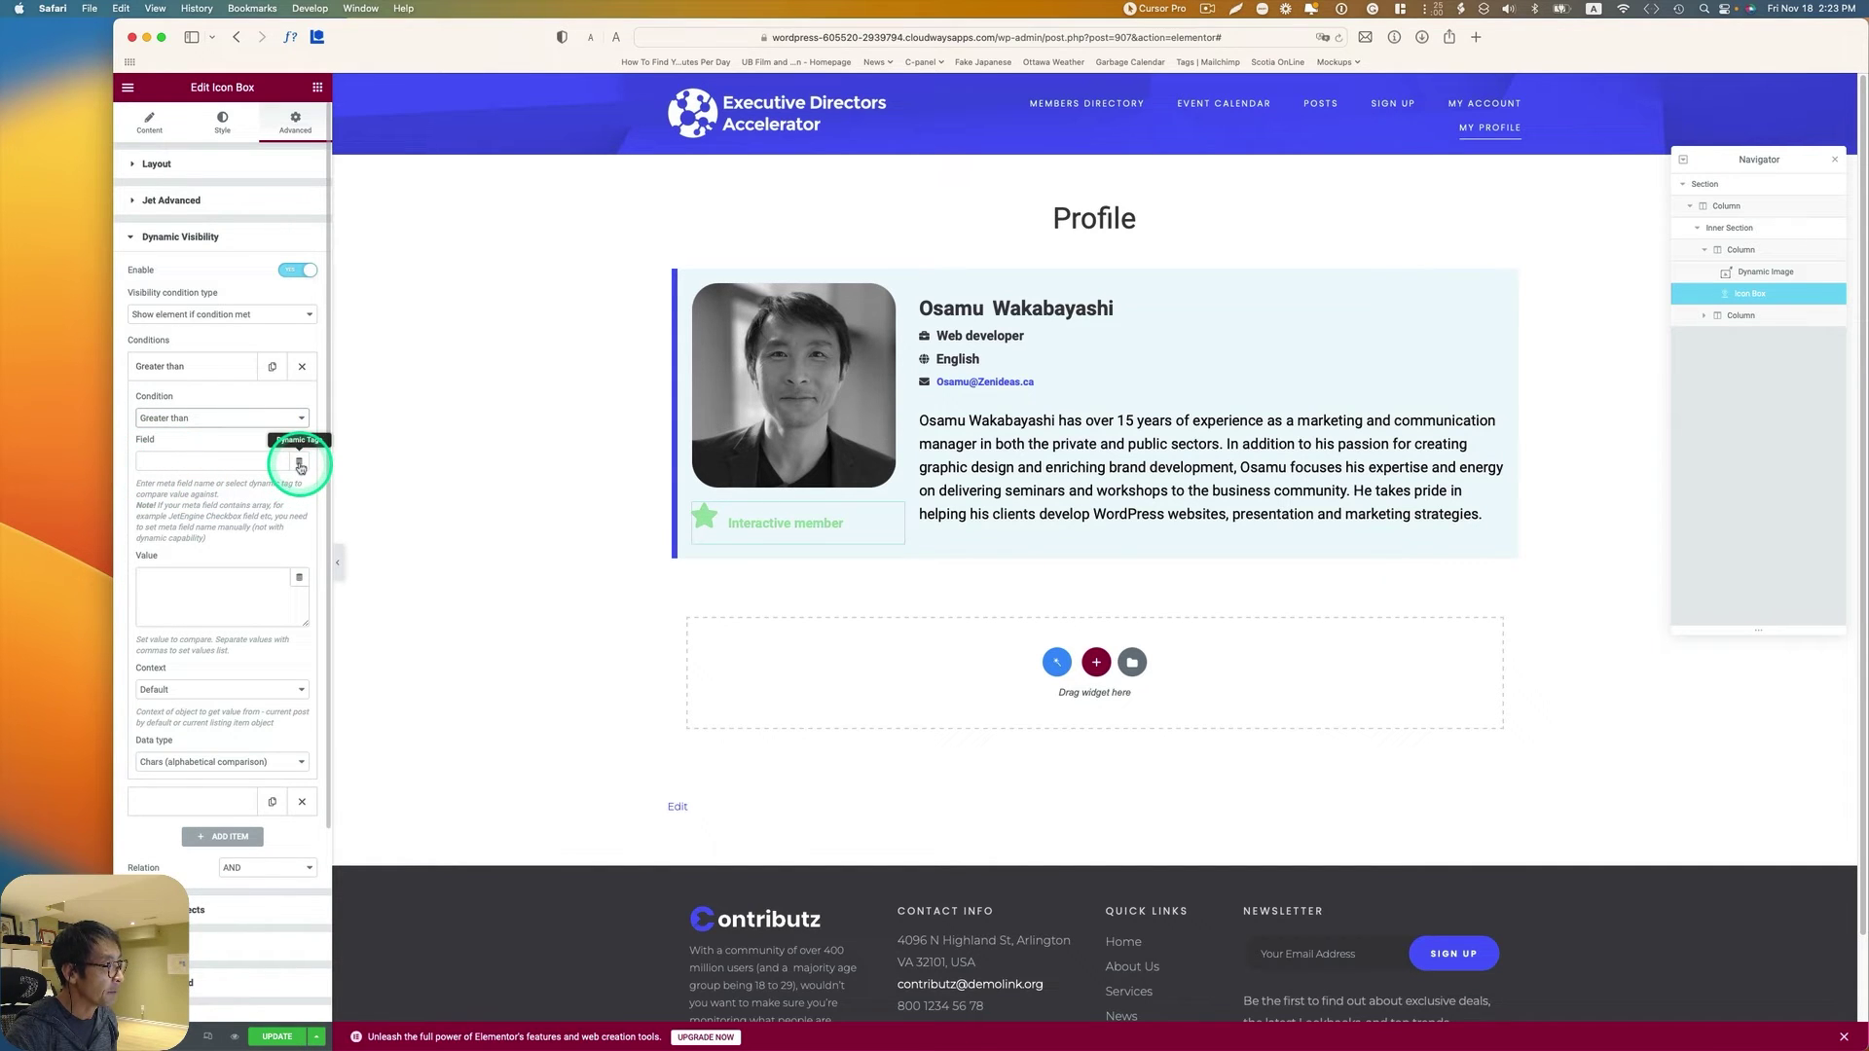
Step: Set the condition field to Get Store Count for favorite posts of the Queried user
left_click(299, 463)
scroll(250, 535, "down", 10)
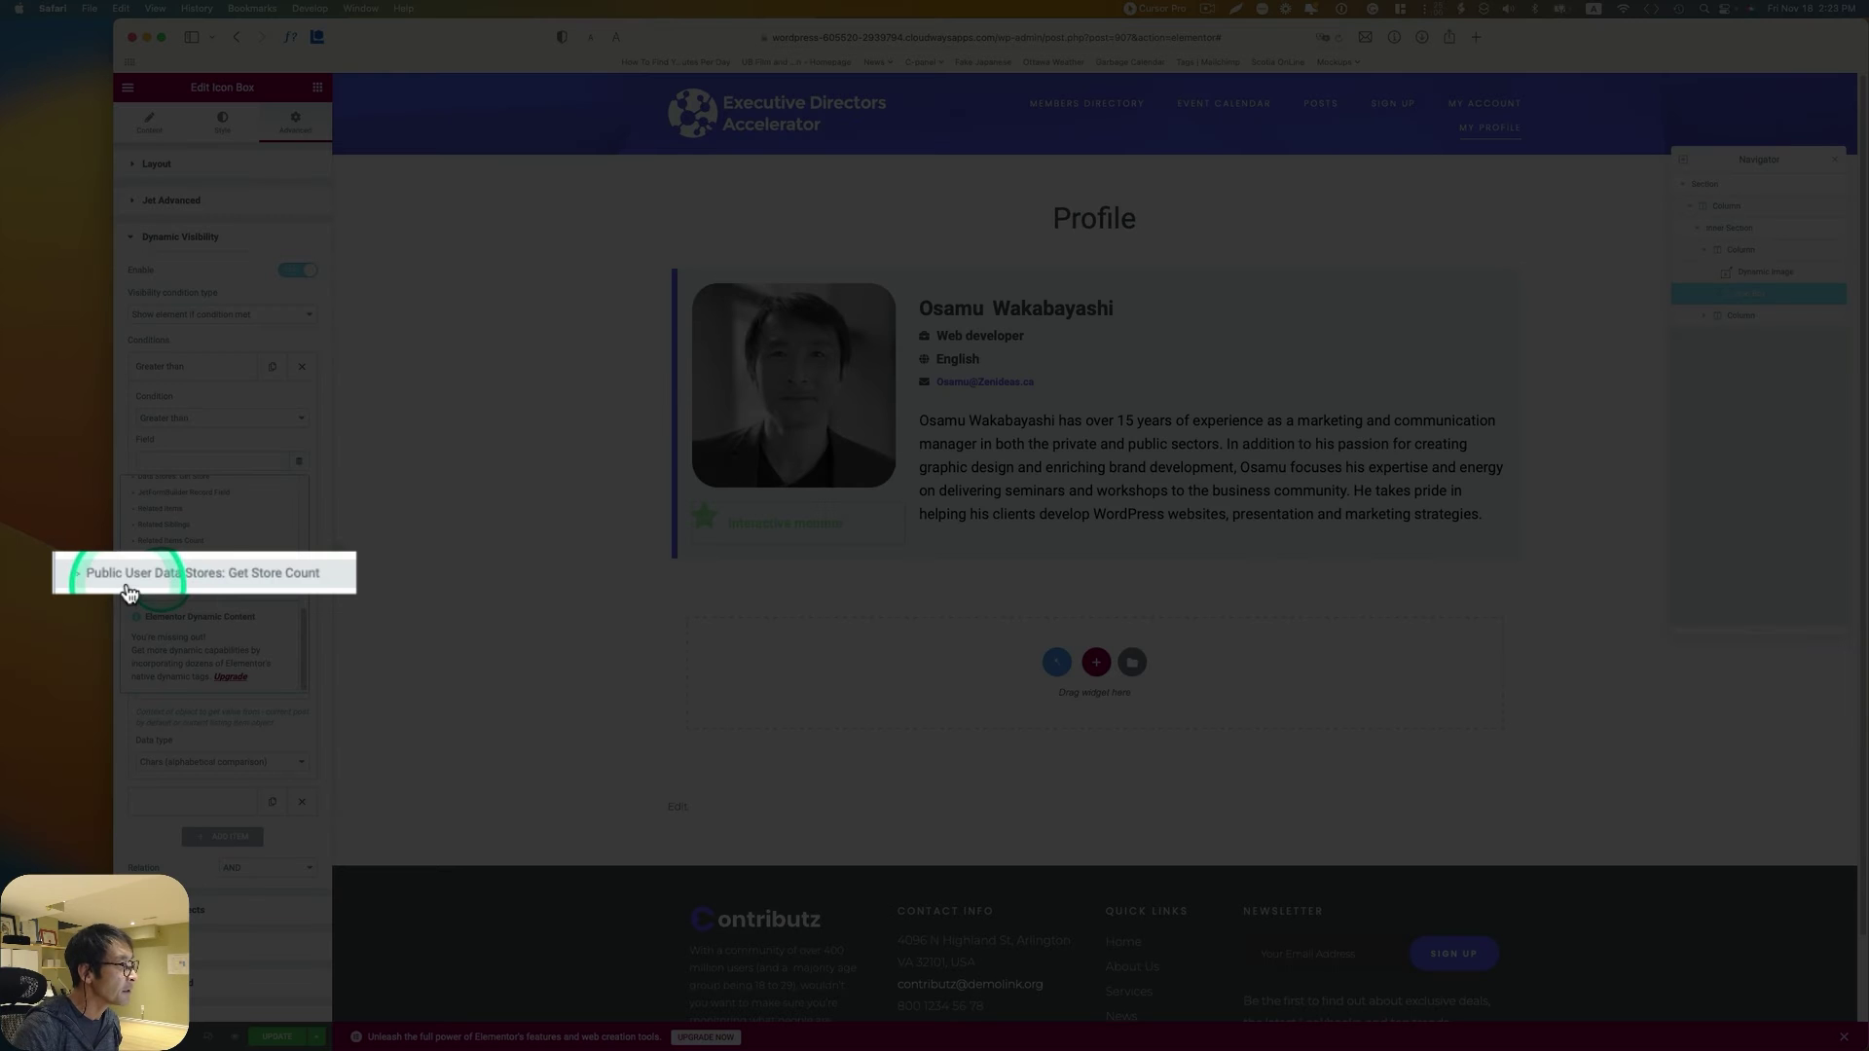
left_click(307, 580)
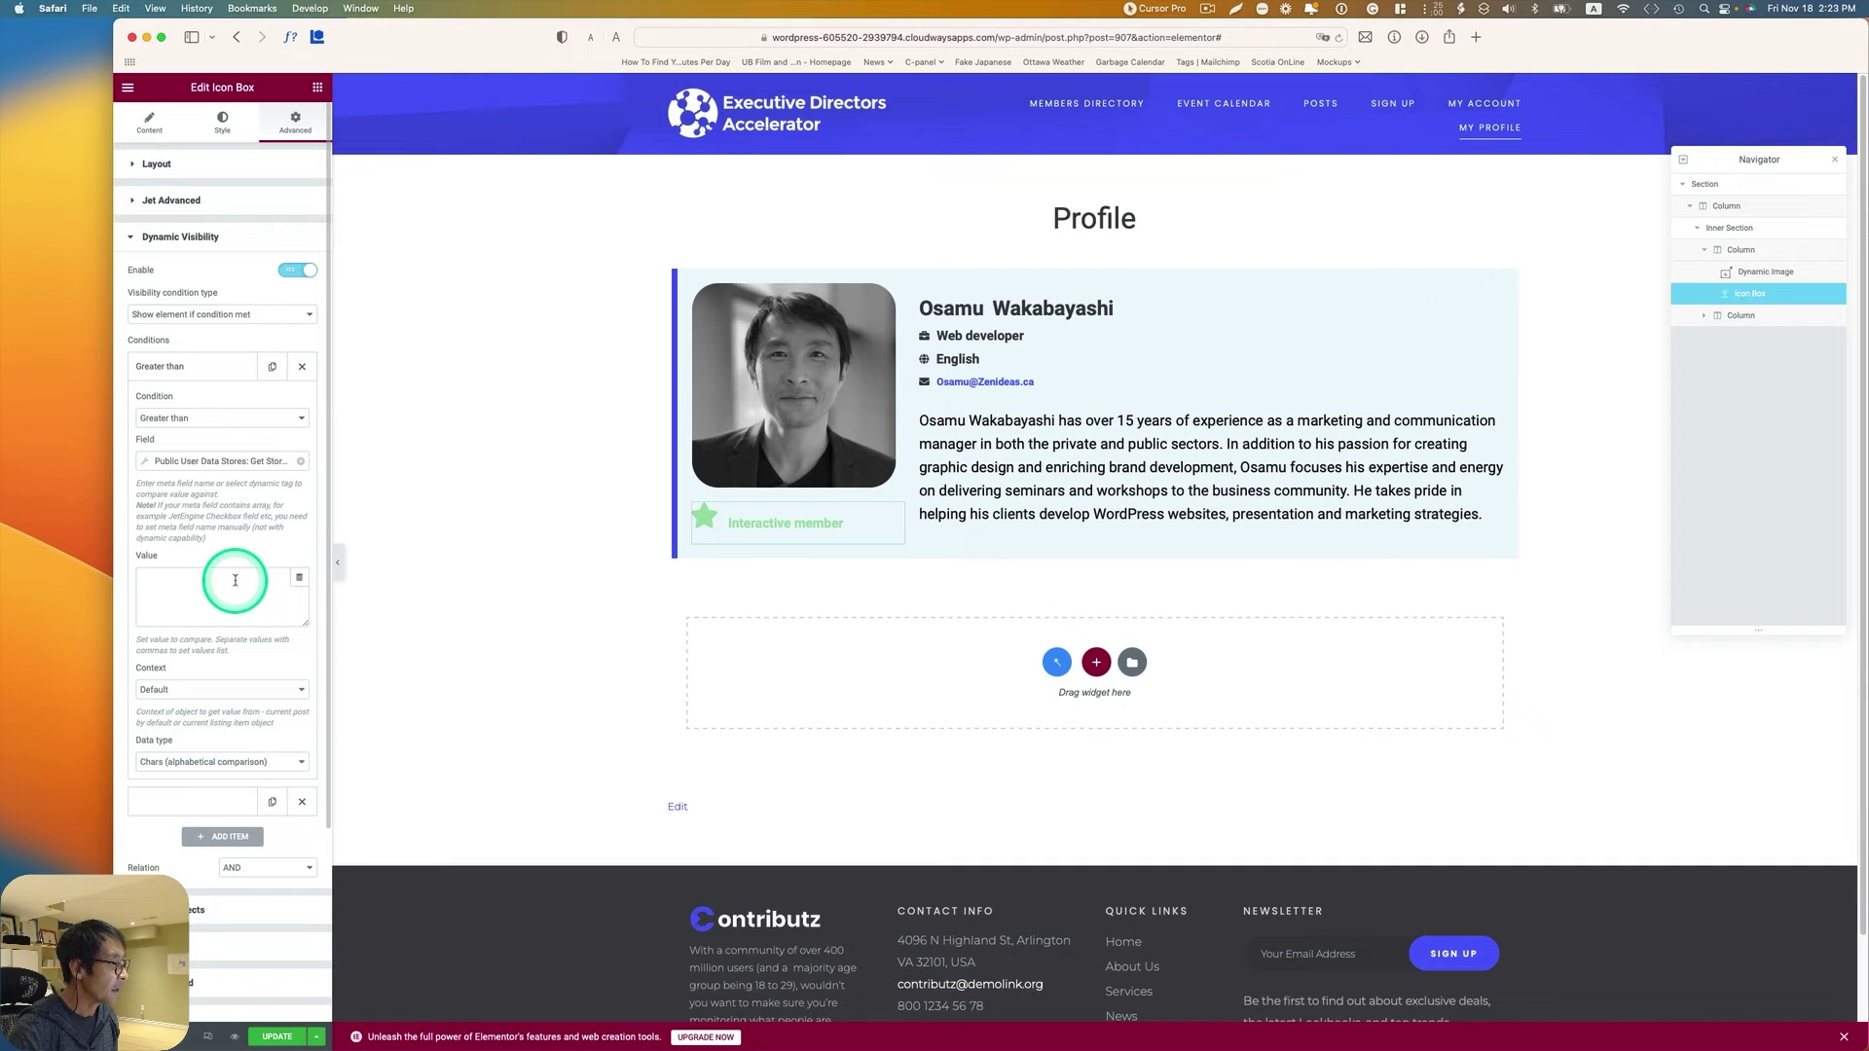
left_click(145, 464)
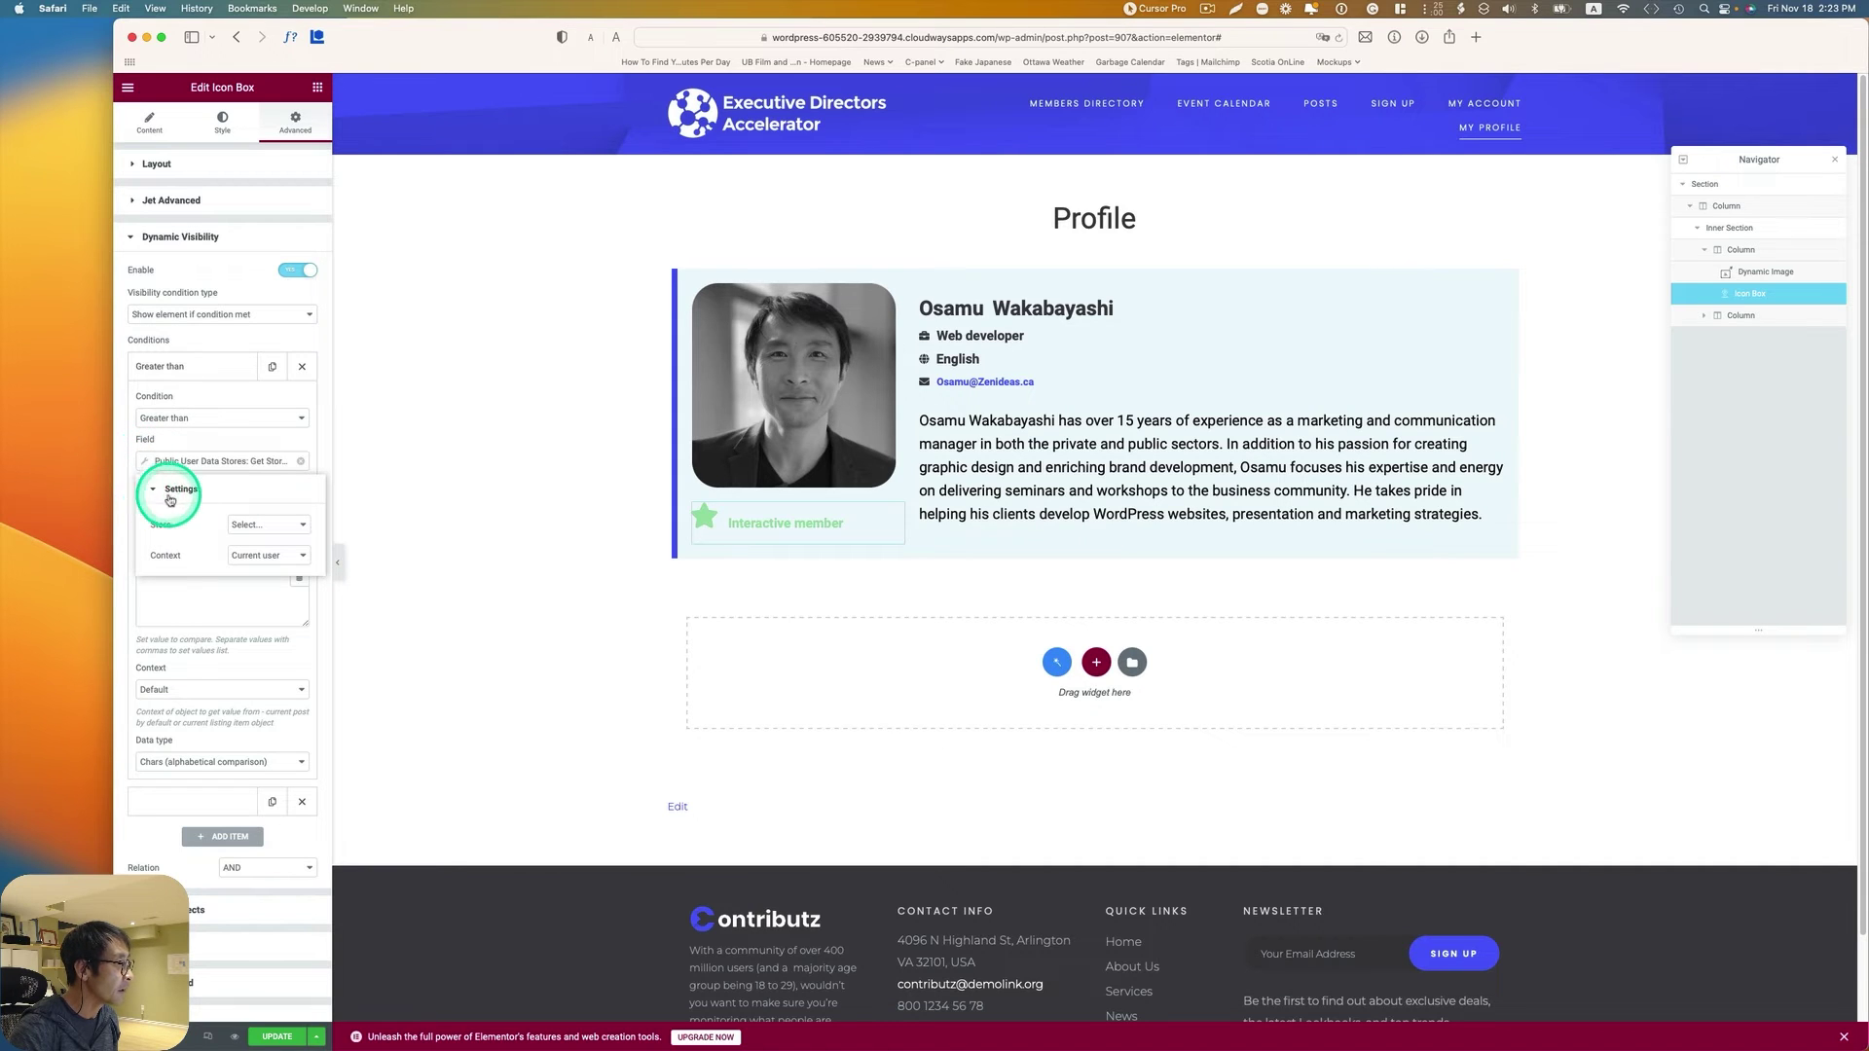
left_click(253, 524)
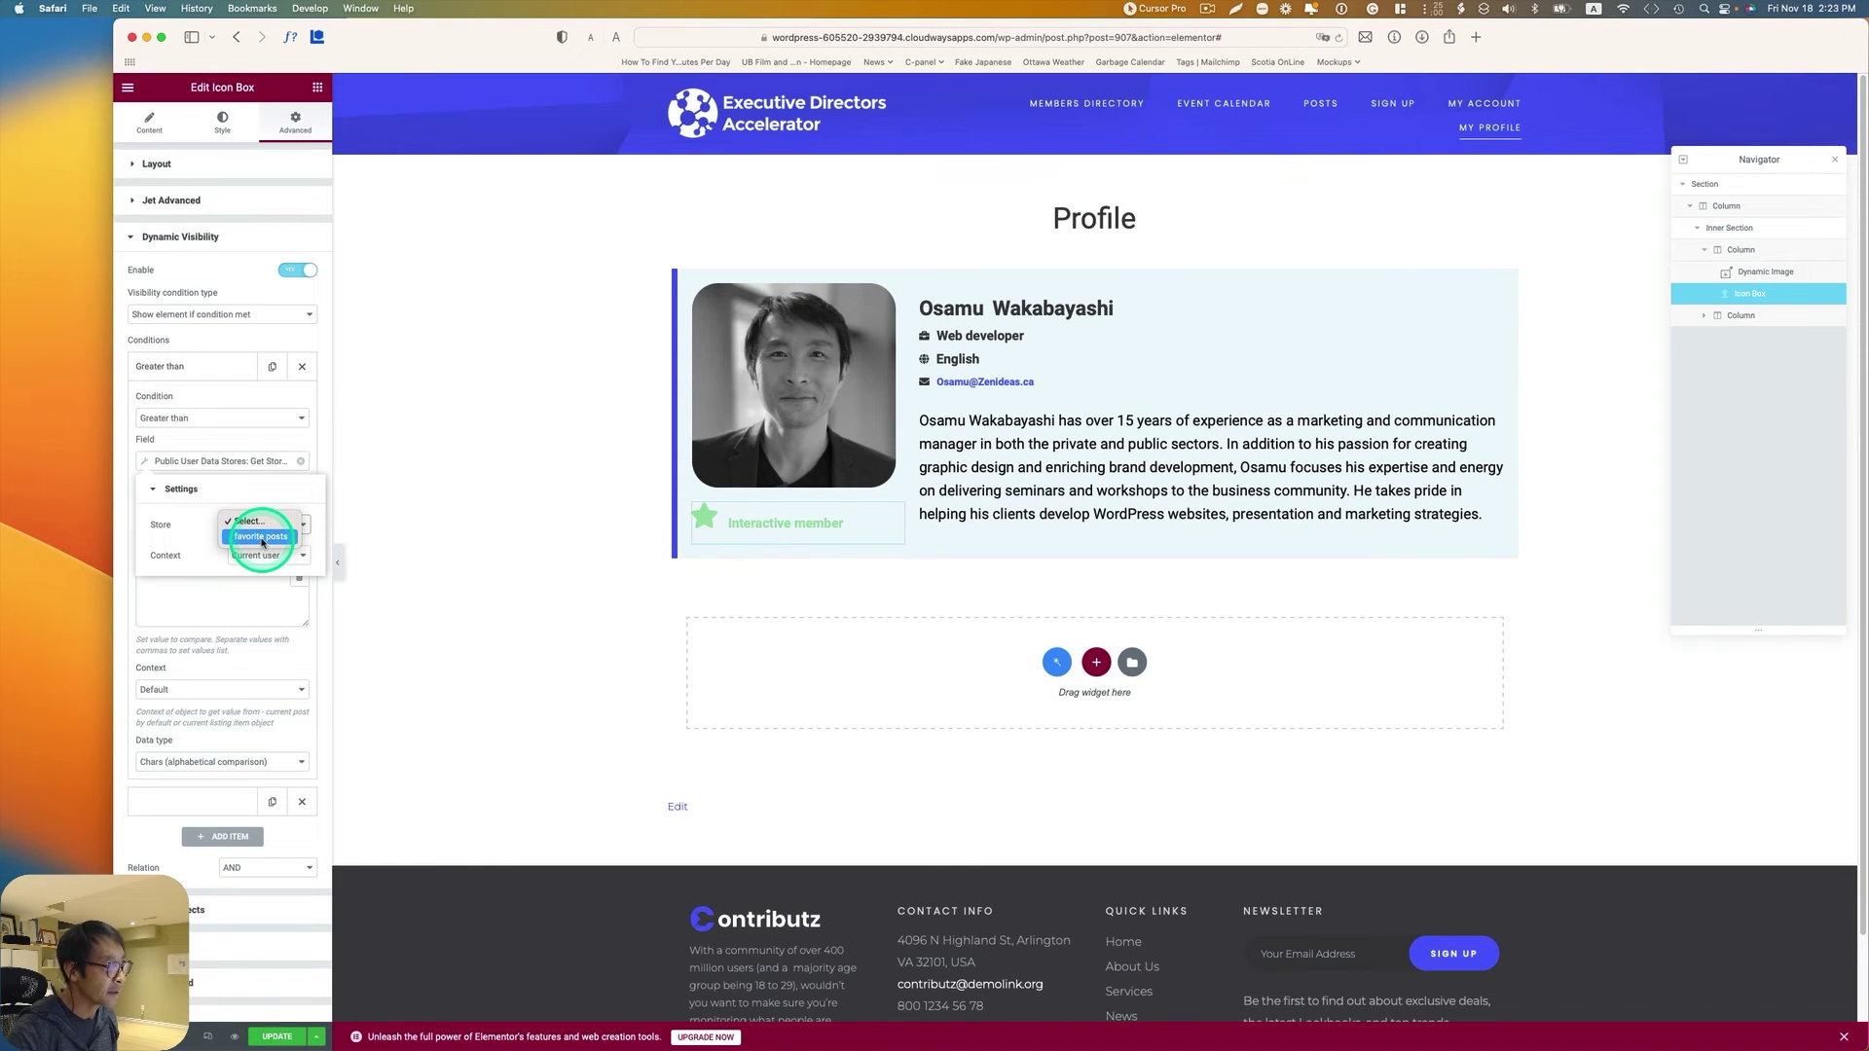
left_click(245, 538)
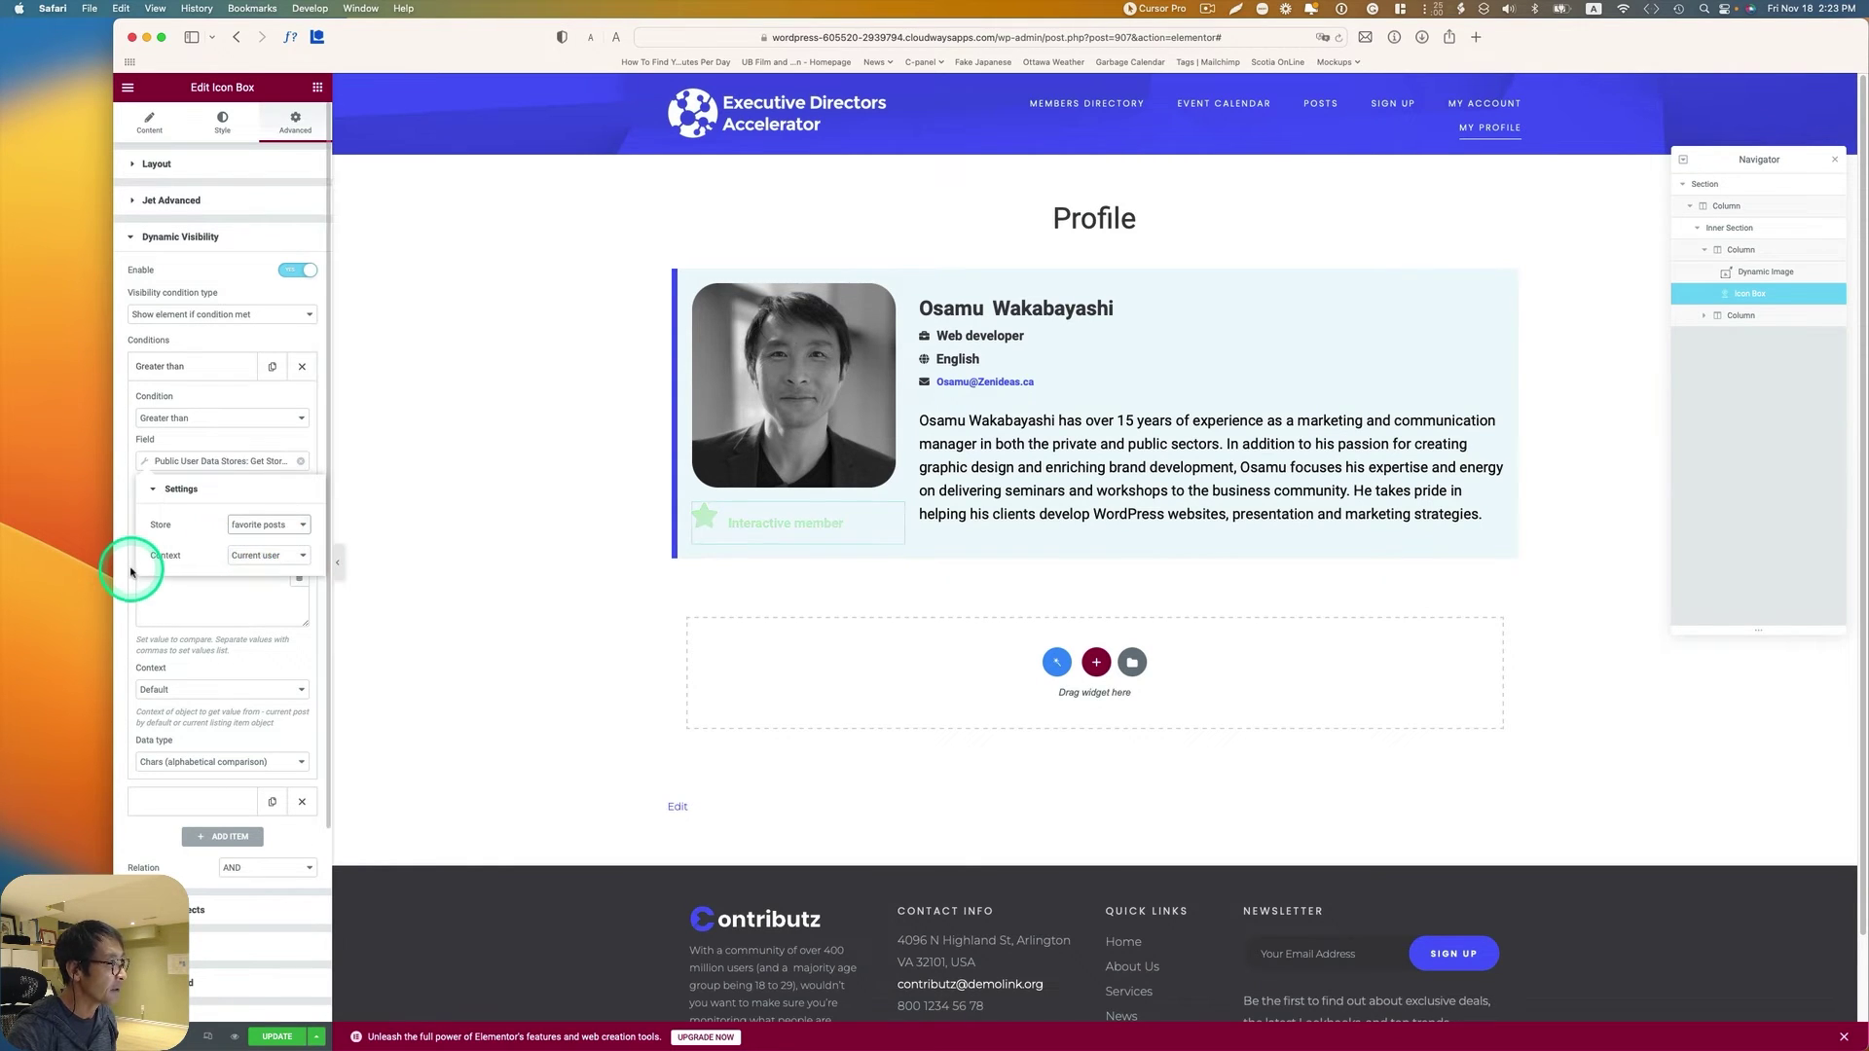
left_click(254, 560)
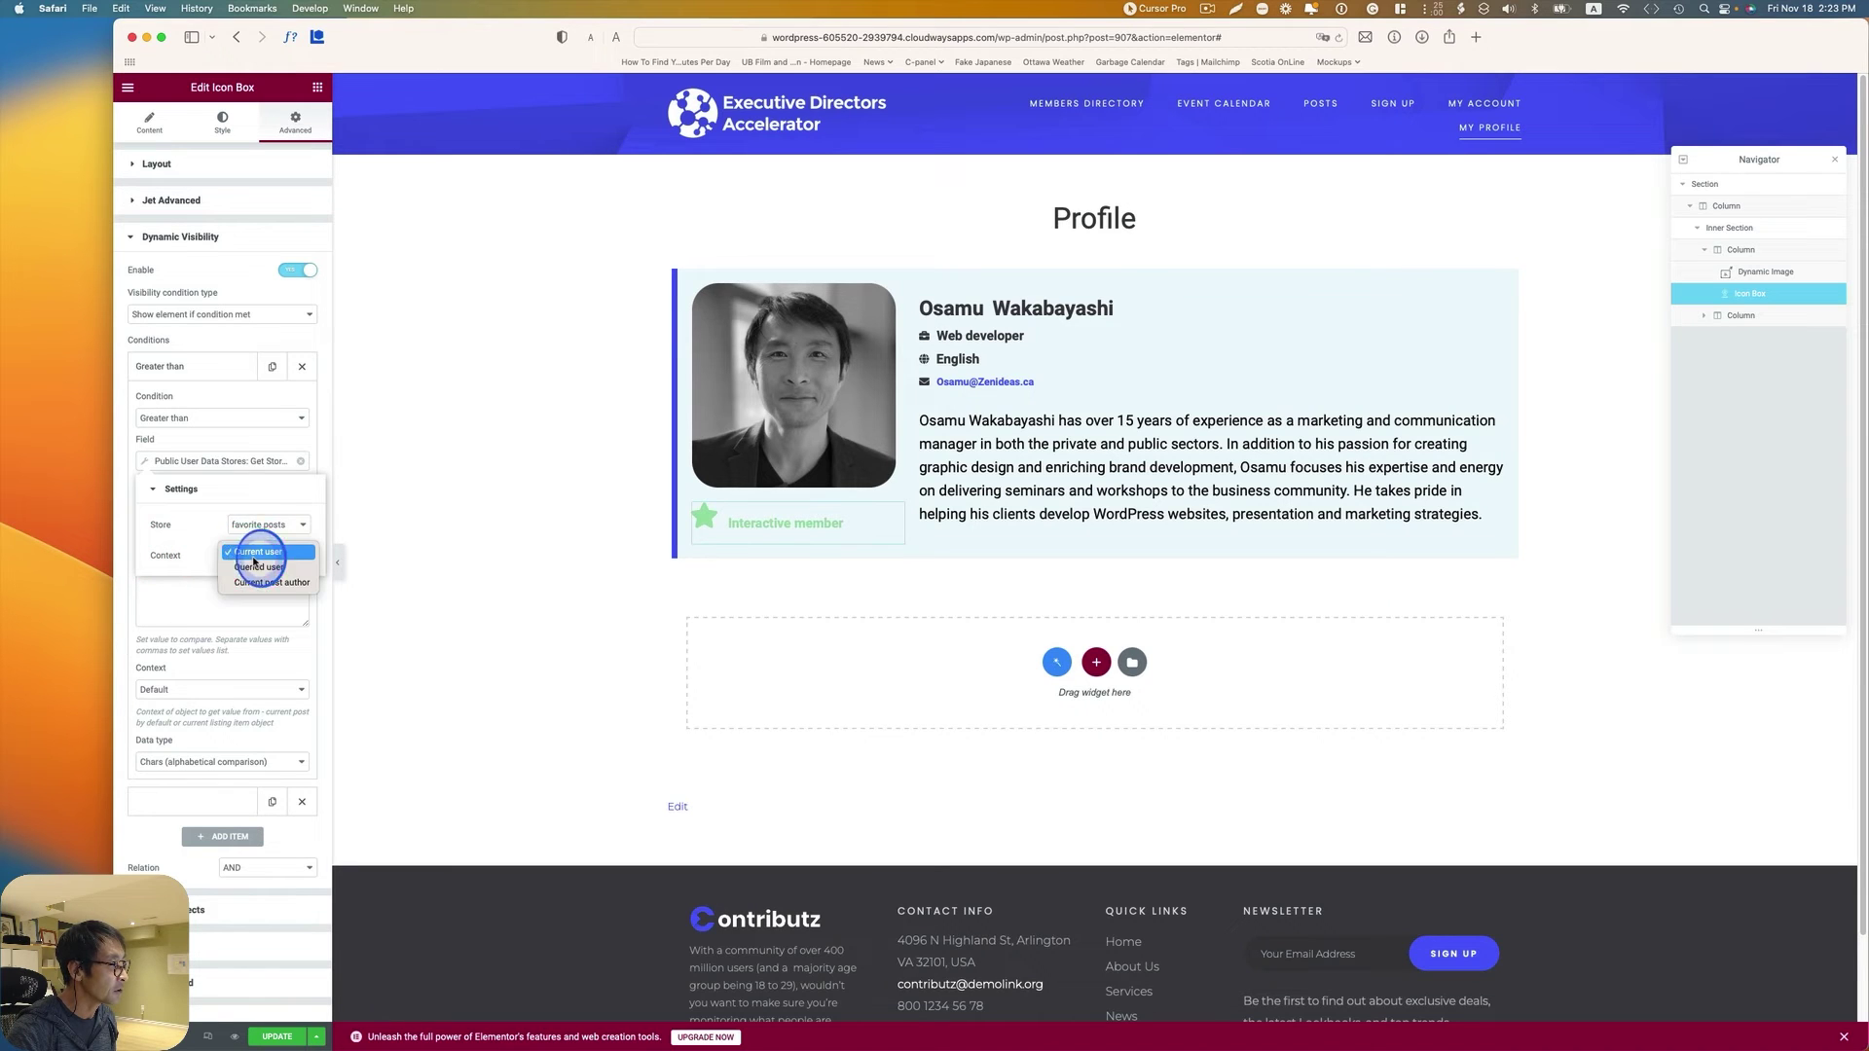
left_click(246, 567)
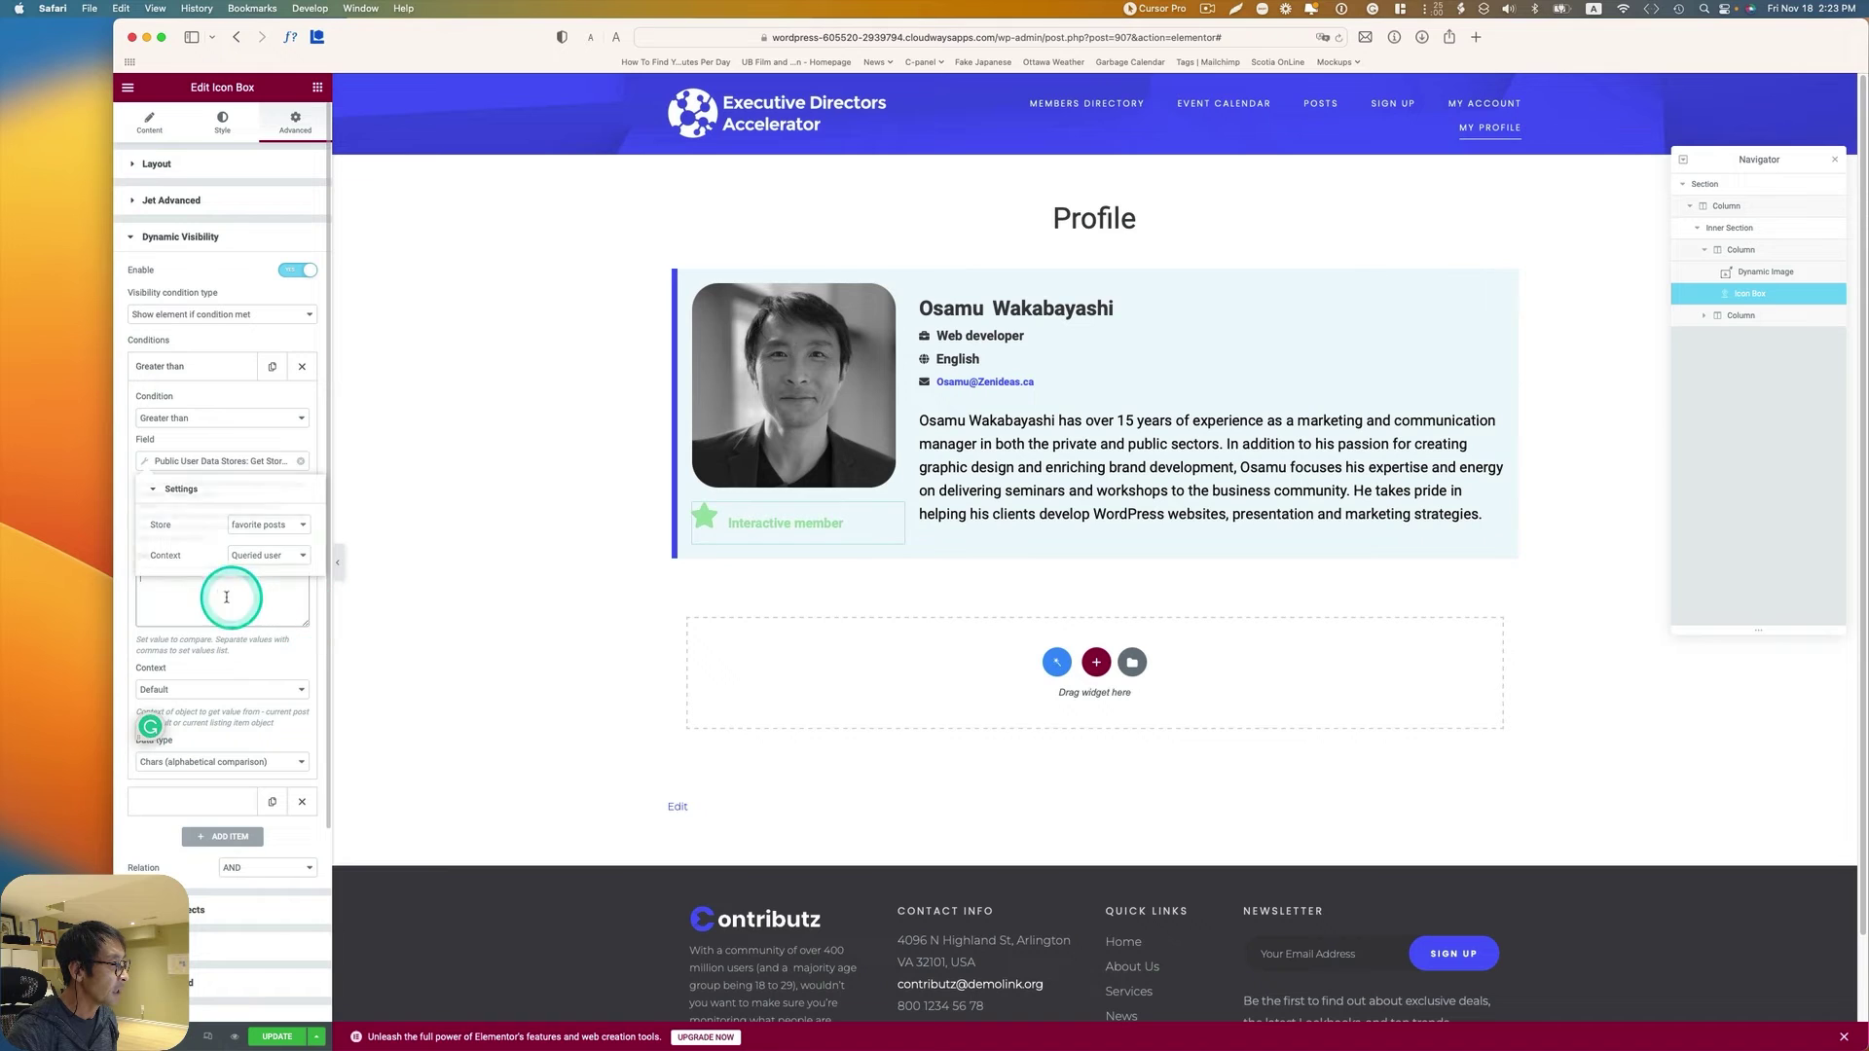
Step: Give the Greater than condition value 2 with Numeric data type
left_click(186, 584)
type("2")
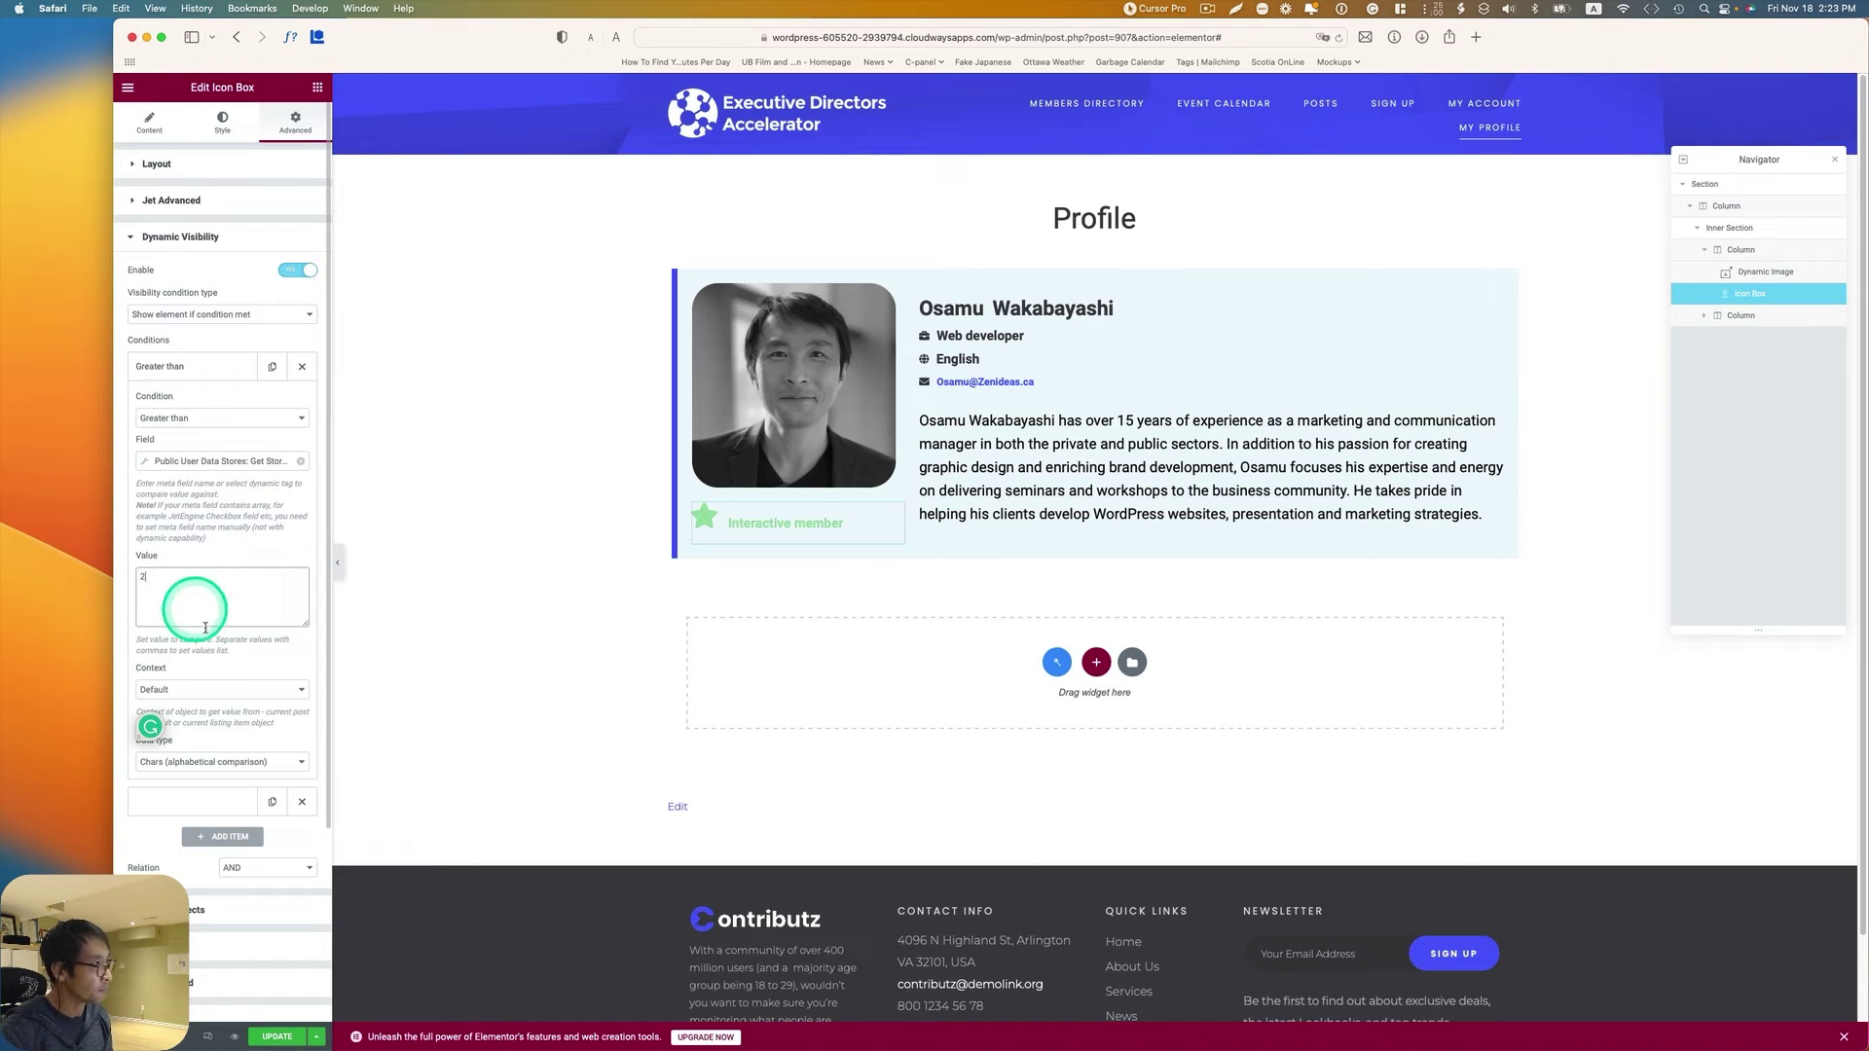
left_click(205, 693)
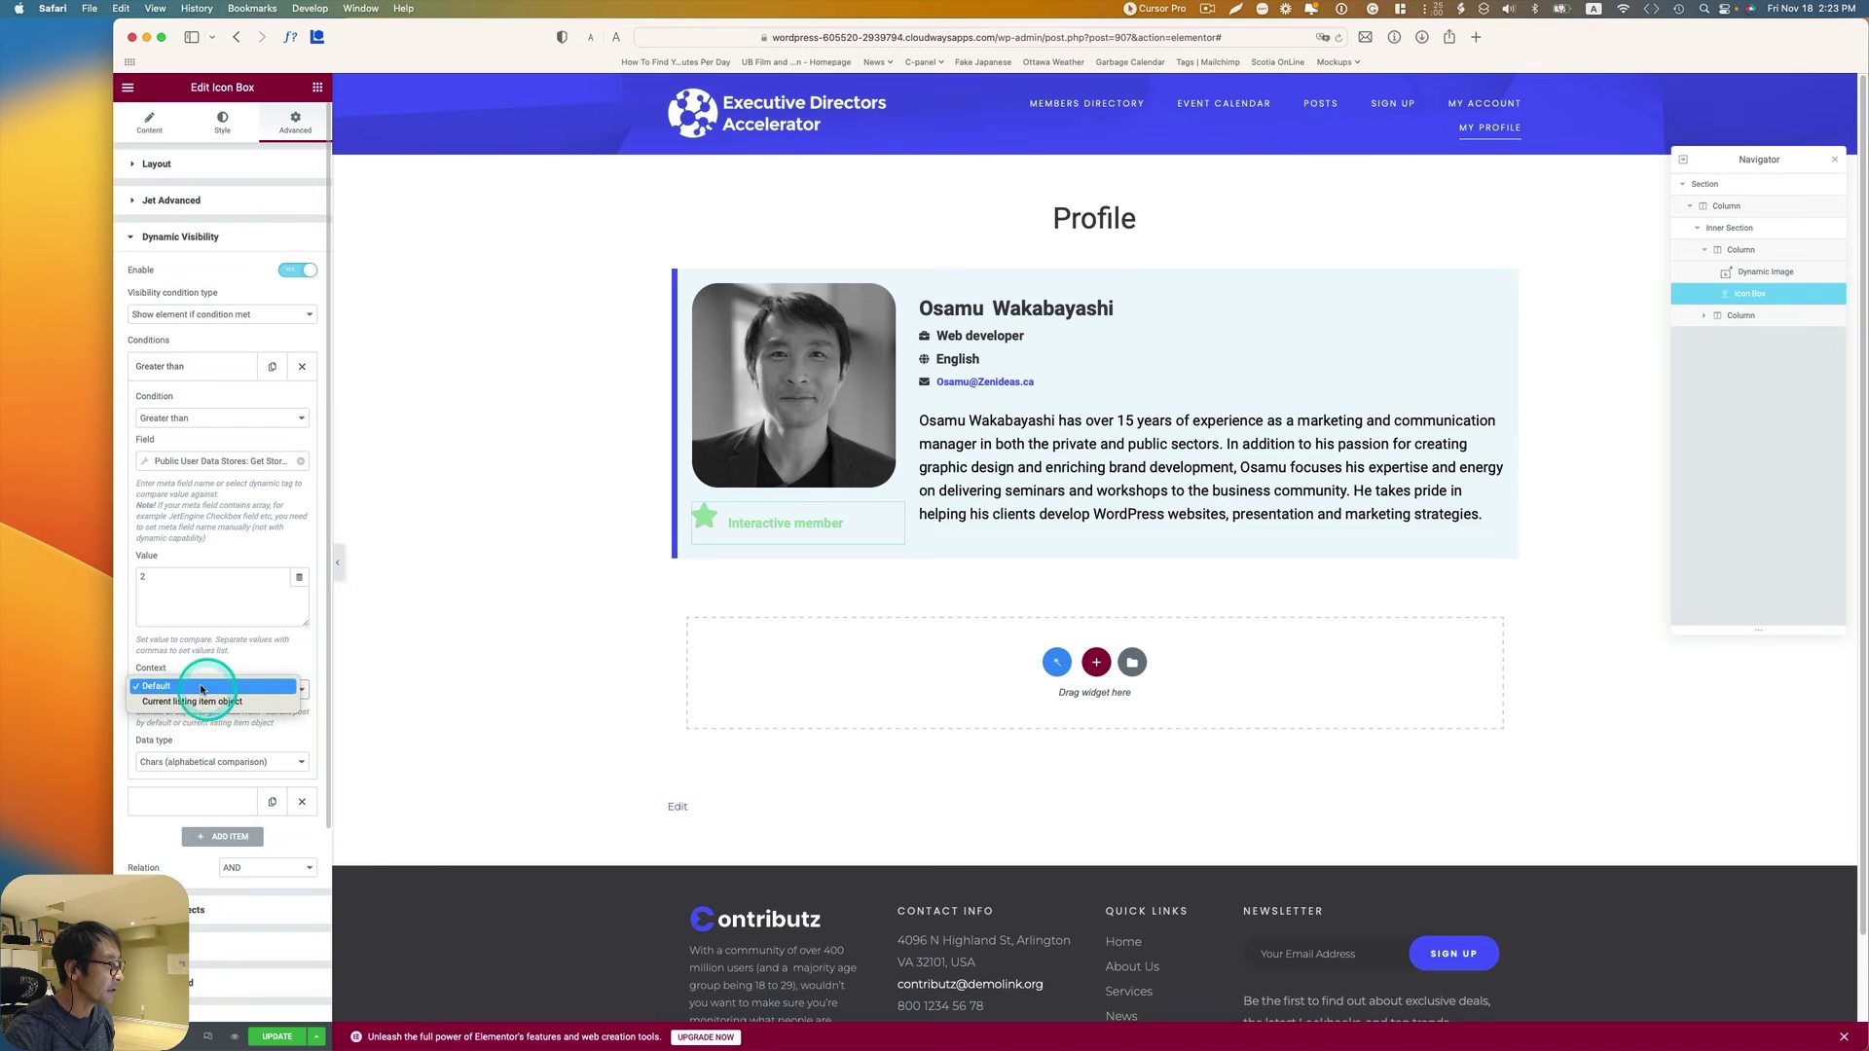
left_click(207, 691)
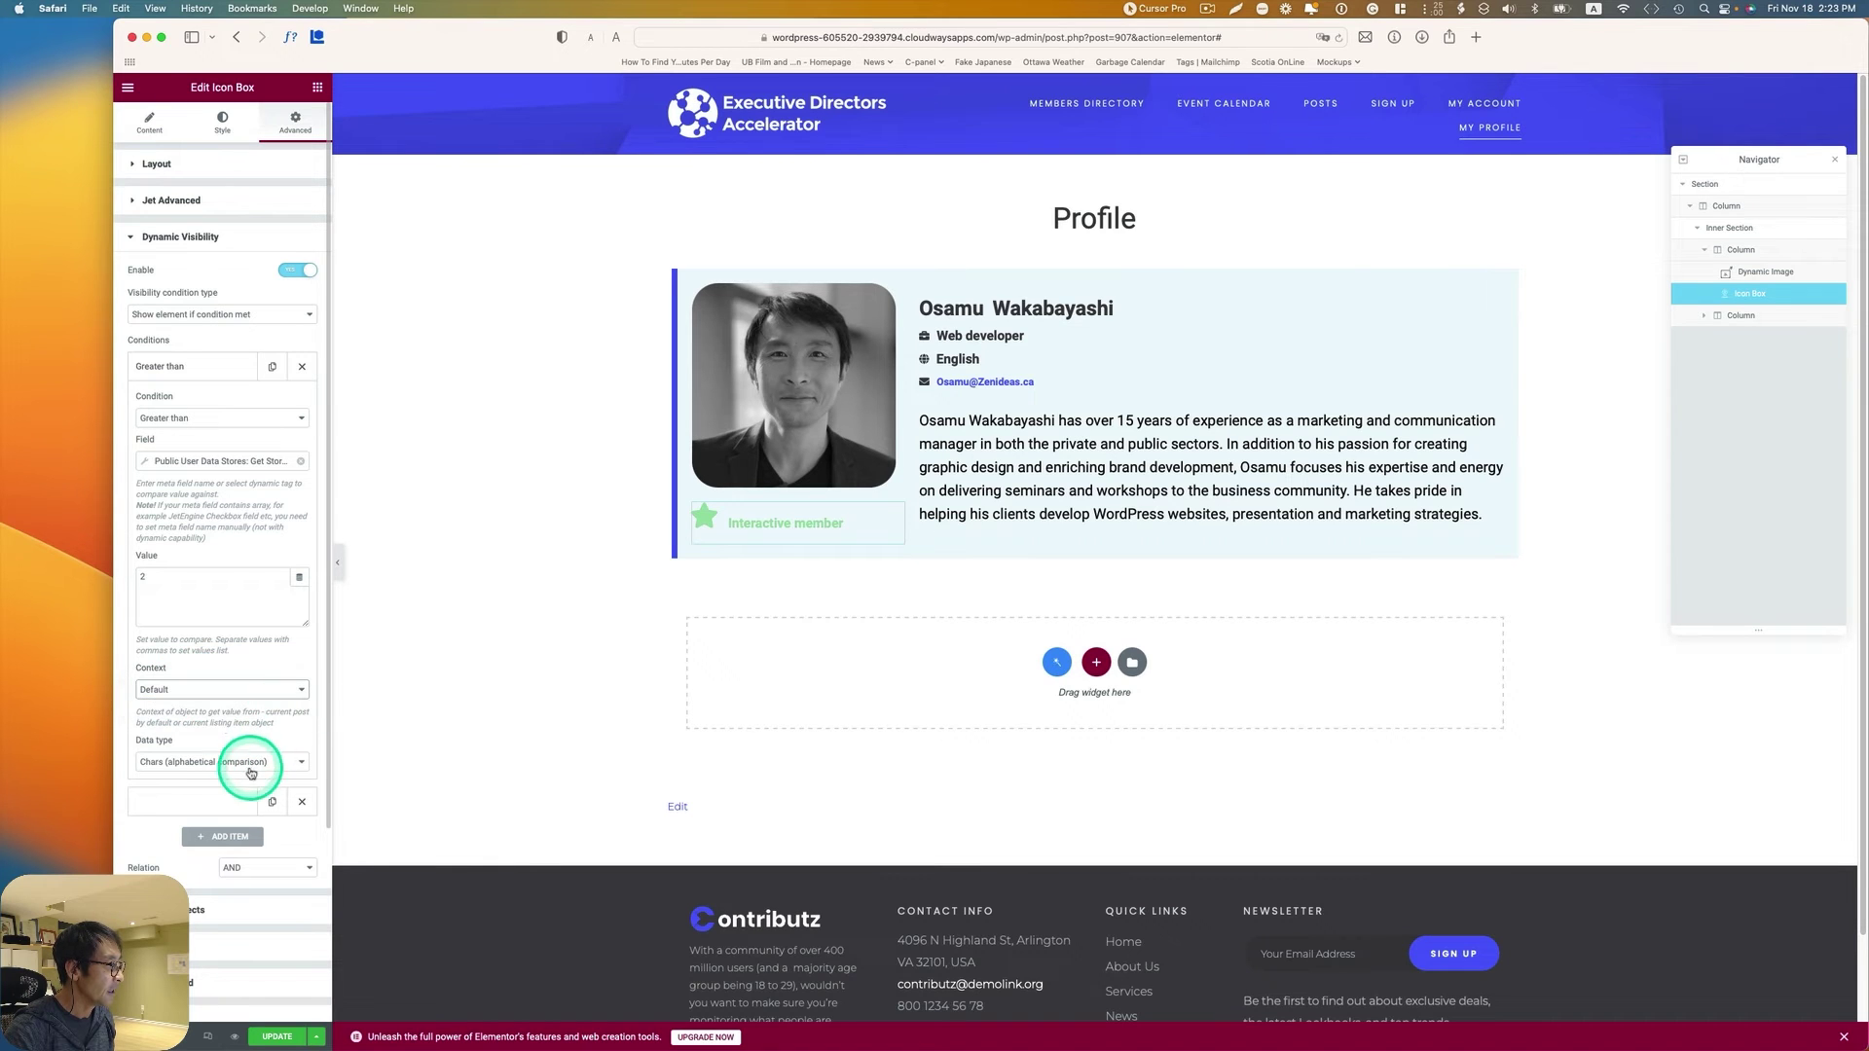
left_click(162, 764)
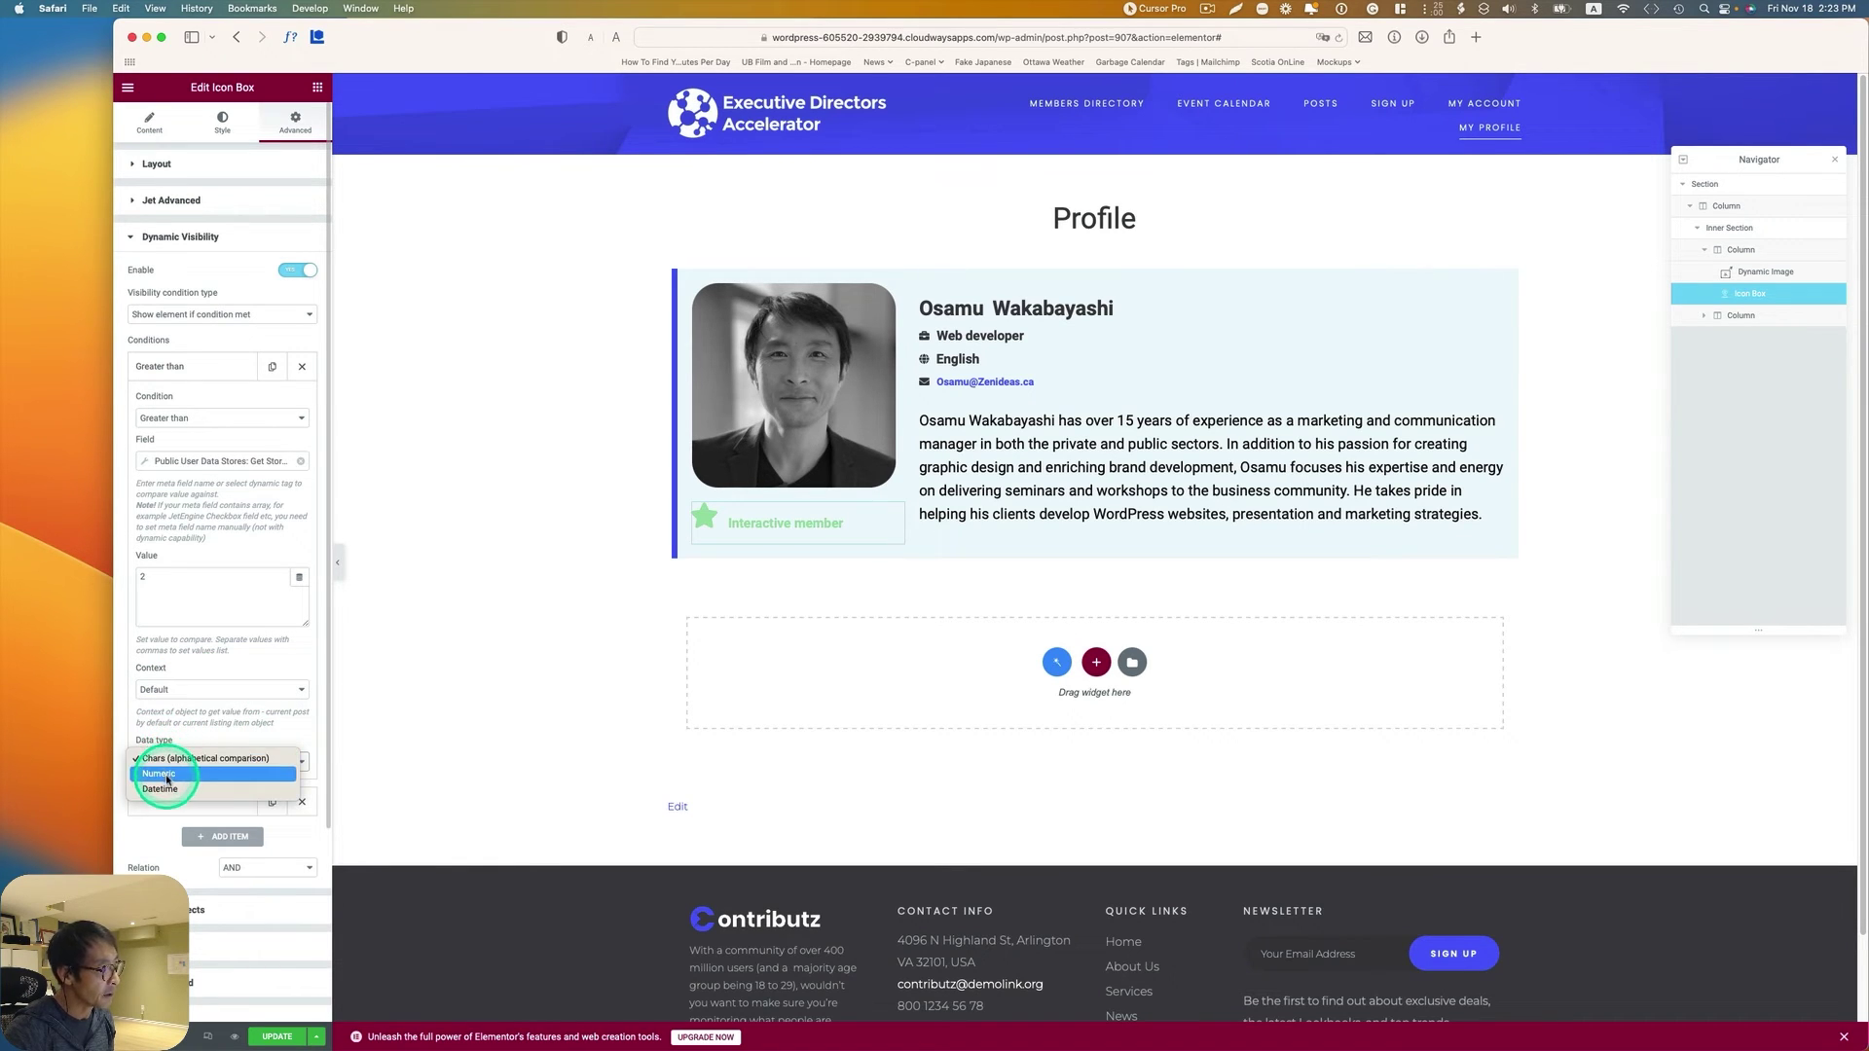
left_click(165, 776)
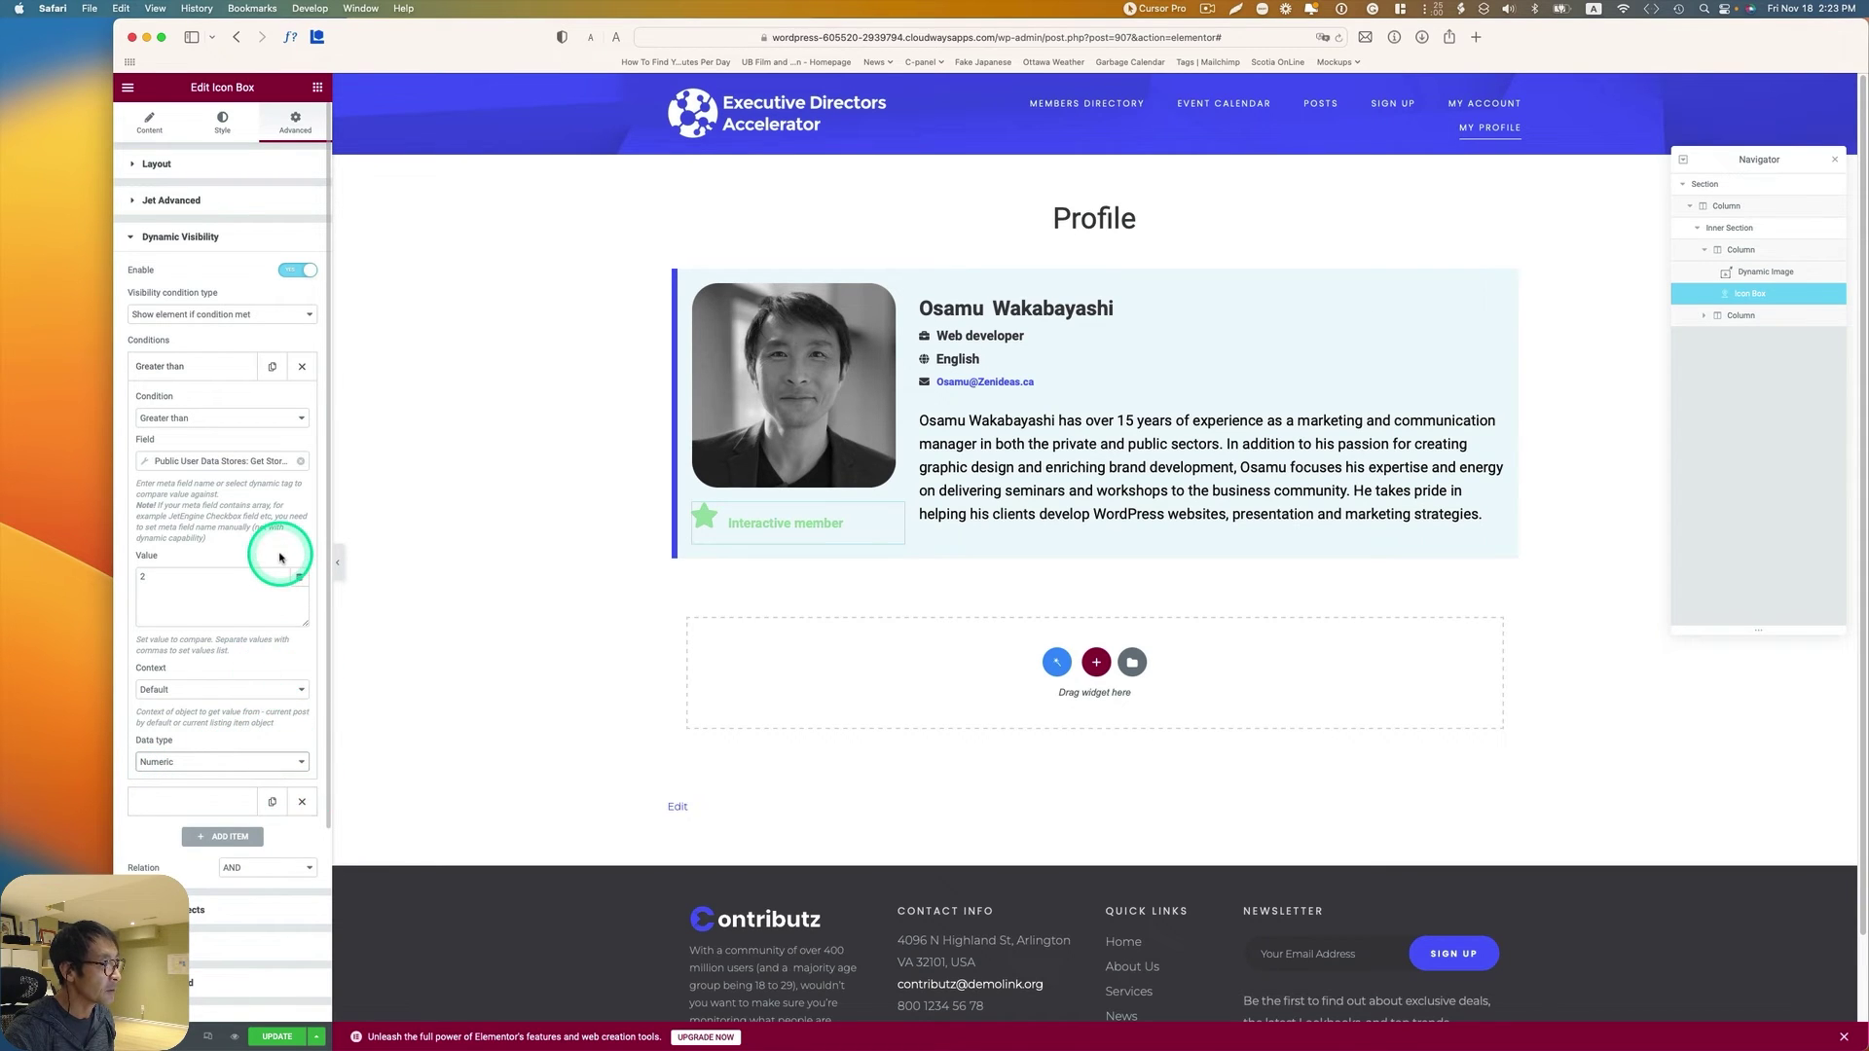
Step: Duplicate the condition, changing the copy to Less than with value 4
left_click(271, 369)
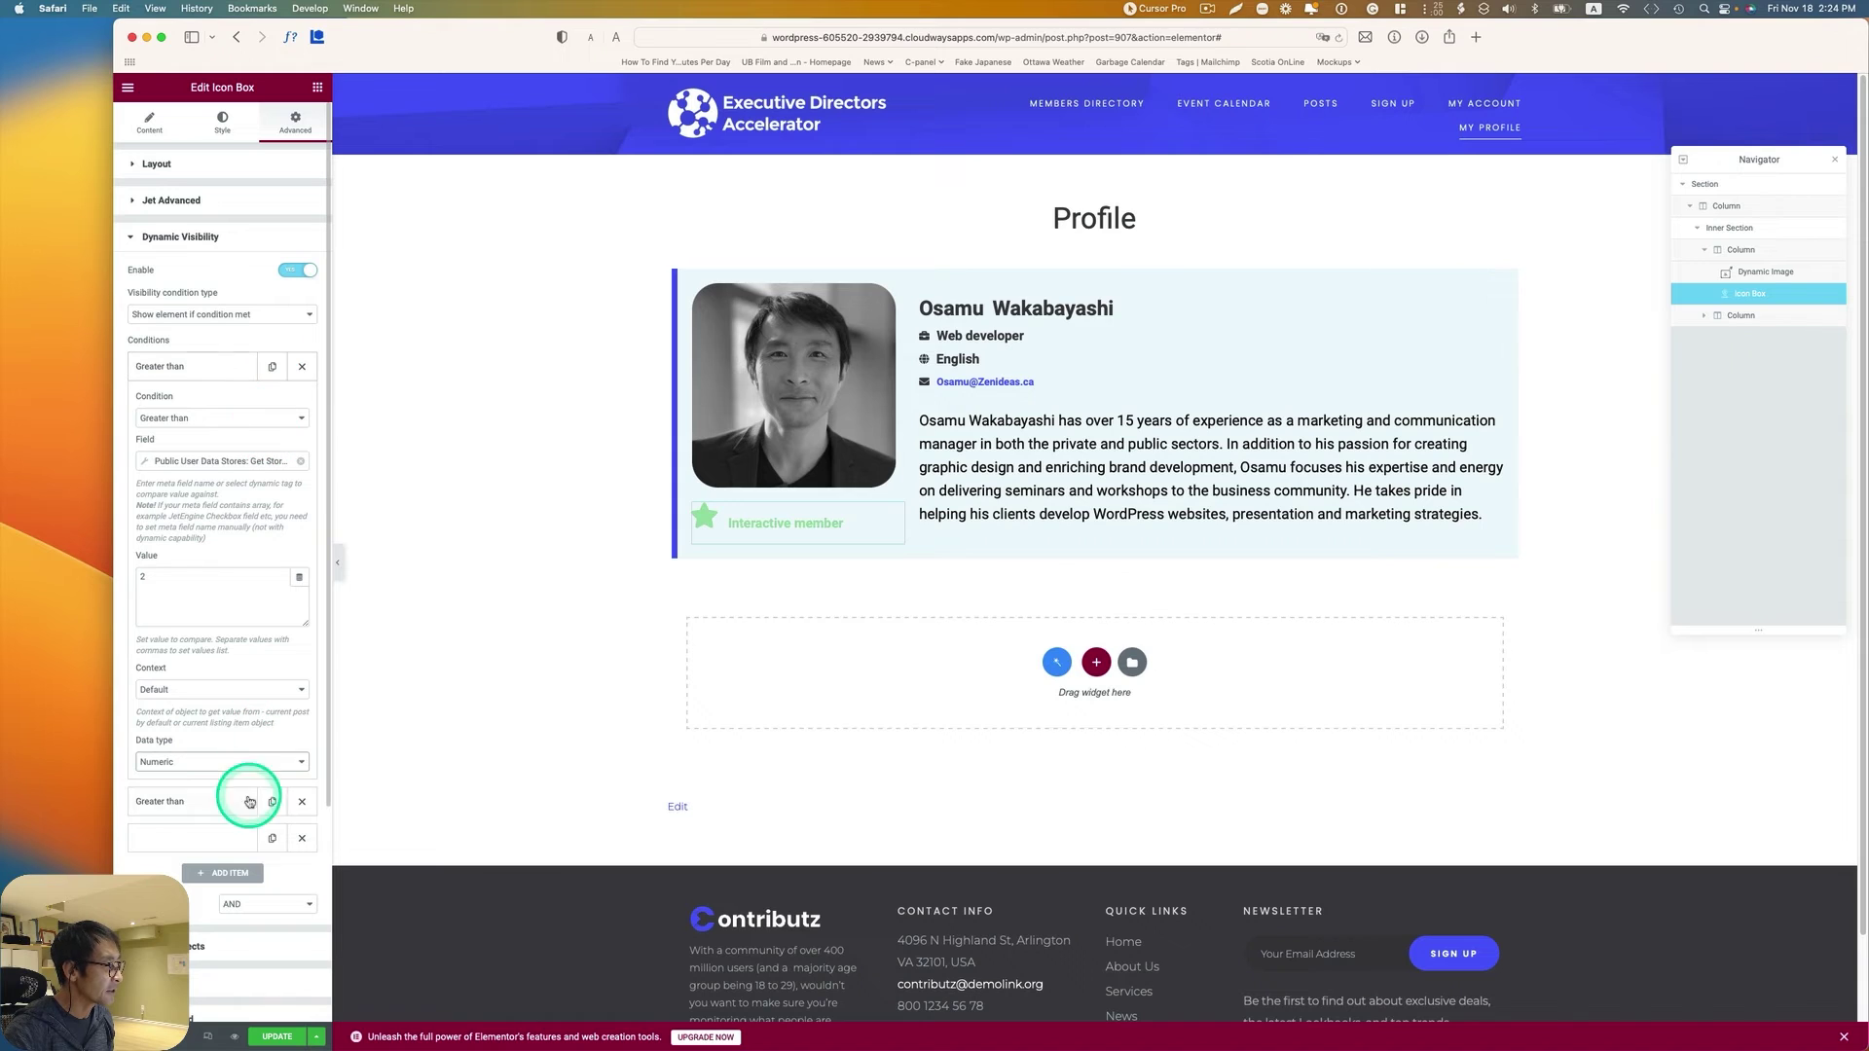
left_click(166, 804)
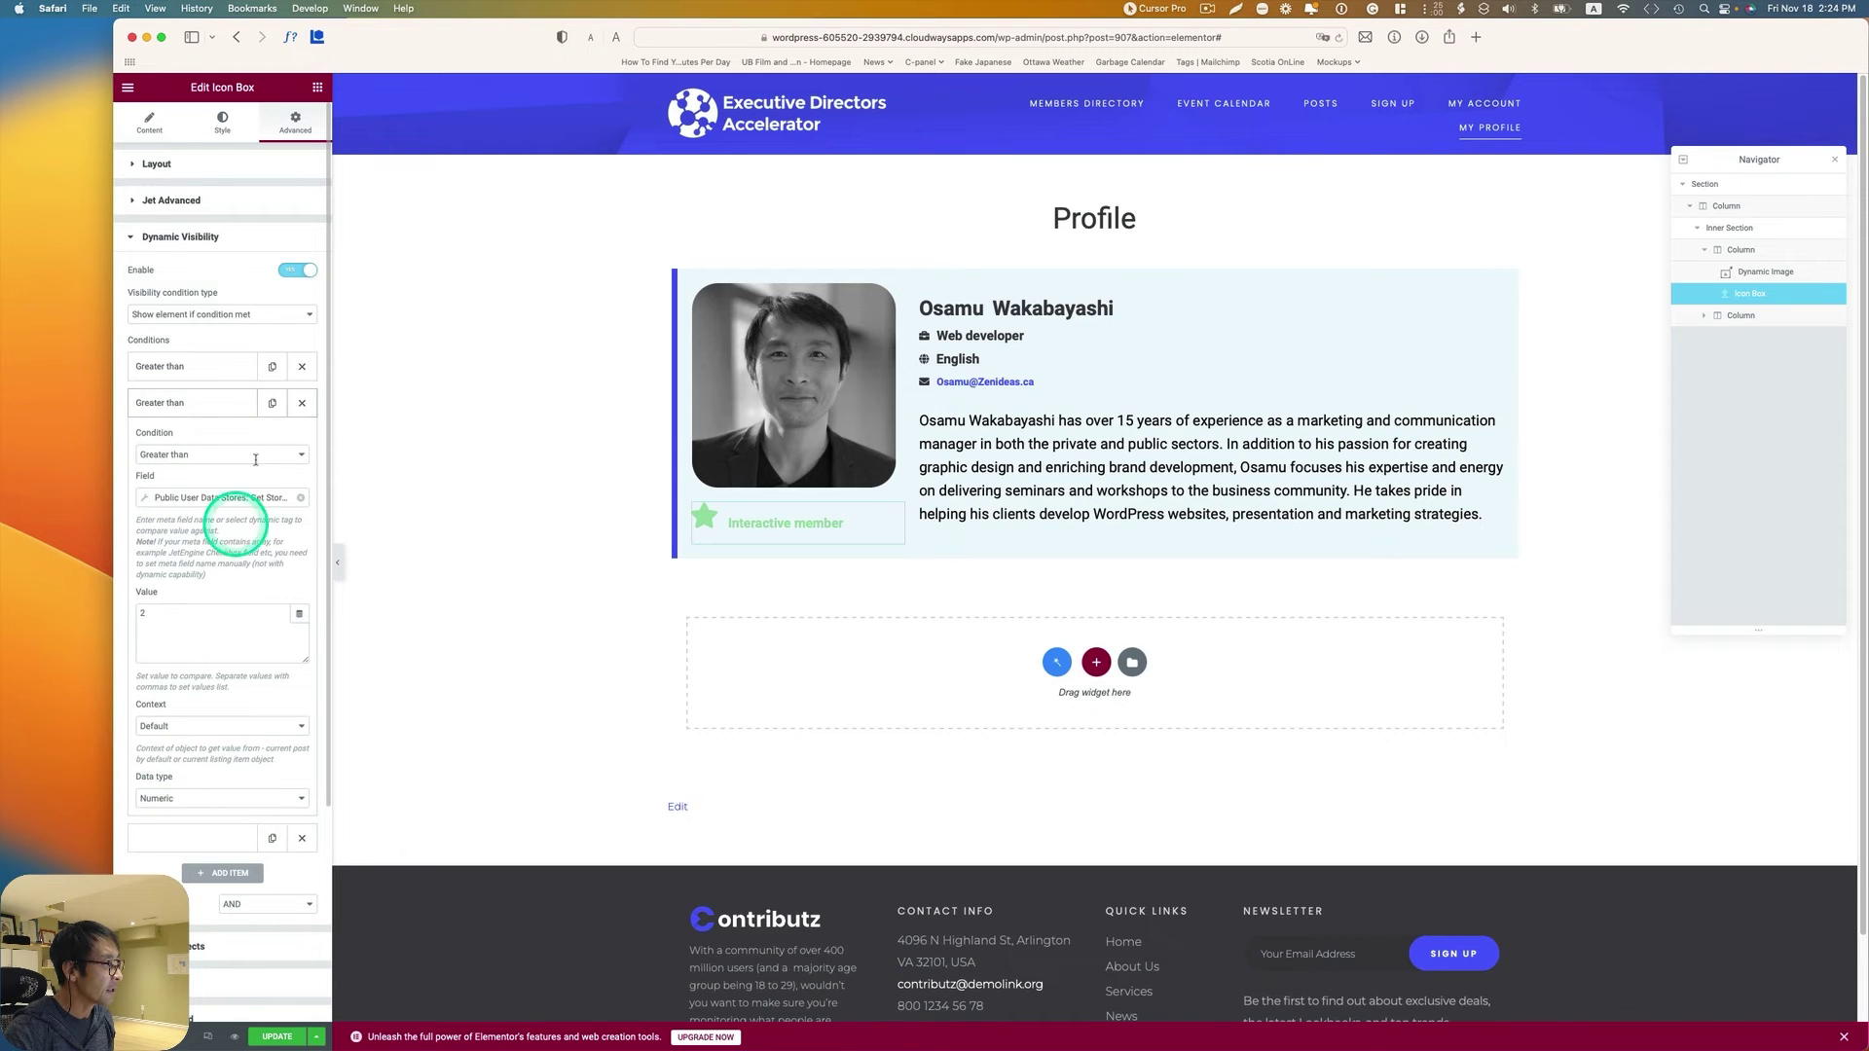
left_click(188, 454)
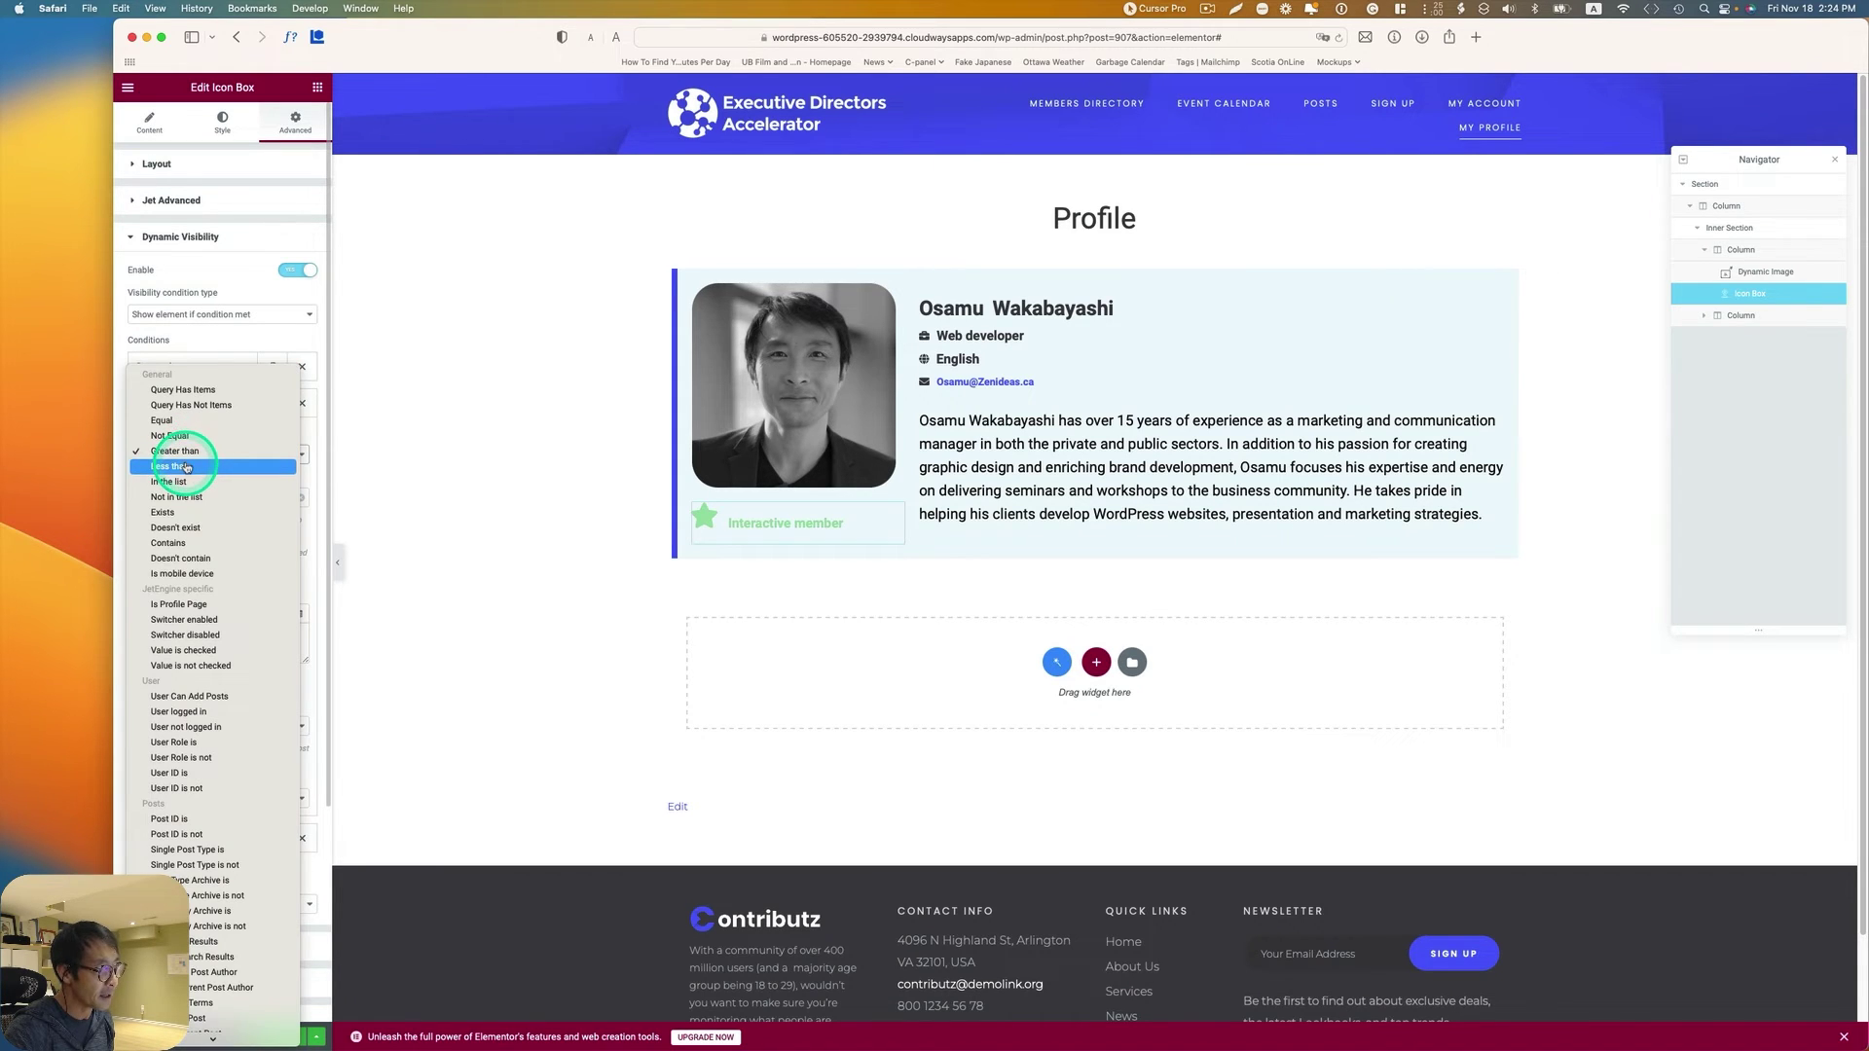
left_click(187, 467)
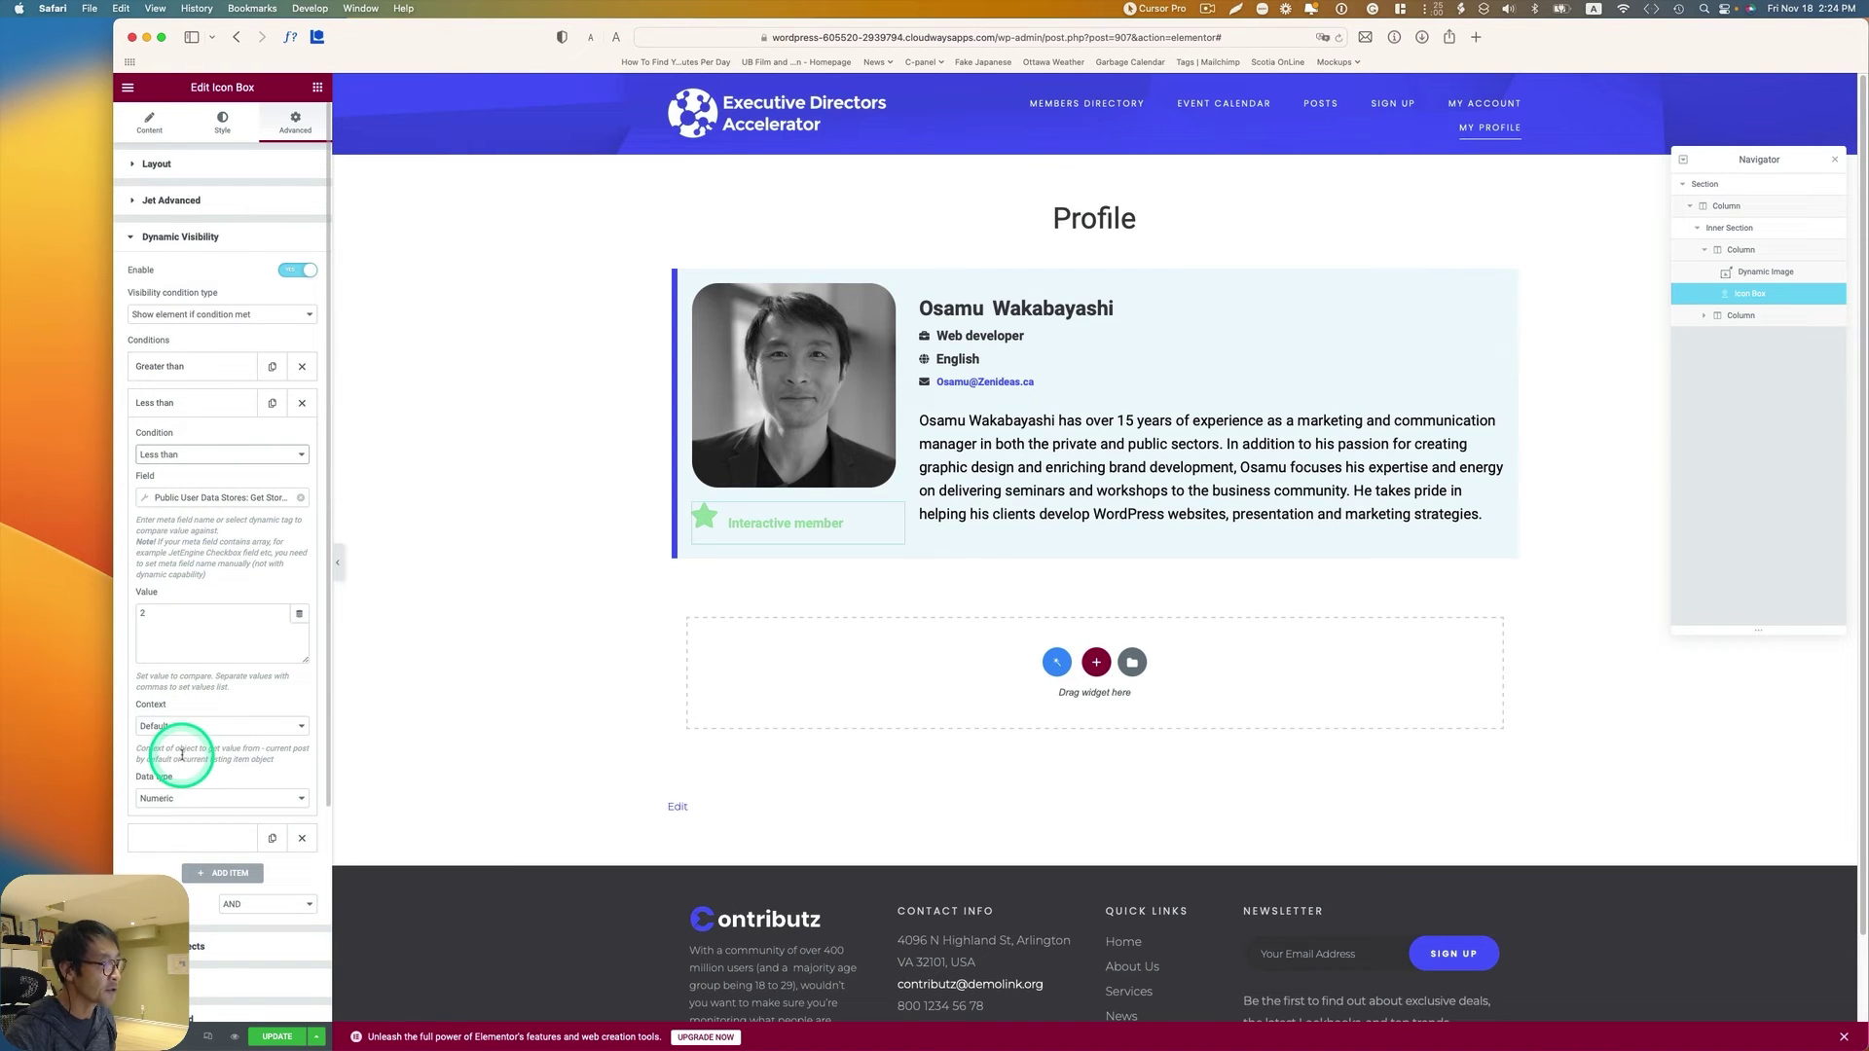
double_click(142, 611)
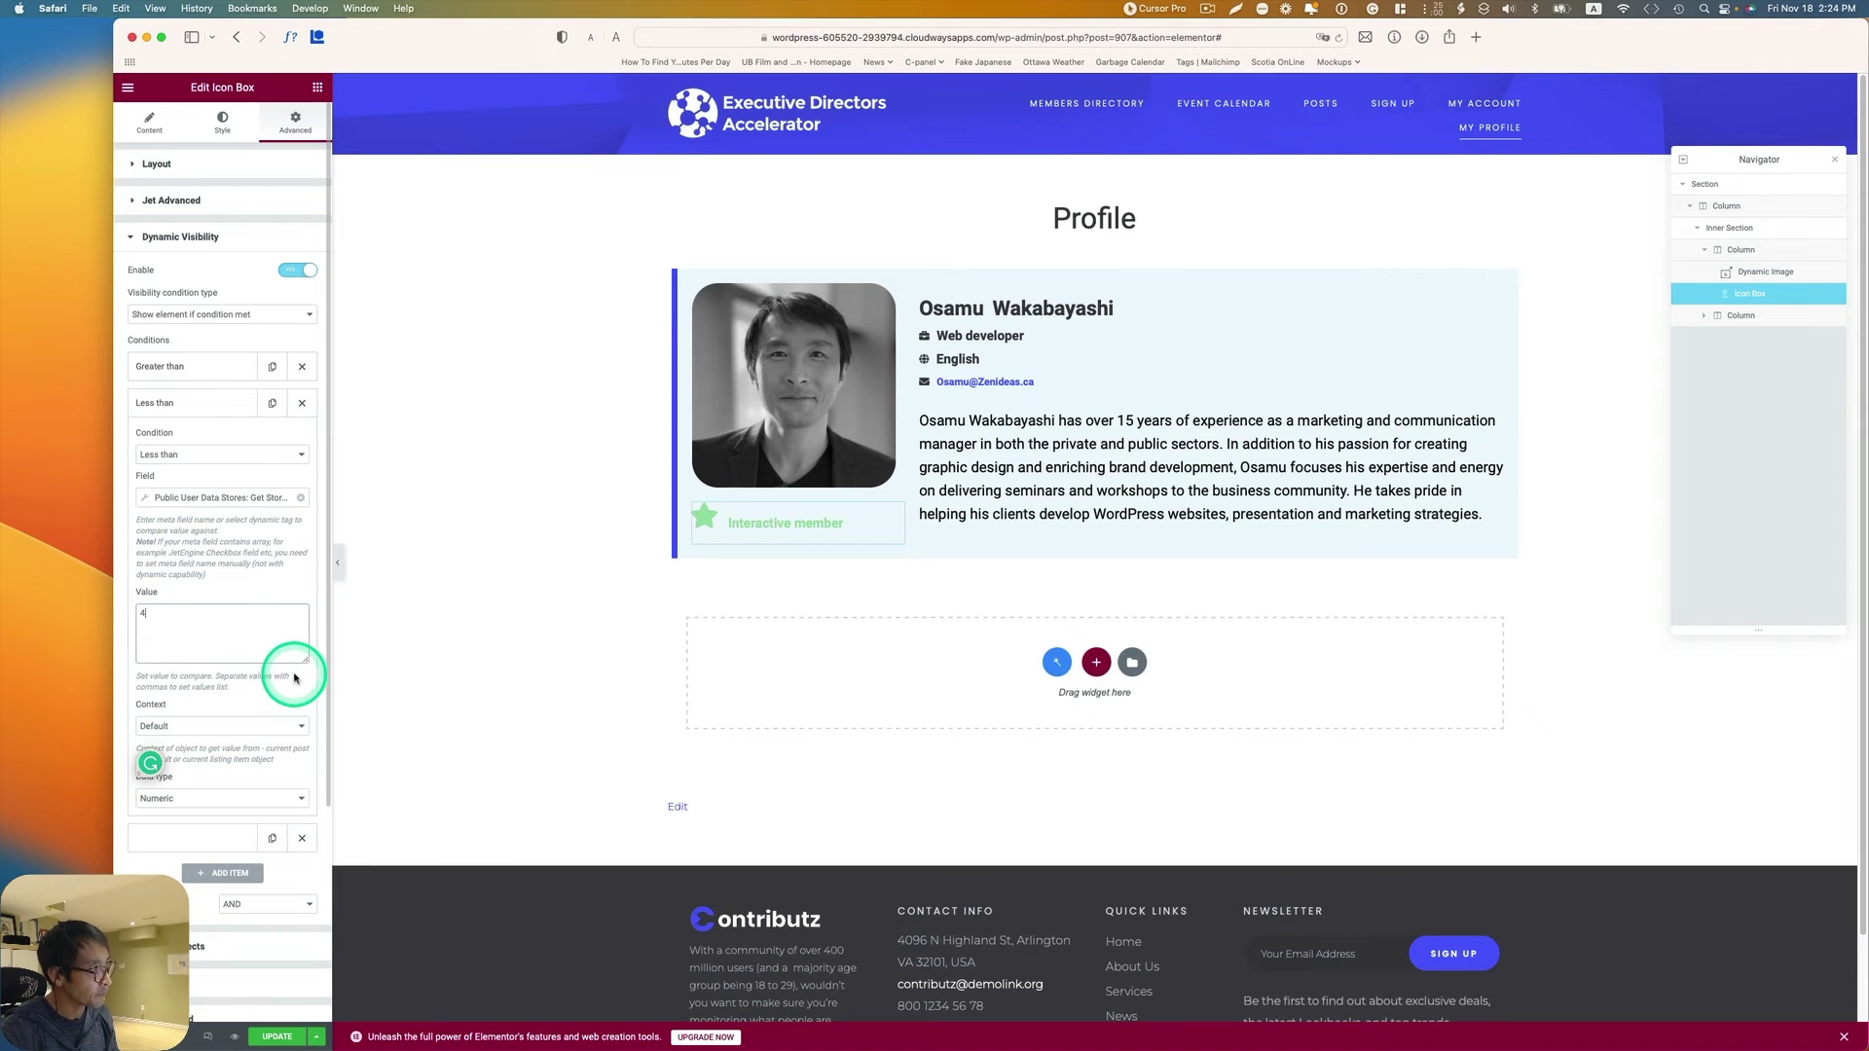
type("4")
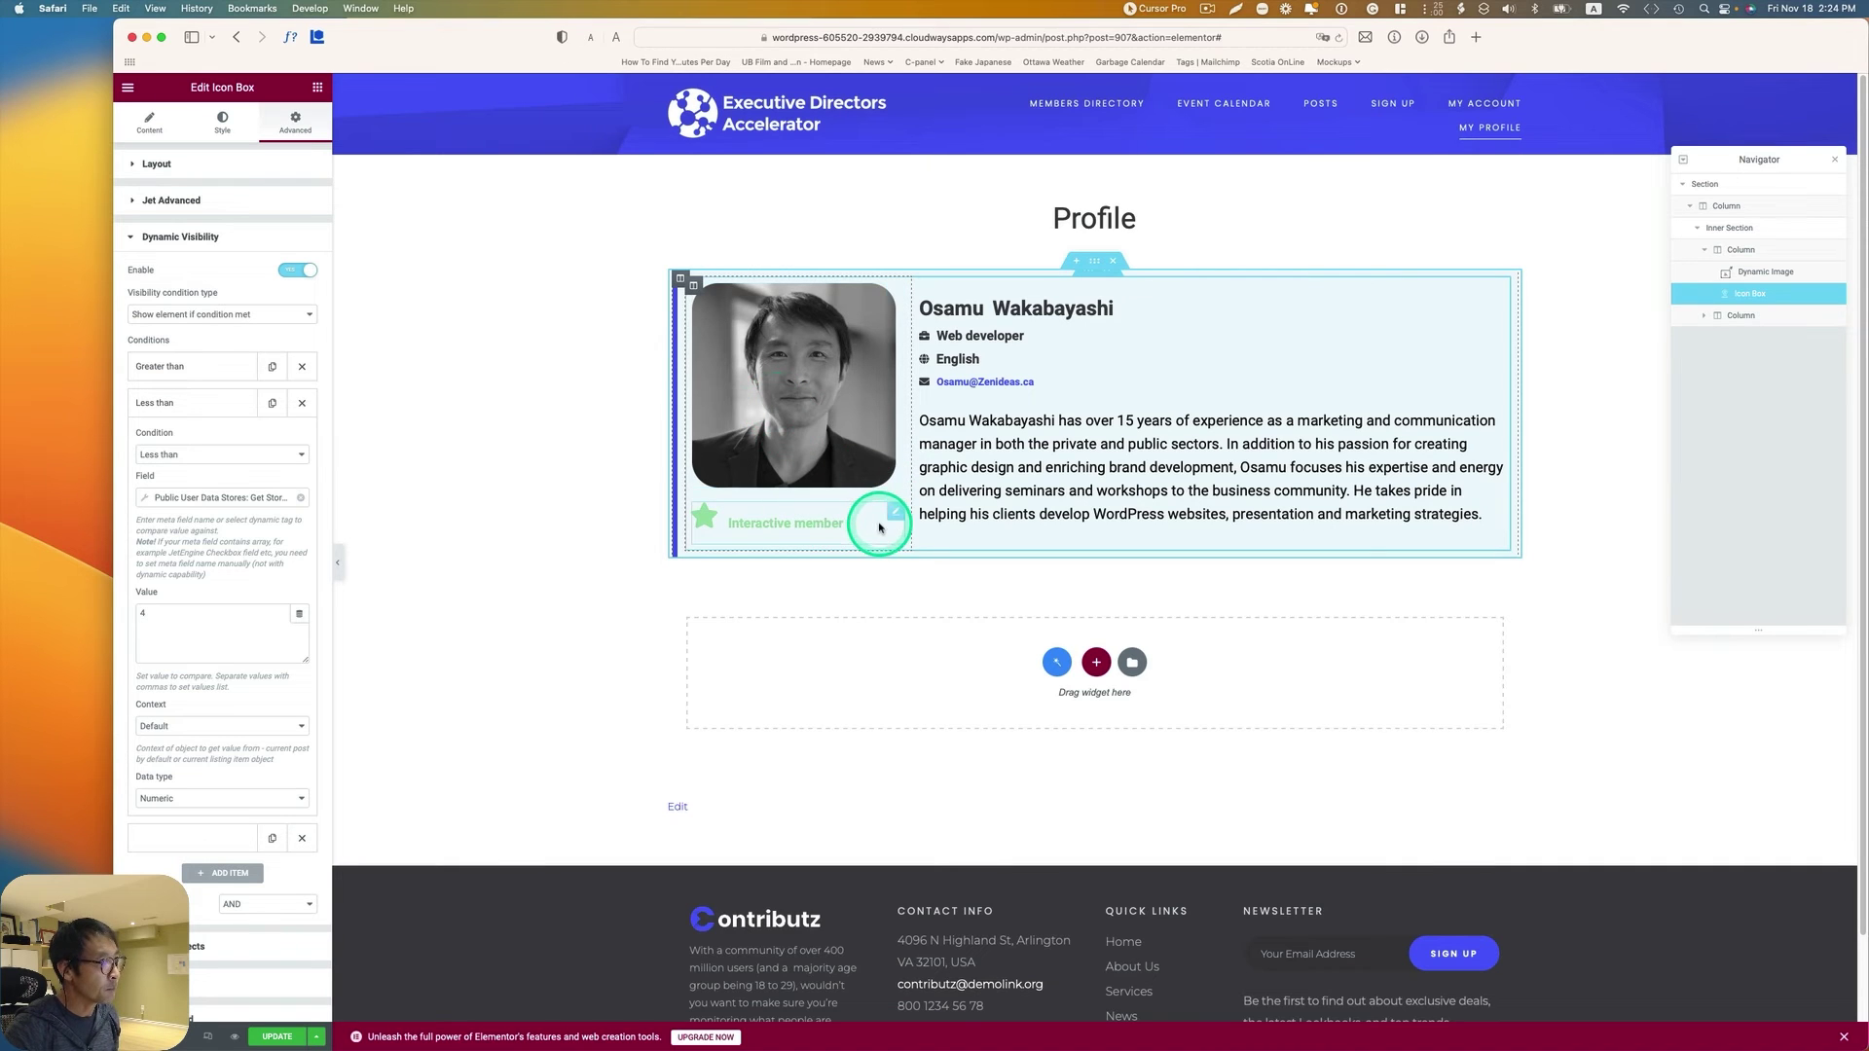
Step: Duplicate the Interactive member badge and give the copy the Award icon from the library
right_click(899, 515)
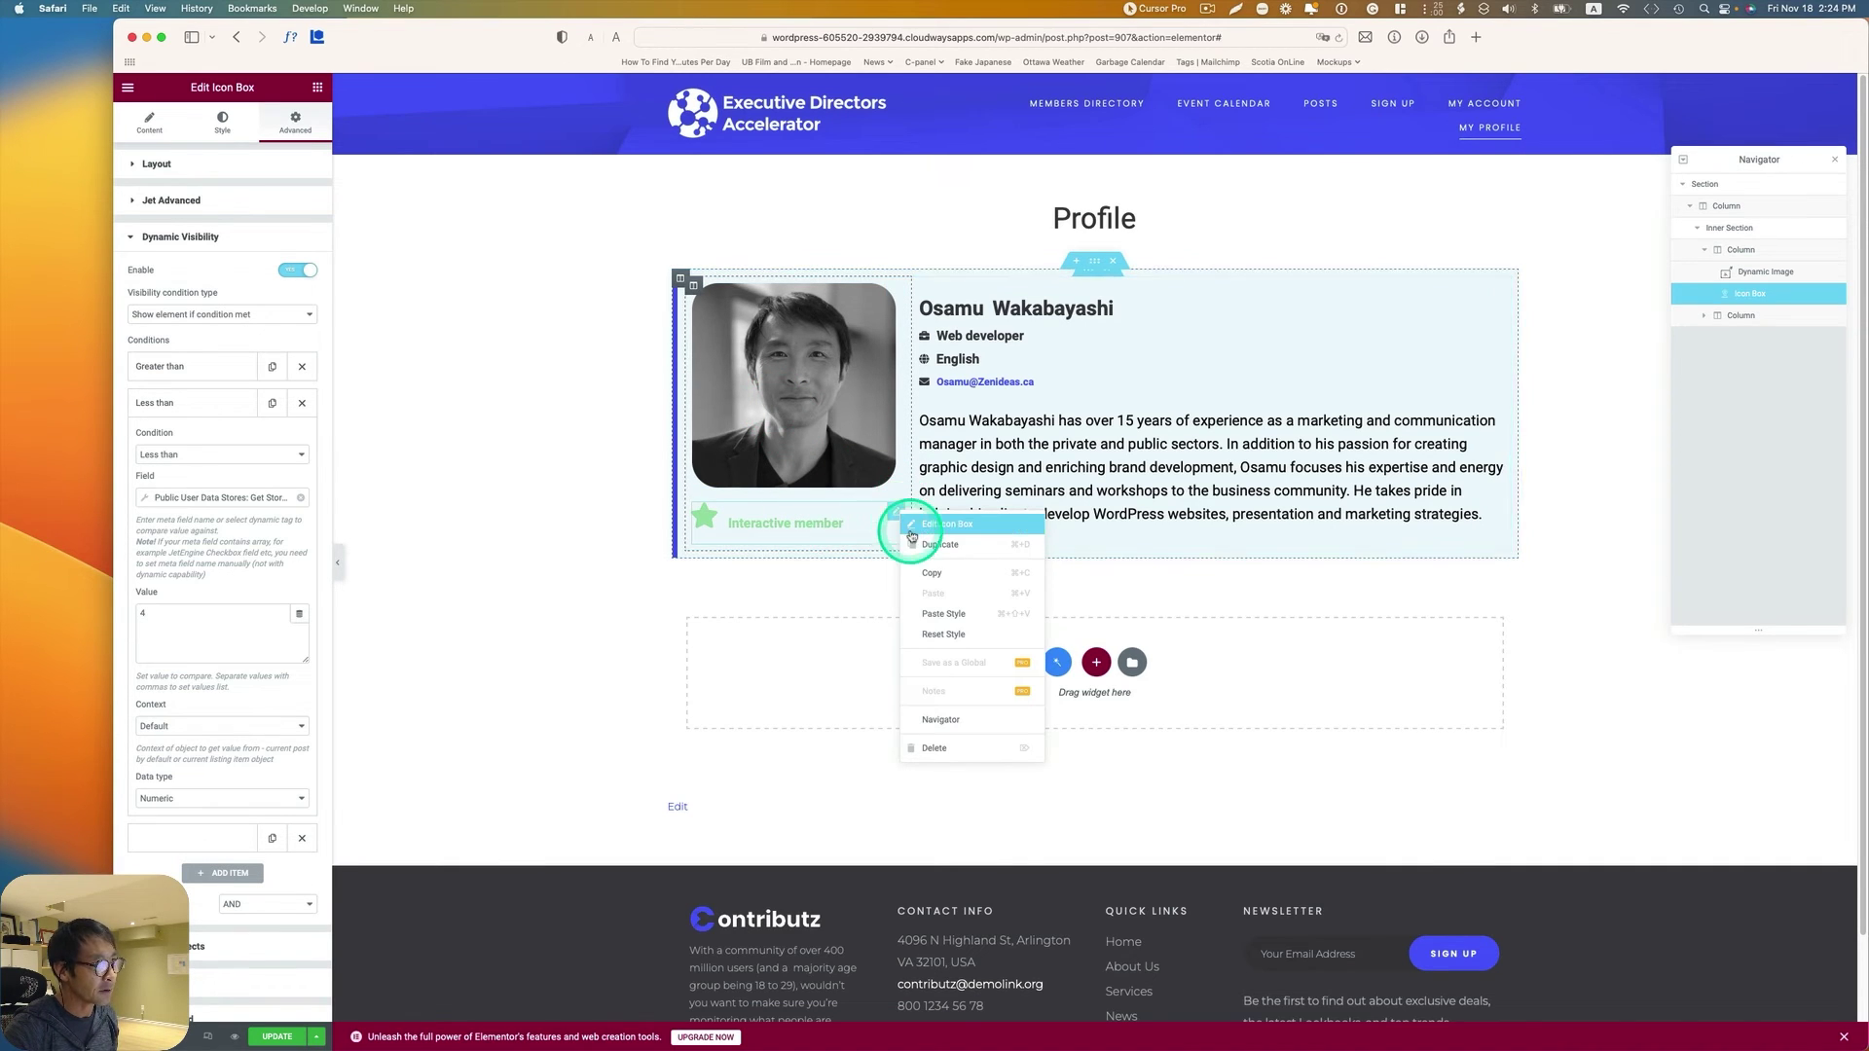
left_click(914, 568)
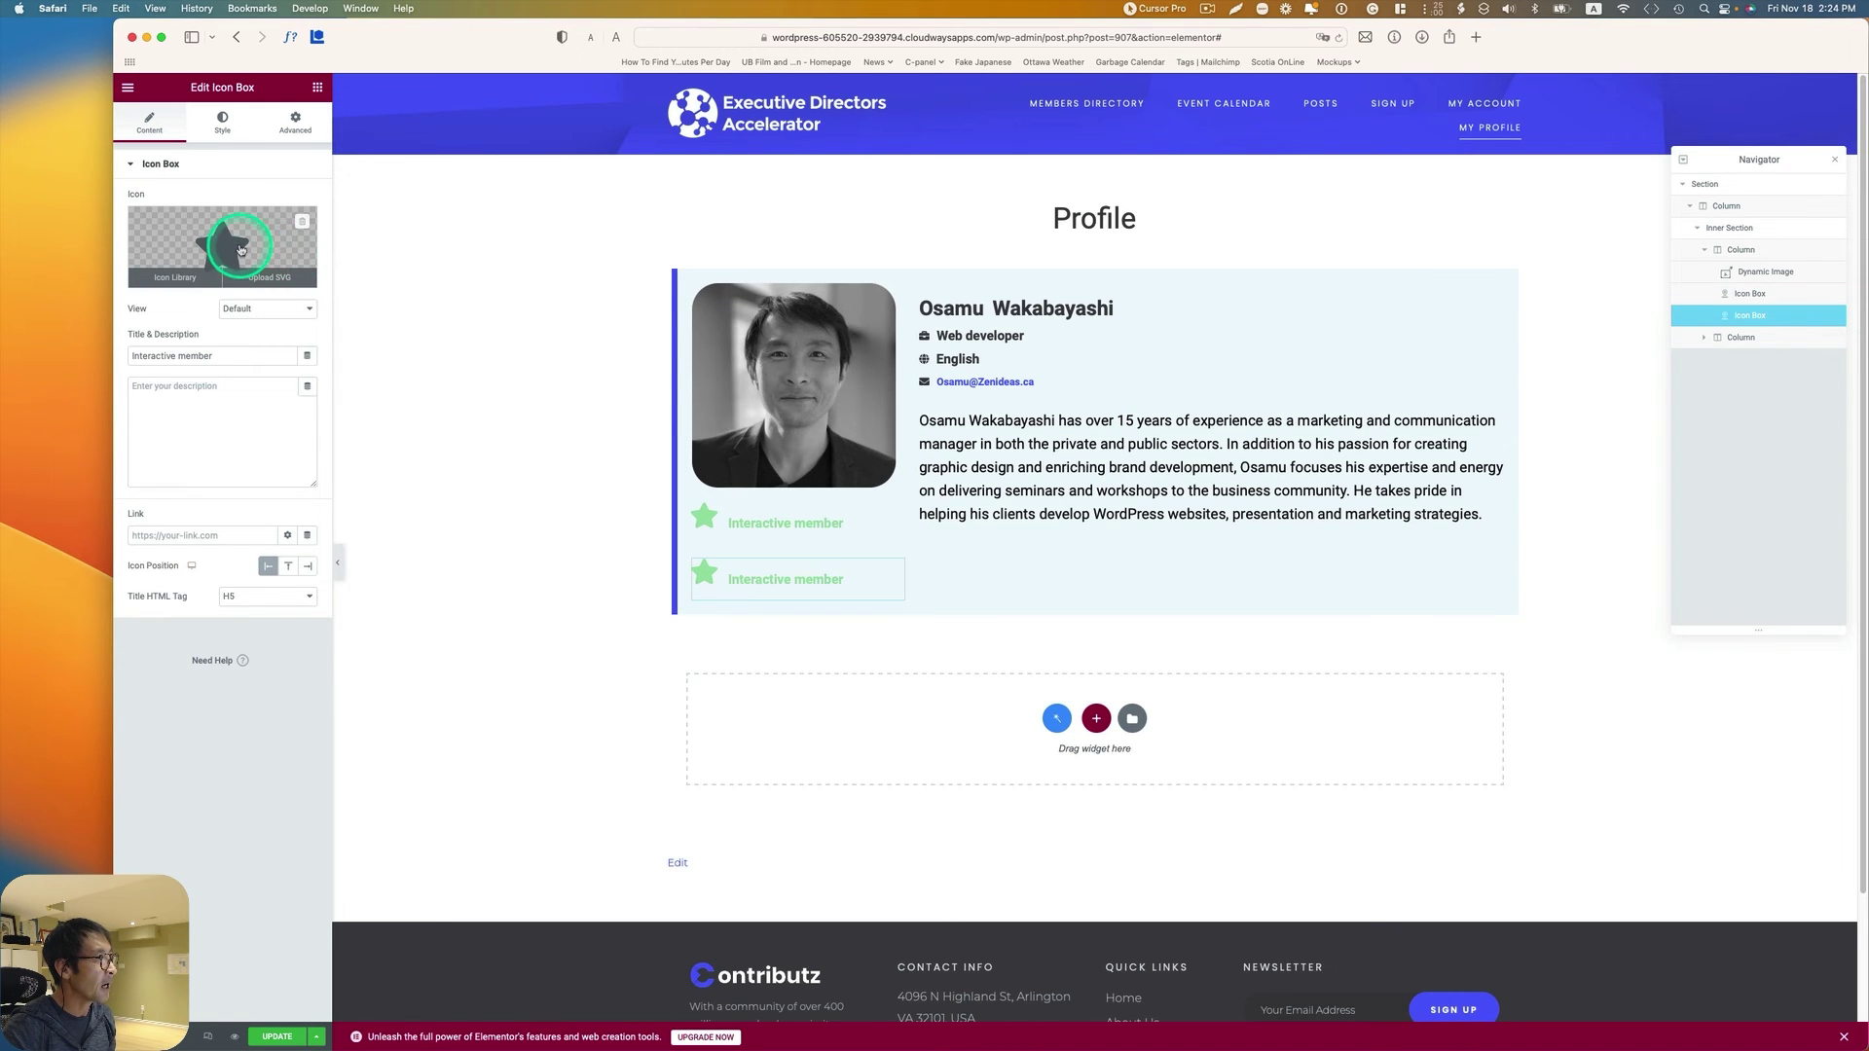
left_click(255, 243)
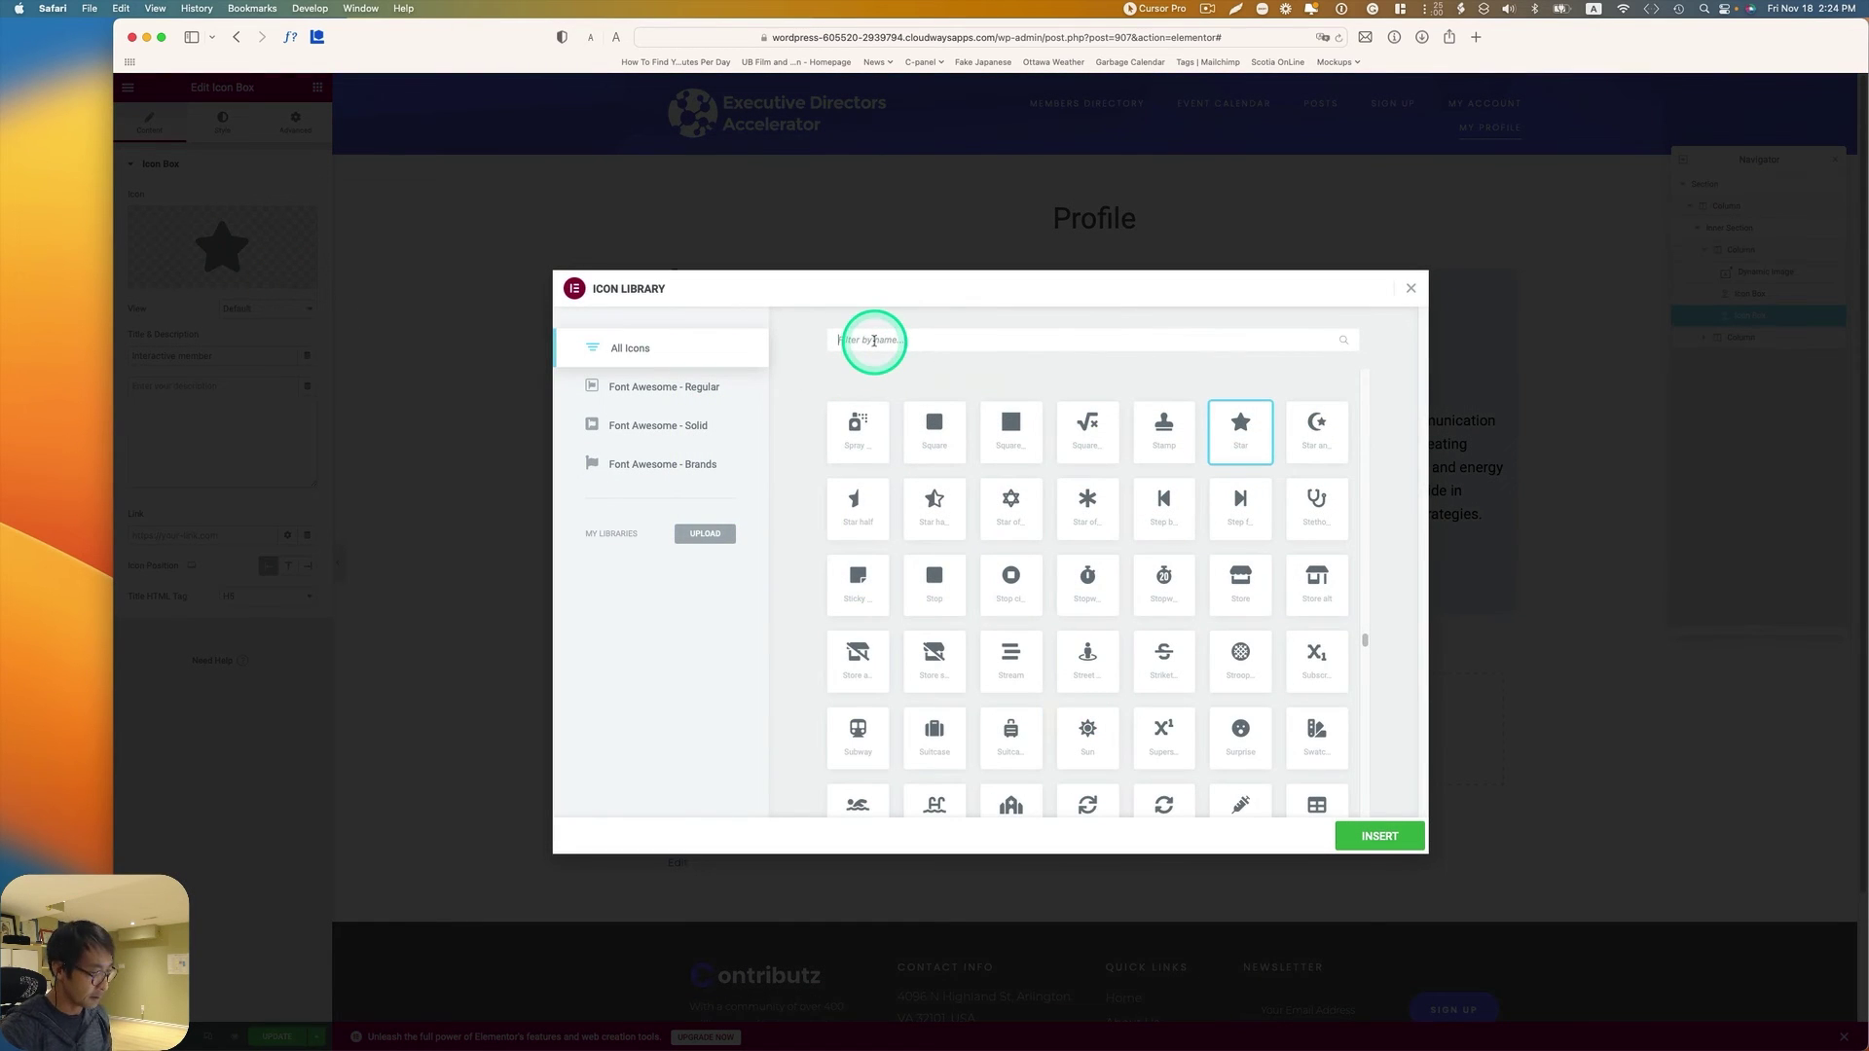
left_click(873, 340)
type("awar")
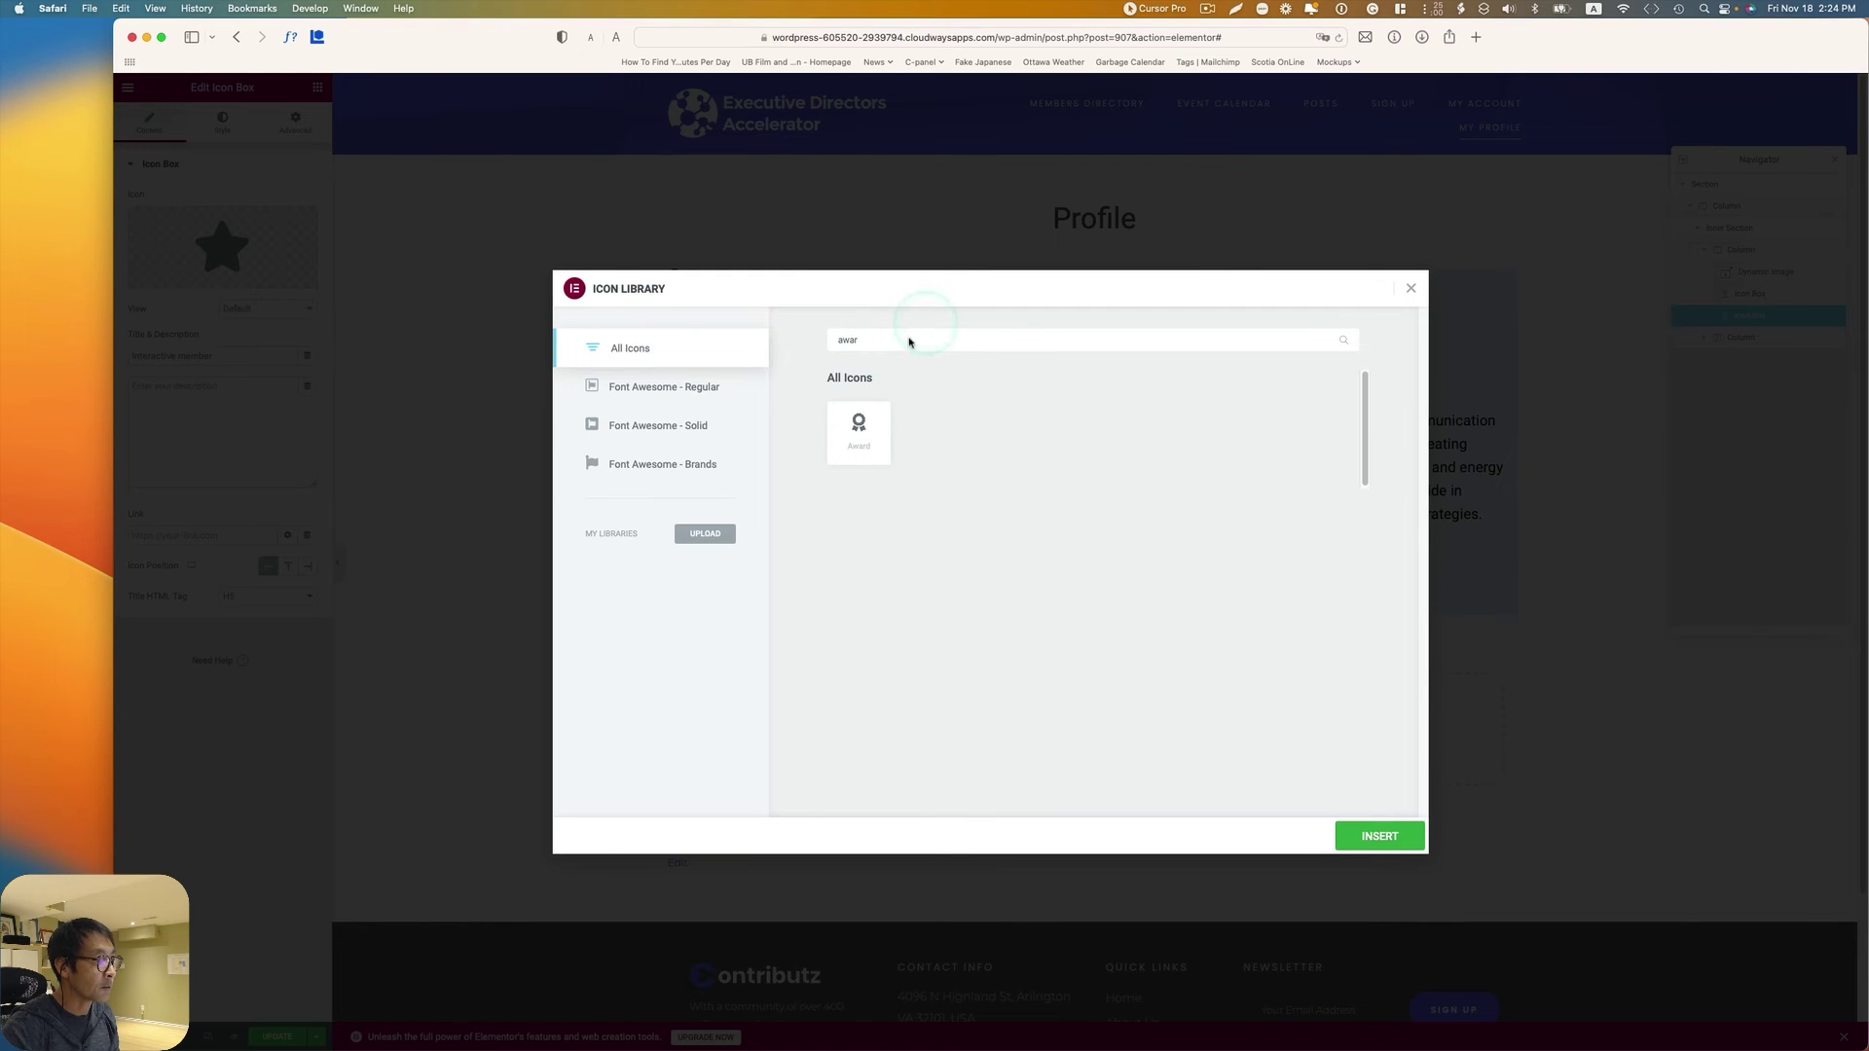
left_click(859, 436)
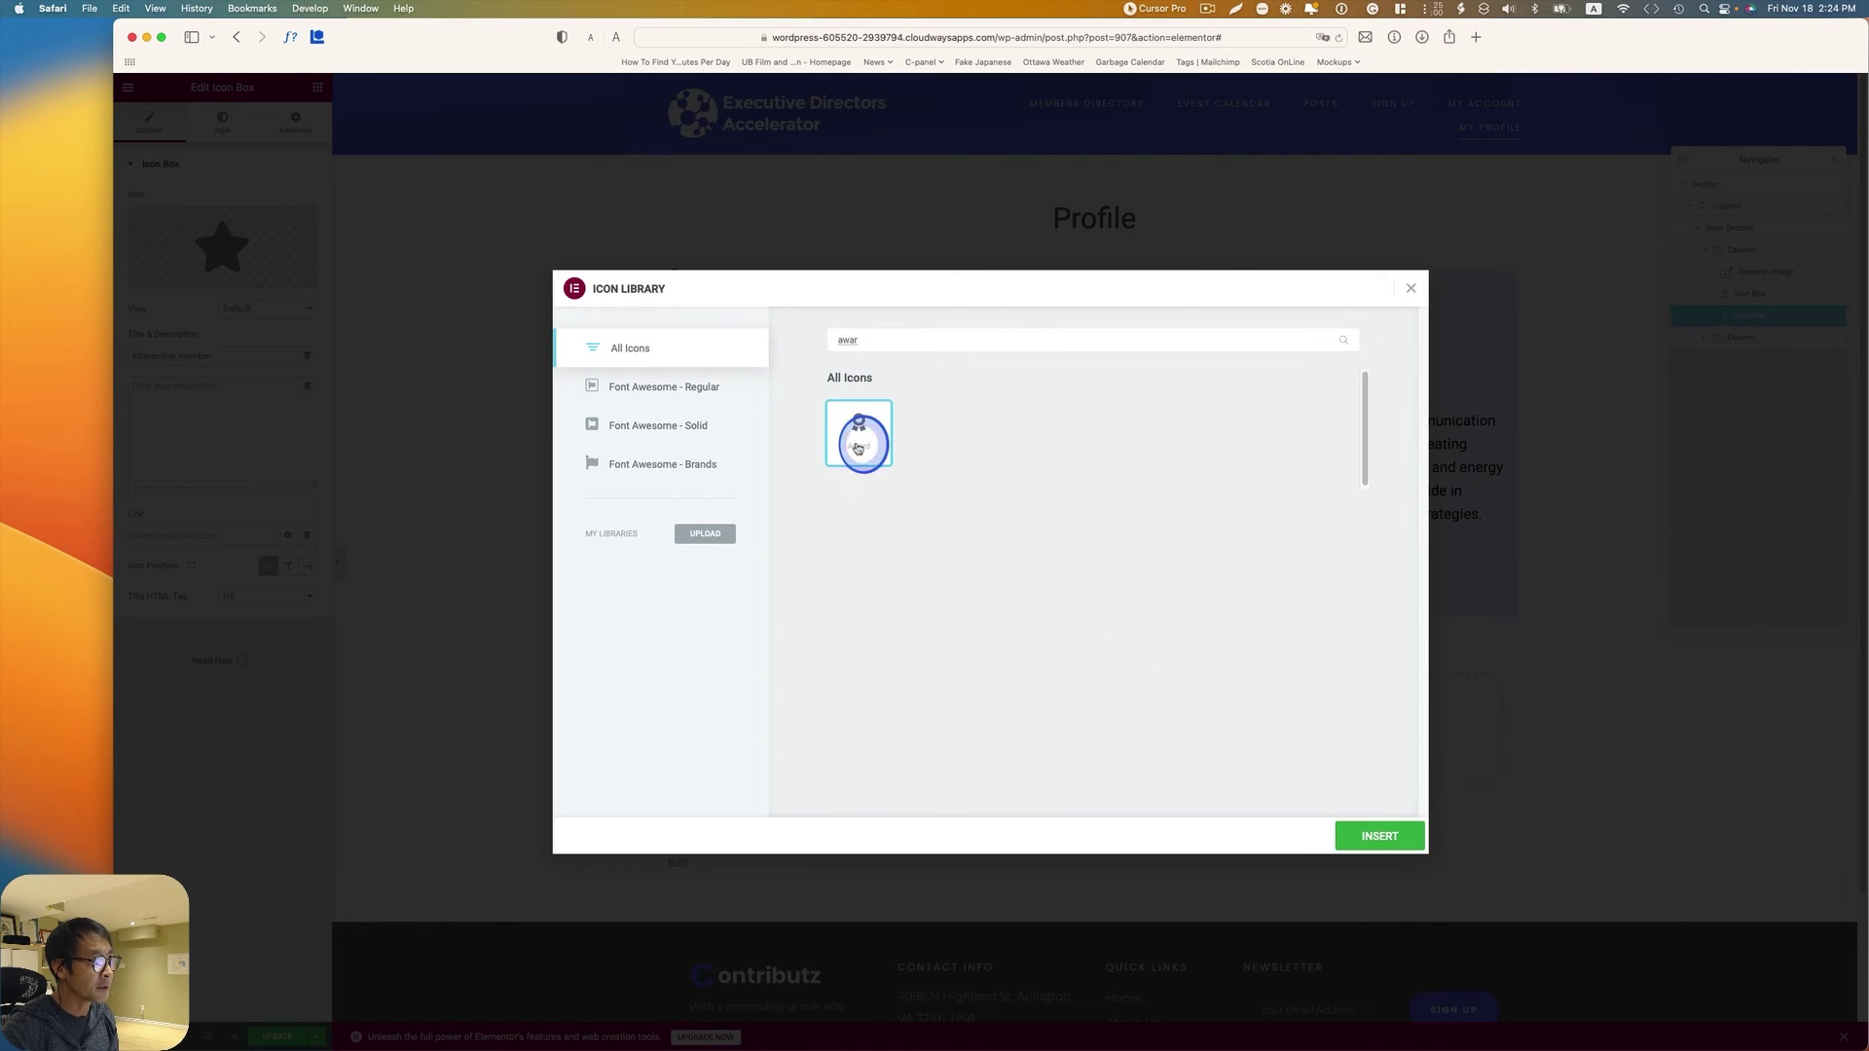
left_click(1374, 833)
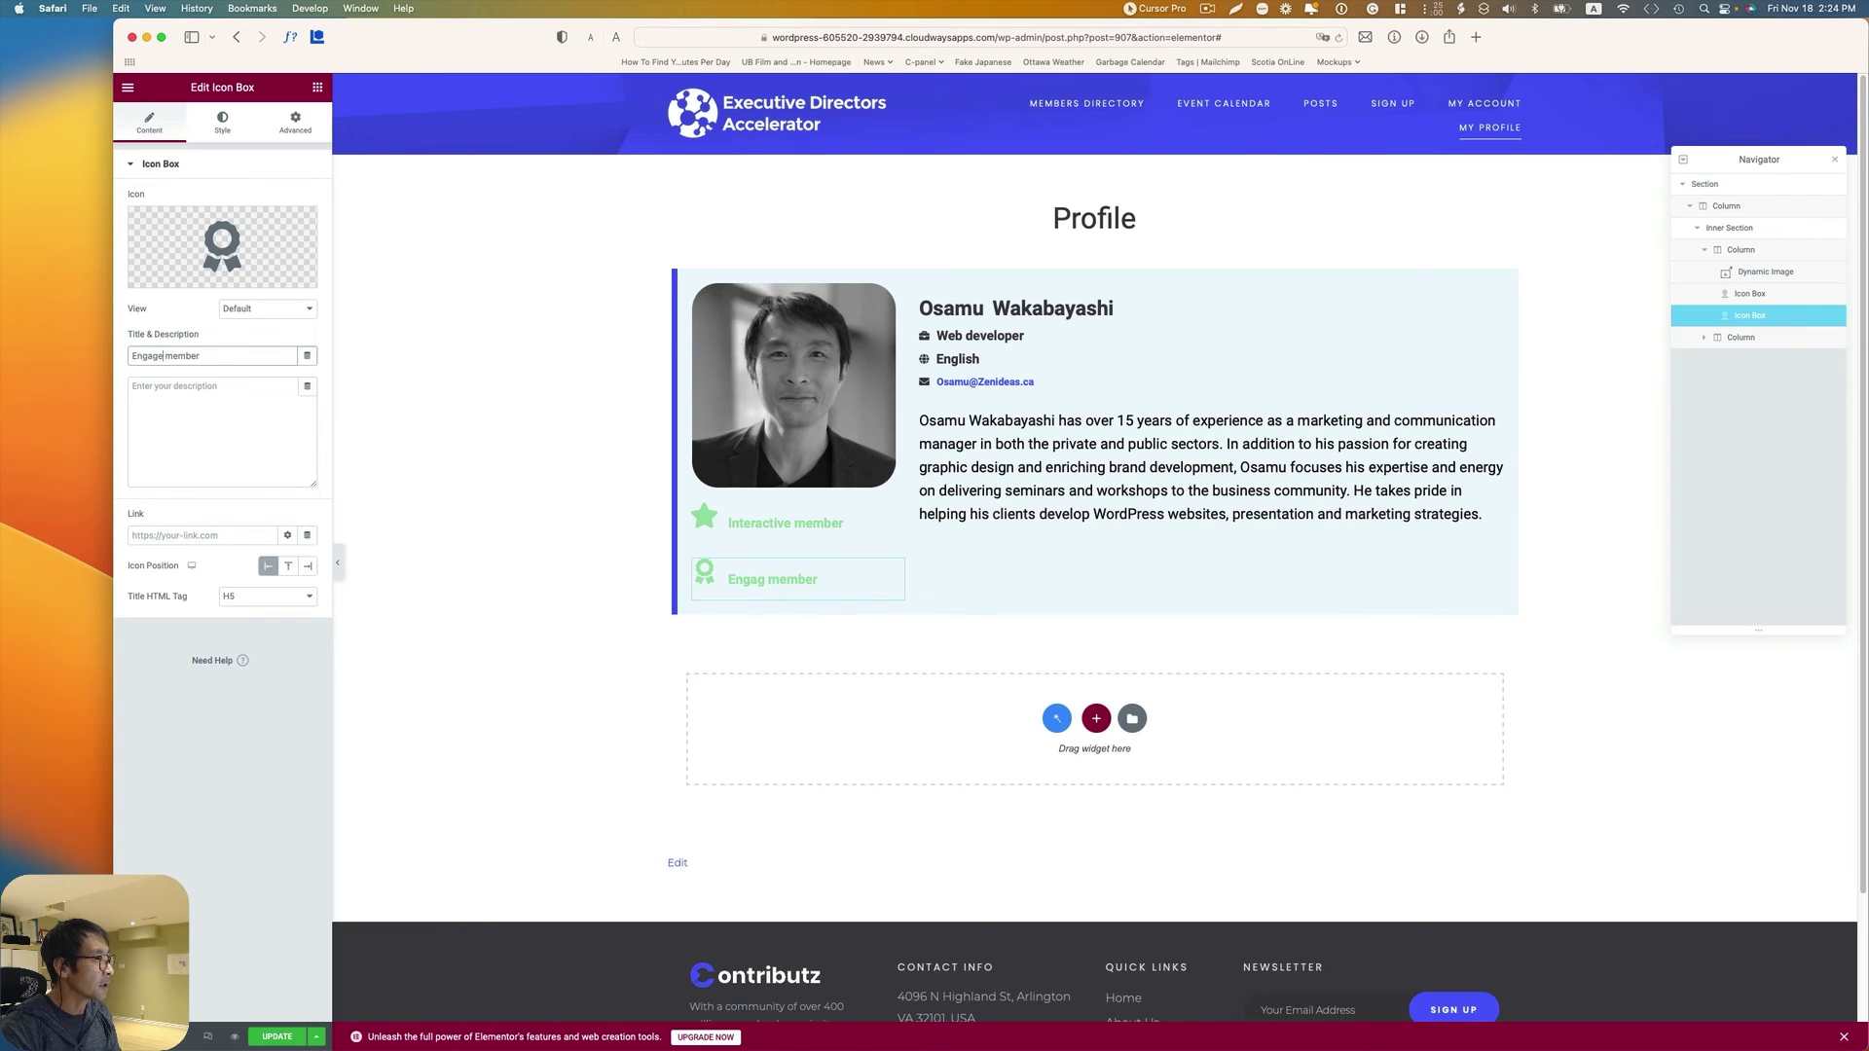
Step: Set both the Award icon and the Engaged member title to the global Primary color
left_click(222, 121)
left_click(289, 227)
left_click(191, 399)
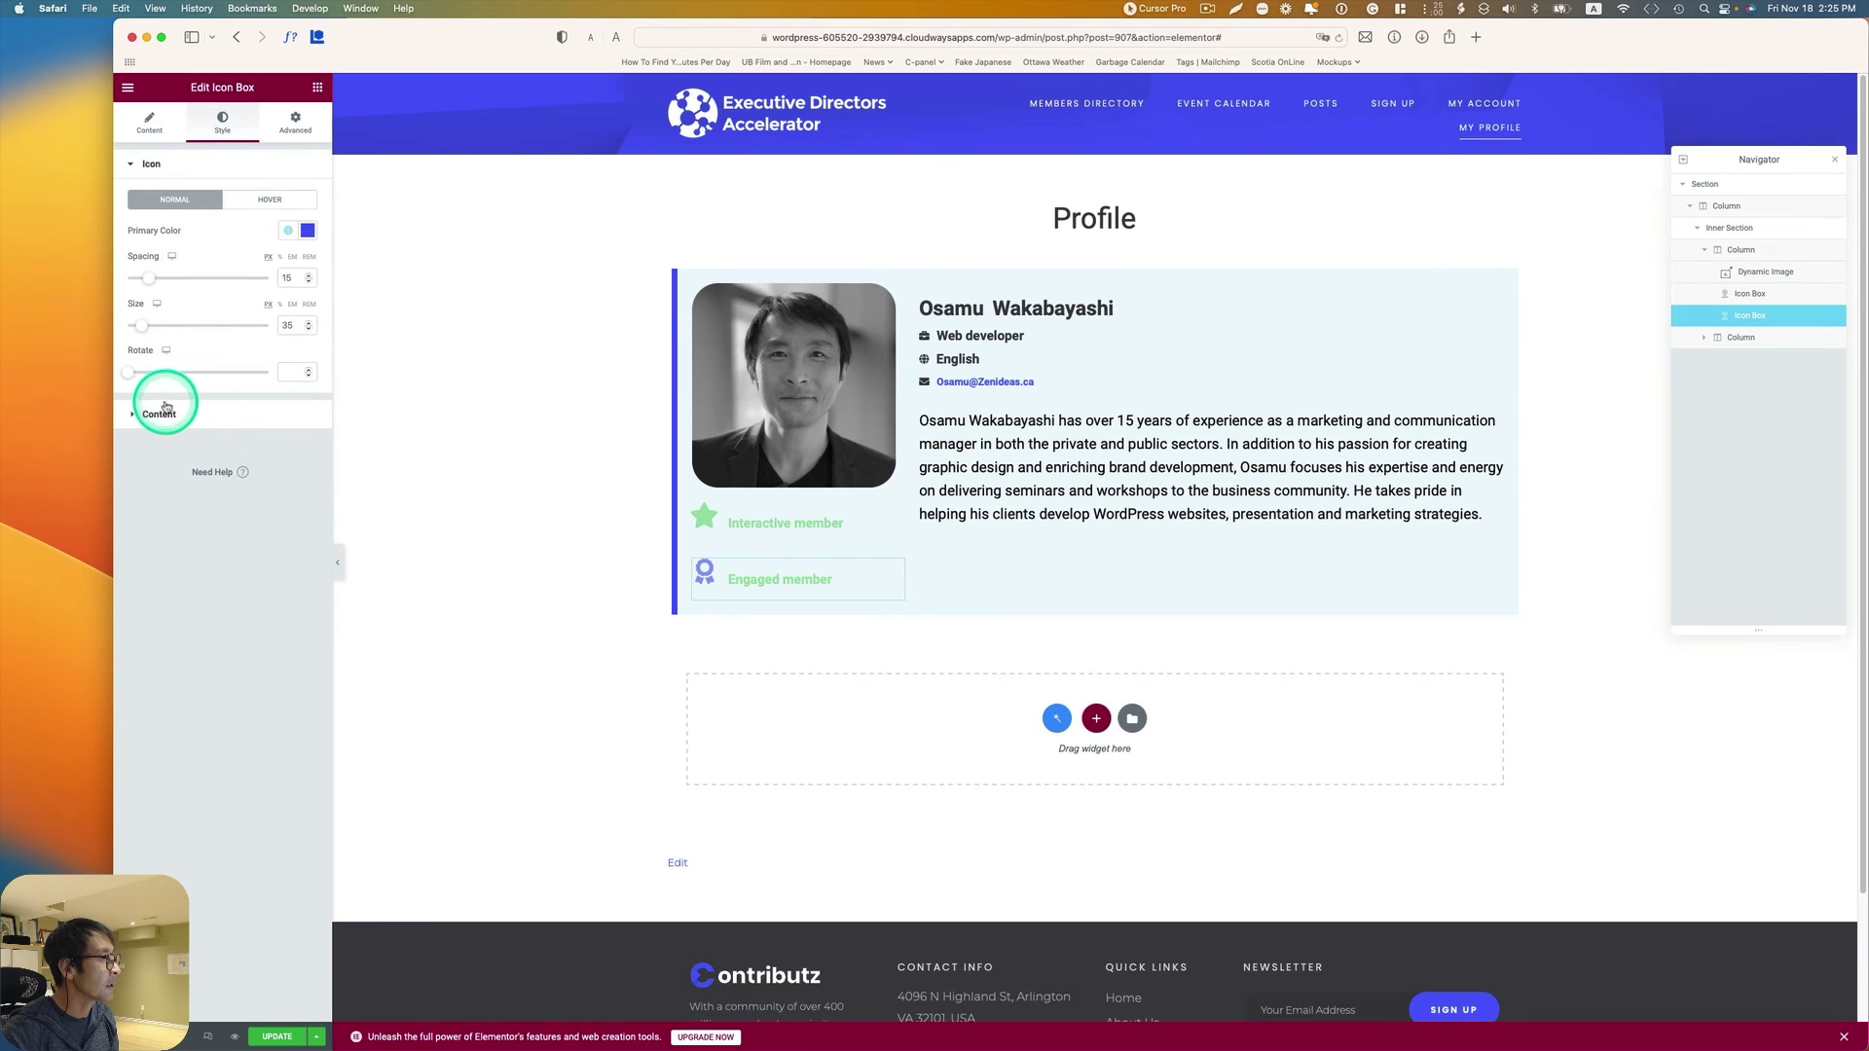
left_click(163, 413)
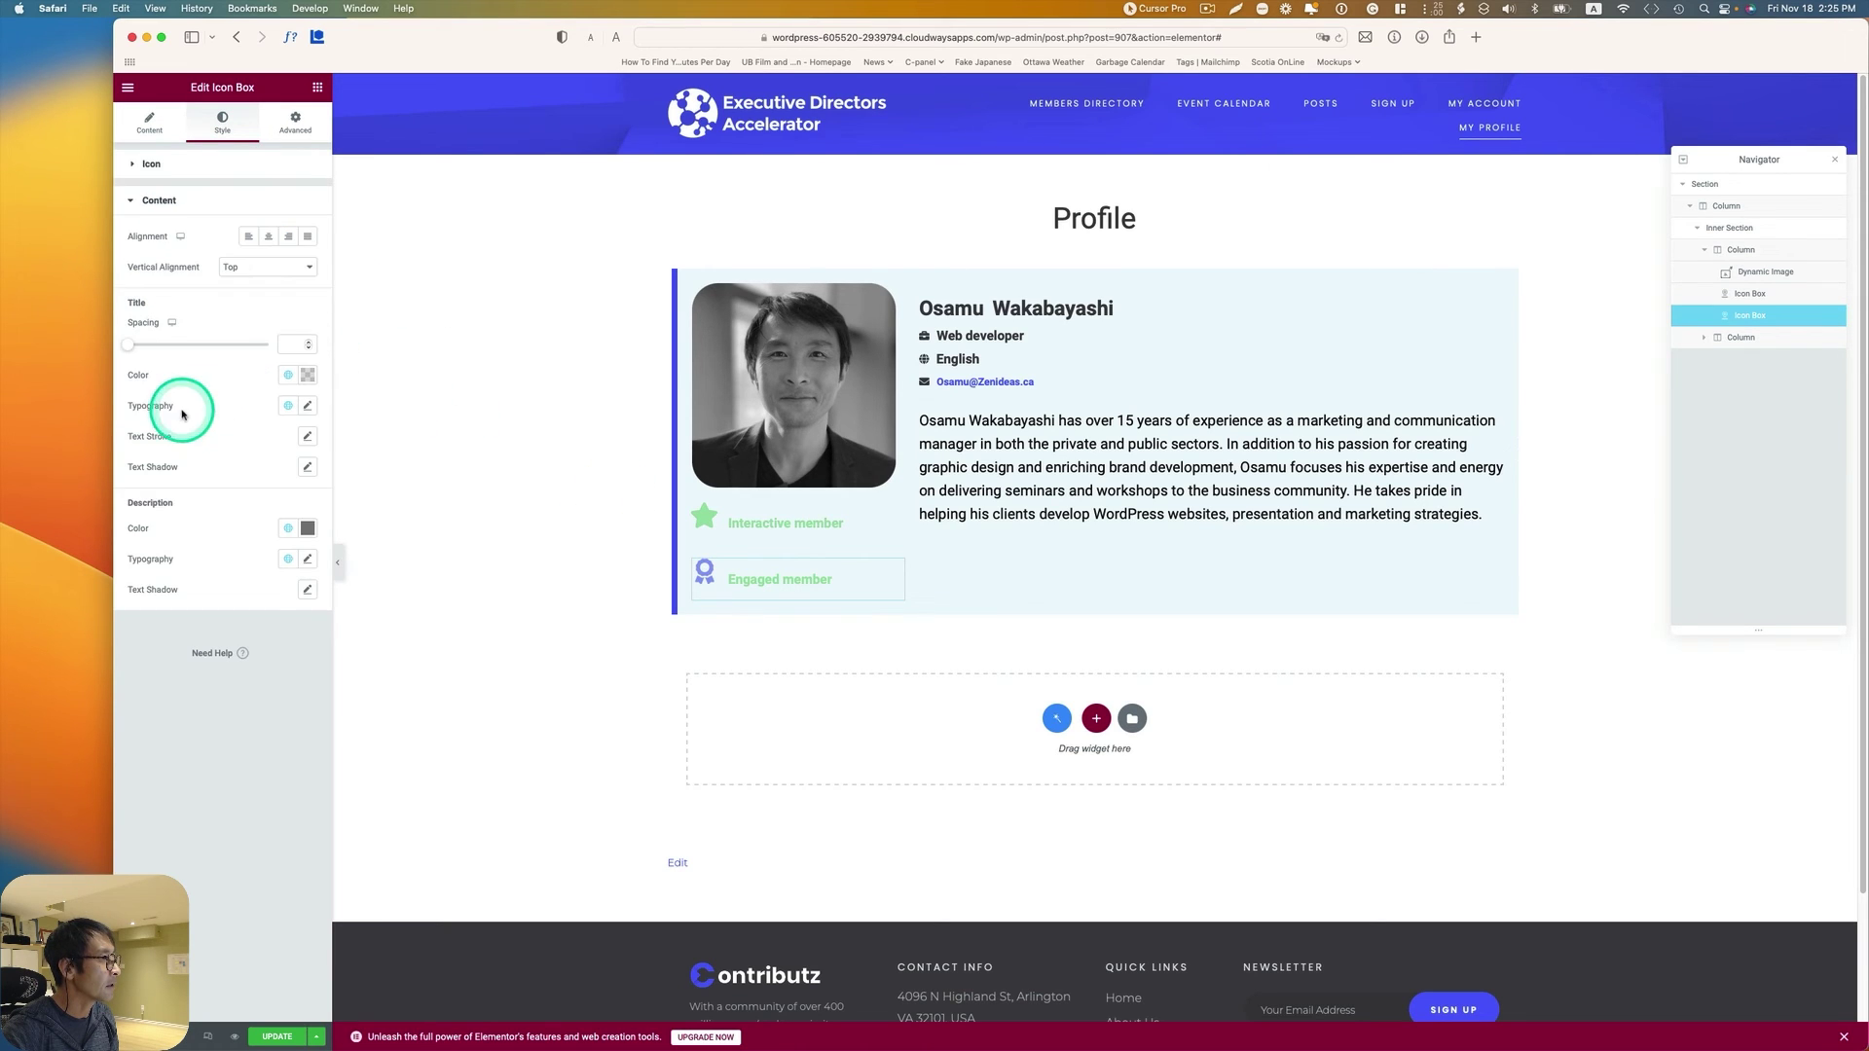
left_click(286, 378)
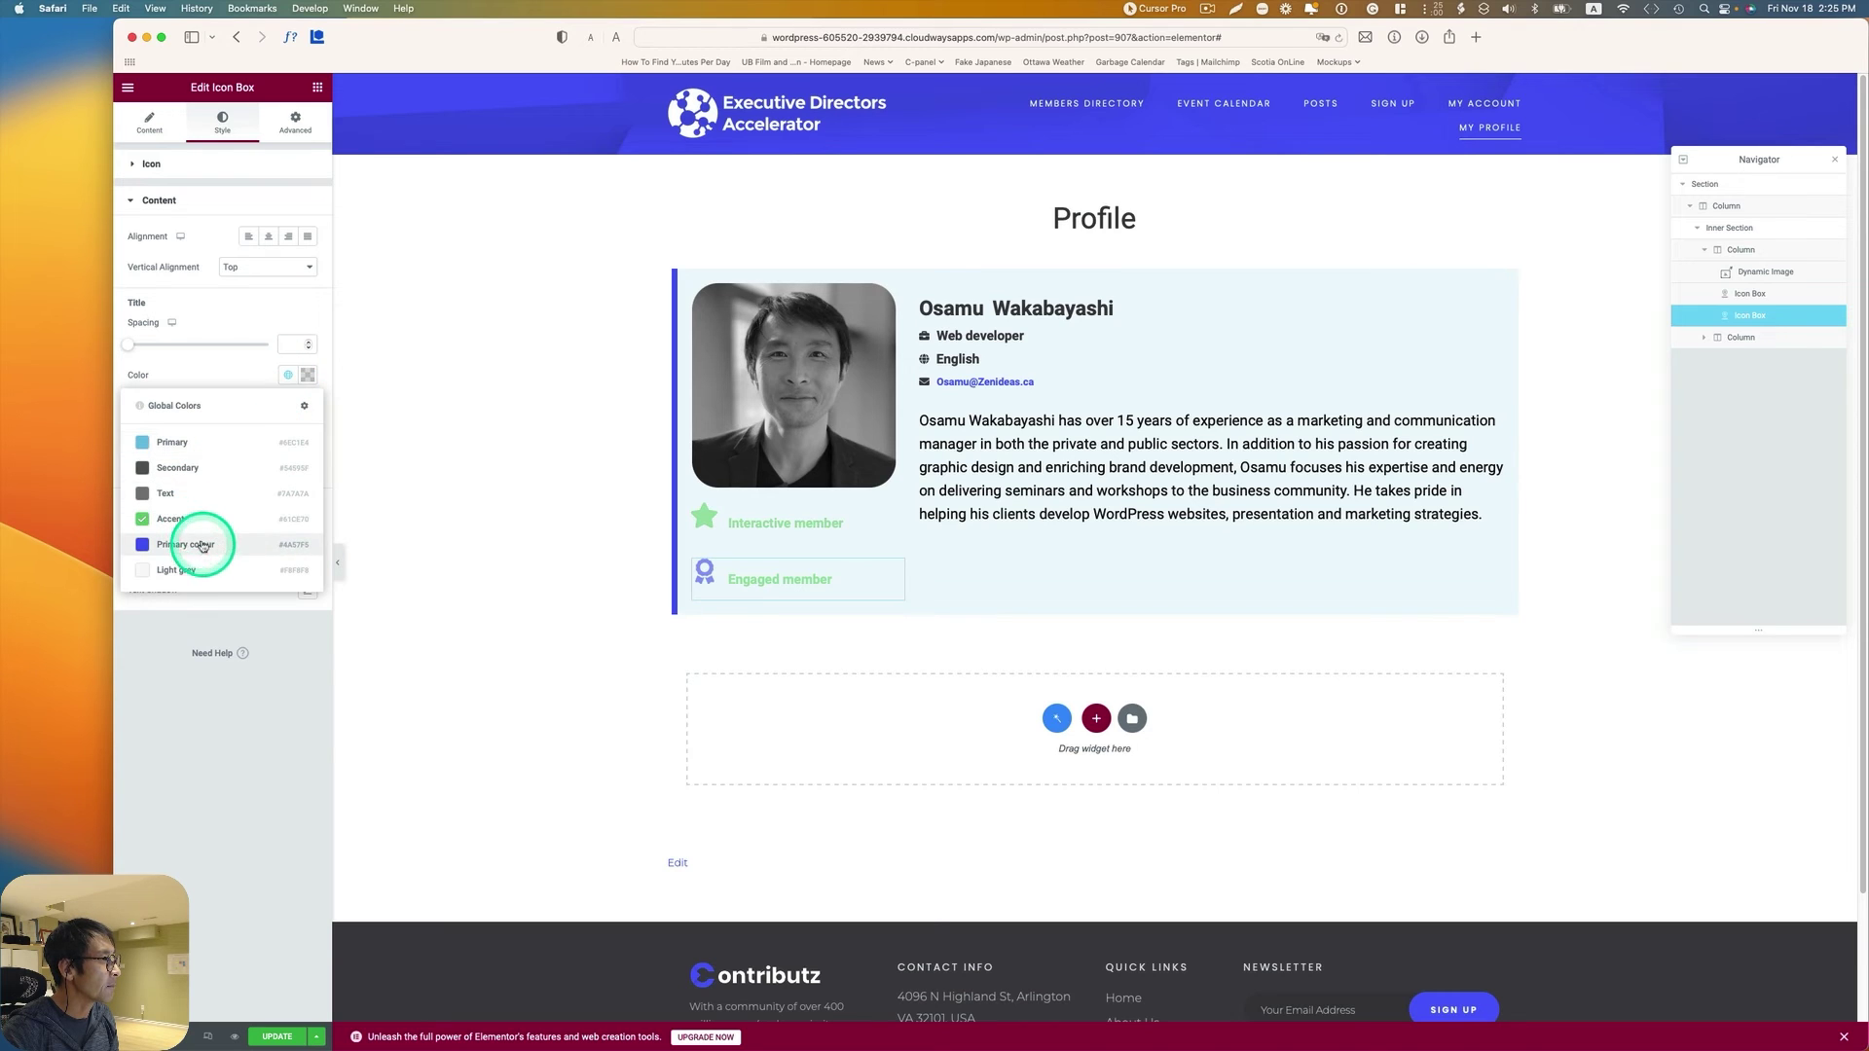
left_click(204, 544)
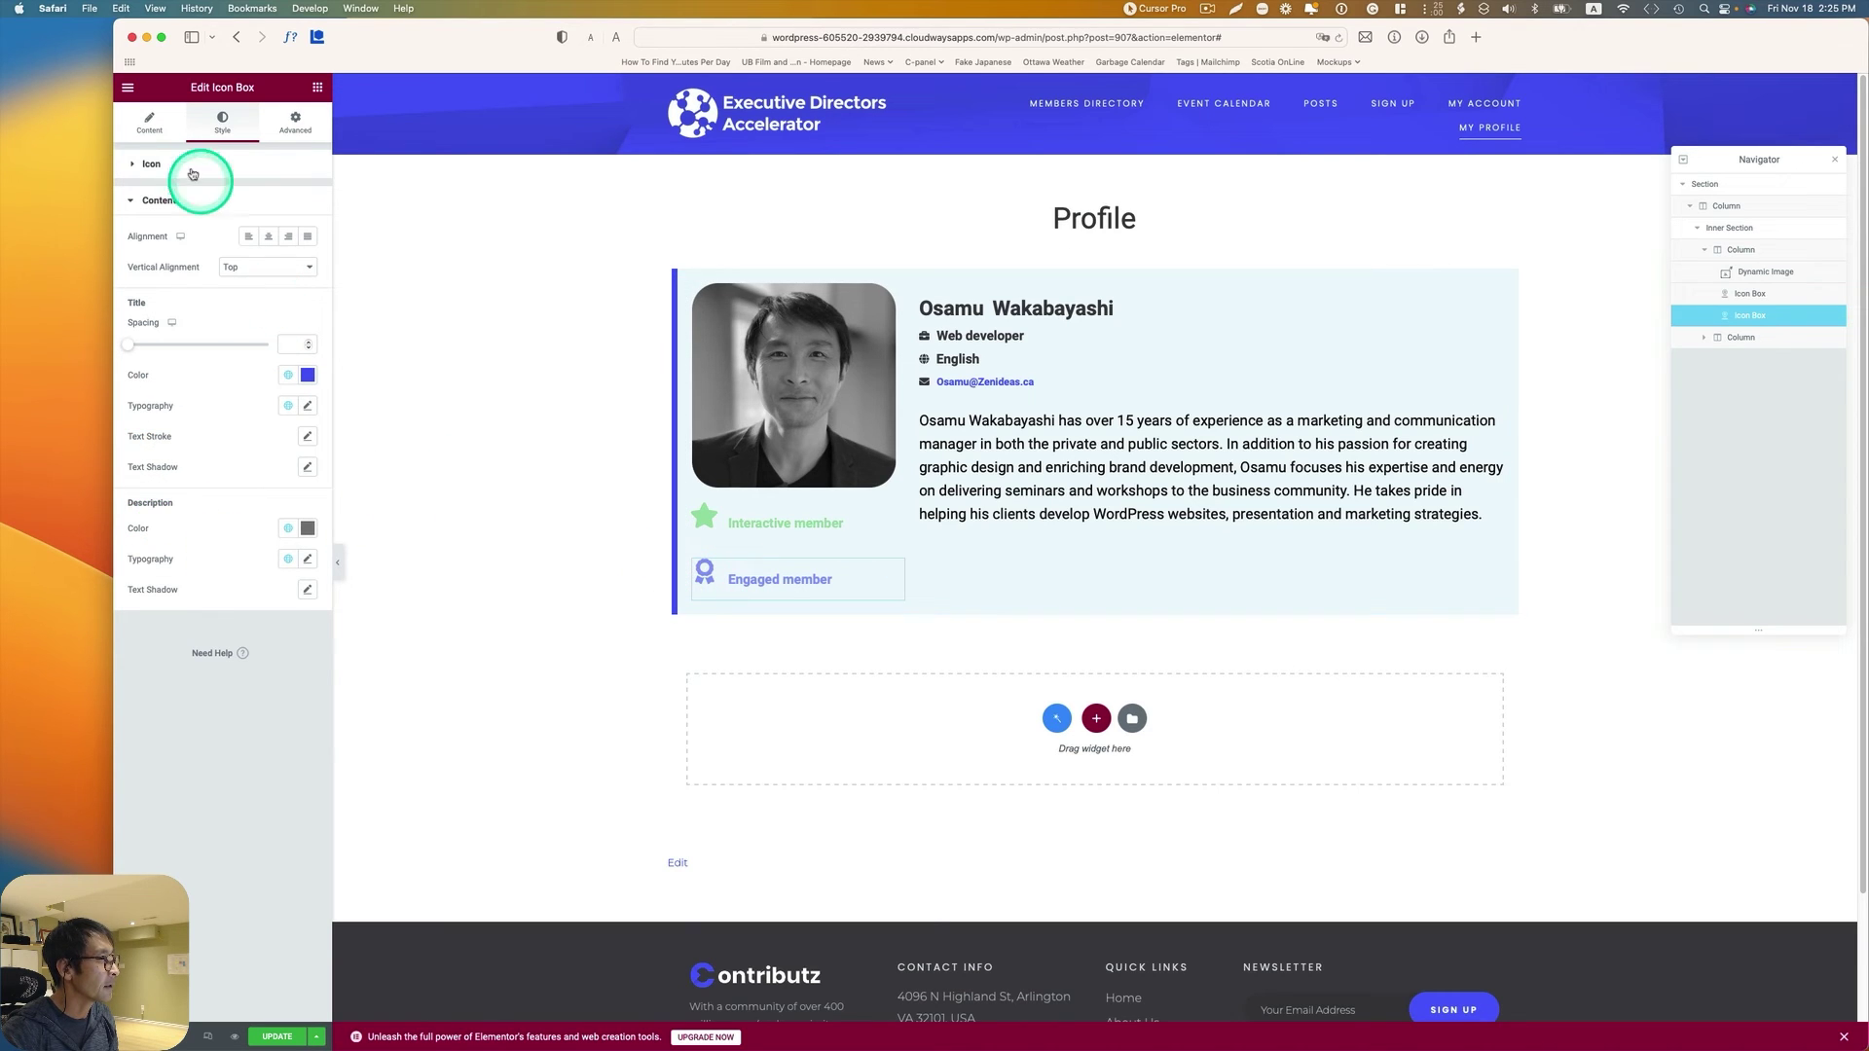
left_click(297, 124)
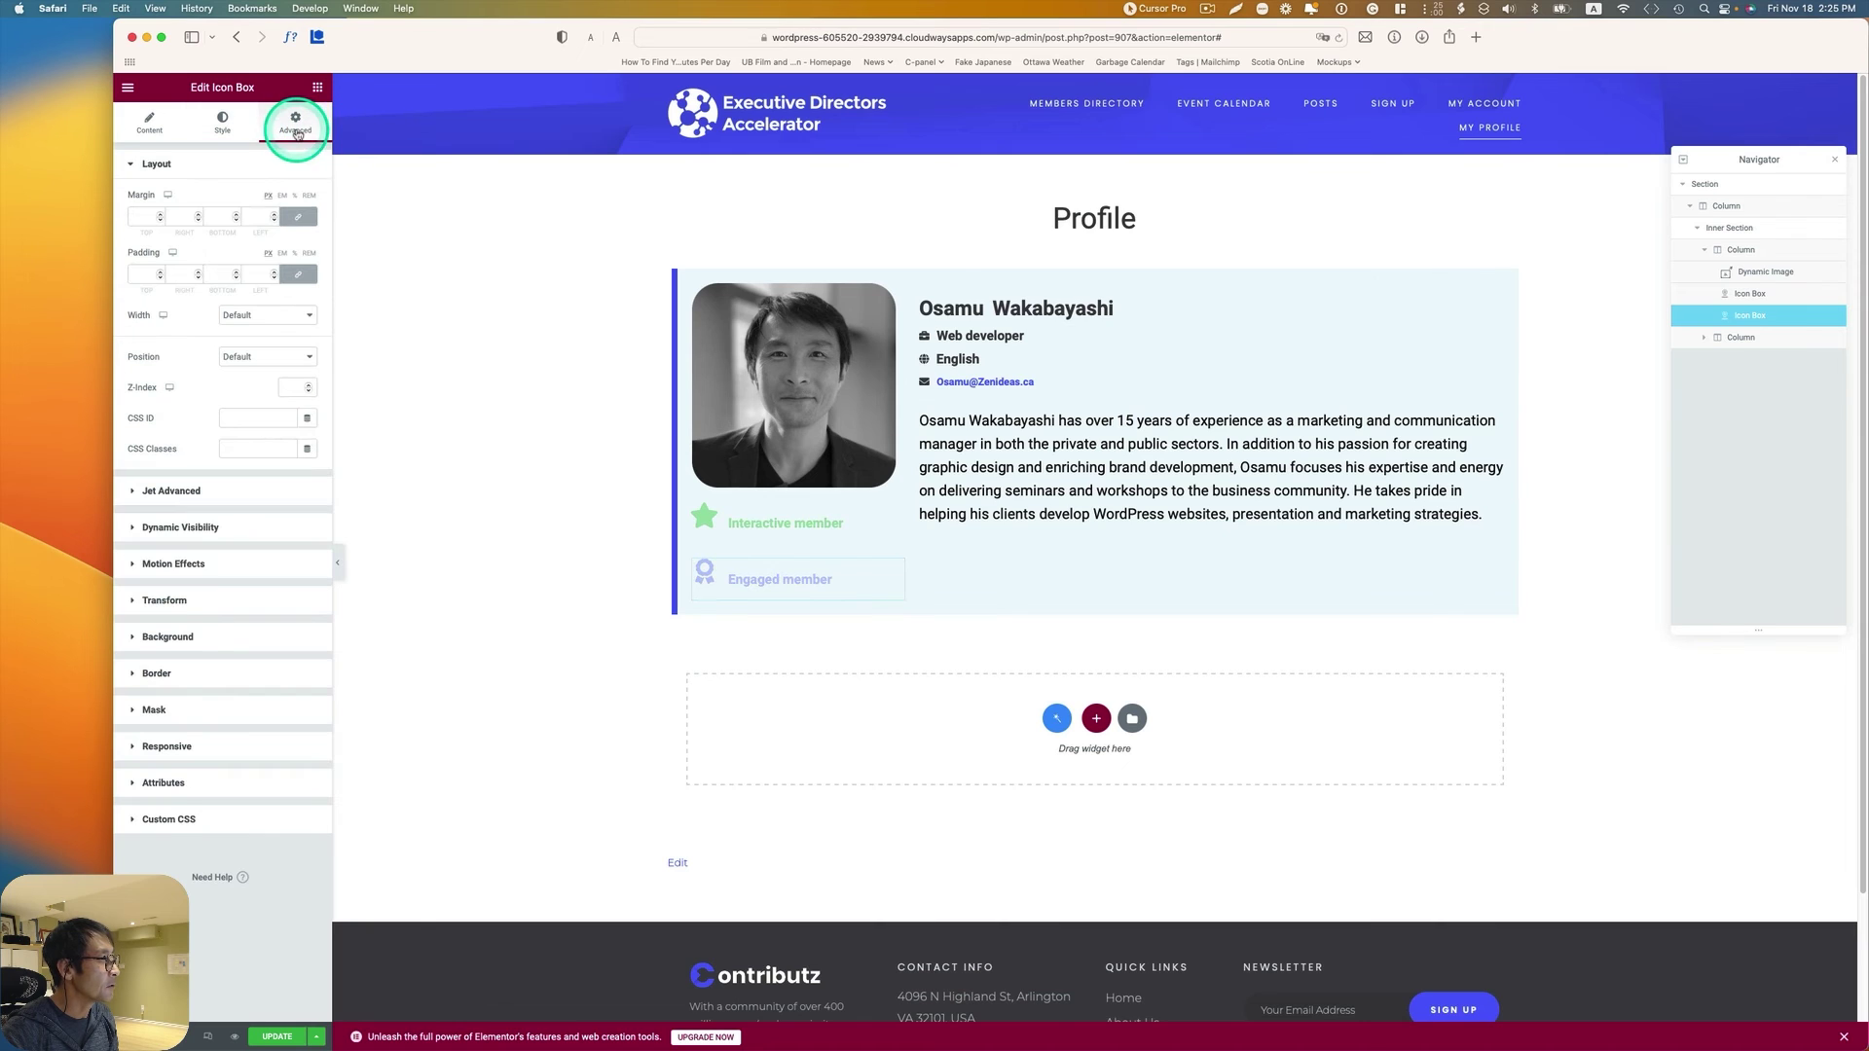
Step: In Dynamic Visibility, delete the empty condition and the 'Less than' condition
left_click(180, 527)
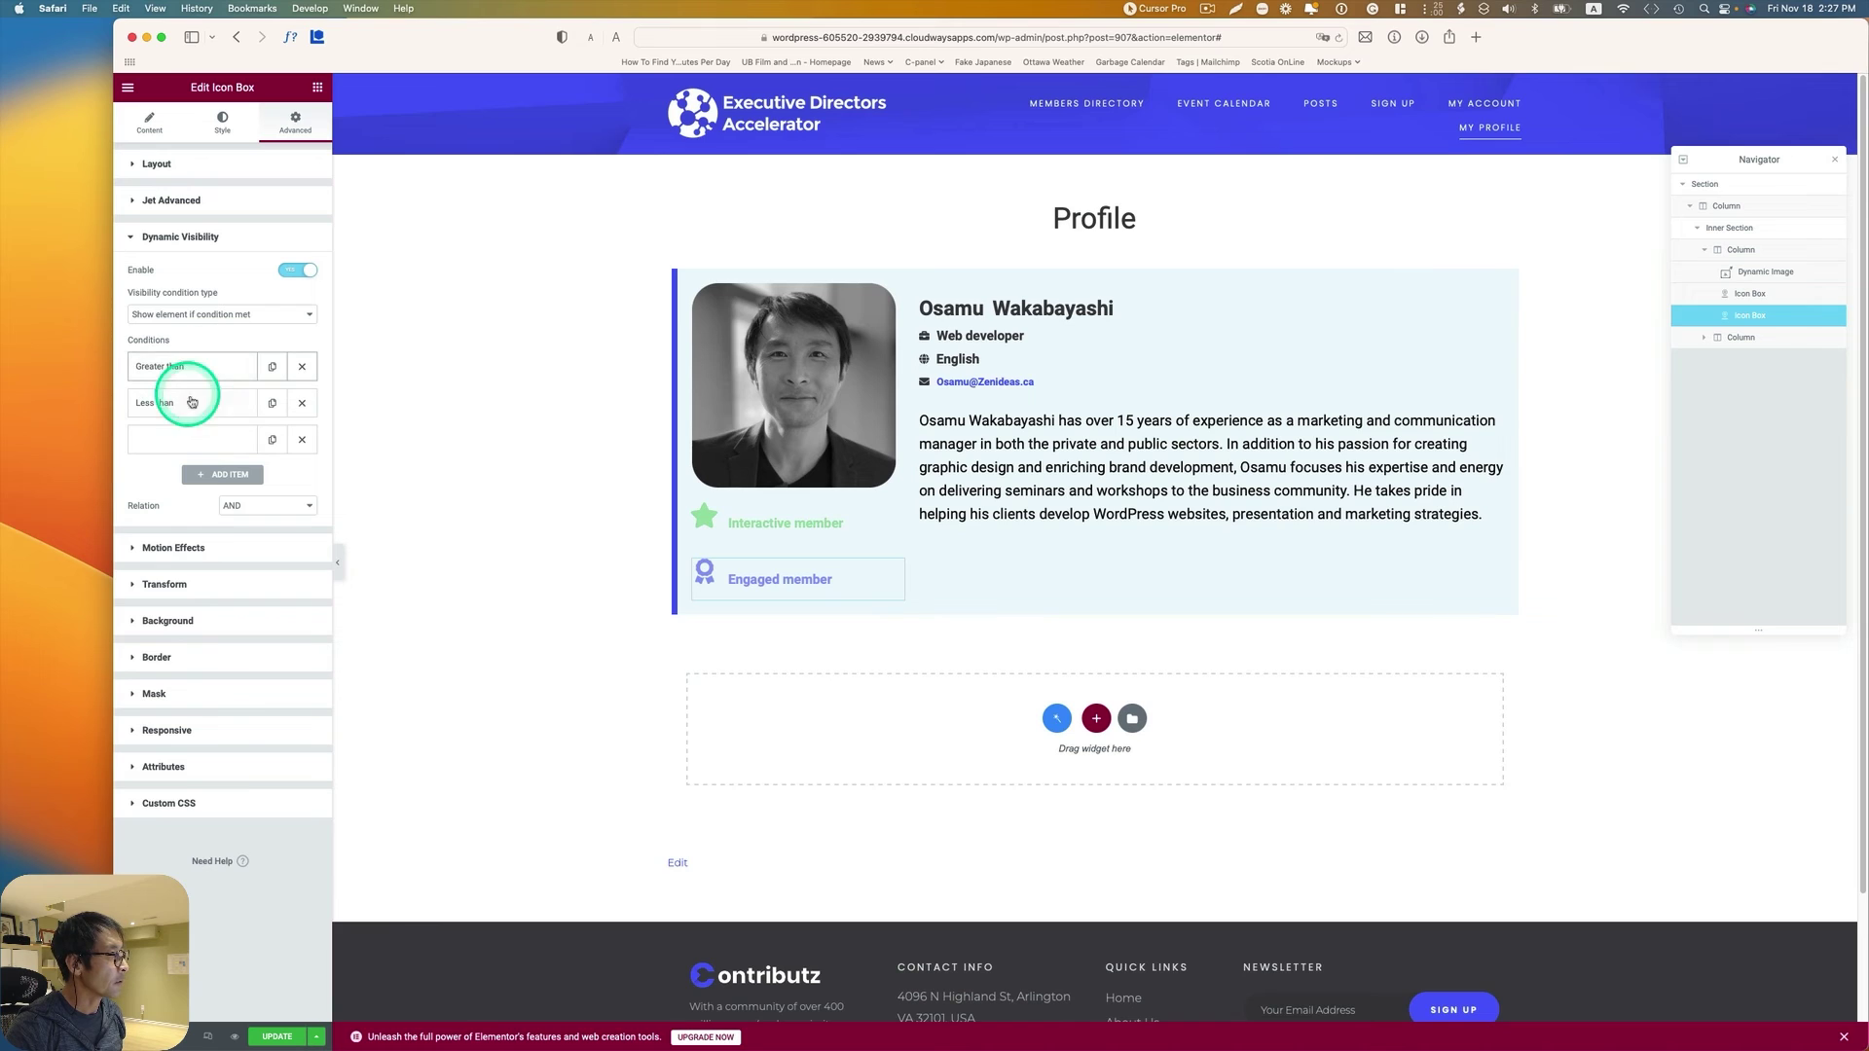
left_click(304, 440)
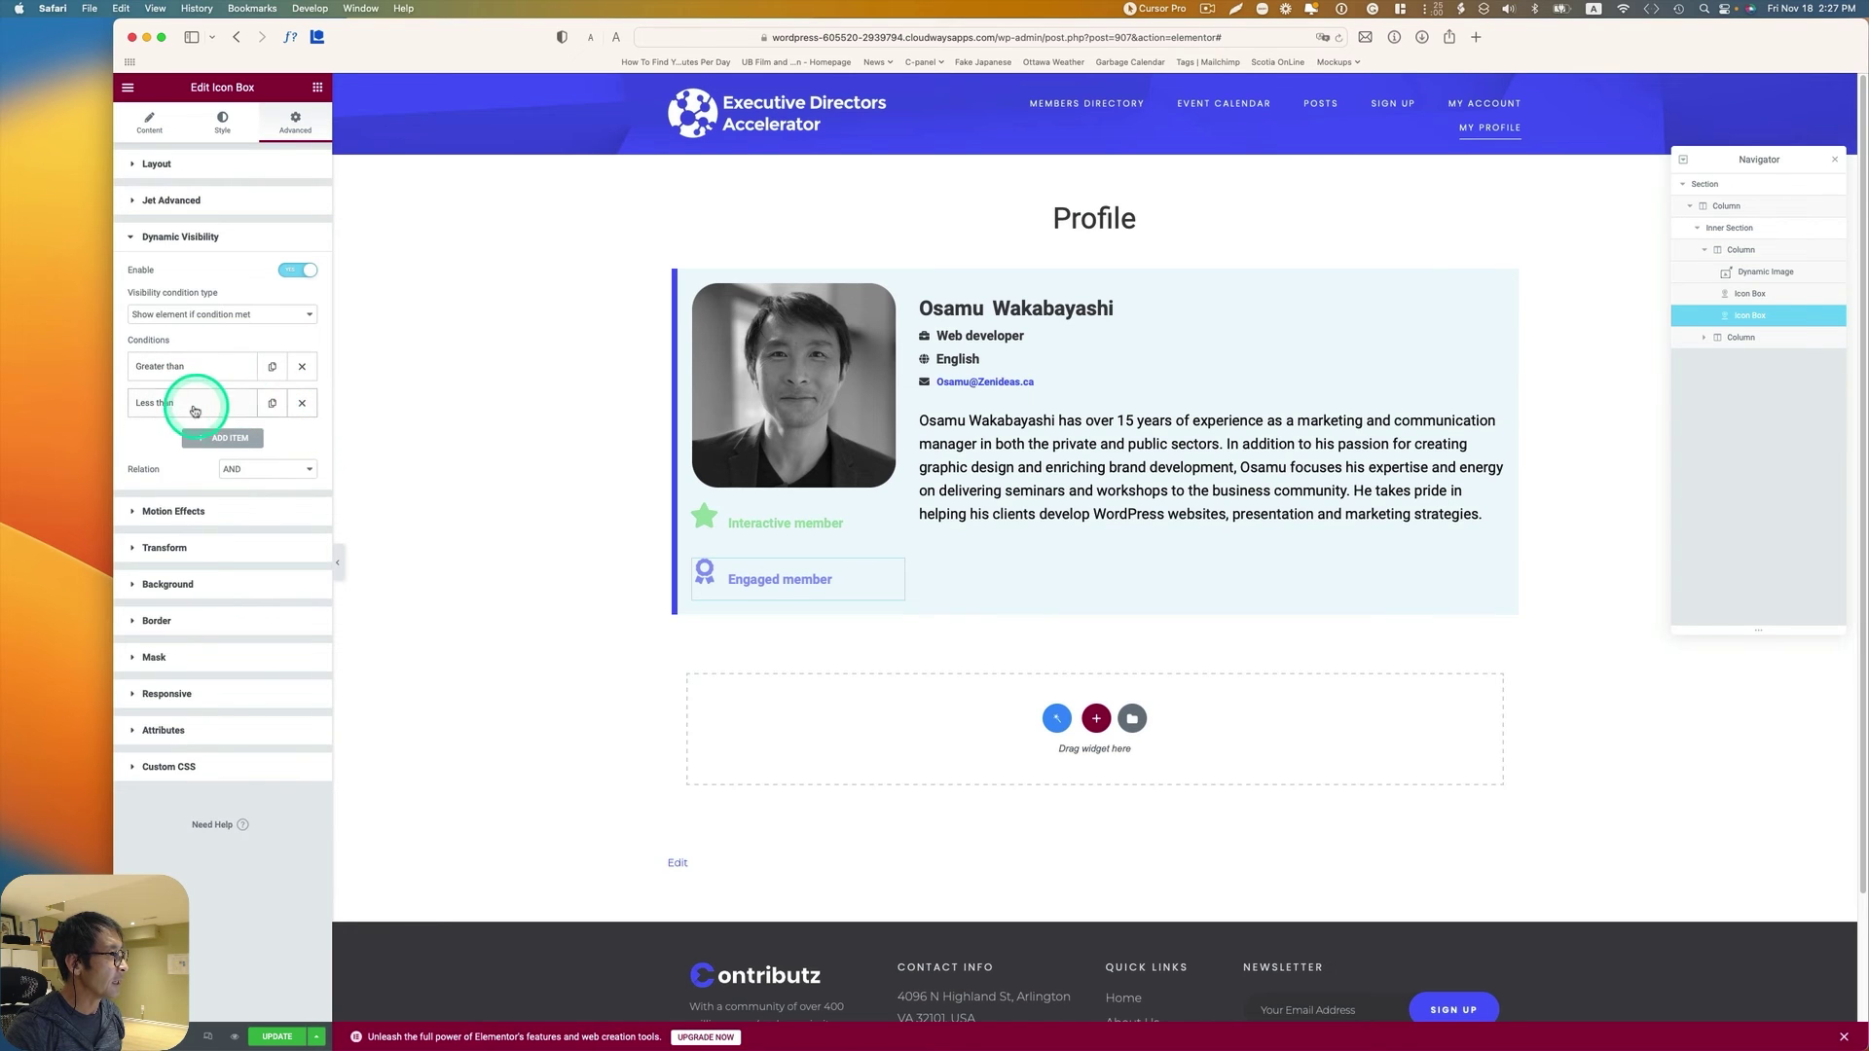
left_click(302, 408)
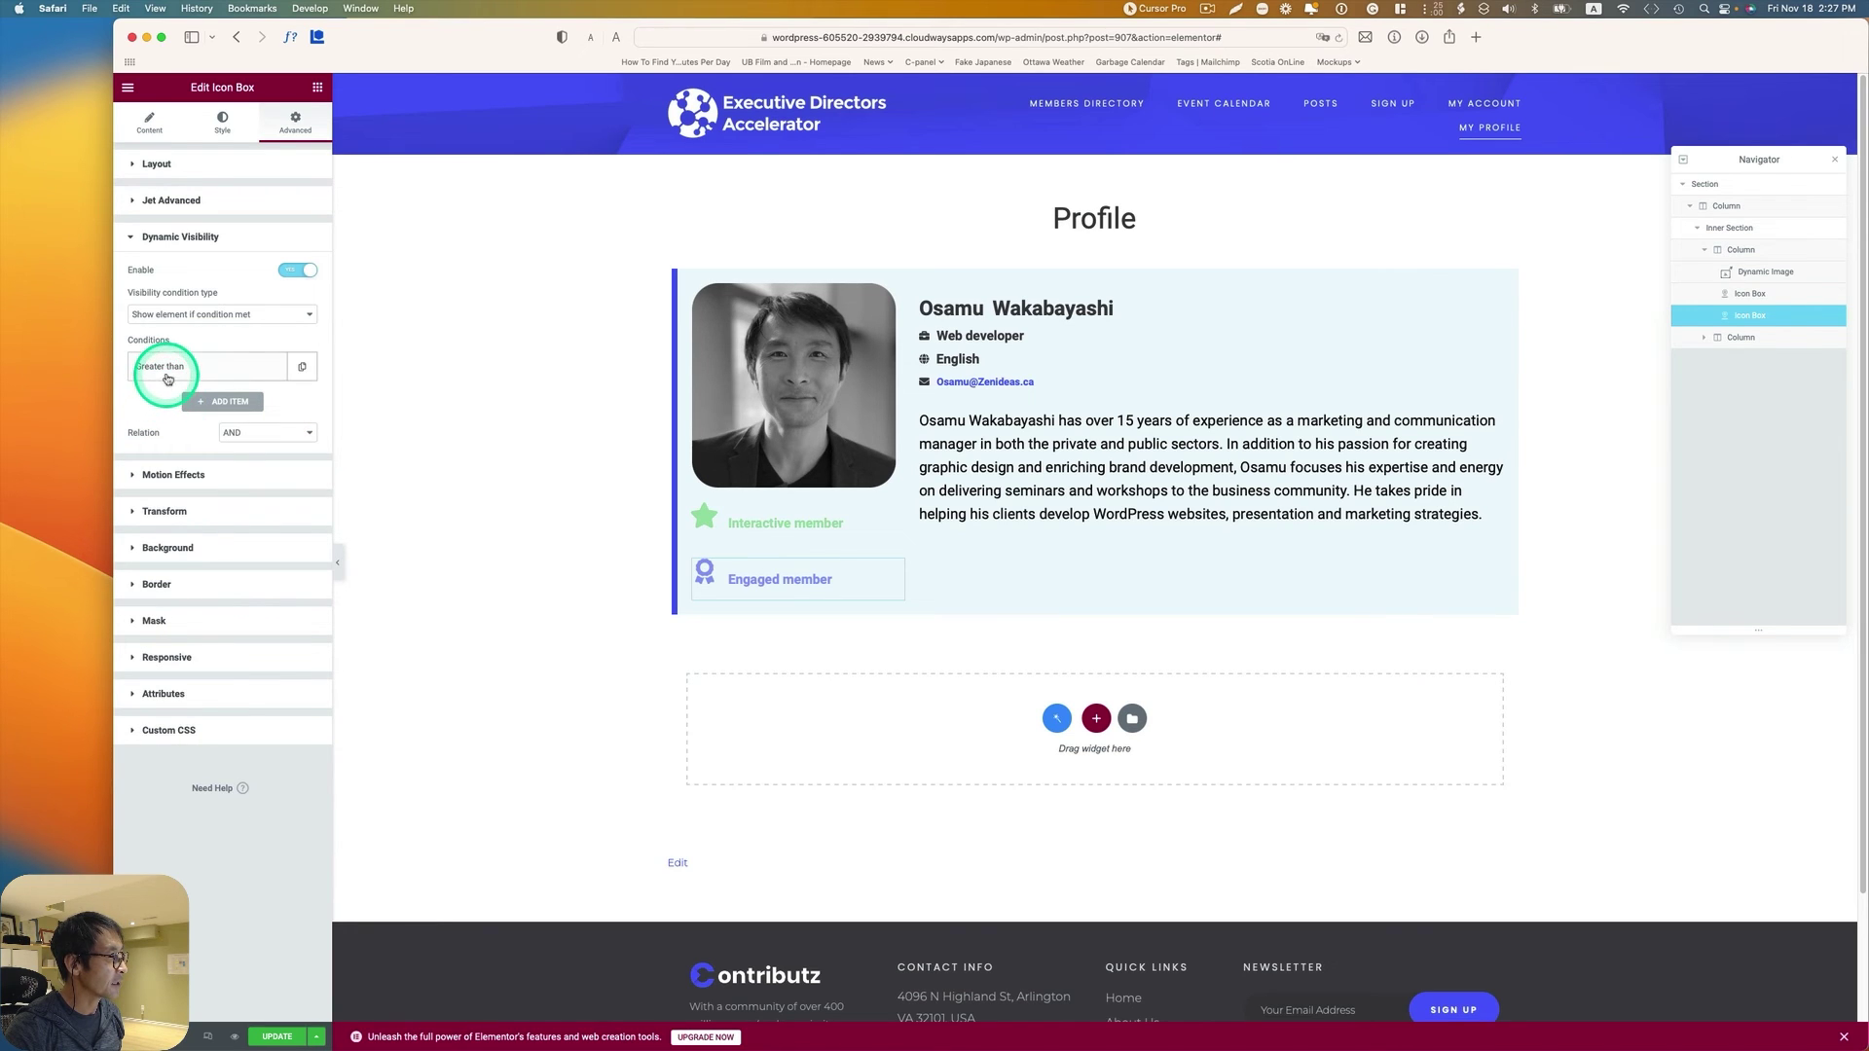
Step: Change the 'Greater than' condition's comparison value from 2 to 5
left_click(192, 368)
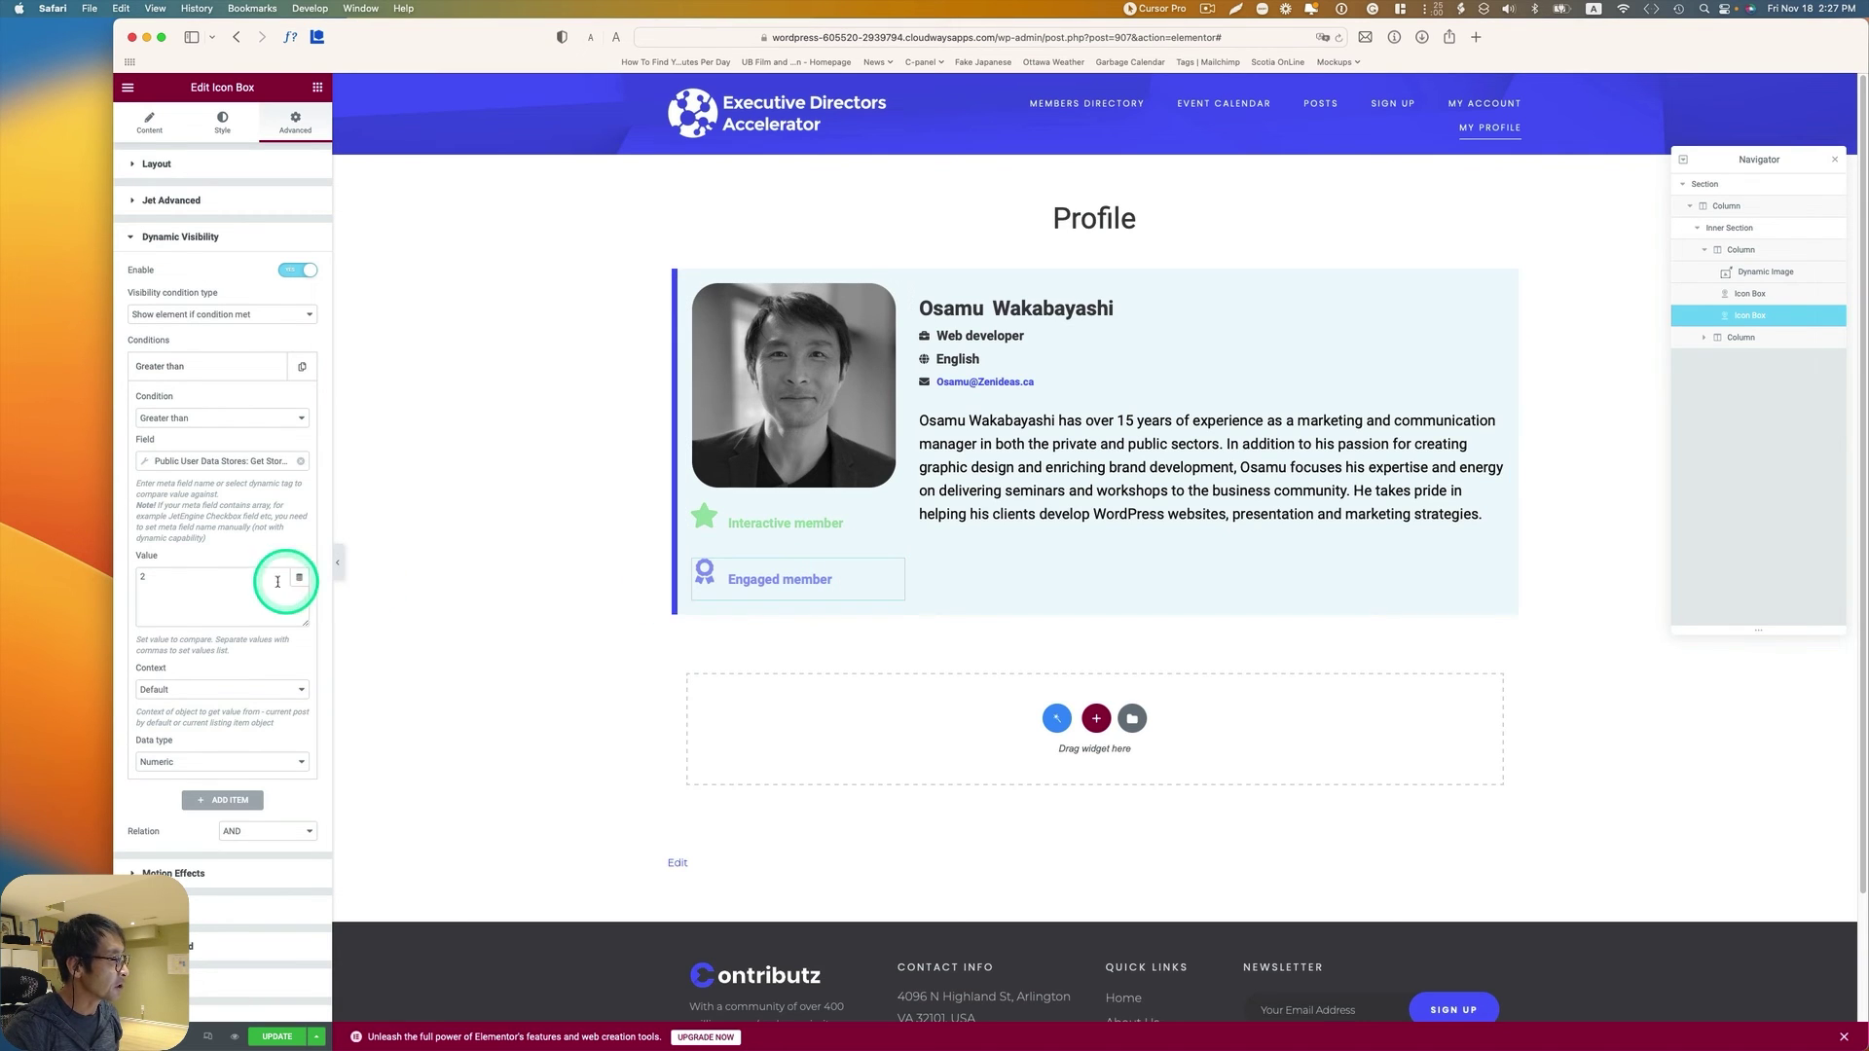
double_click(131, 576)
type("5")
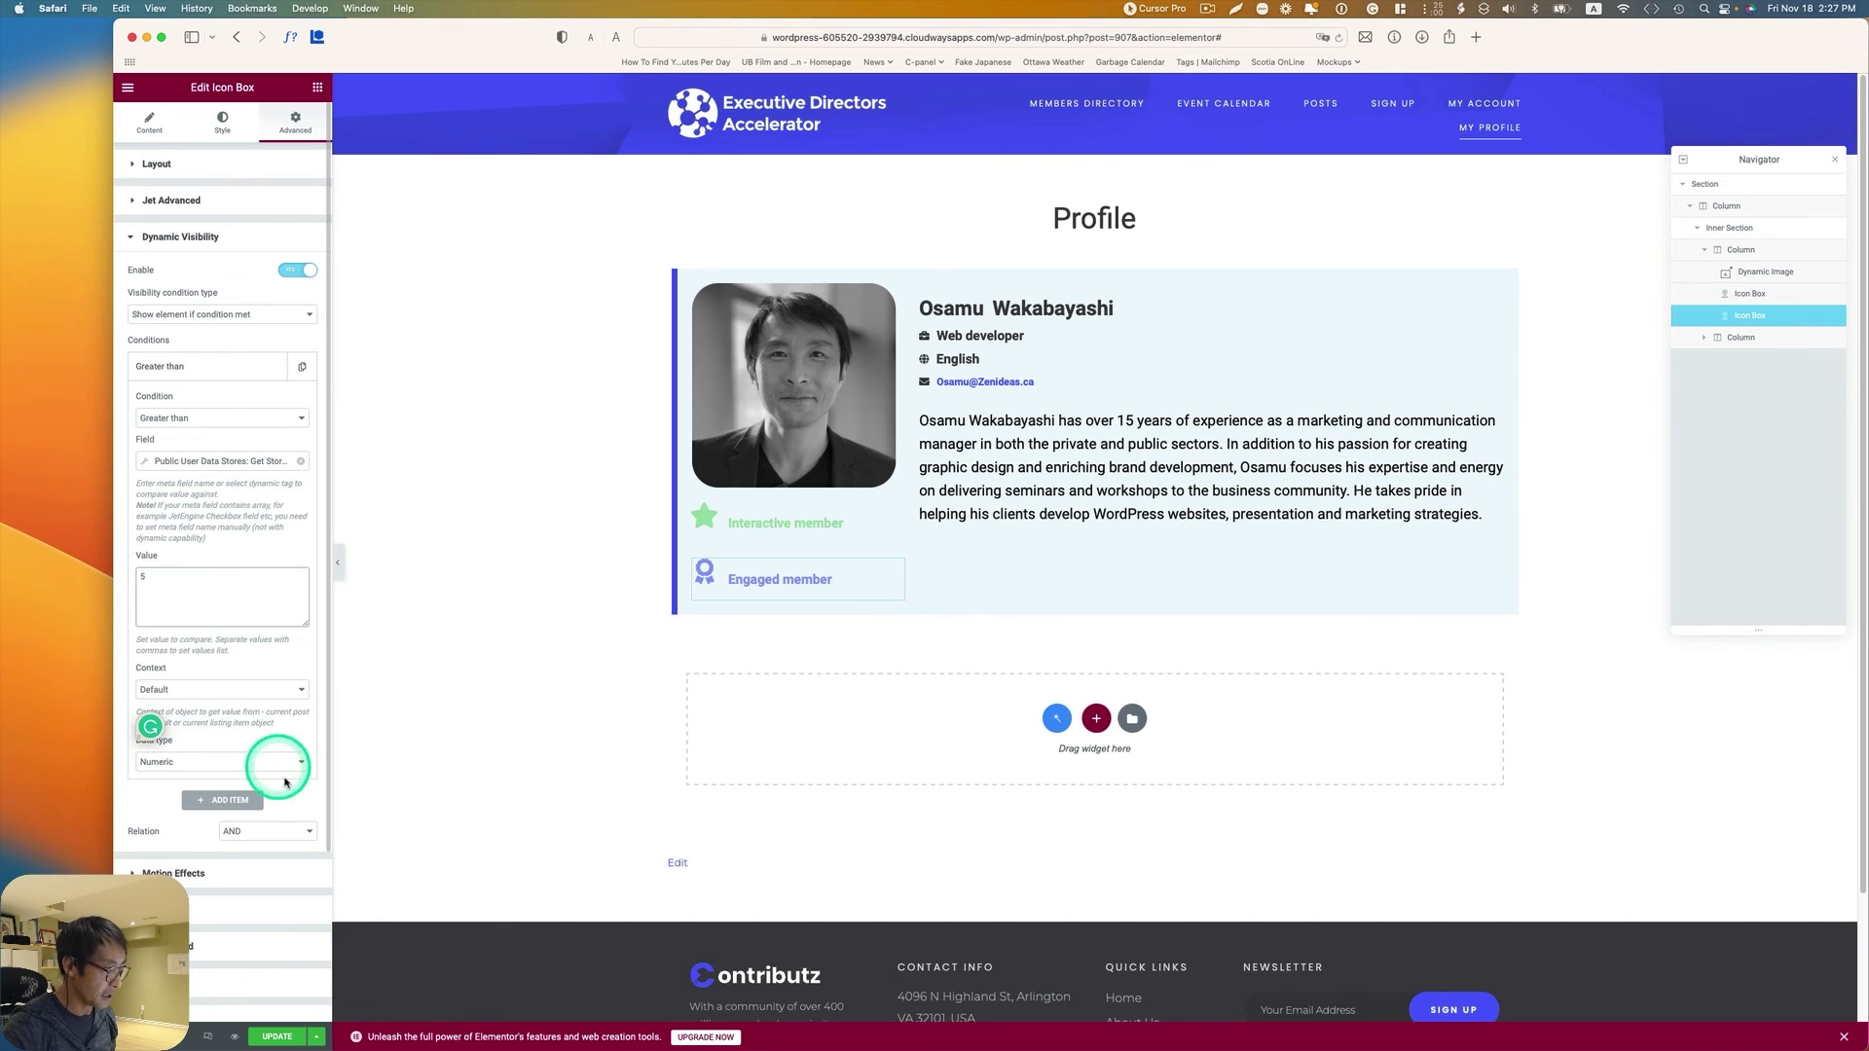
scroll(277, 770, "down", 1)
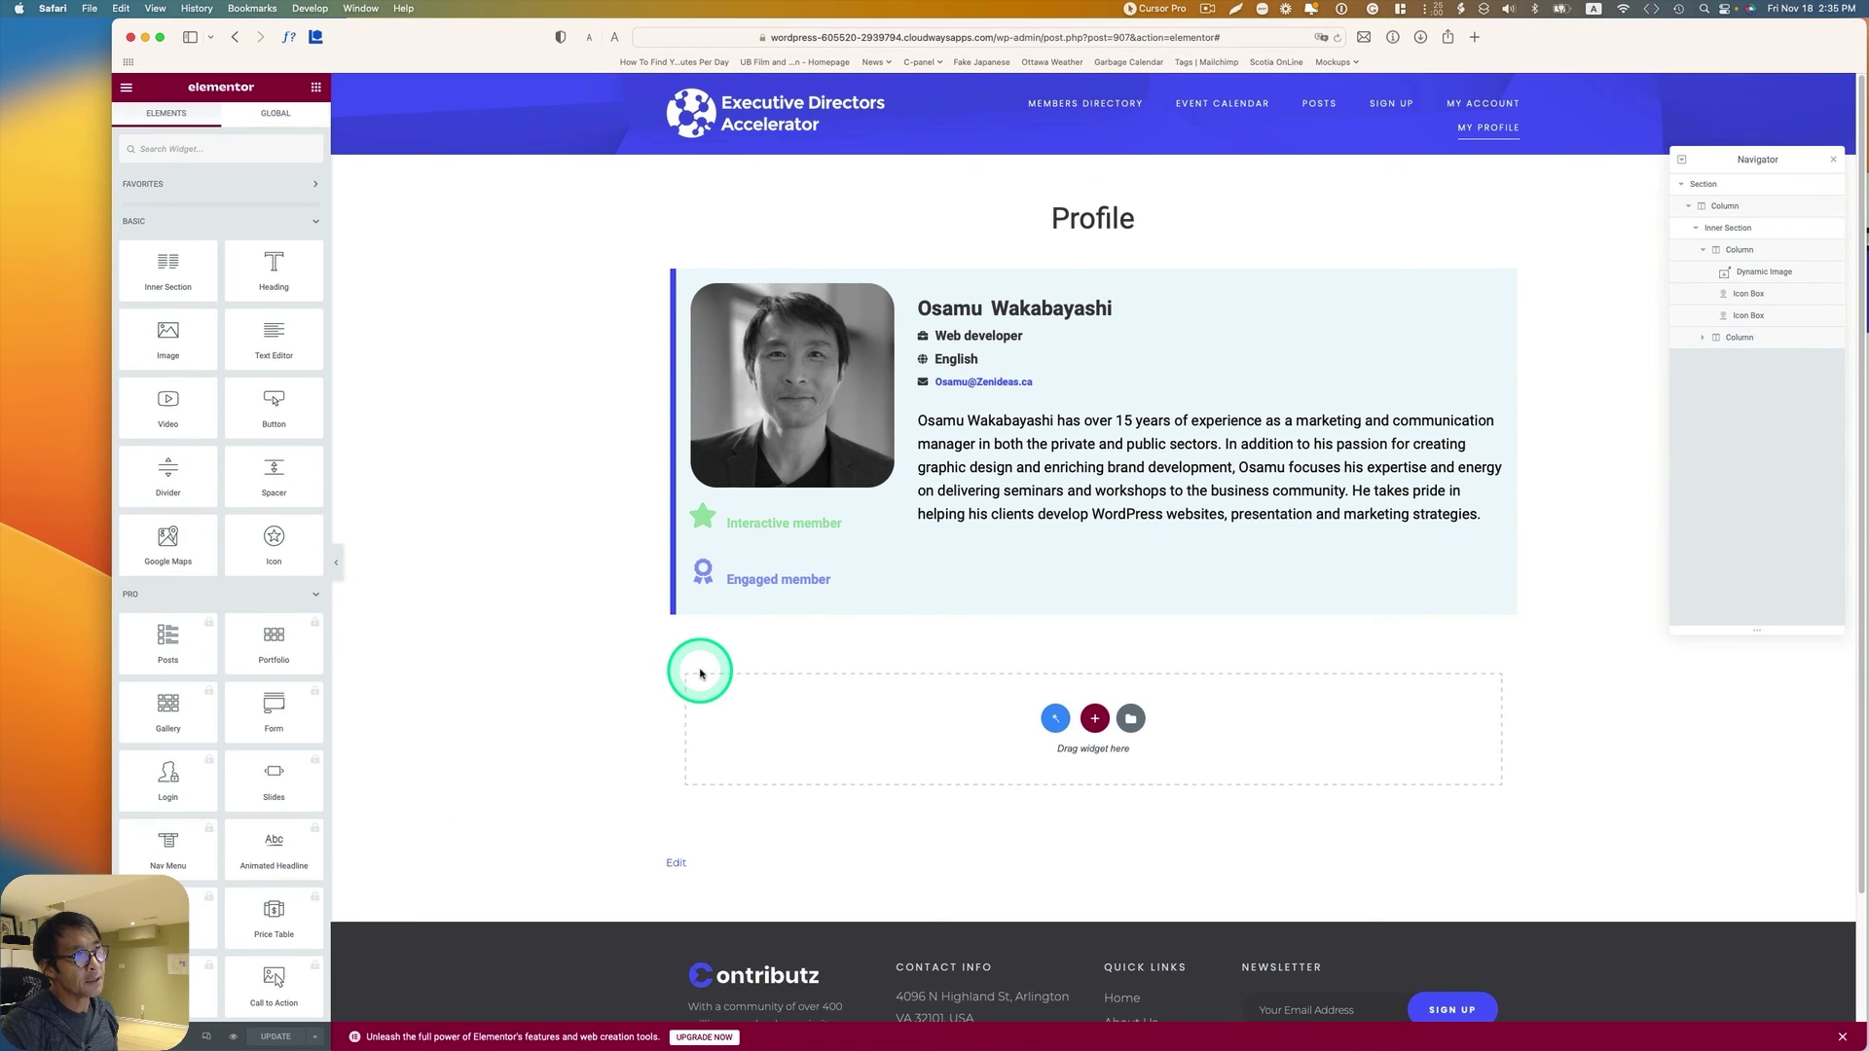
Step: Bring the private Safari window forward, move it to the top and widen it
key("ctrl+Up")
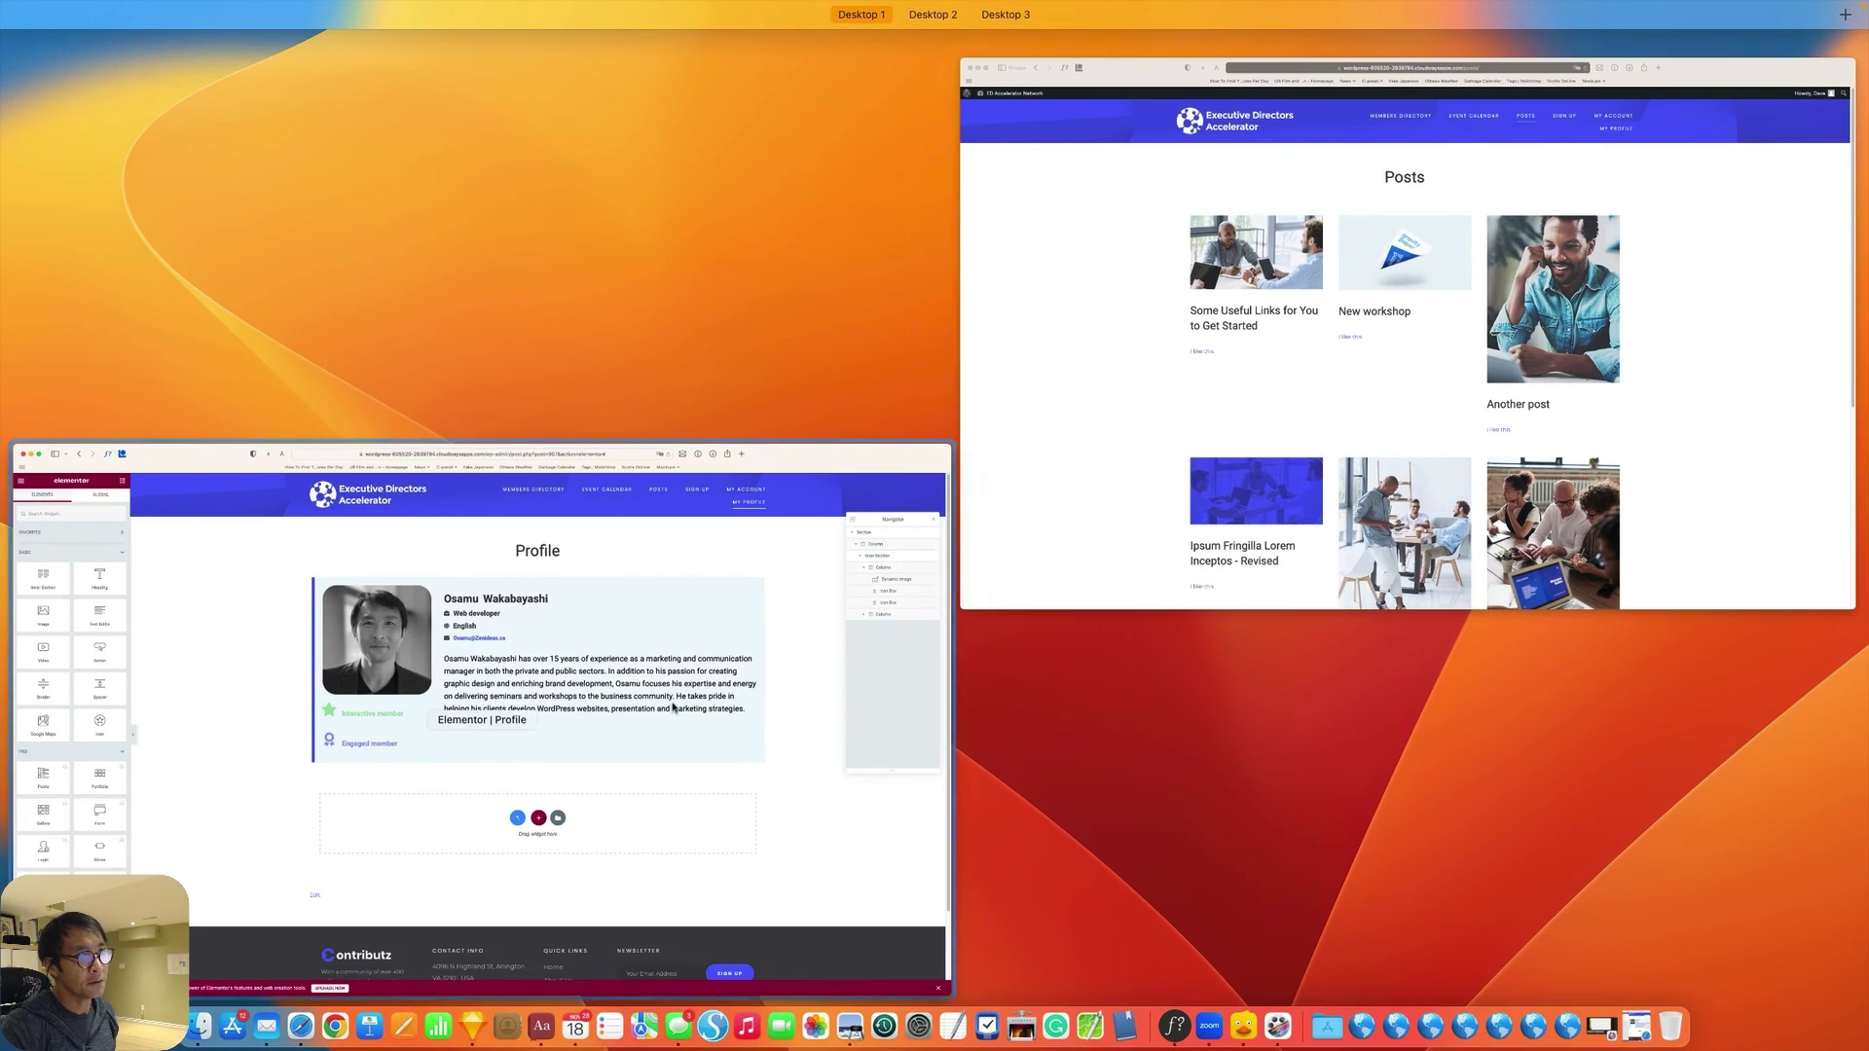
left_click(1289, 393)
left_click_drag(1647, 217, 1599, 60)
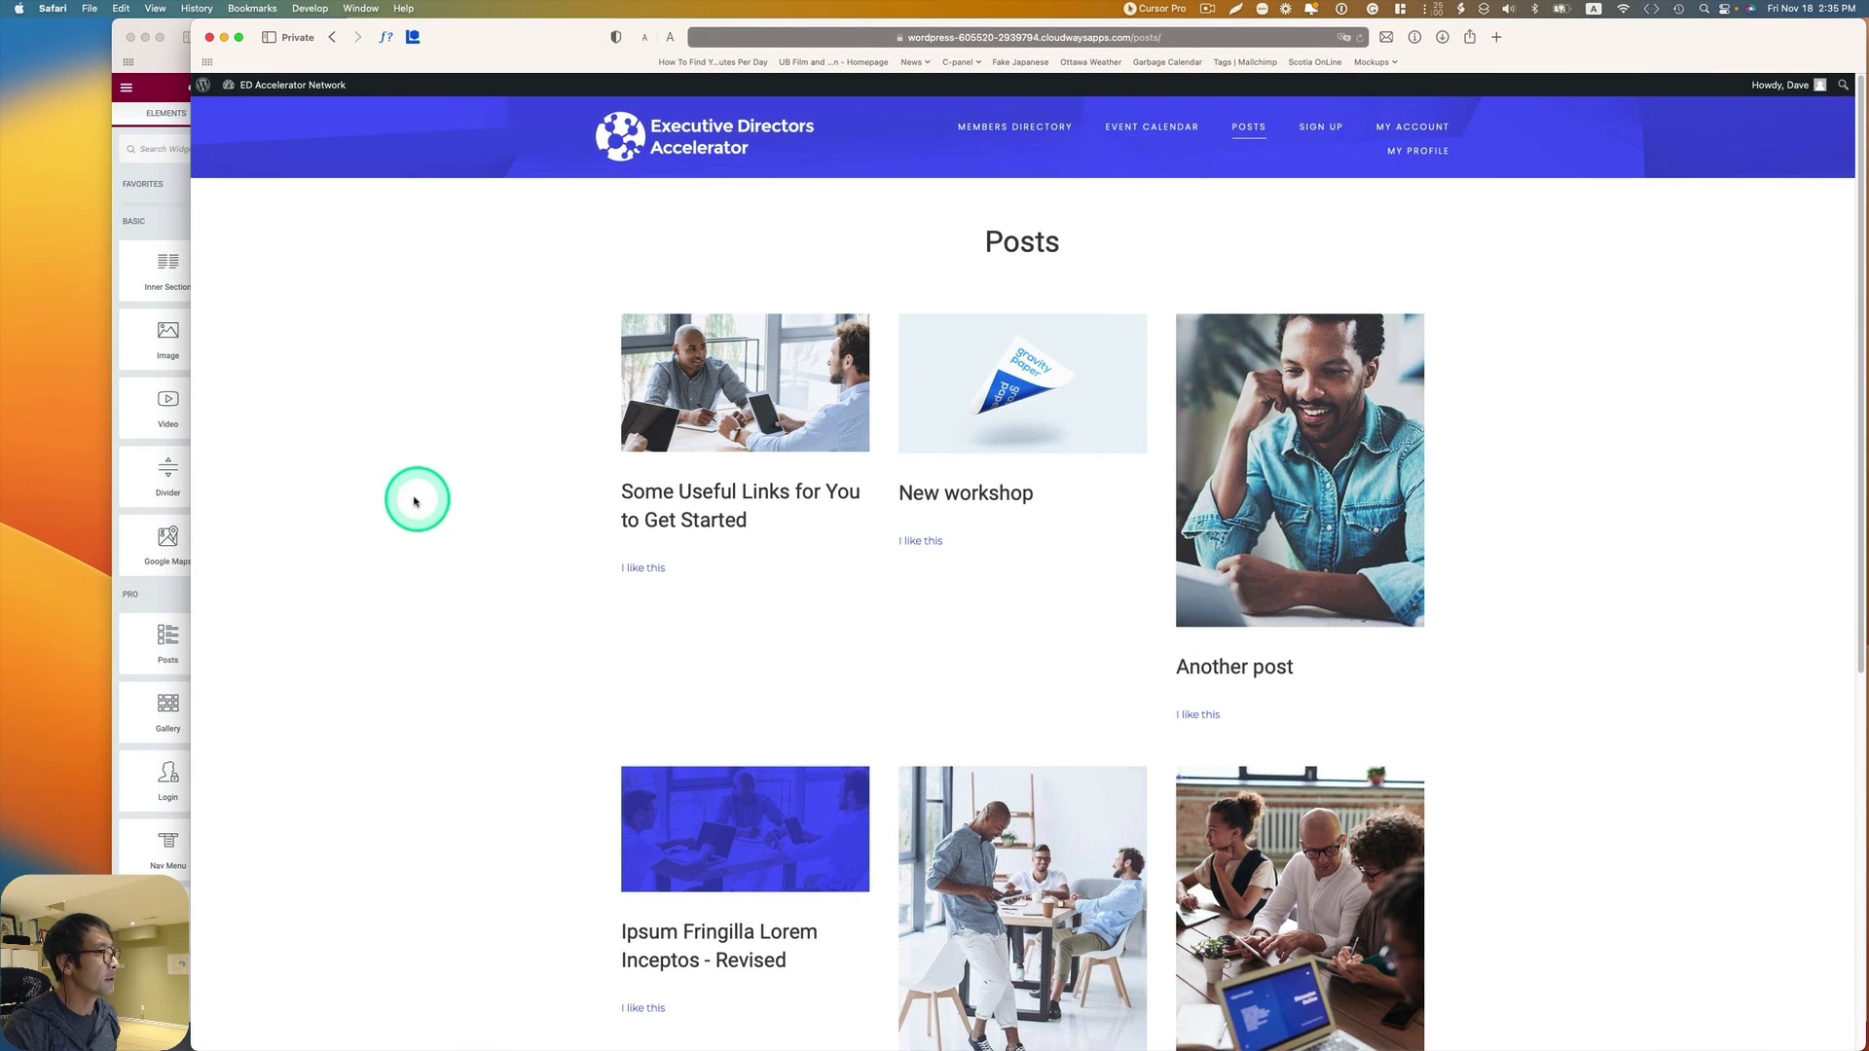
left_click_drag(189, 438, 127, 437)
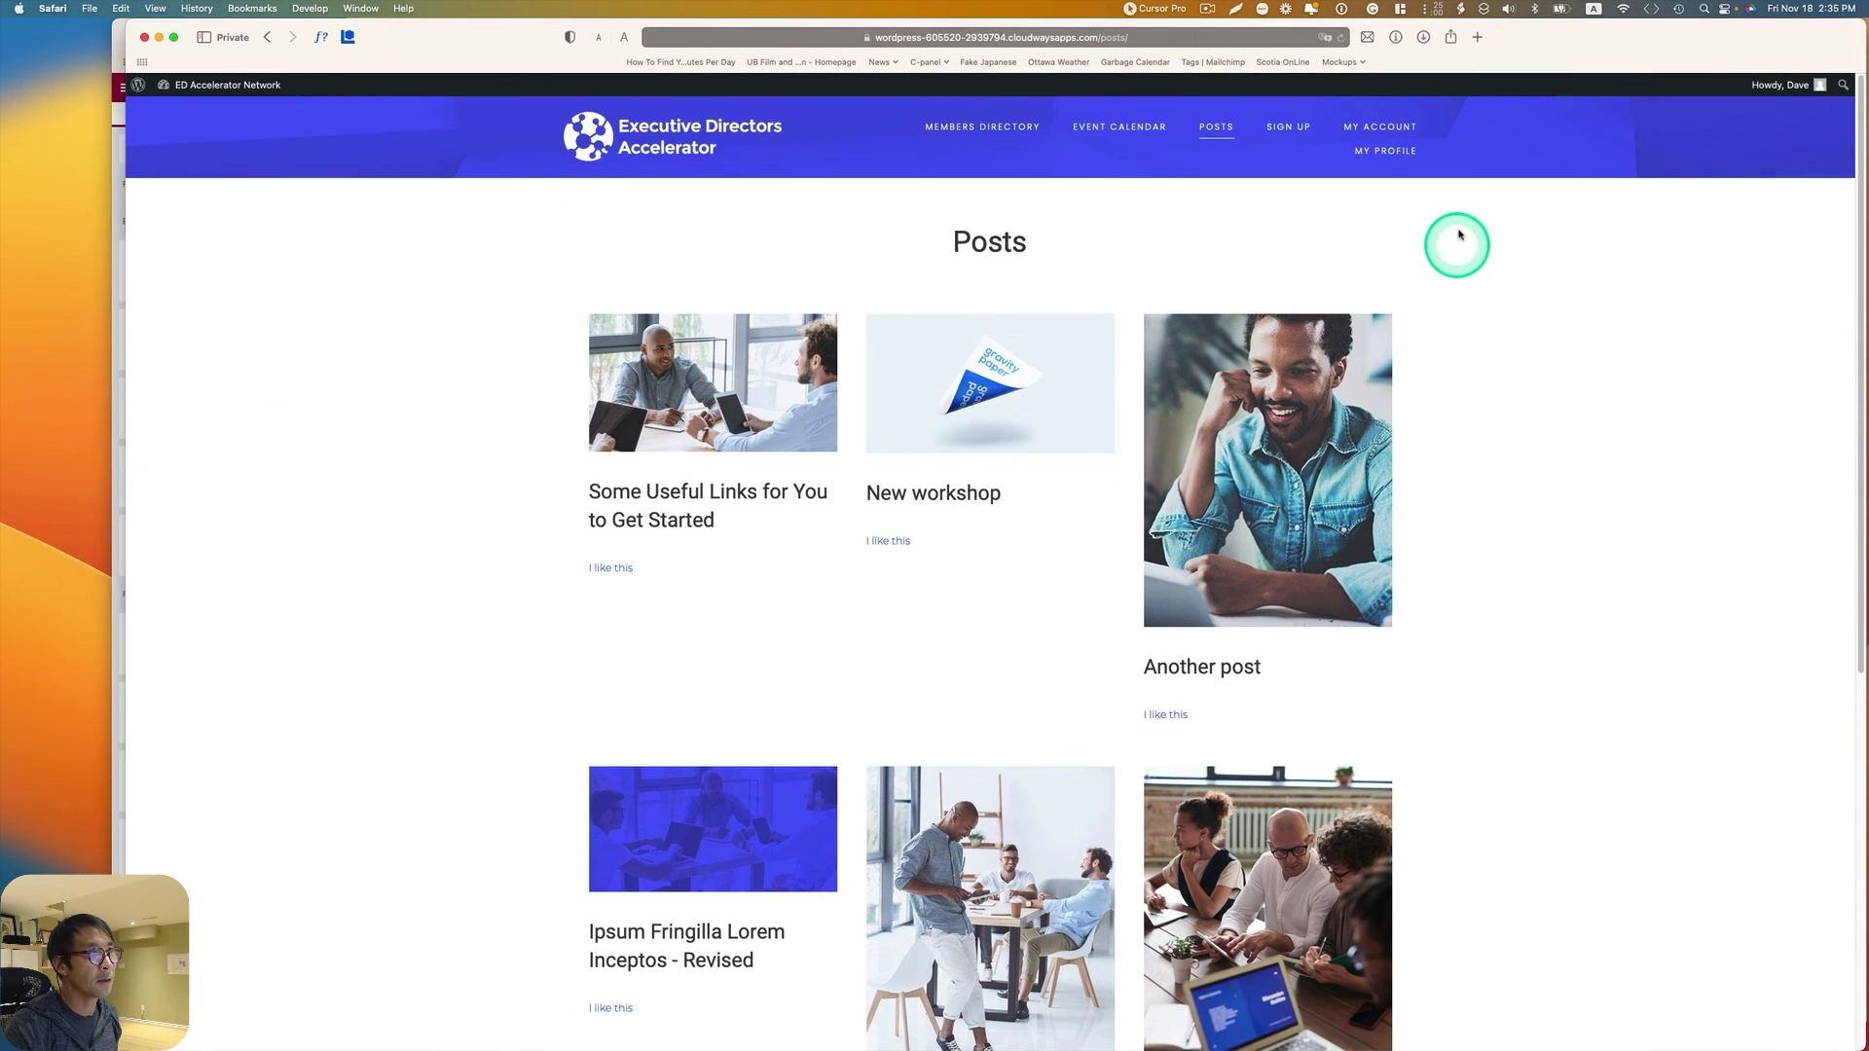
left_click(1363, 158)
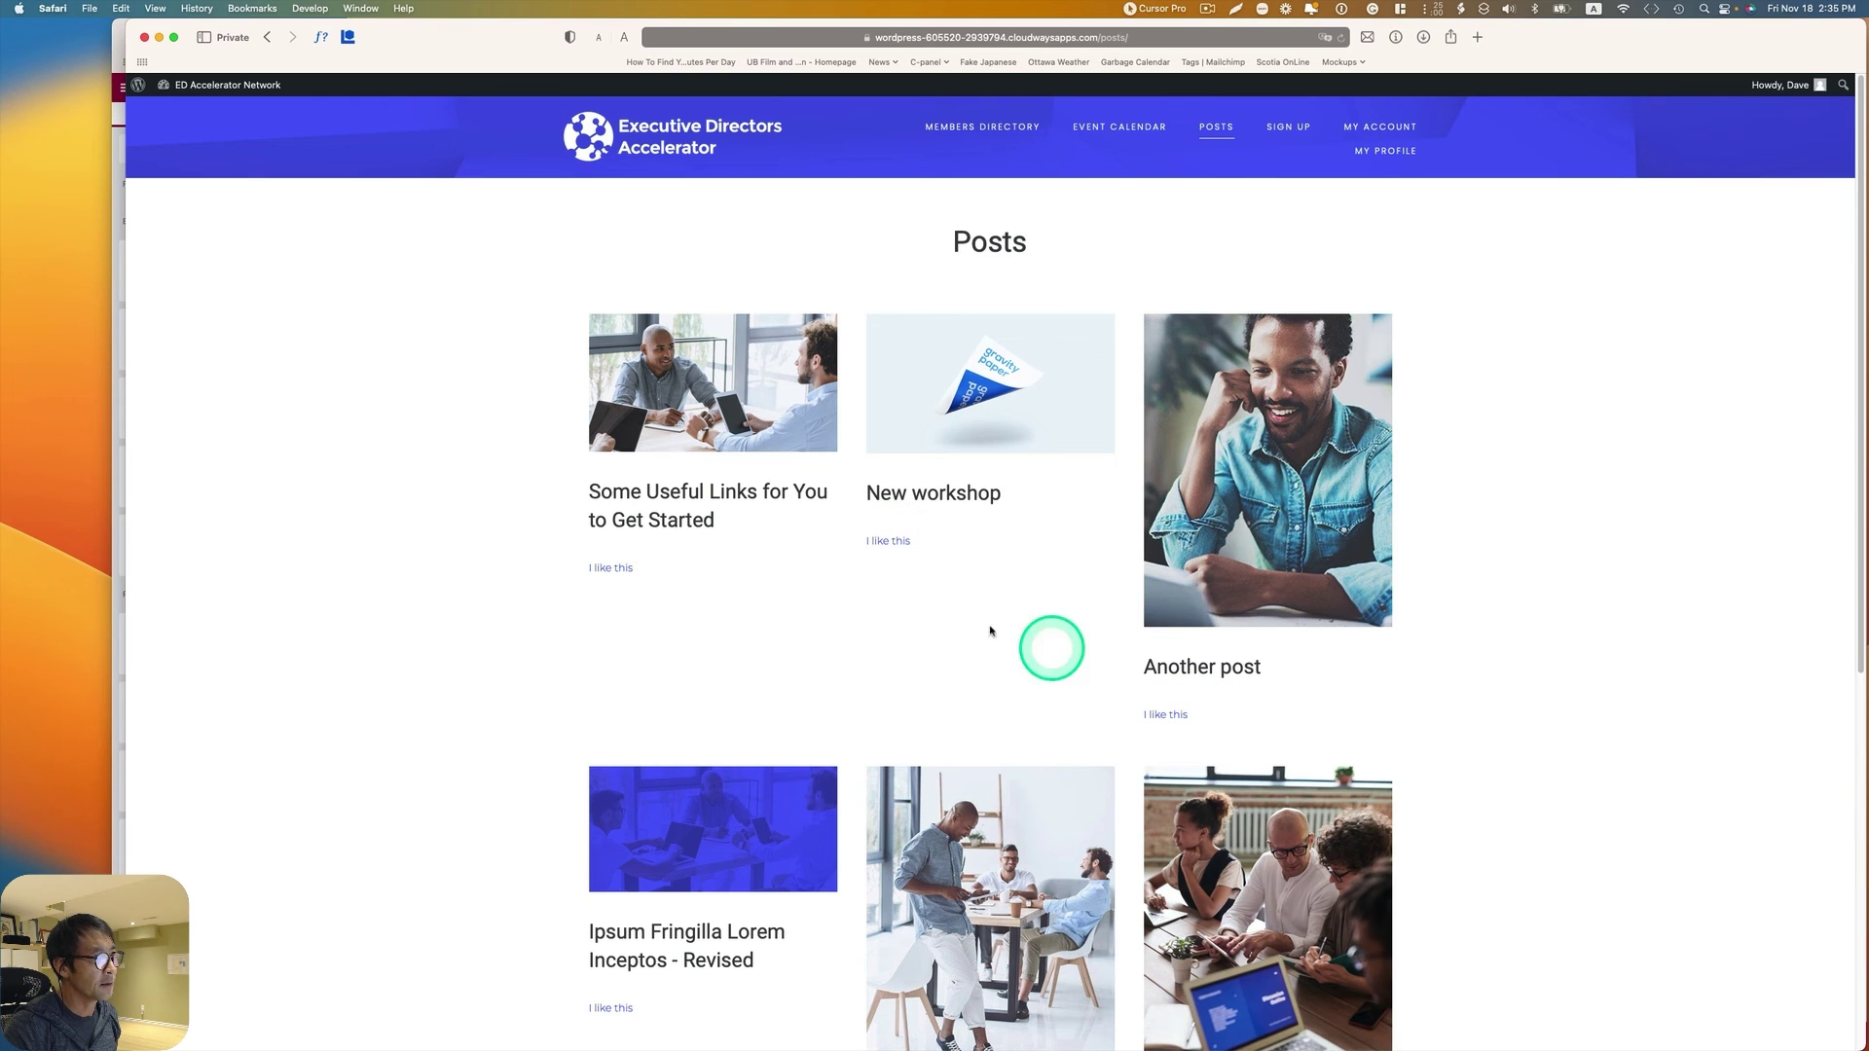
Step: Like Some Useful Links, New workshop and Another post, then check the profile
left_click(619, 571)
left_click(897, 543)
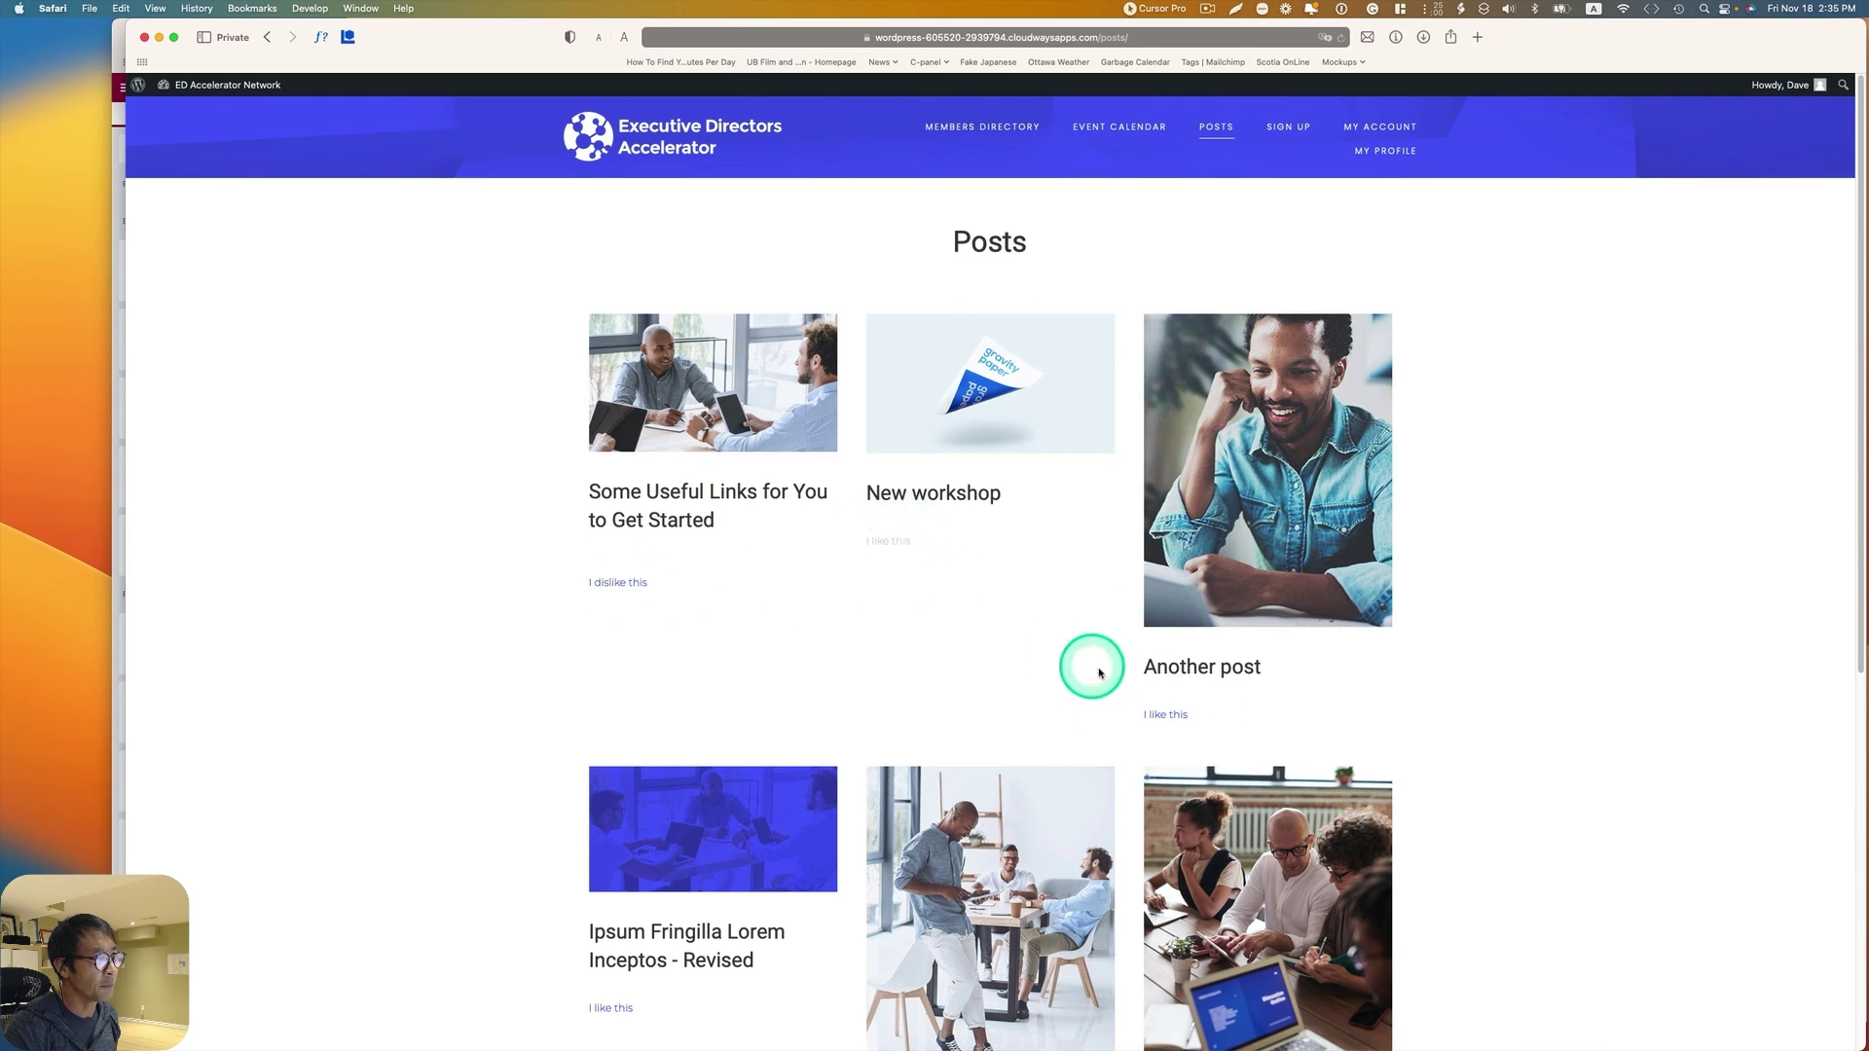
left_click(1169, 718)
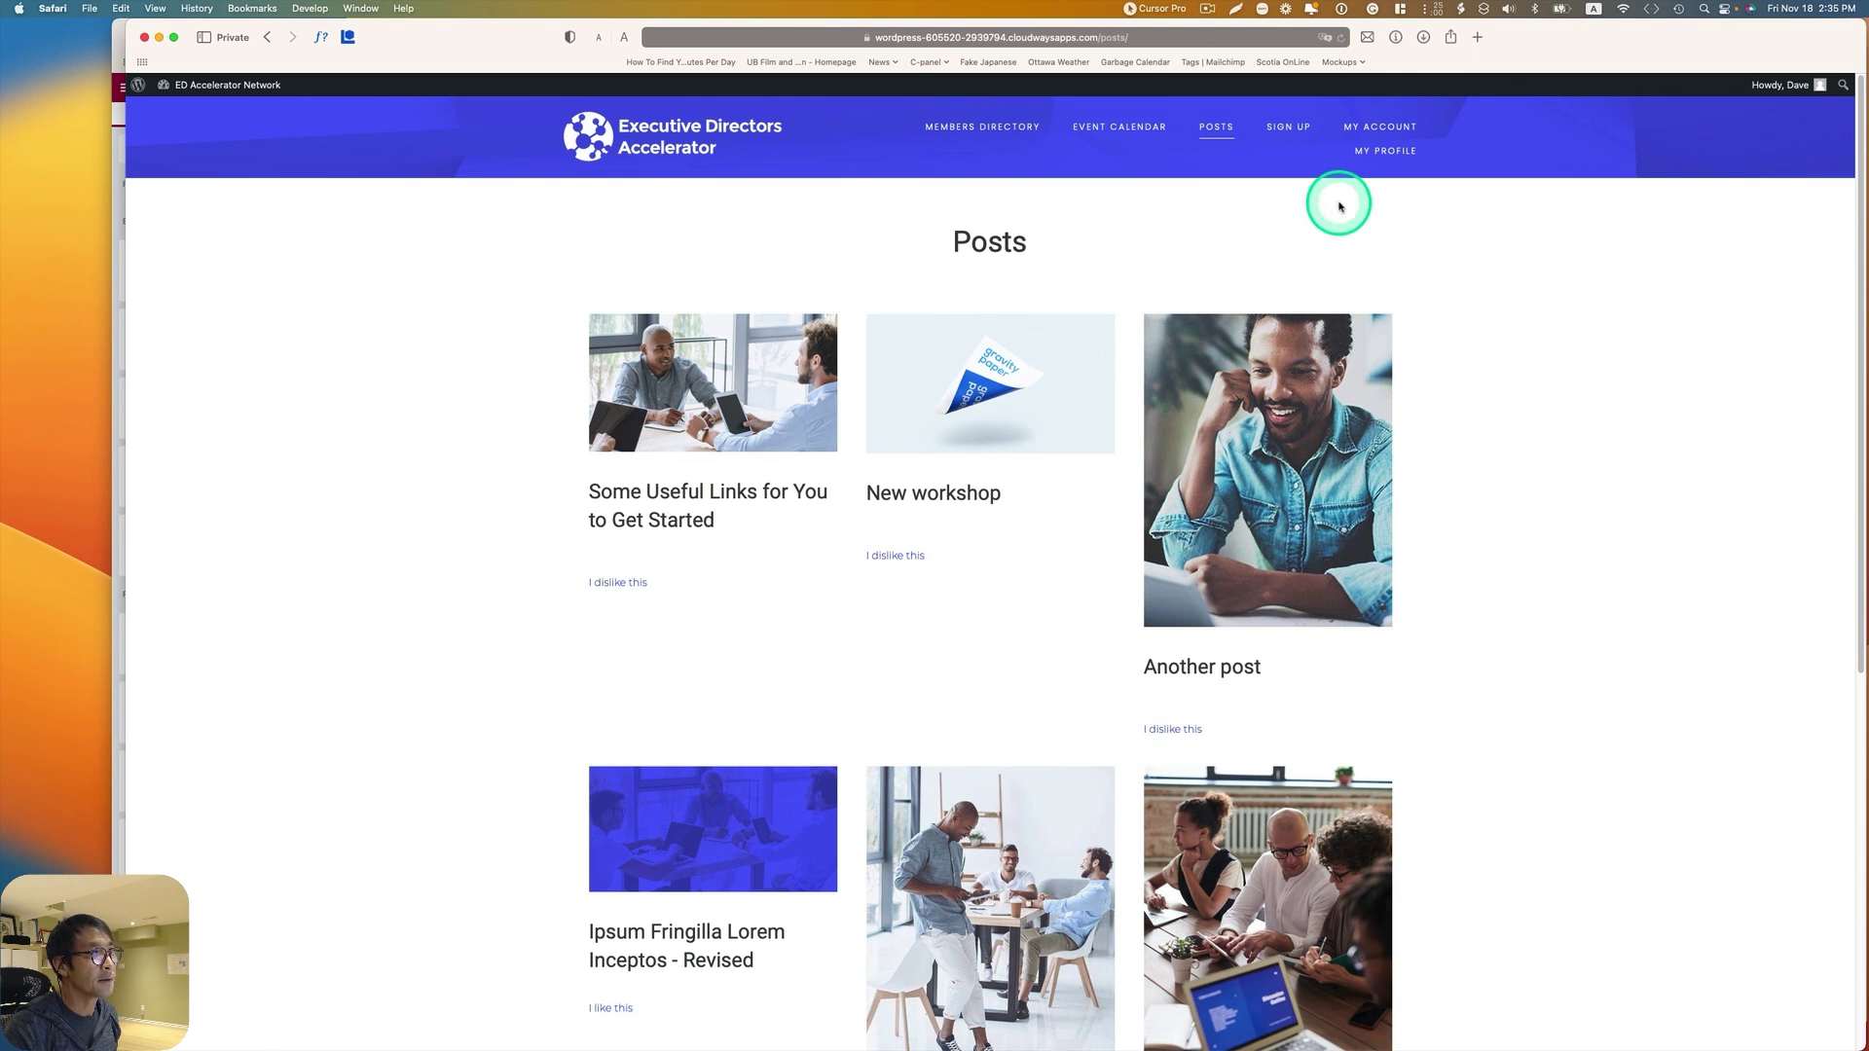
left_click(1376, 159)
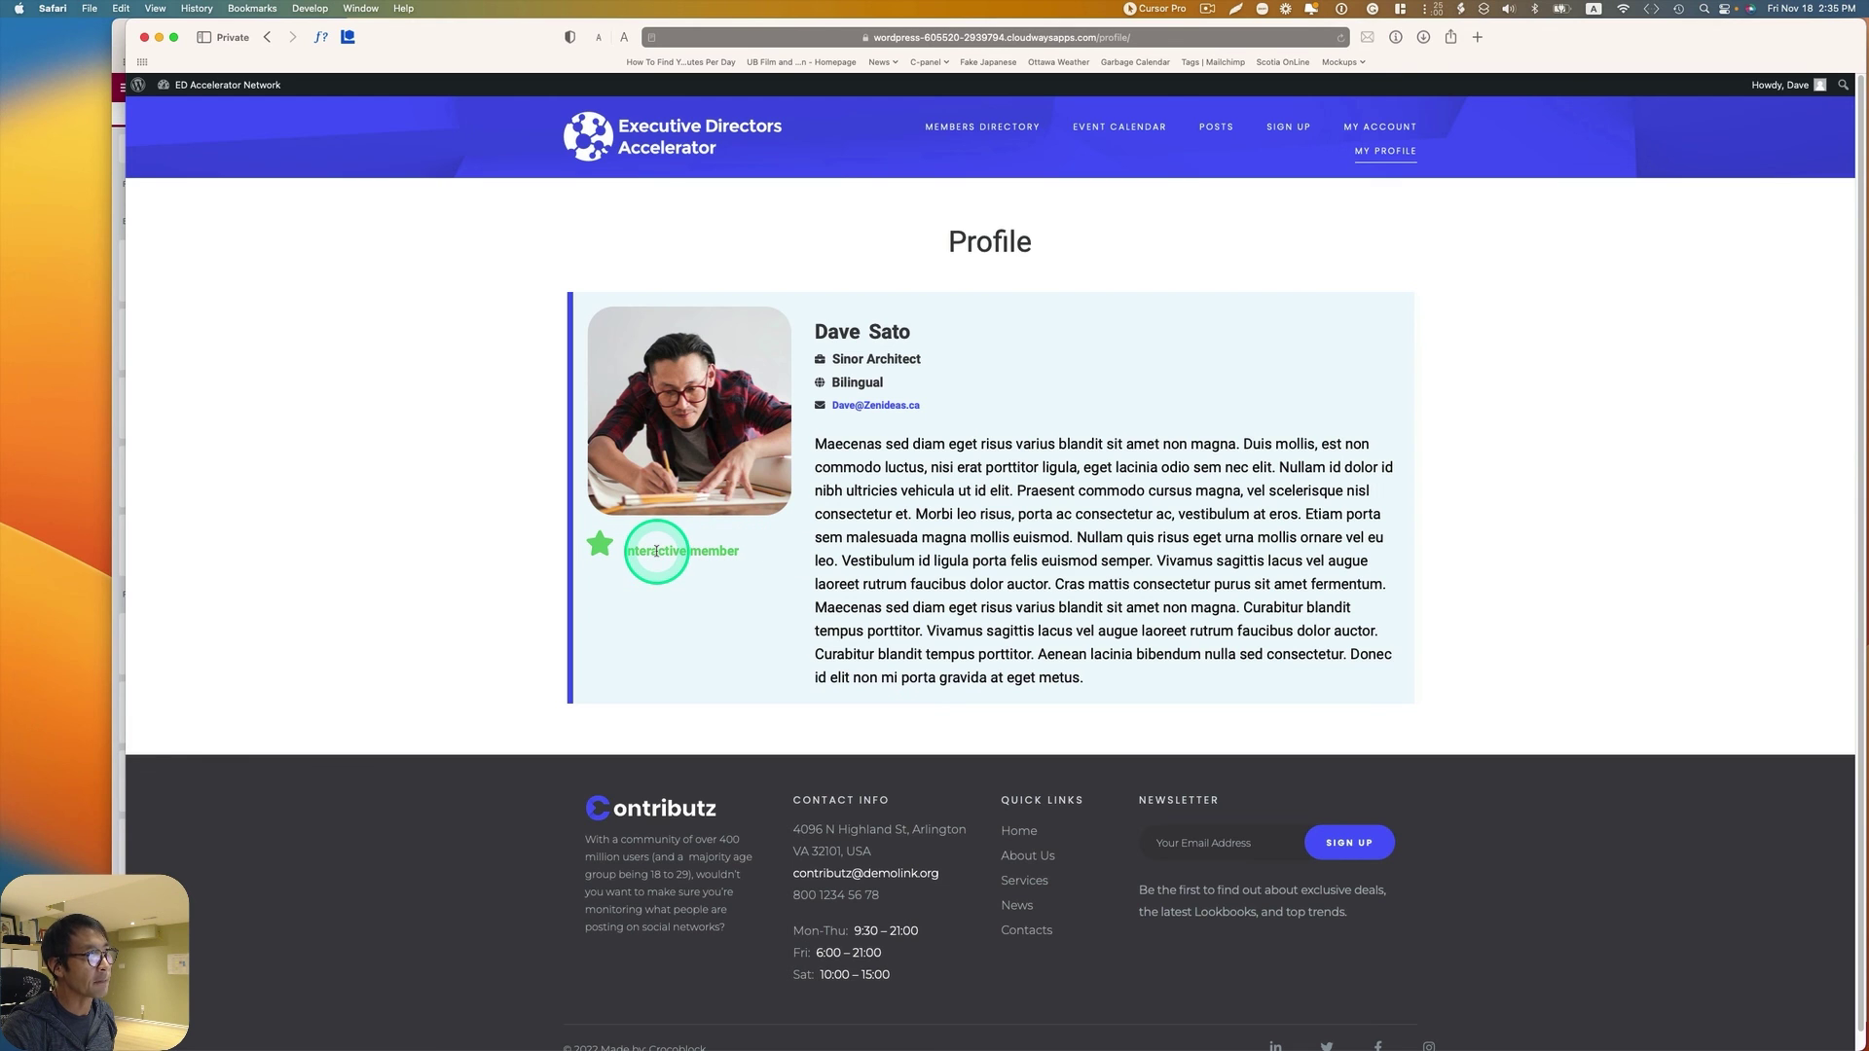
left_click(1216, 127)
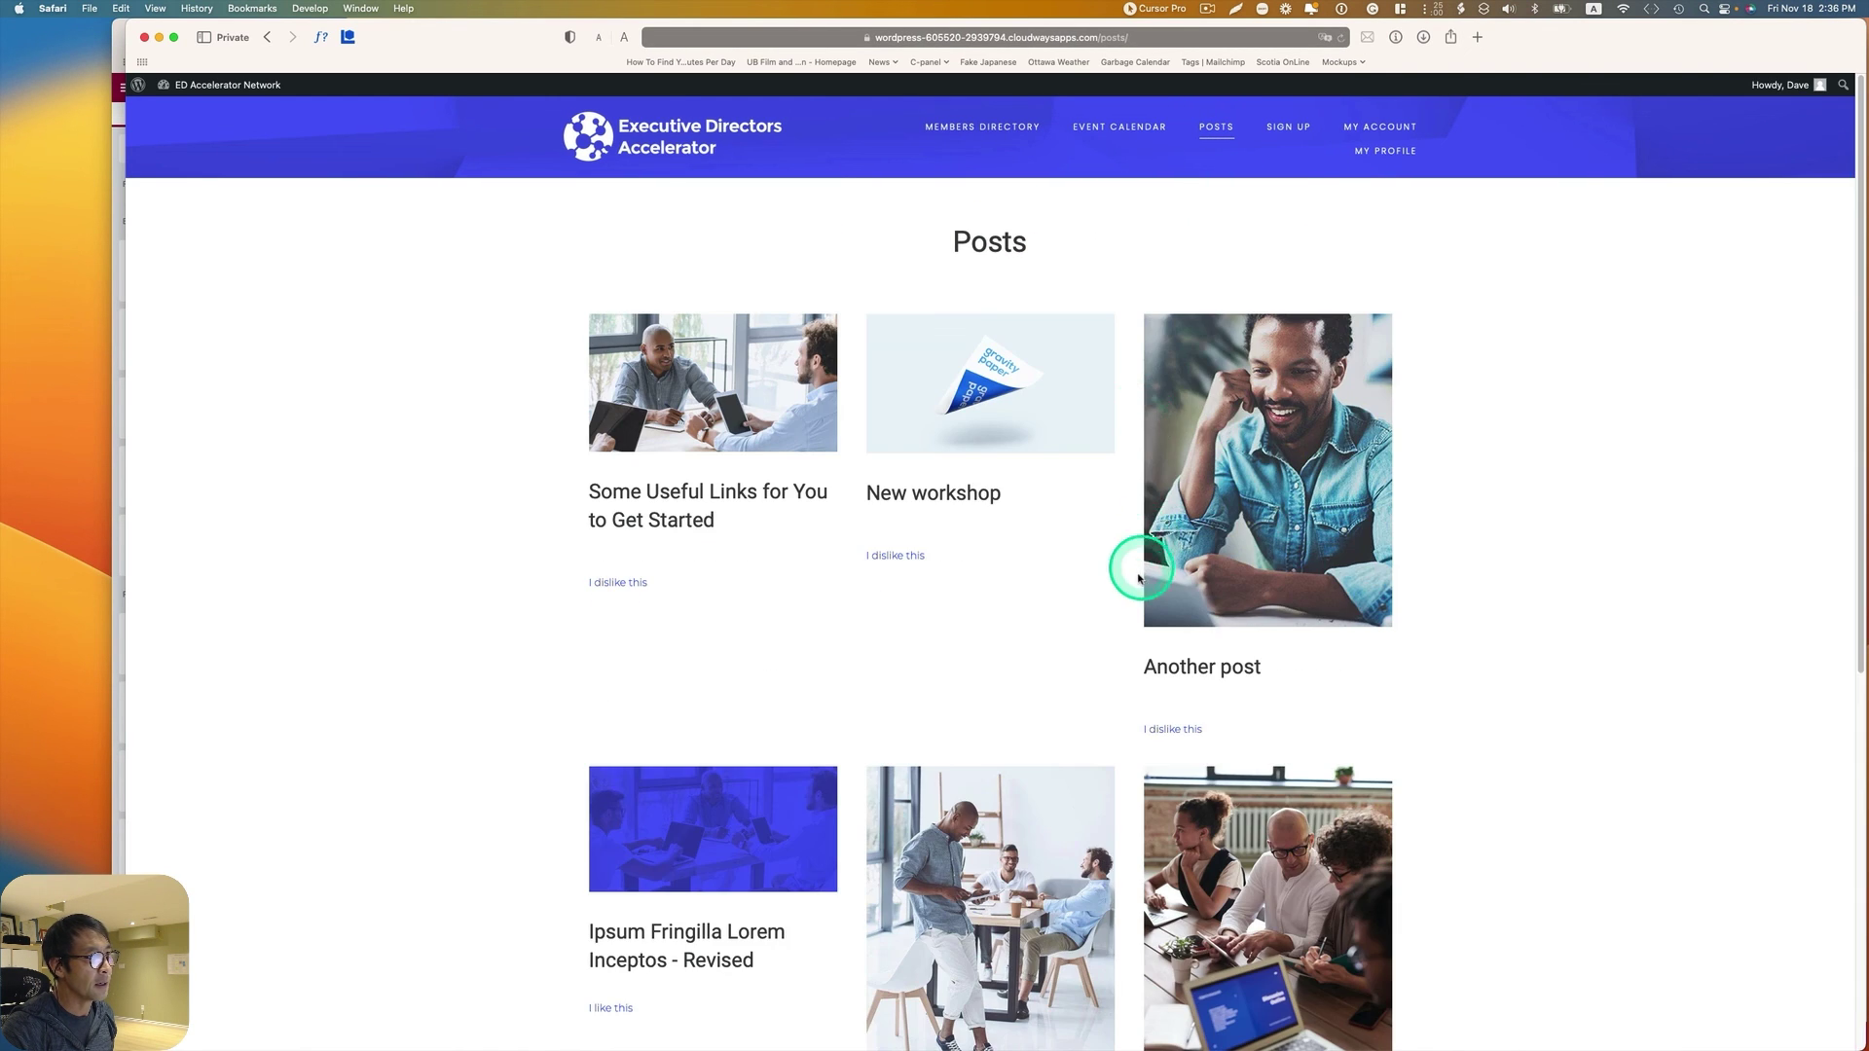
Step: Like 'Ipsum Fringilla Lorem Inceptos - Revised' and 'Aenean Tristique Bibendum', then recheck the profile badge
scroll(1135, 581, "down", 1)
scroll(1134, 581, "down", 3)
left_click(626, 657)
left_click(879, 838)
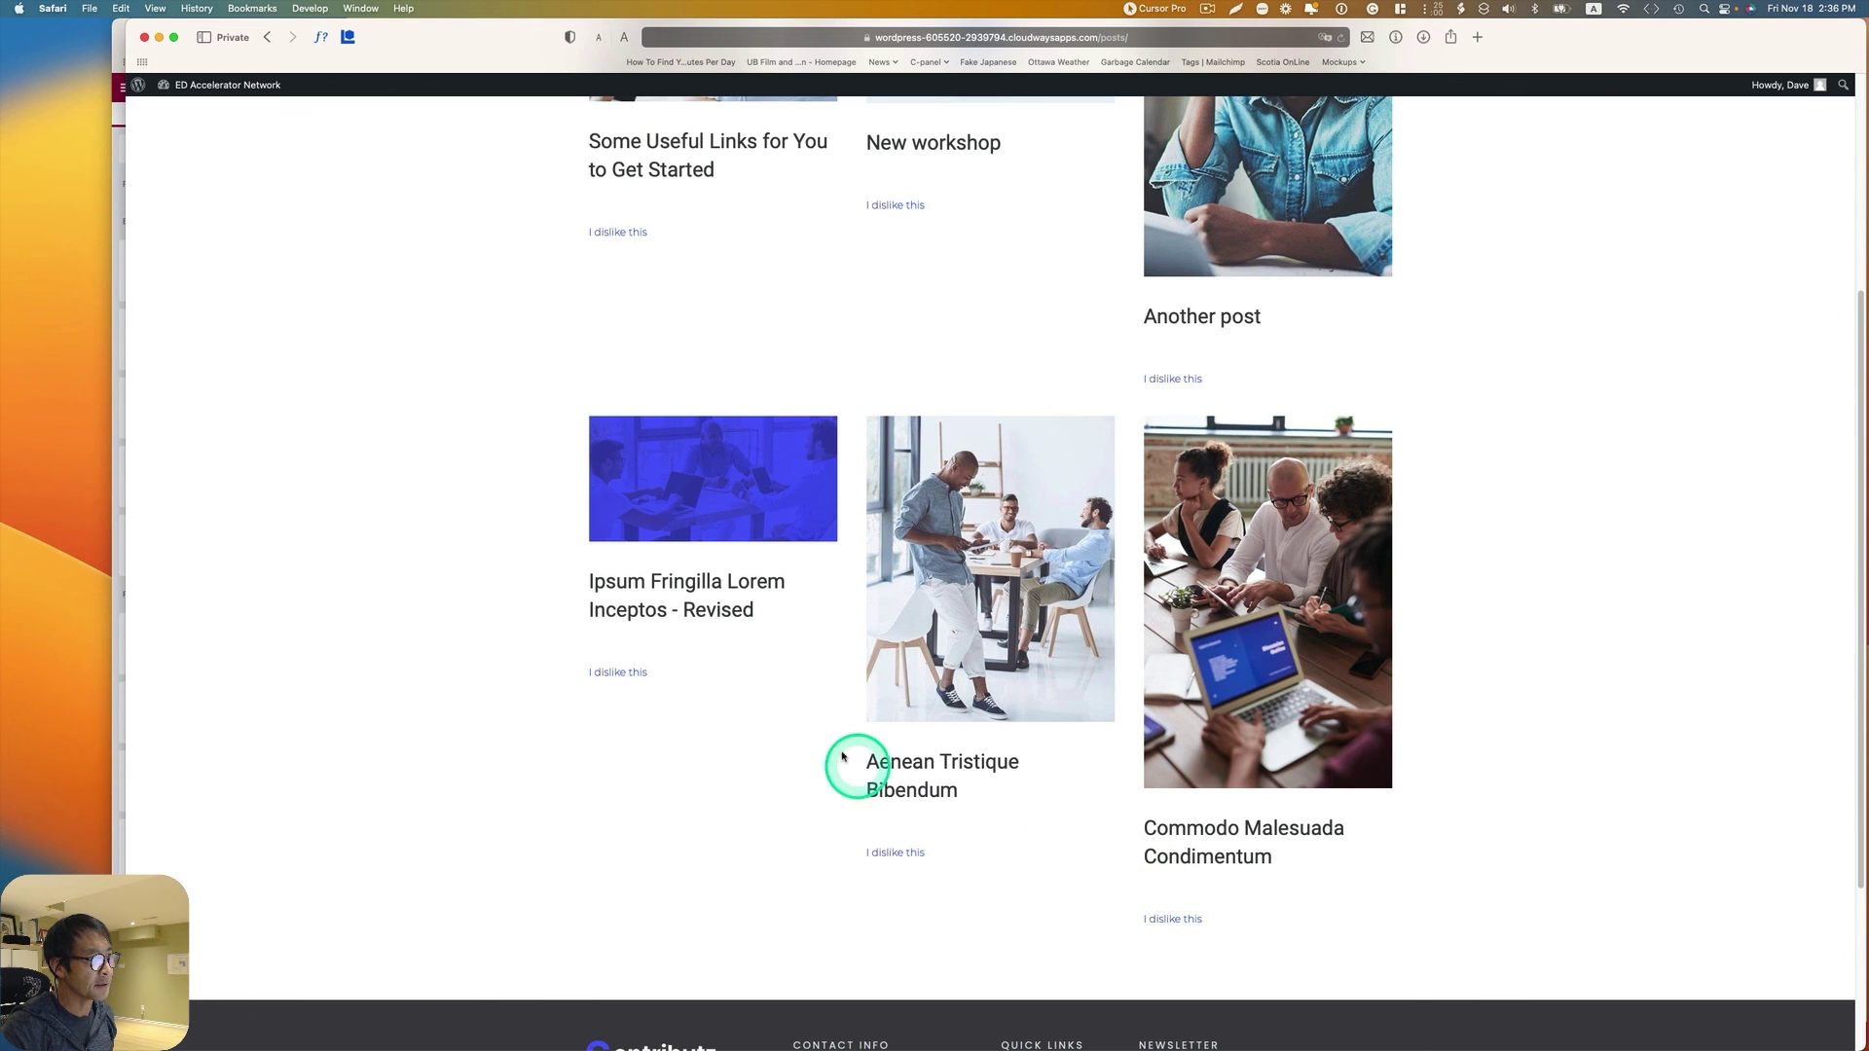
scroll(902, 758, "up", 3)
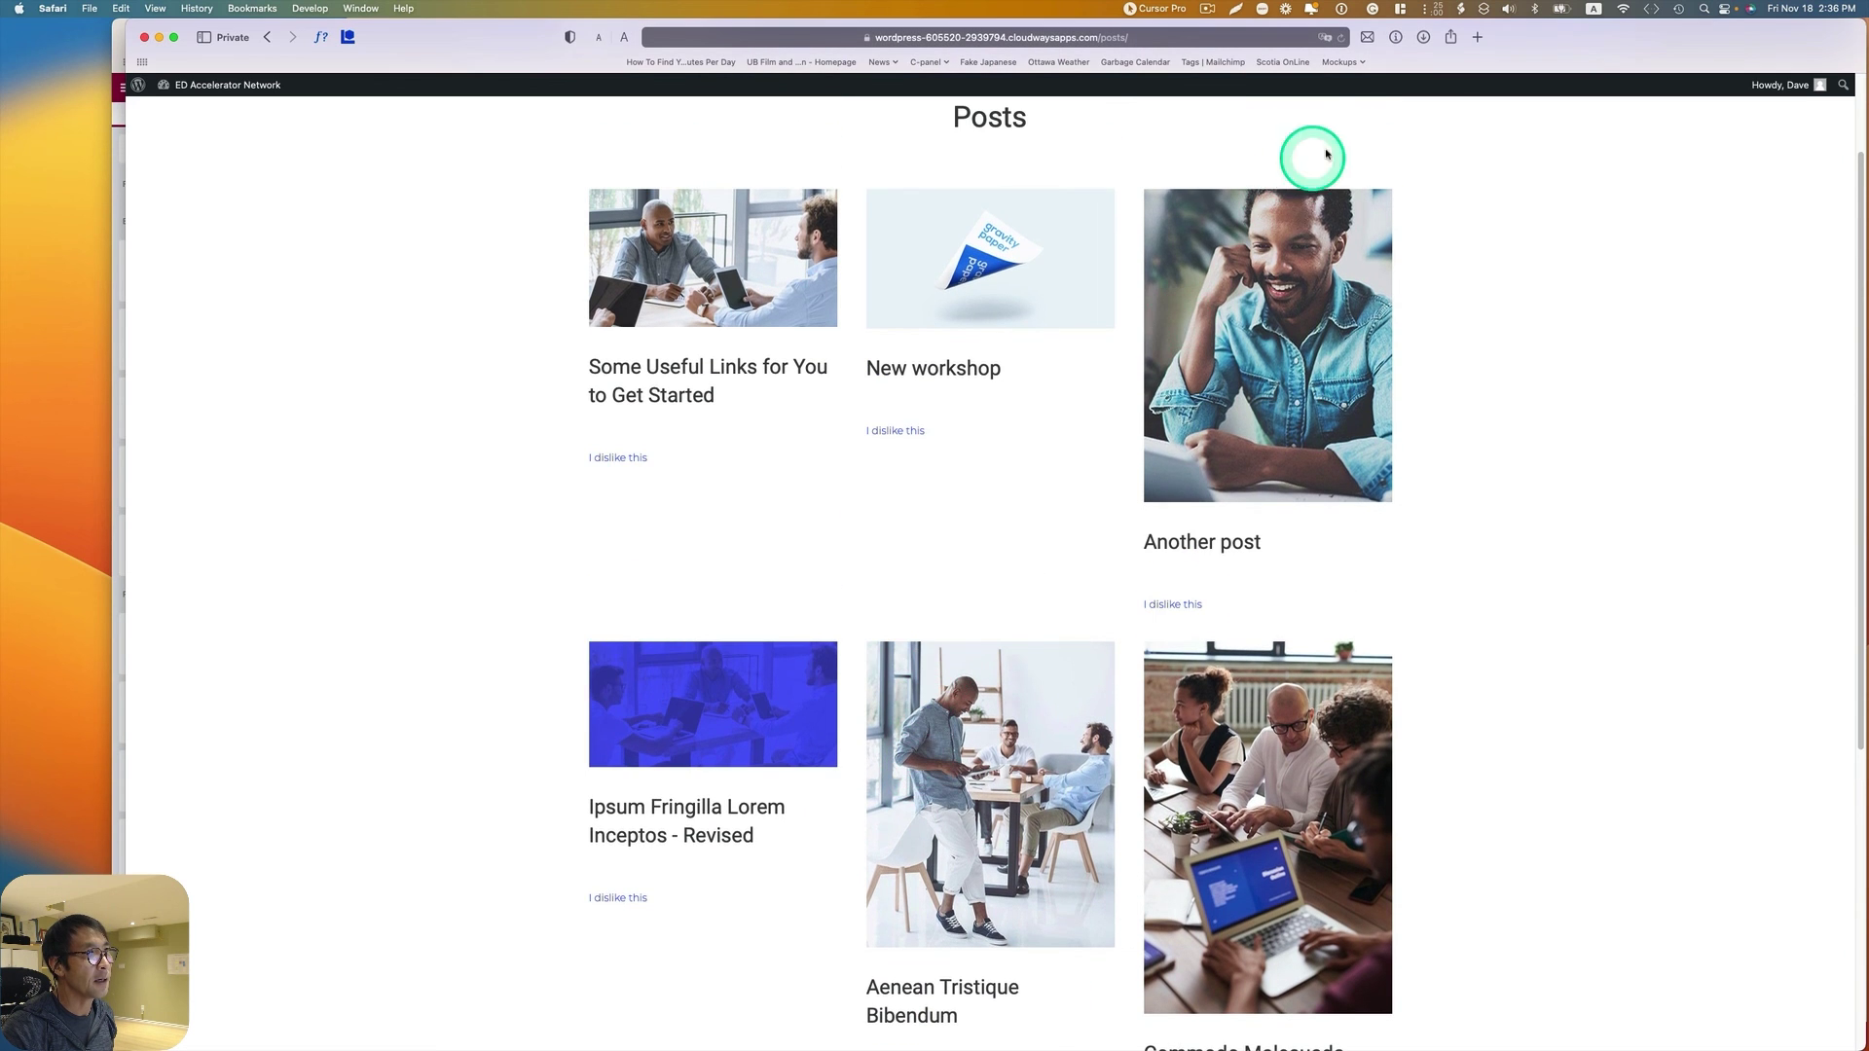
scroll(1422, 303, "up", 2)
left_click(1385, 151)
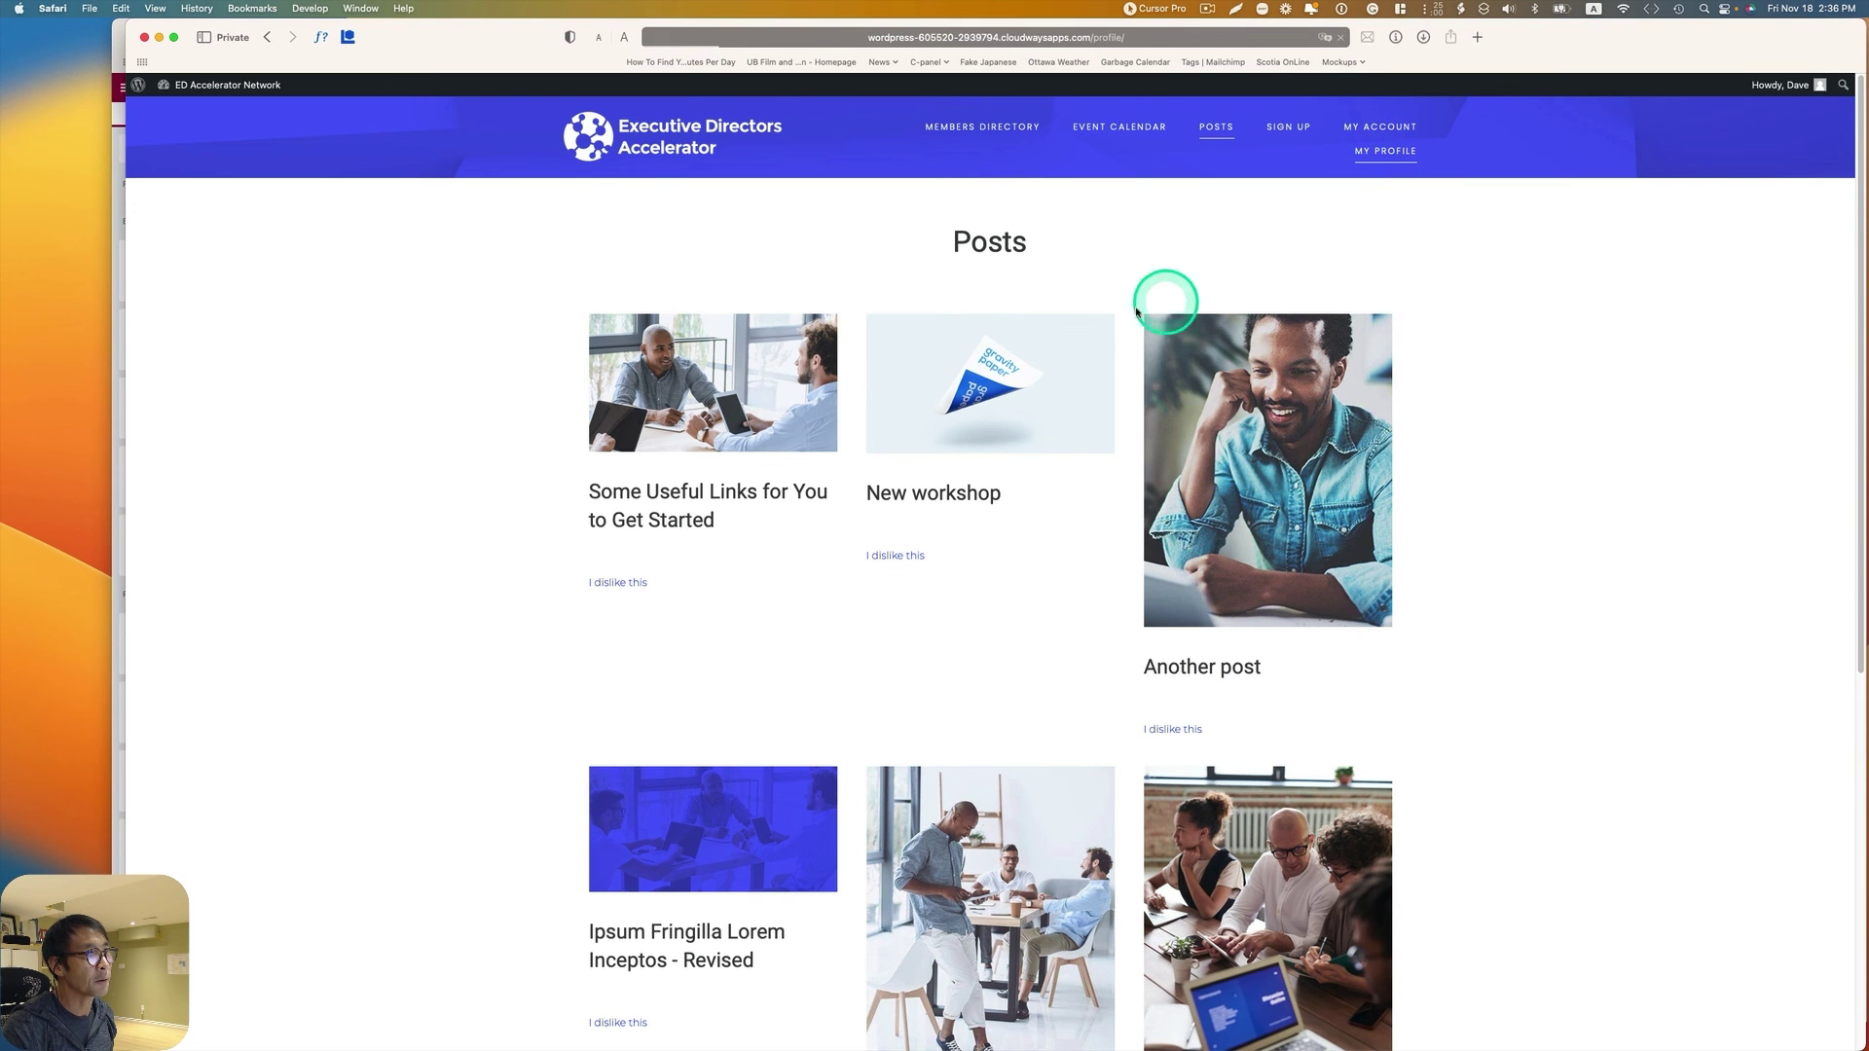